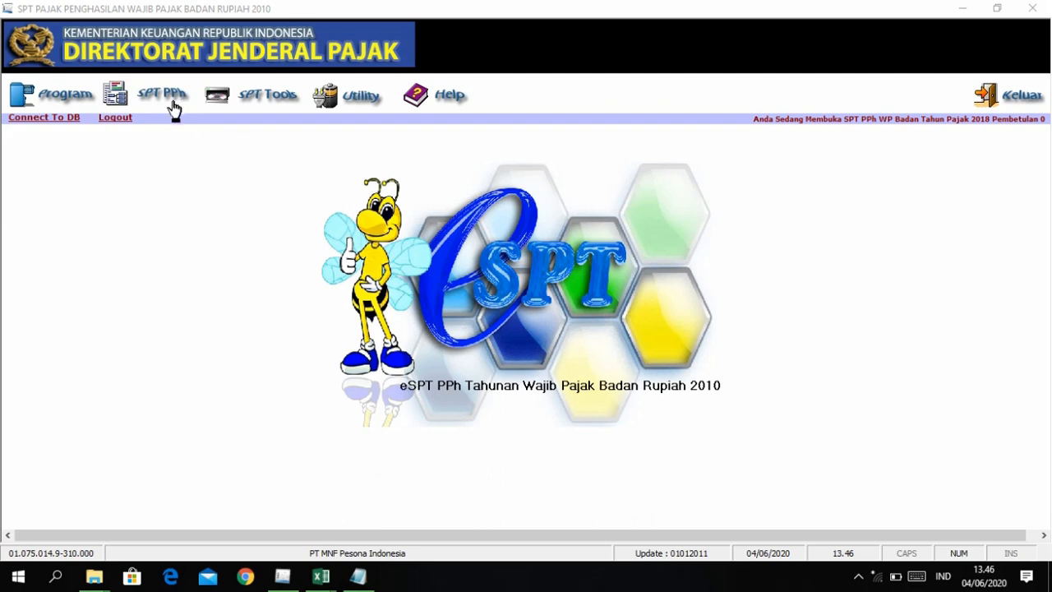
left_click(171, 104)
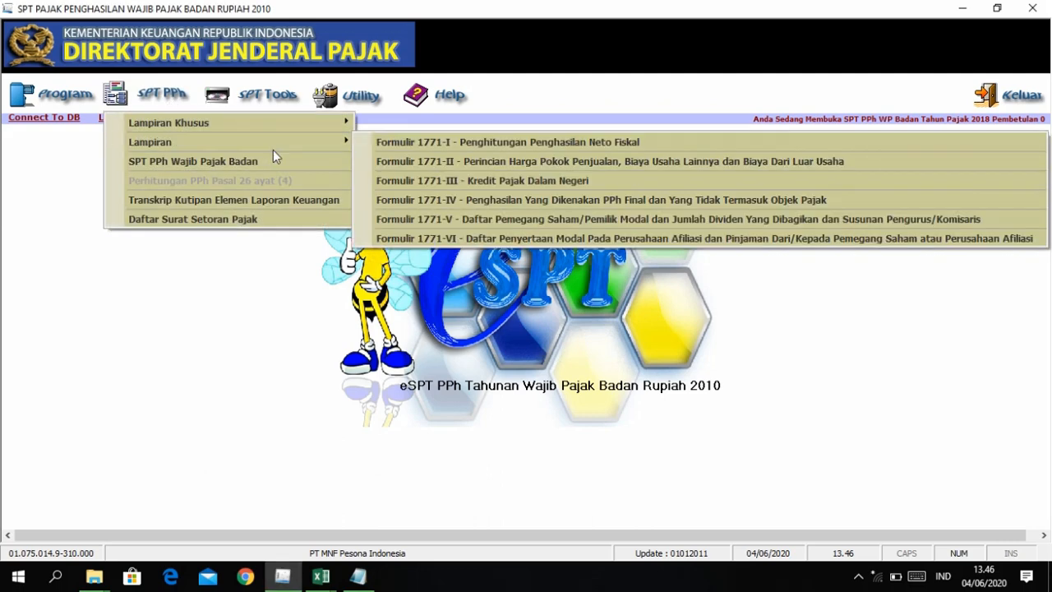
mouse_move(330, 140)
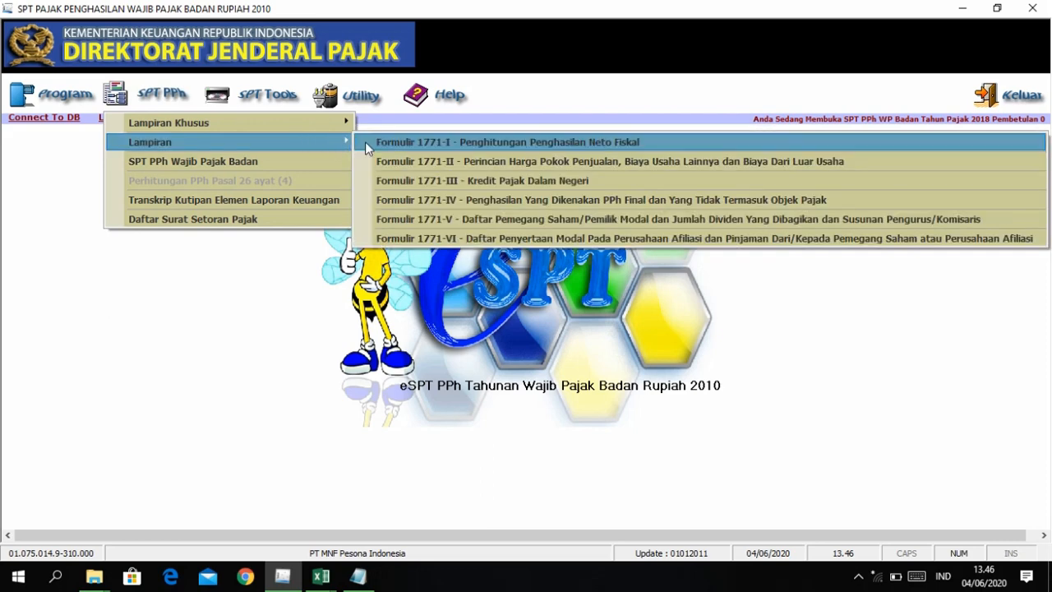
left_click(458, 179)
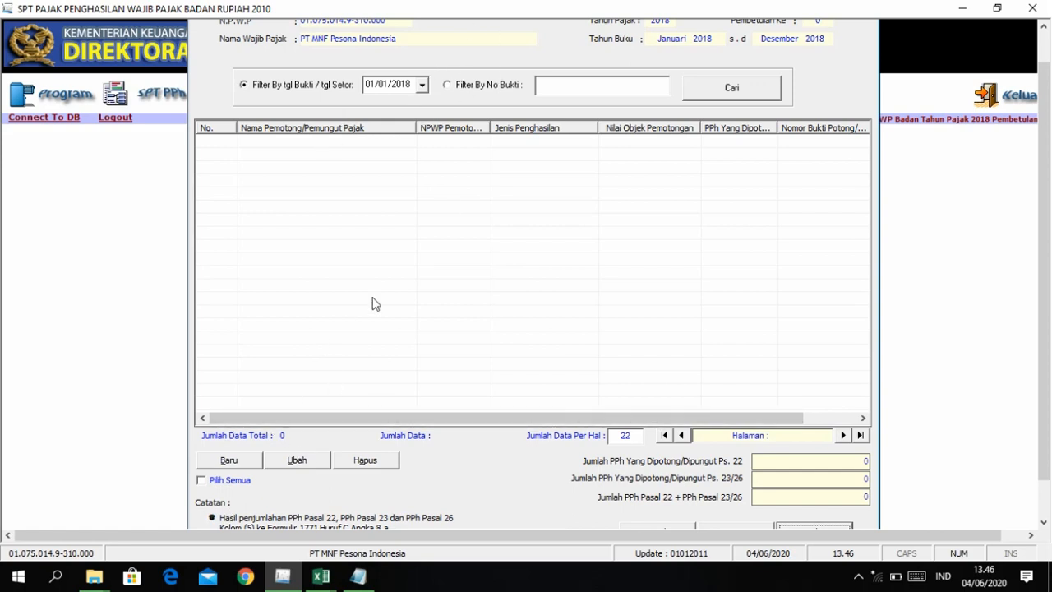
left_click(1043, 123)
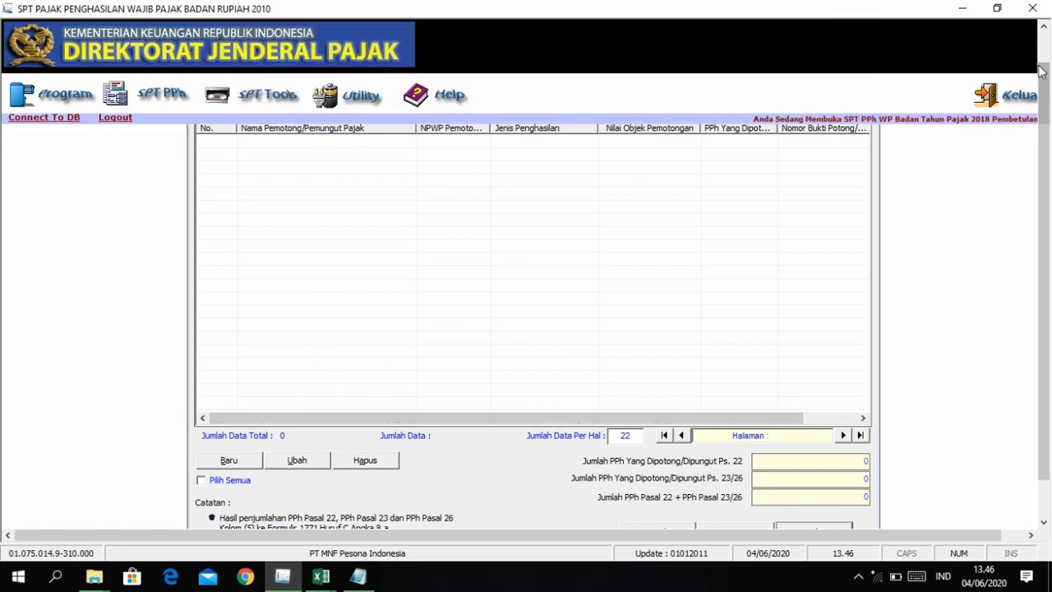
left_click_drag(1049, 80, 1049, 43)
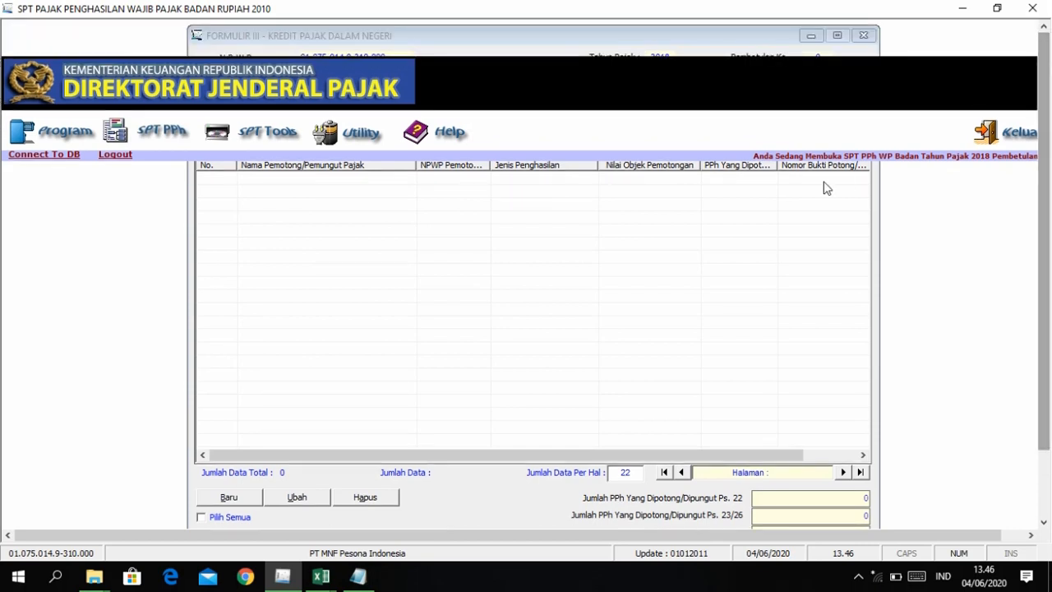
left_click(863, 36)
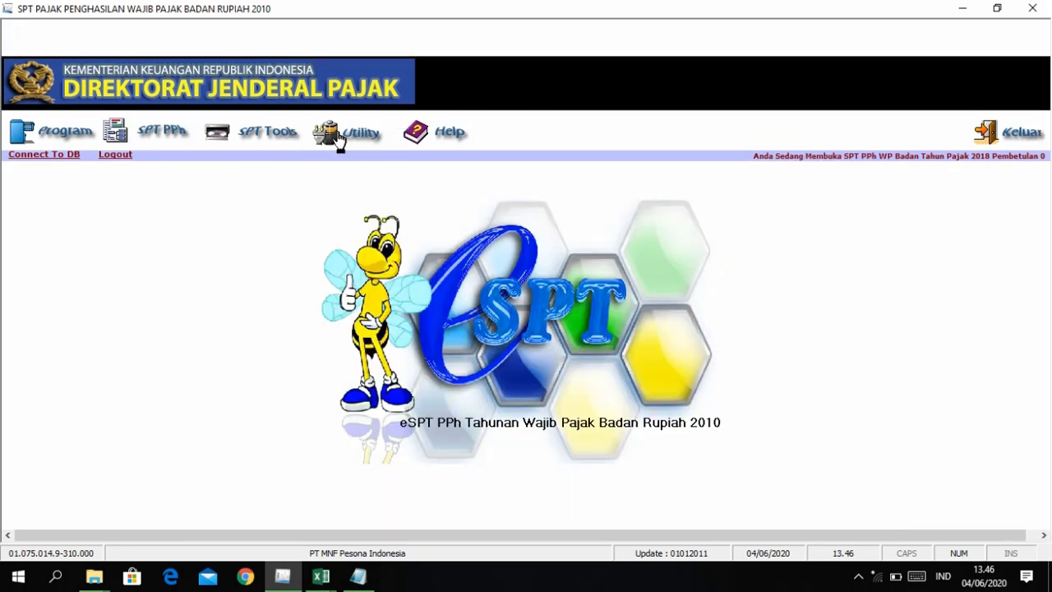
Step: Open the attachment form Formulir 1771-III - Kredit Pajak Dalam Negeri
left_click(341, 134)
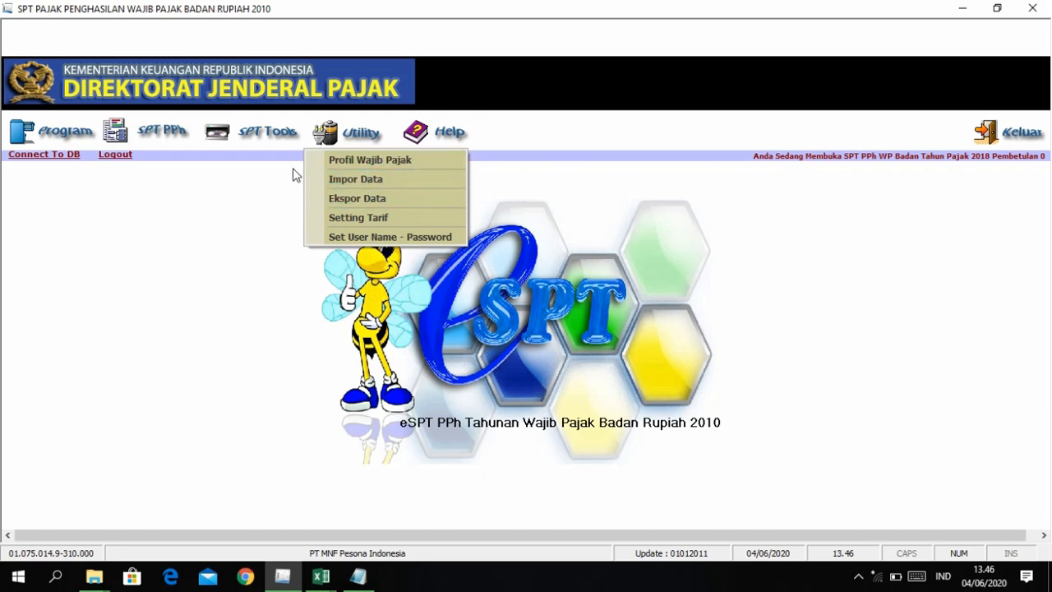
left_click(161, 136)
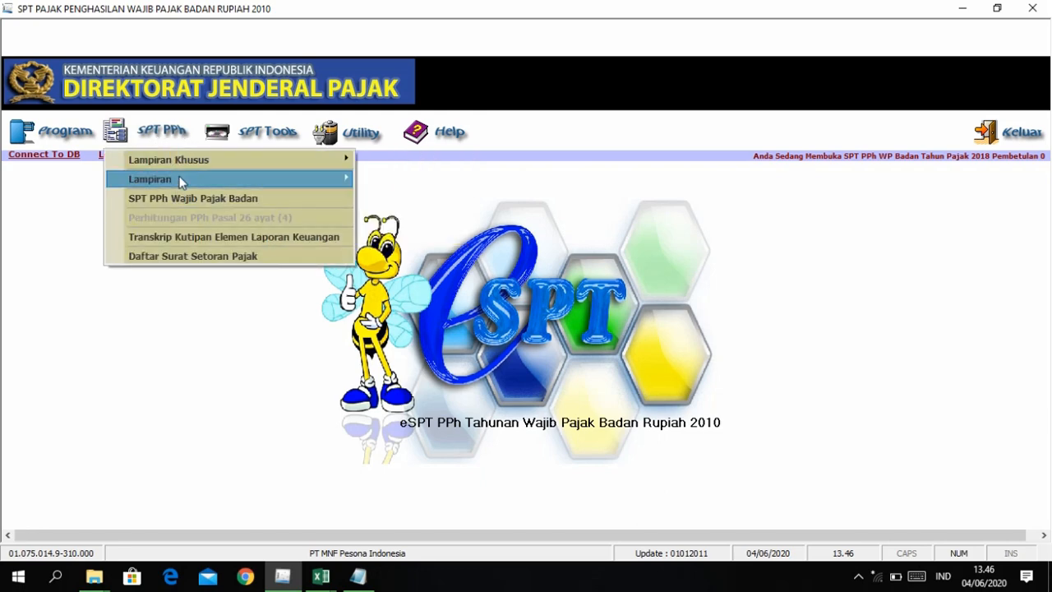
mouse_move(188, 179)
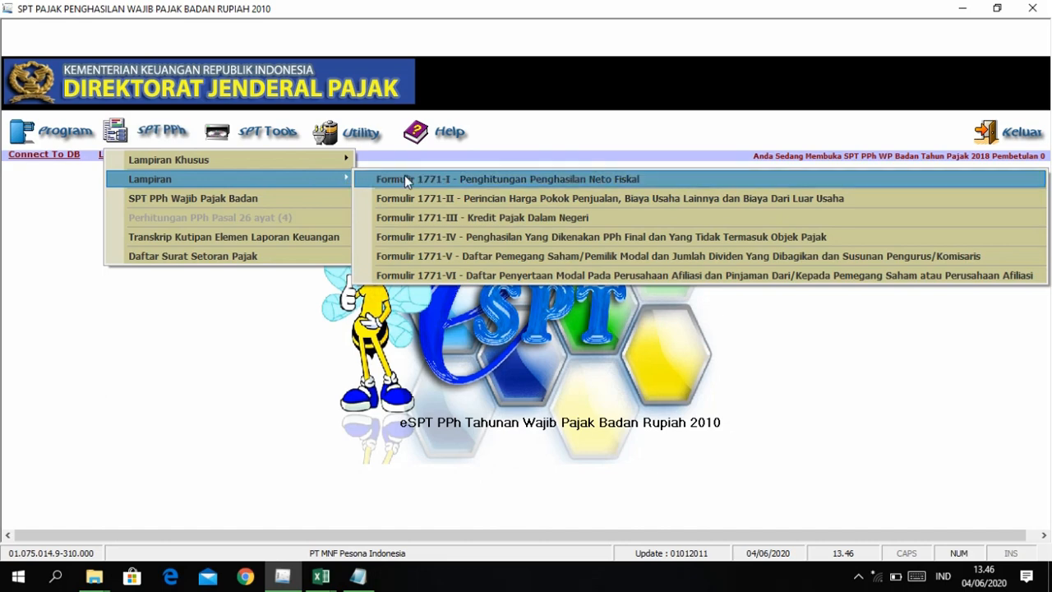
left_click(486, 219)
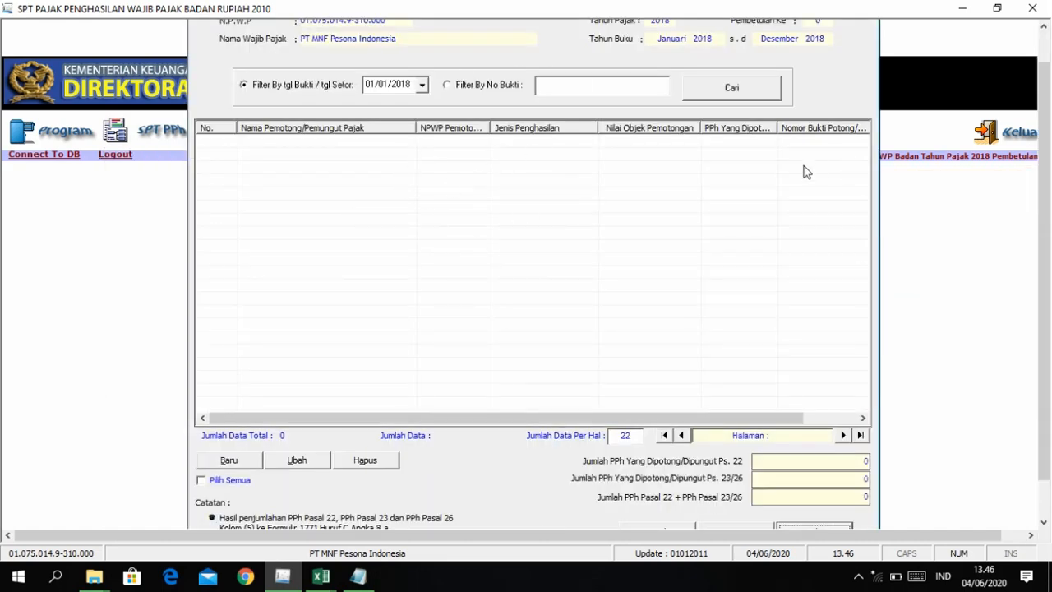
left_click(172, 134)
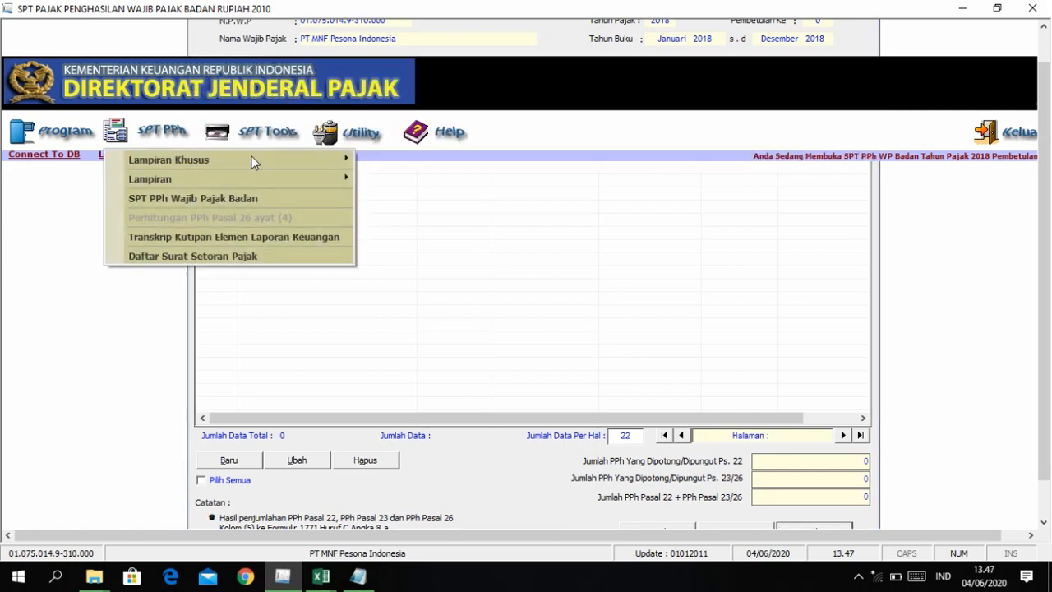
mouse_move(245, 177)
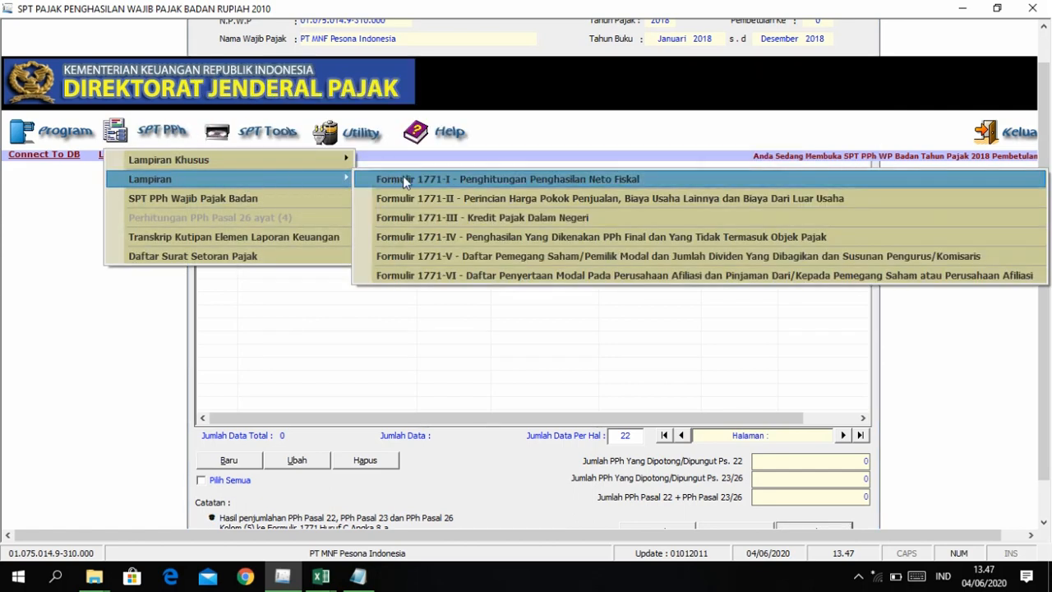
left_click(453, 213)
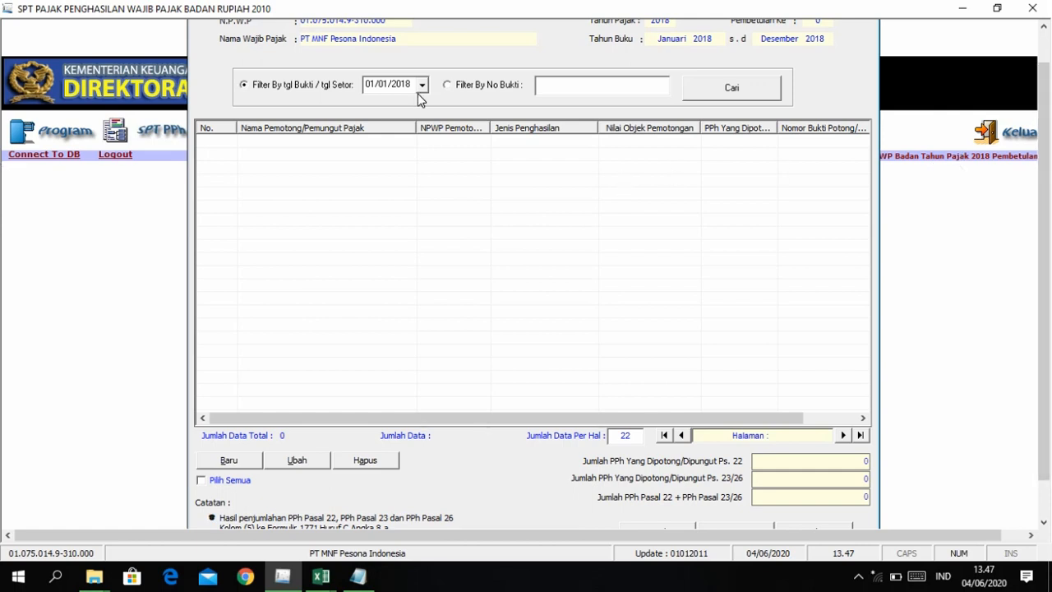
Step: Start a new domestic tax credit entry for PPh Pasal 22 with Dibayar Sendiri as the payment method
left_click(252, 466)
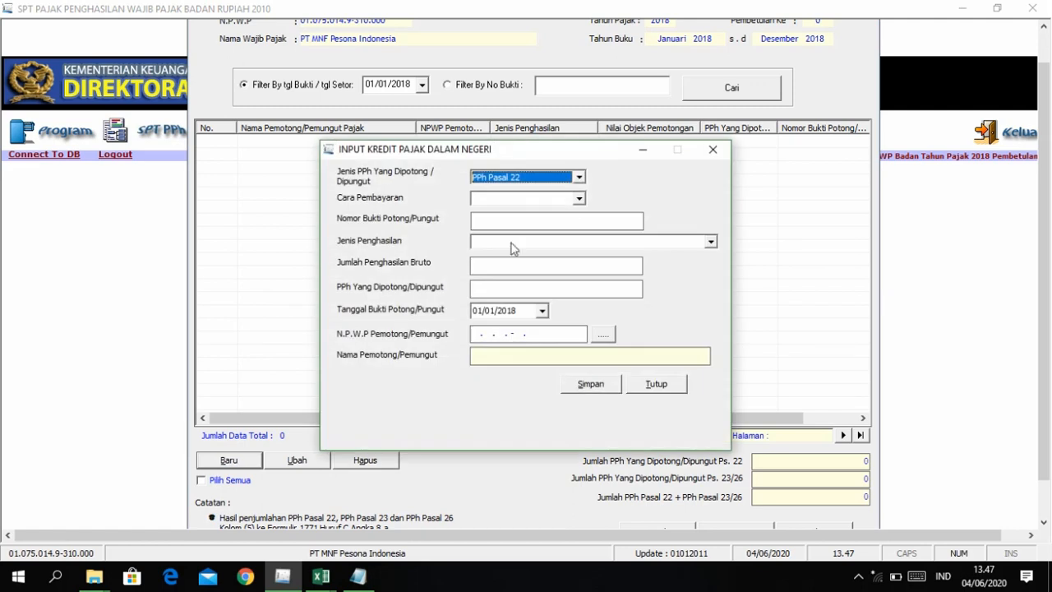
left_click(576, 178)
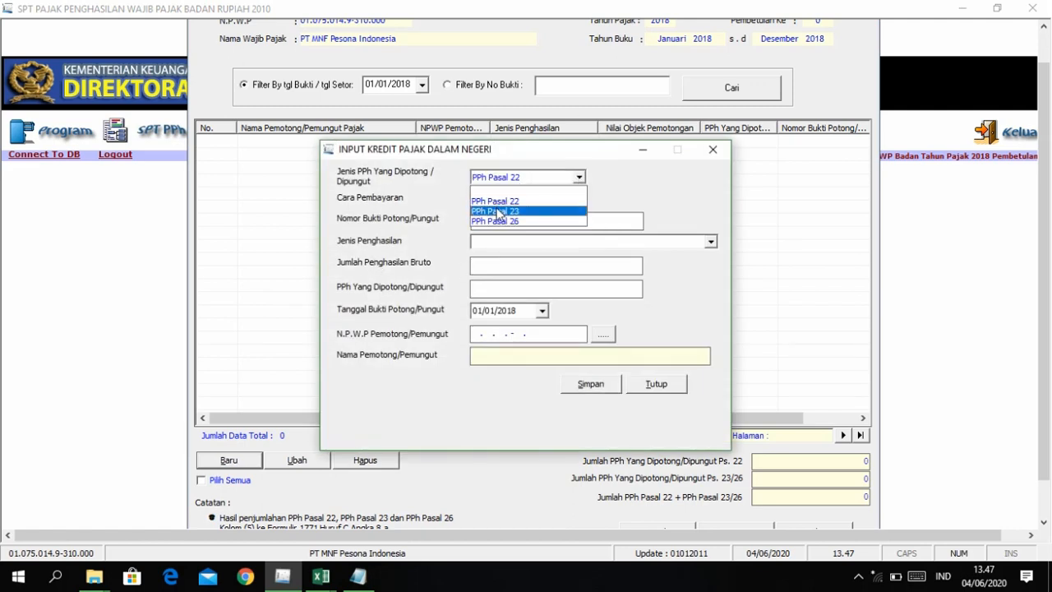
left_click(544, 201)
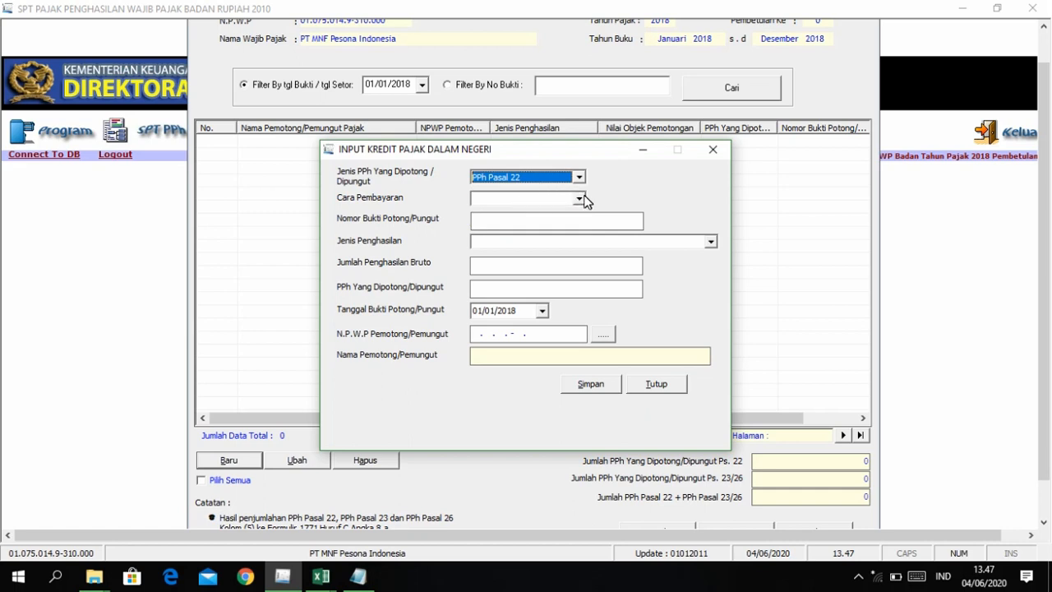
left_click(580, 198)
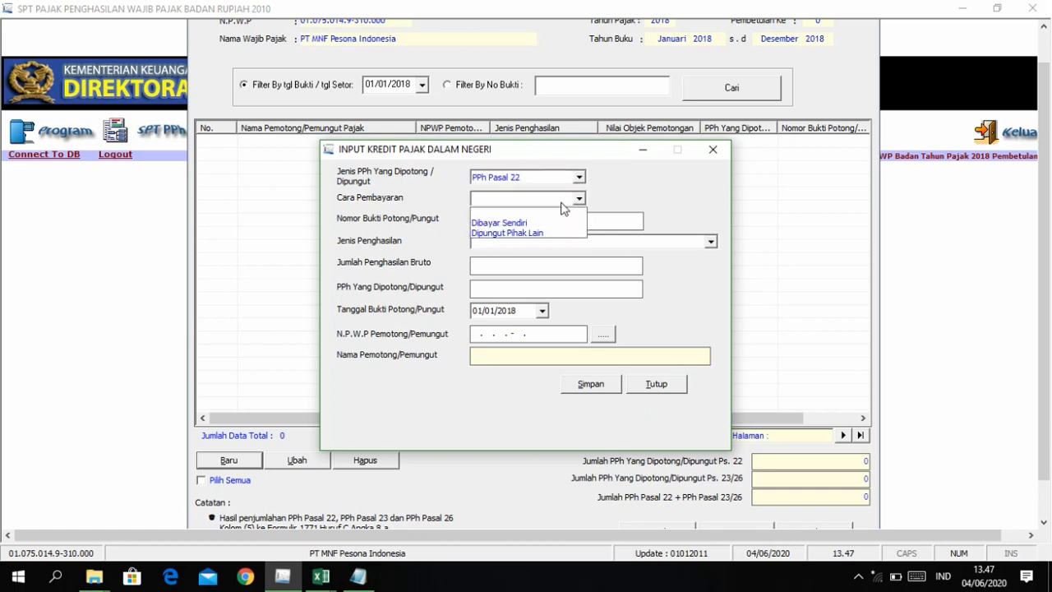
left_click(520, 223)
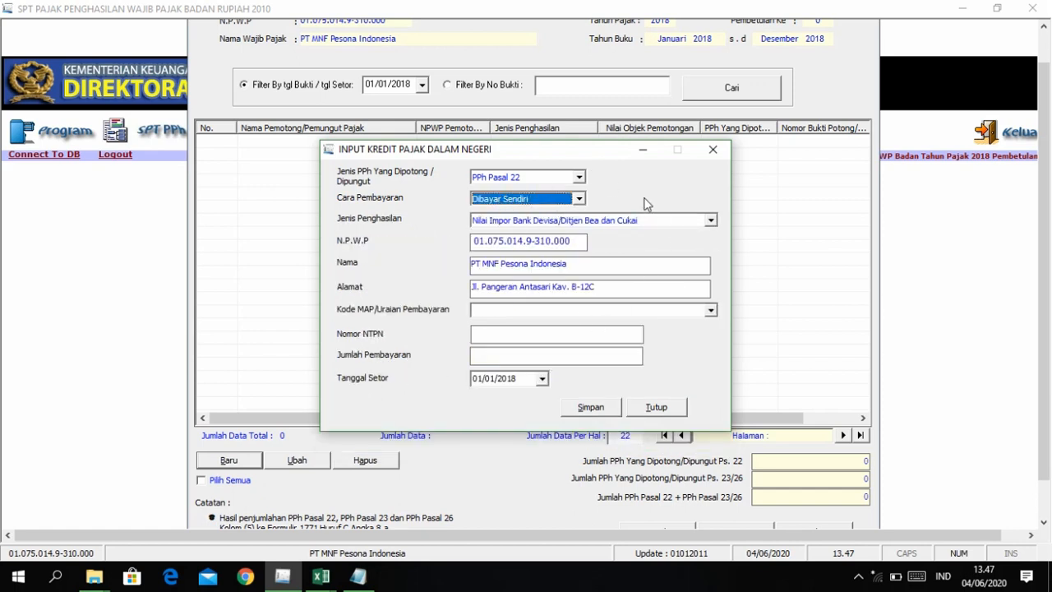
left_click(651, 289)
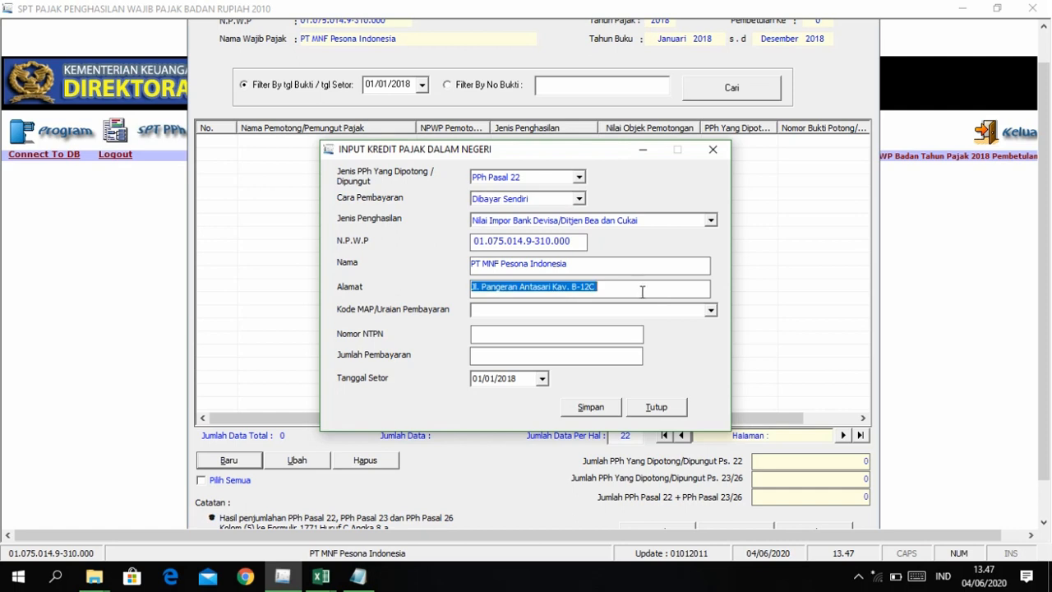
left_click(643, 292)
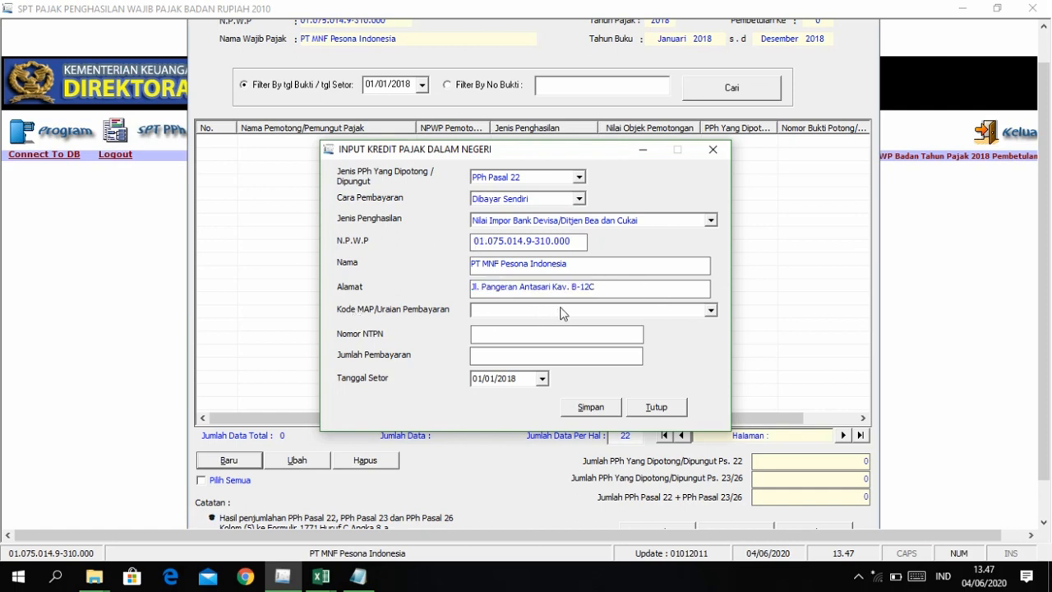
left_click(712, 311)
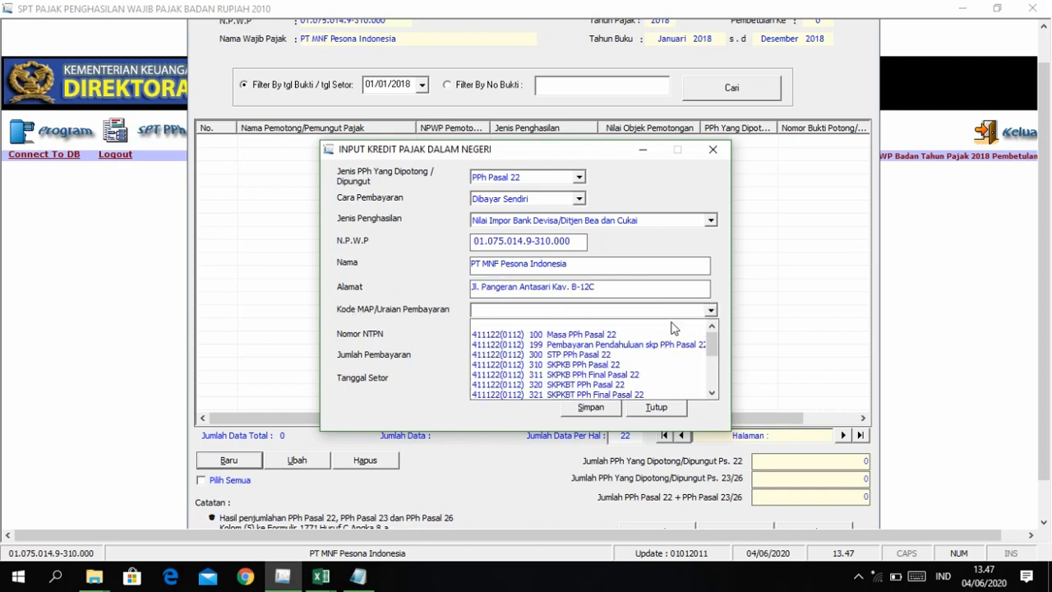
scroll(609, 384, "down", 3)
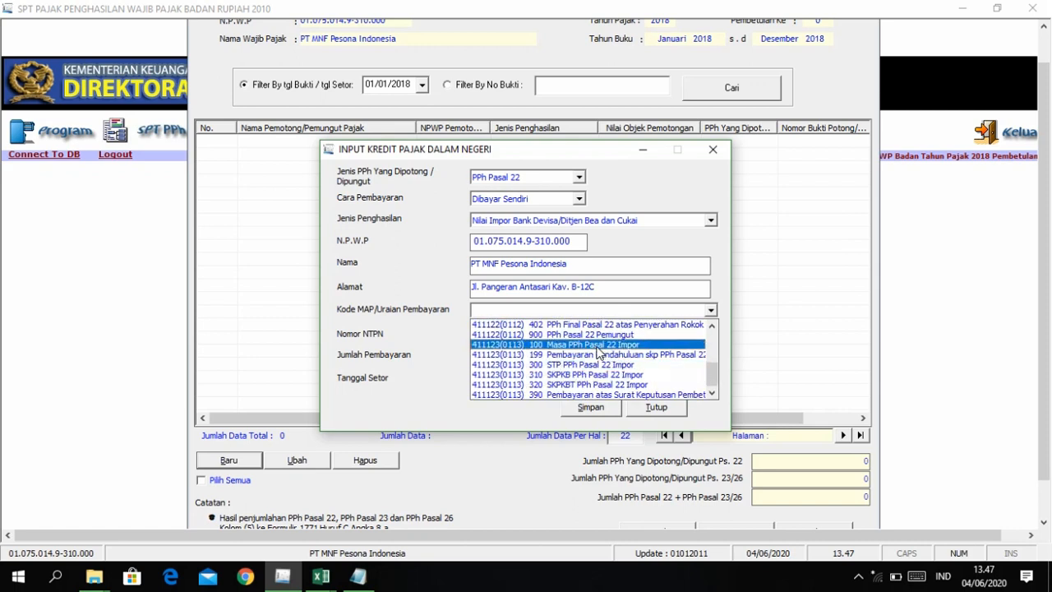
left_click(558, 345)
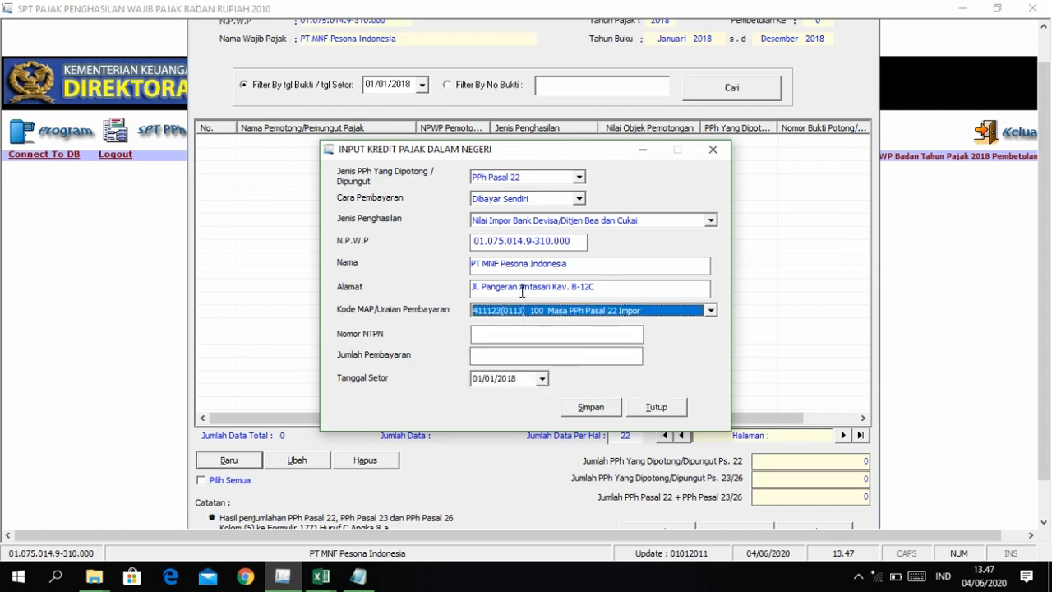
Step: Check the NTPN noted in Notepad and try entering only its digits as the Nomor NTPN
left_click(561, 330)
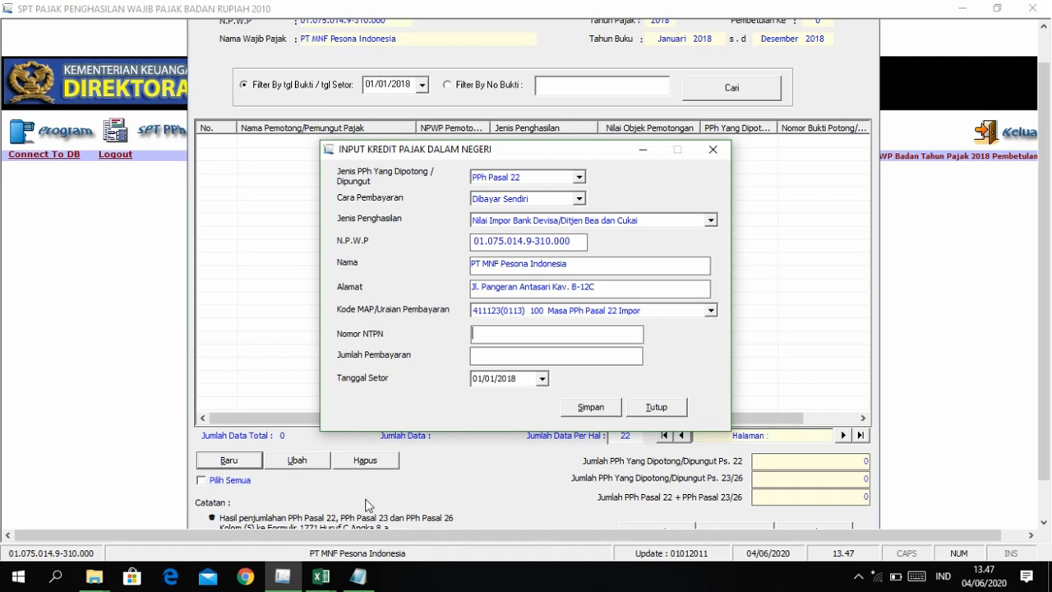
left_click(360, 575)
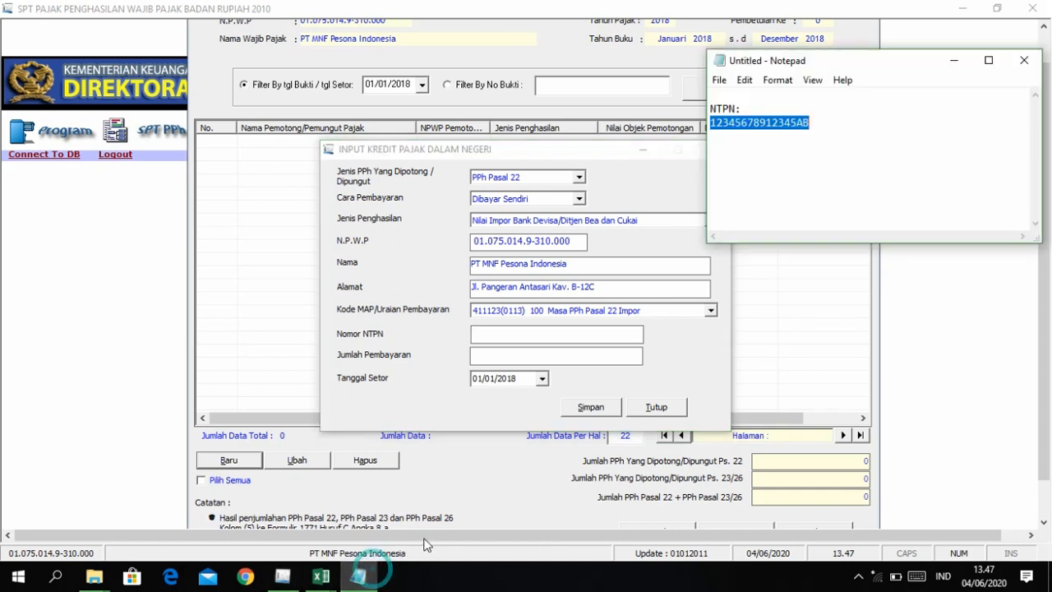
left_click(818, 130)
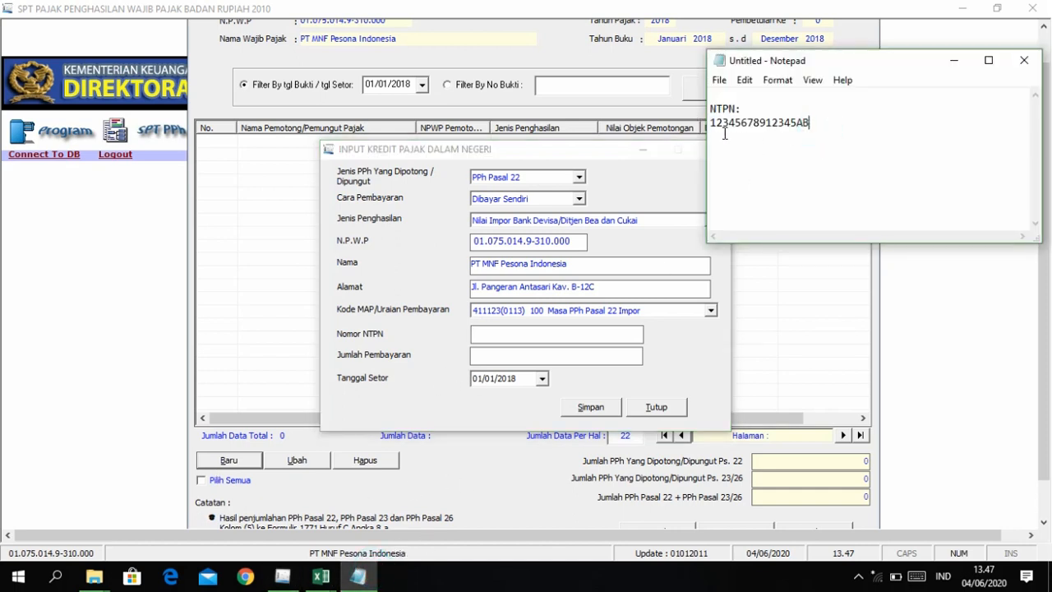
left_click_drag(716, 134, 798, 134)
left_click(789, 132)
left_click_drag(716, 127, 793, 134)
left_click(809, 122)
left_click(509, 335)
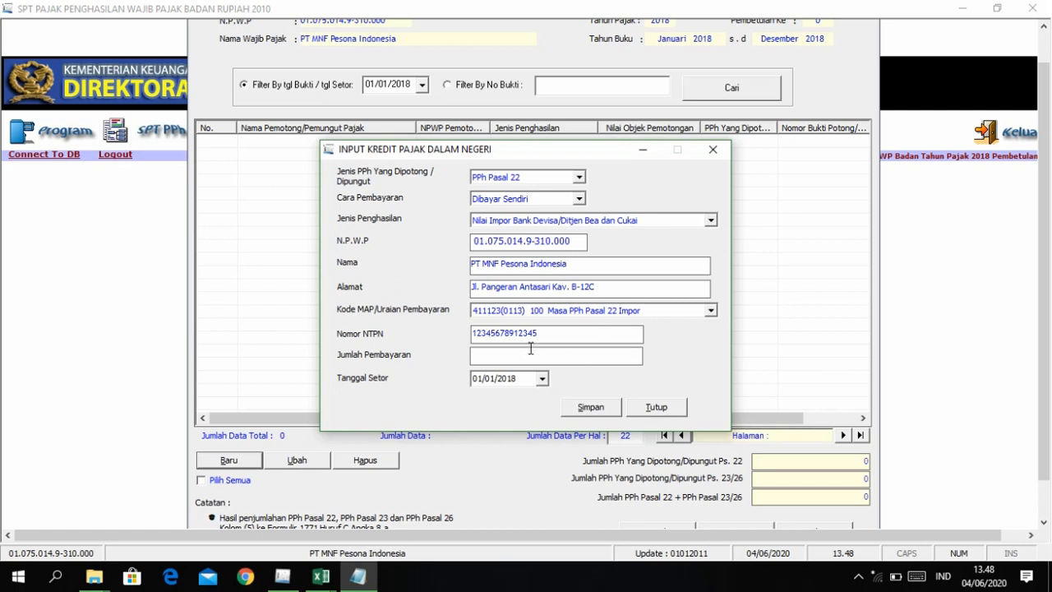
Step: Copy the full NTPN, including its letters, from Notepad and replace the entry's Nomor NTPN with it
left_click(357, 578)
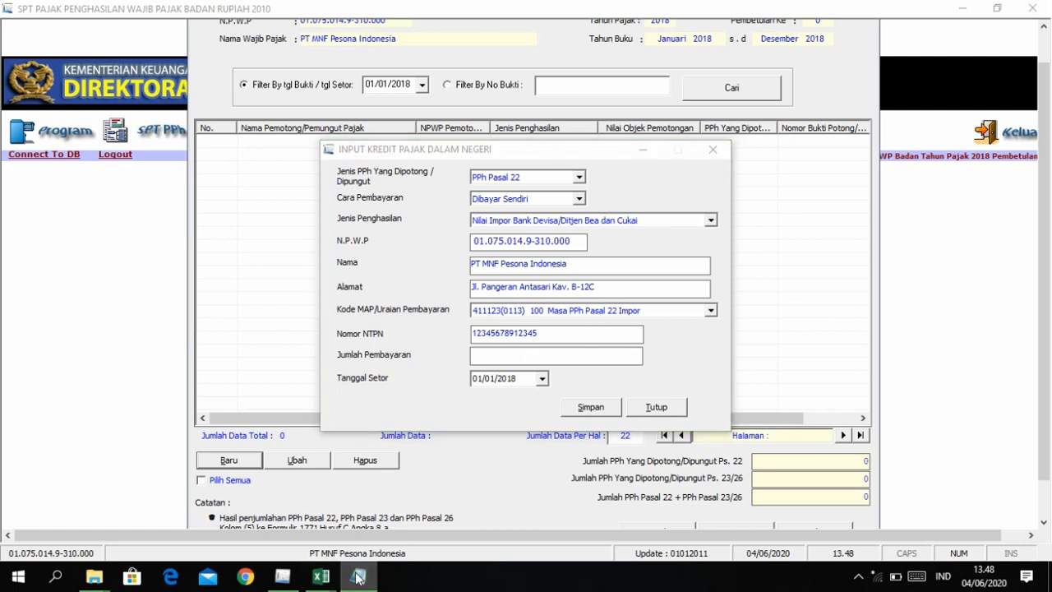
left_click(358, 578)
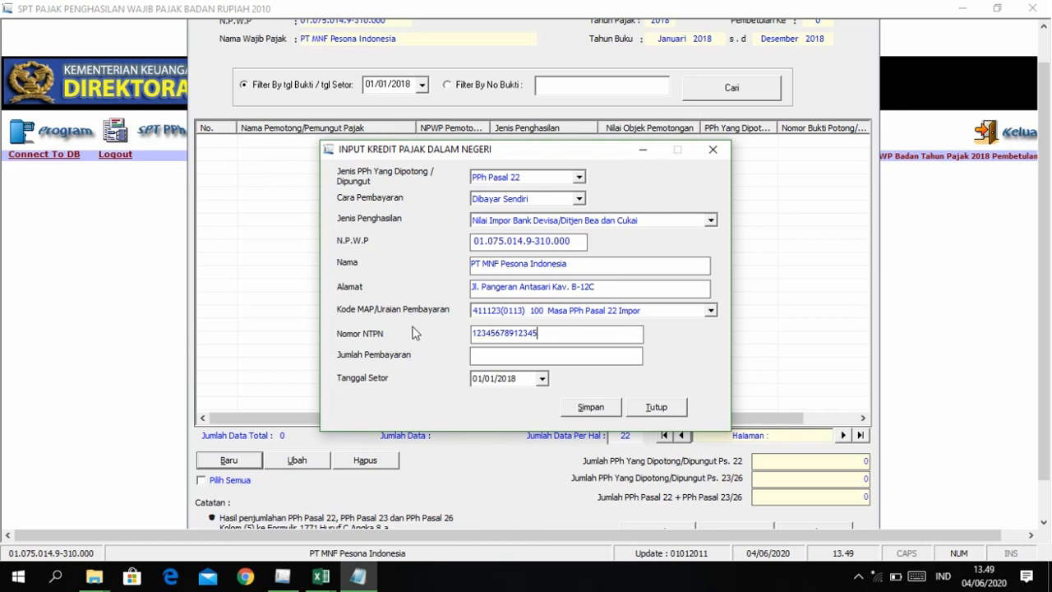
left_click(362, 578)
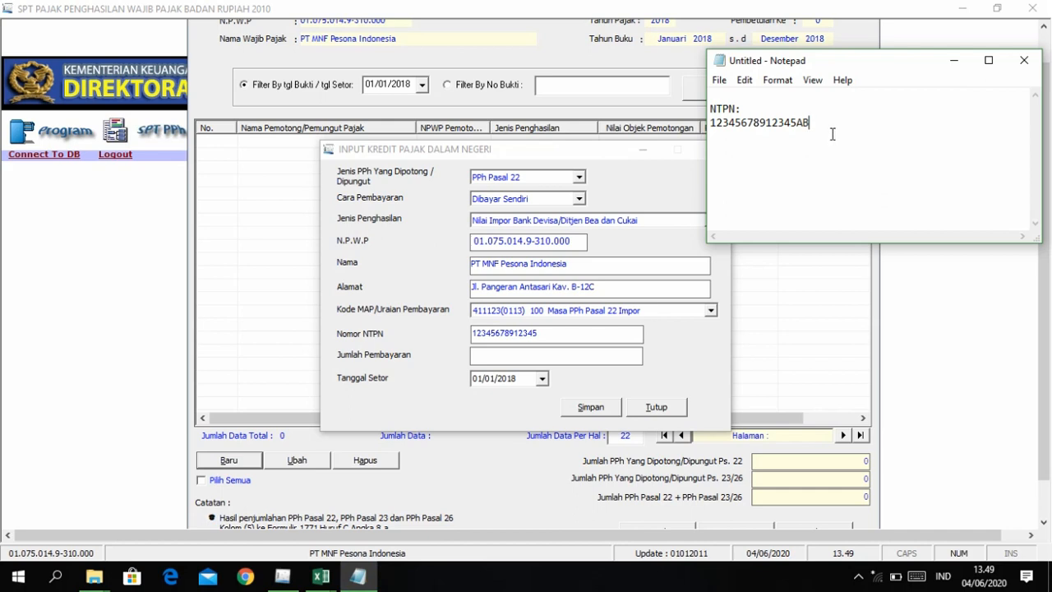
left_click_drag(825, 126, 722, 123)
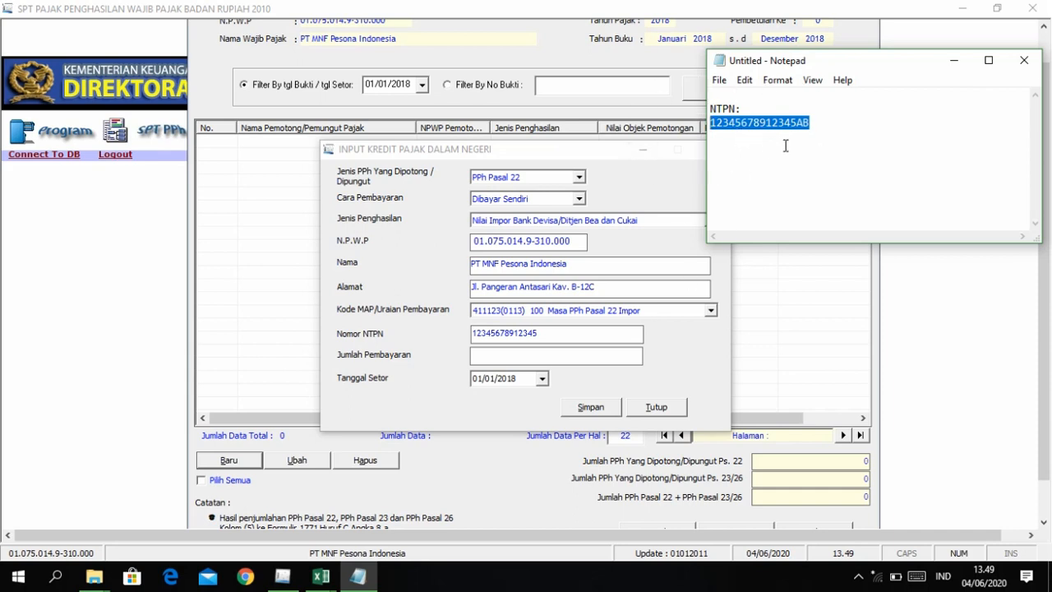
left_click(576, 332)
double_click(575, 333)
right_click(525, 332)
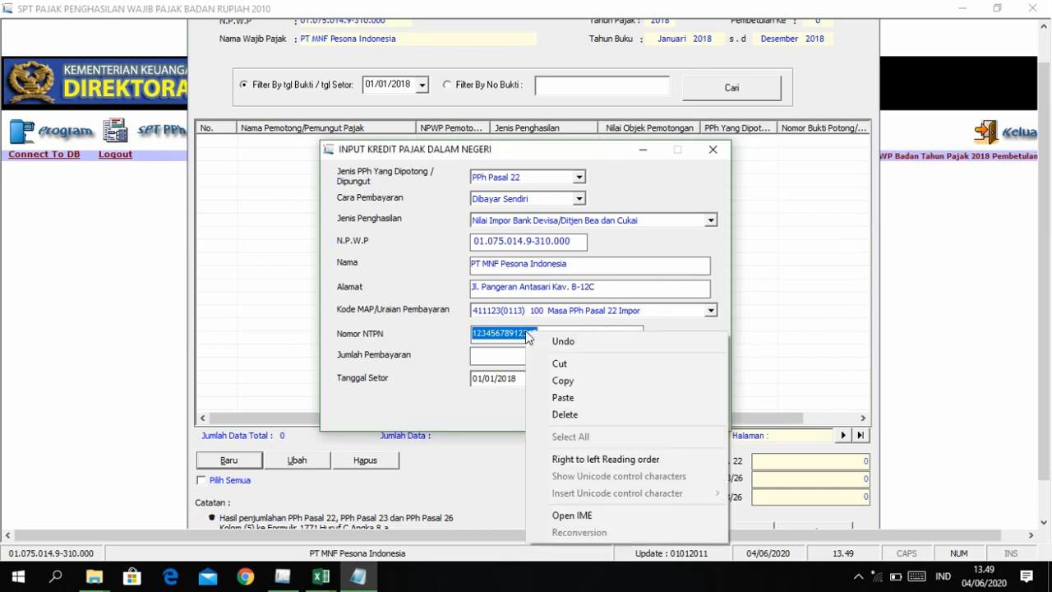
left_click(567, 397)
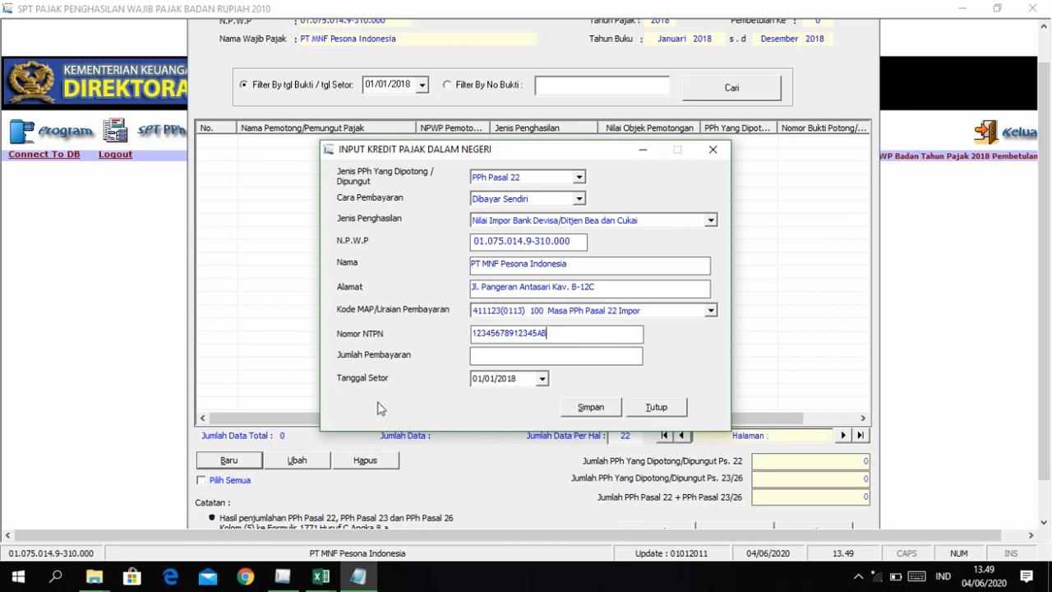
left_click(556, 353)
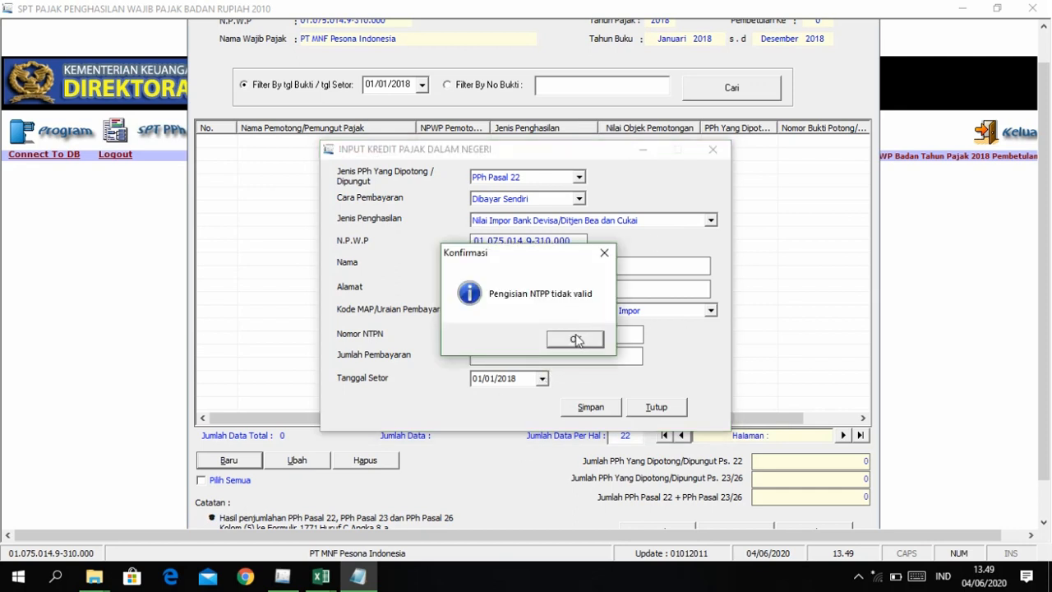
left_click(576, 340)
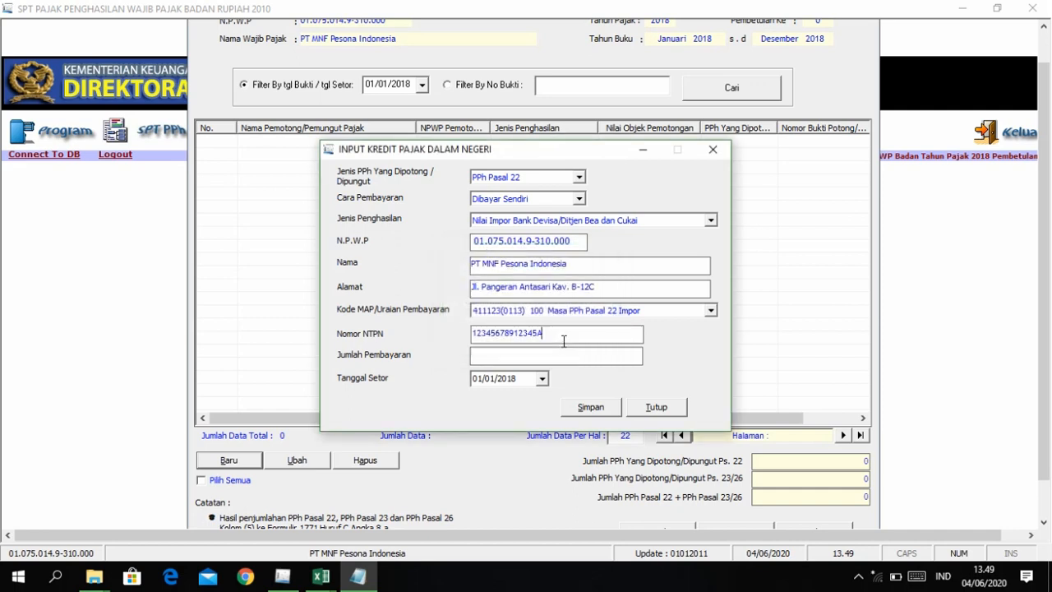
Step: Replace the last letter of the entry's Nomor NTPN with 88 and set Jumlah Pembayaran to 10.000.000
key("BackSpace")
type("88")
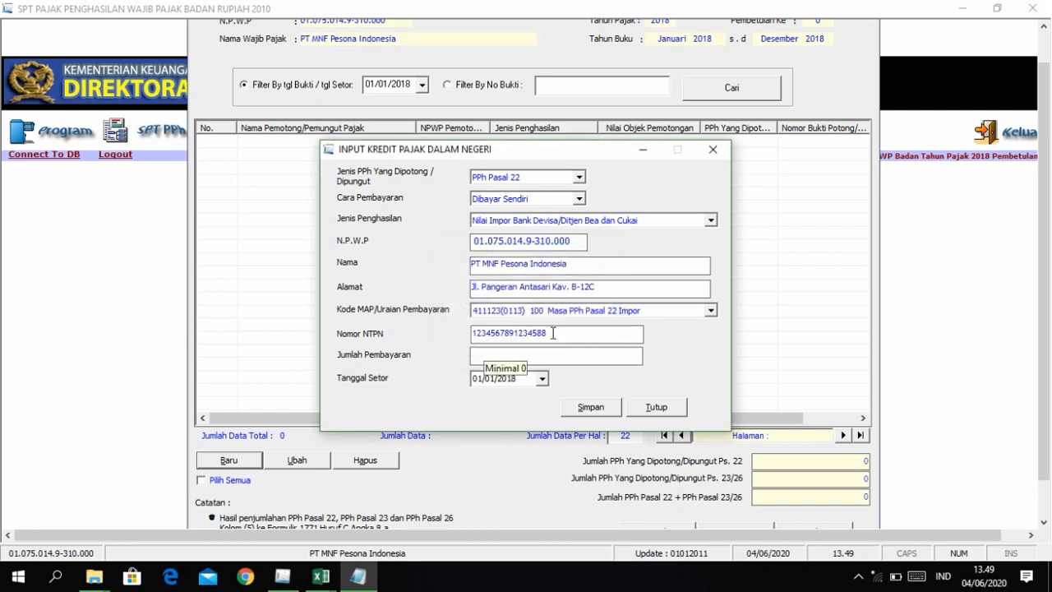
left_click(509, 355)
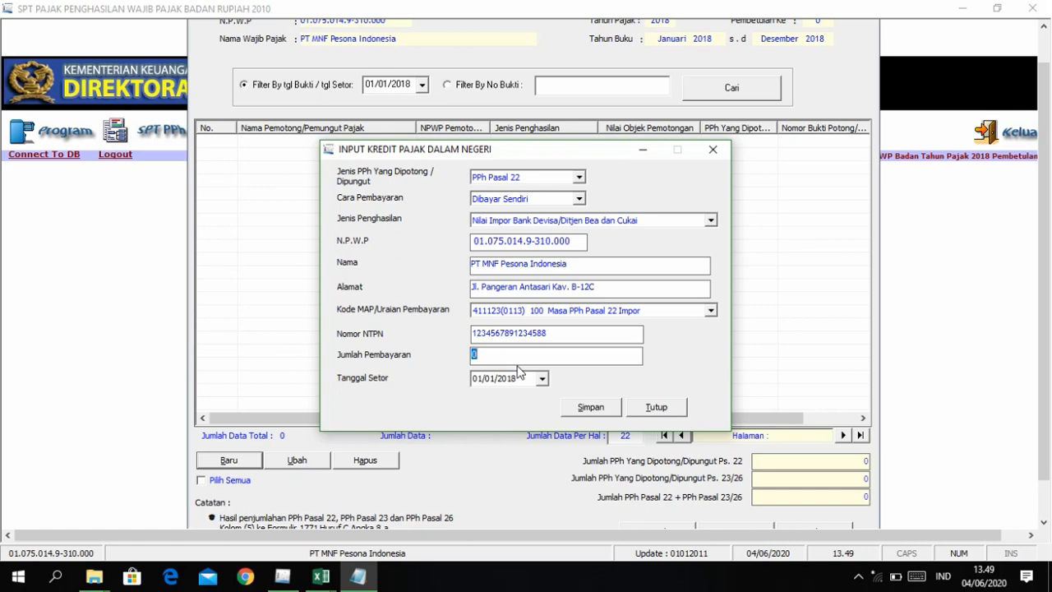
type("10.000.000")
Step: Set Tanggal Setor to 25/03/2018 and save the tax credit entry without recording another one
left_click(542, 379)
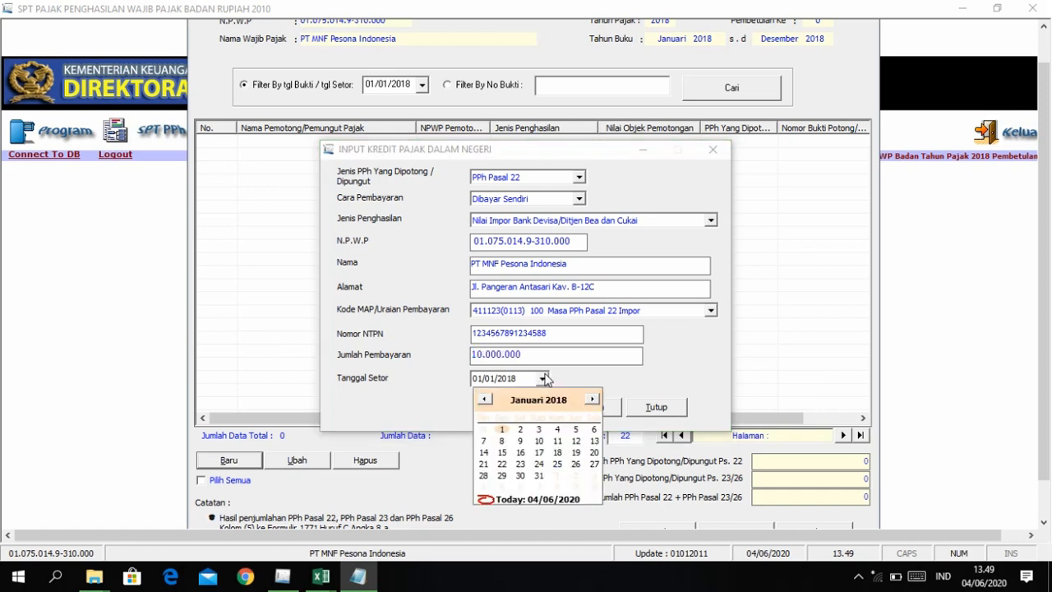
left_click(591, 400)
left_click(591, 401)
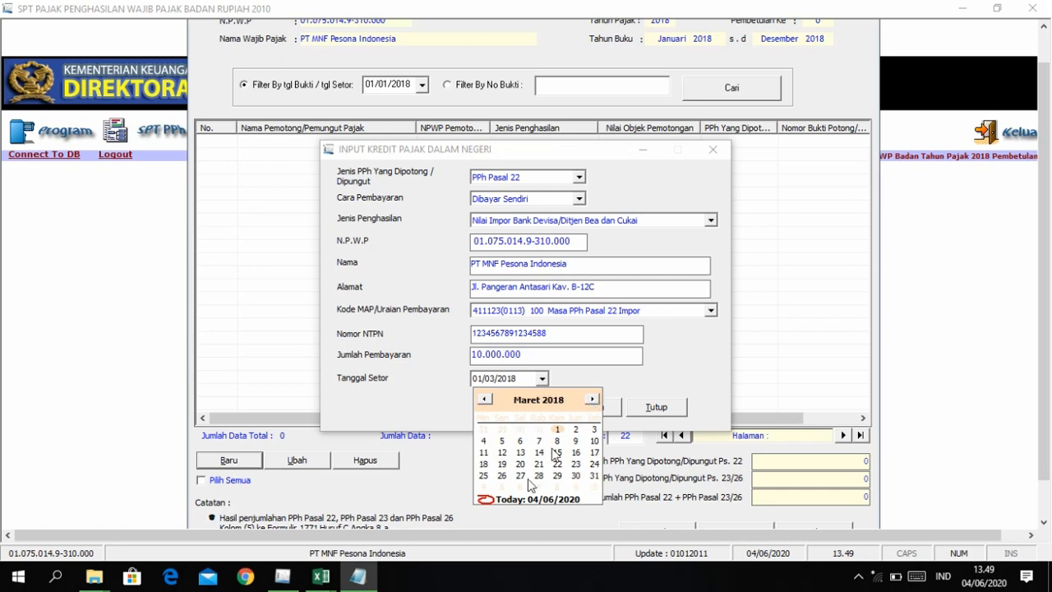
left_click(484, 476)
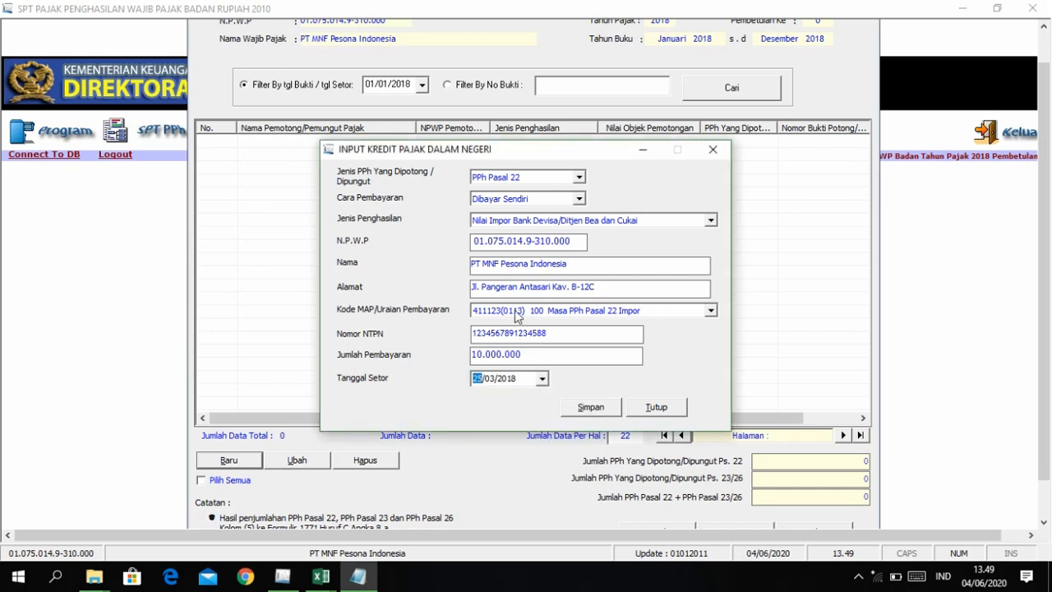
left_click(591, 406)
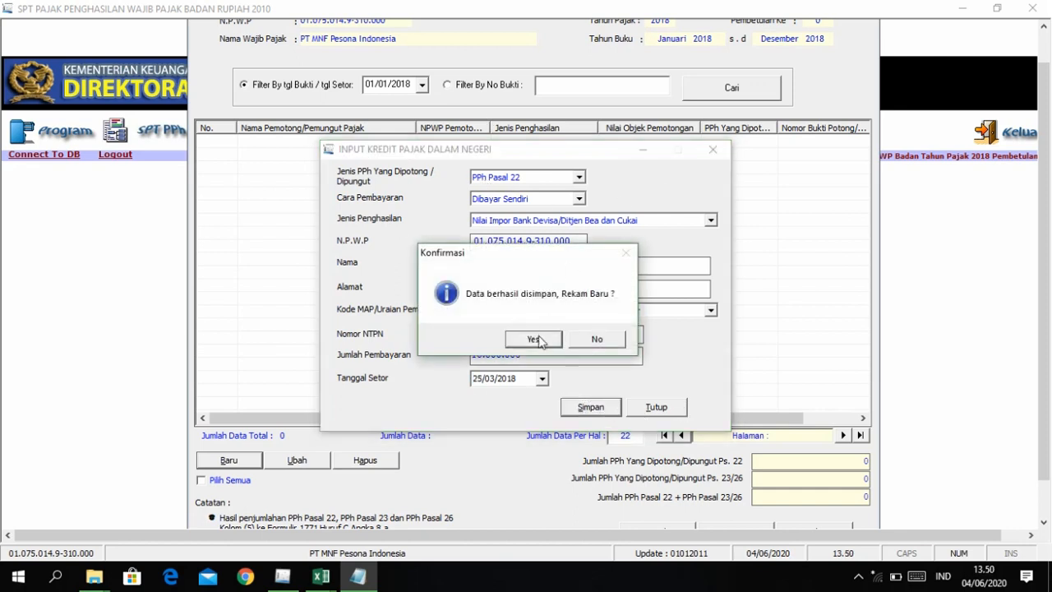
left_click(592, 342)
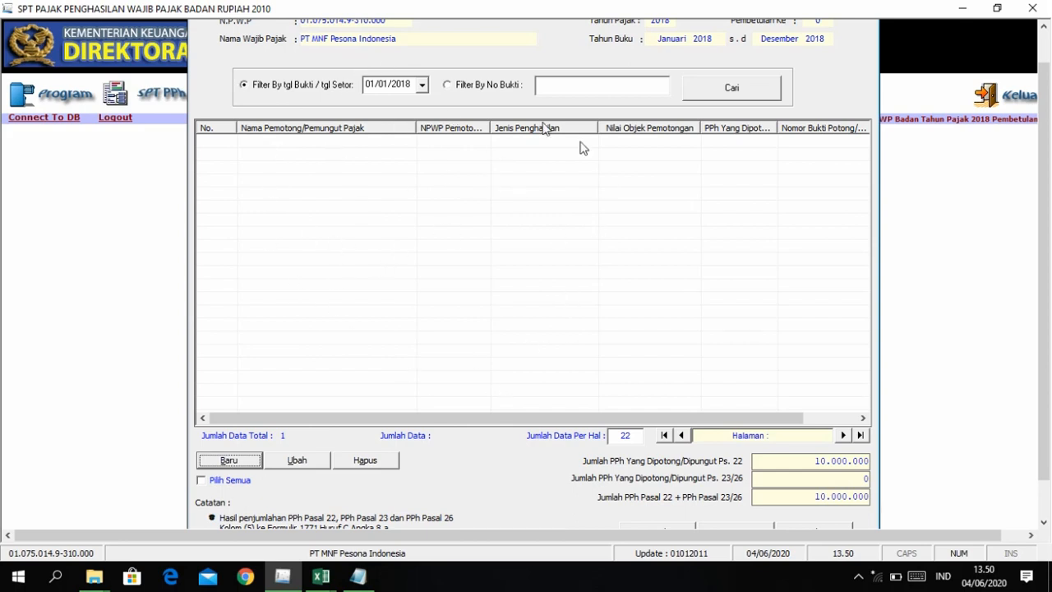
Step: List the saved tax credits by No Bukti with no number entered and select the PT MNF Pesona Indonesia record
left_click(448, 85)
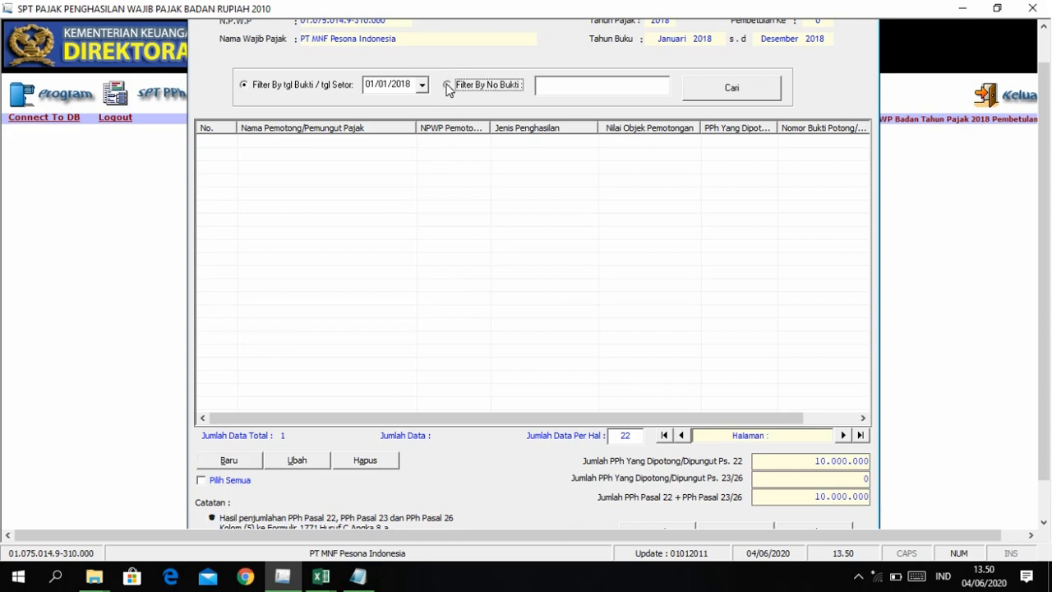
left_click(740, 88)
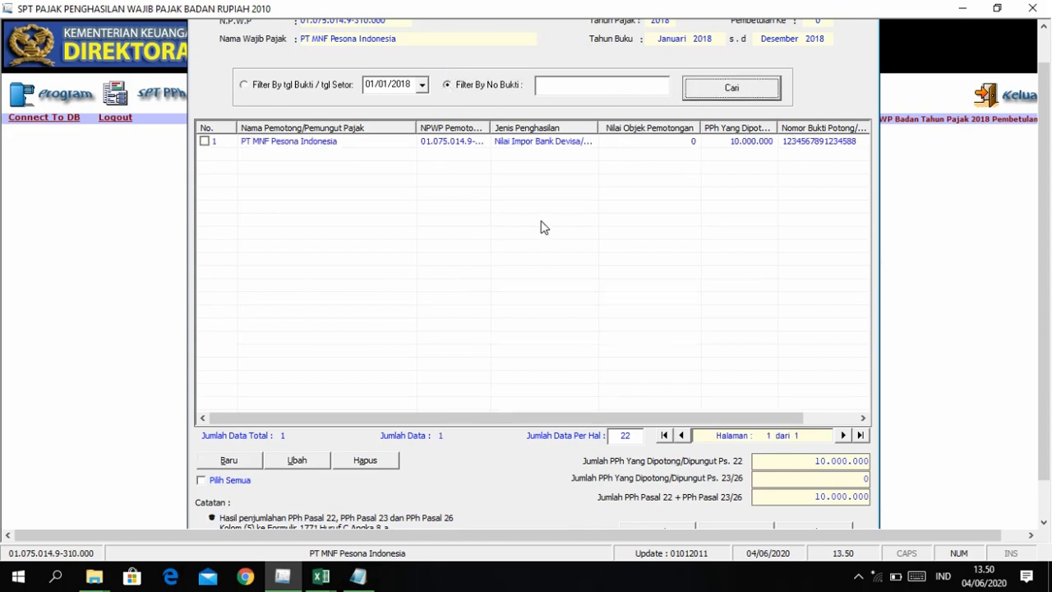
left_click(337, 142)
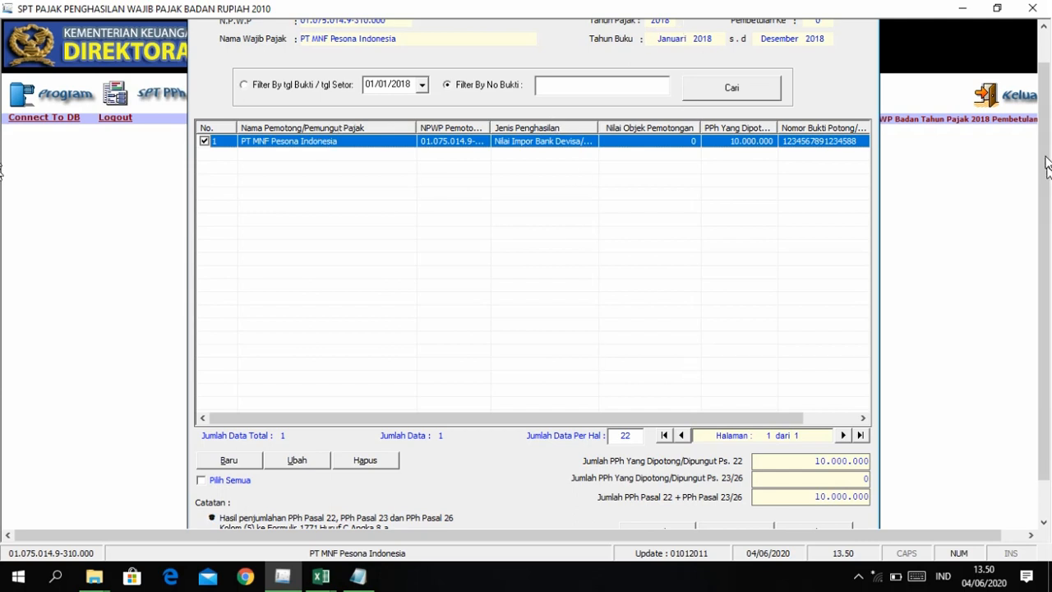
left_click_drag(1044, 131, 1047, 86)
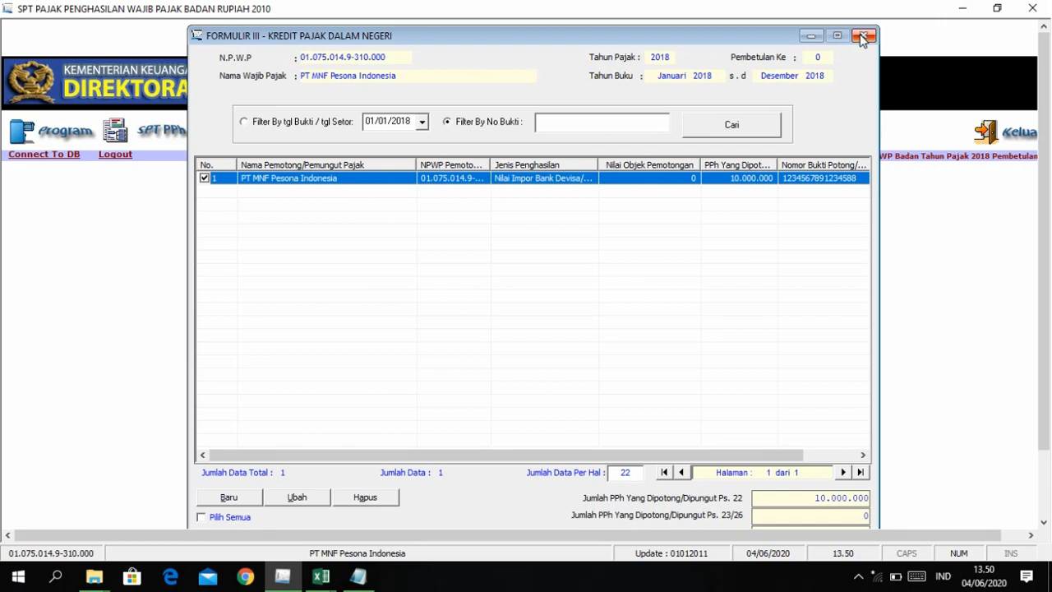
Step: Start a new domestic tax credit entry with PPh Pasal 23 as the withheld tax type
left_click(250, 497)
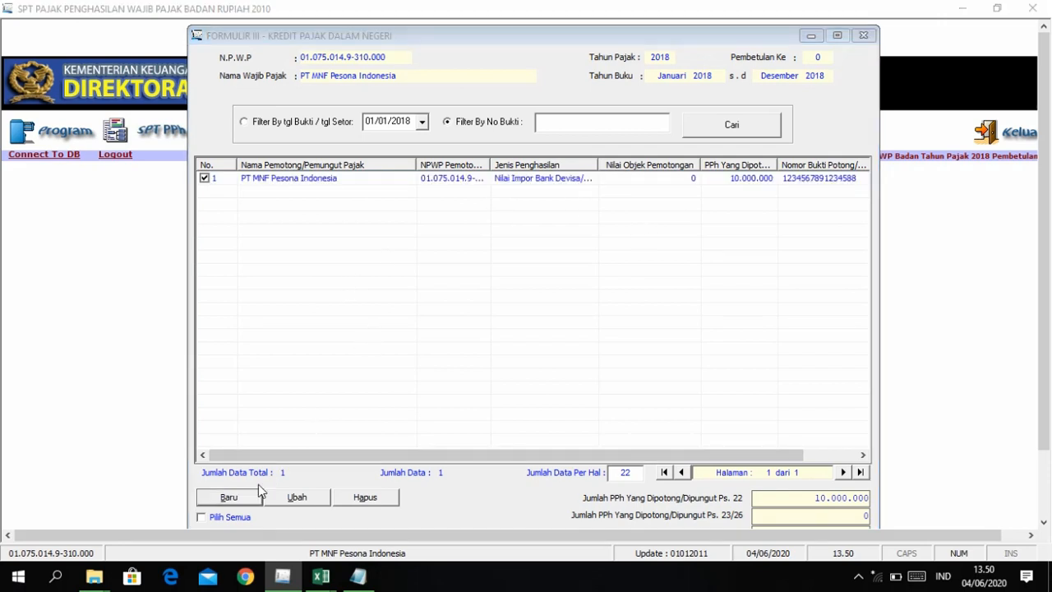
left_click(580, 176)
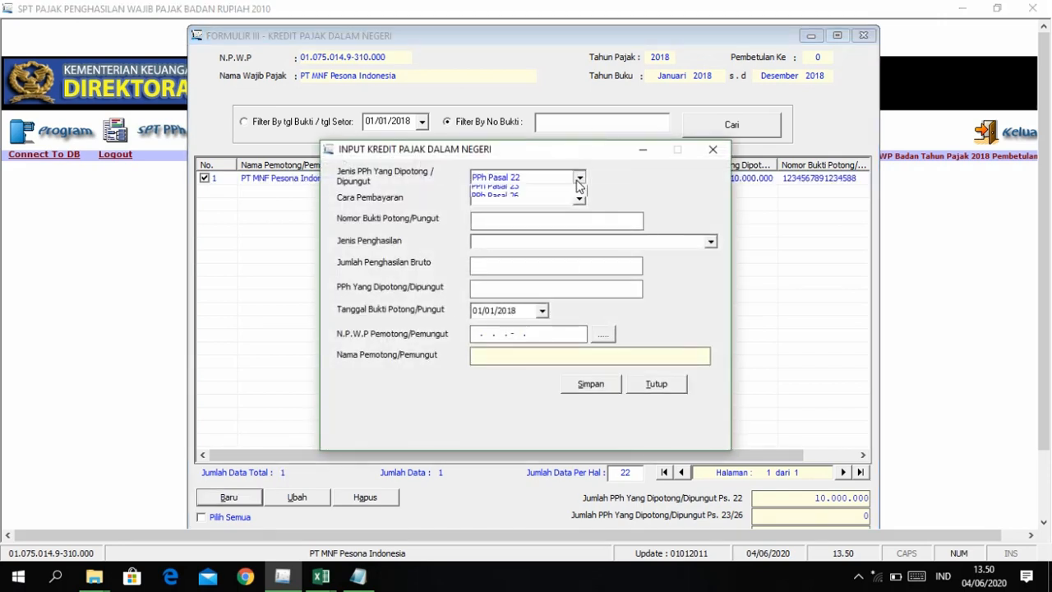
left_click(516, 212)
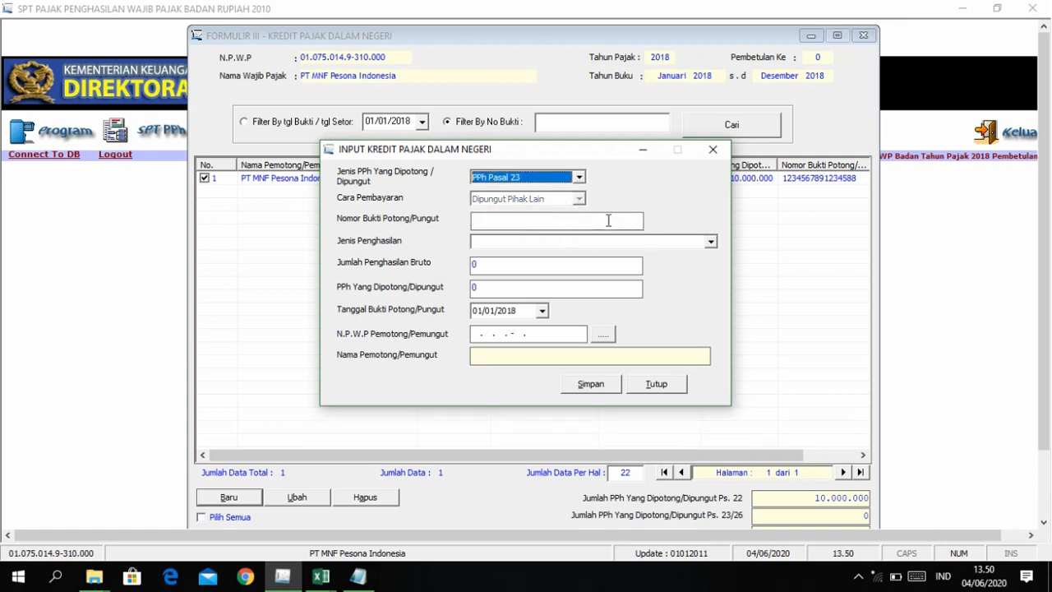
left_click(608, 220)
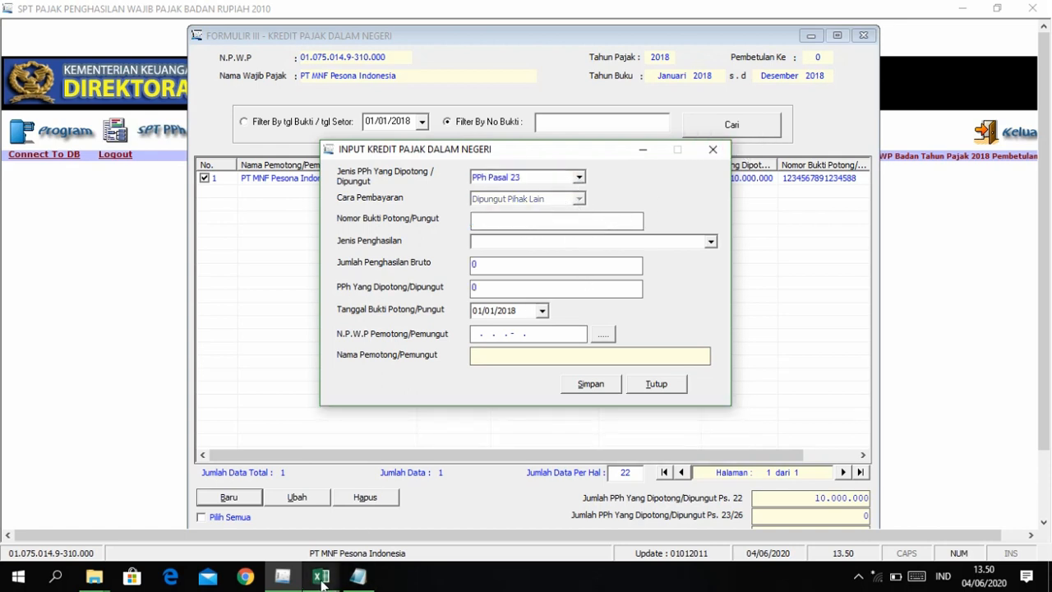
Step: Switch to the Excel workbook Data Kredit Pajak PT MNF Pesona Indonesia and look through its PPh Pasal 23 tax credit list
mouse_move(323, 581)
left_click(294, 530)
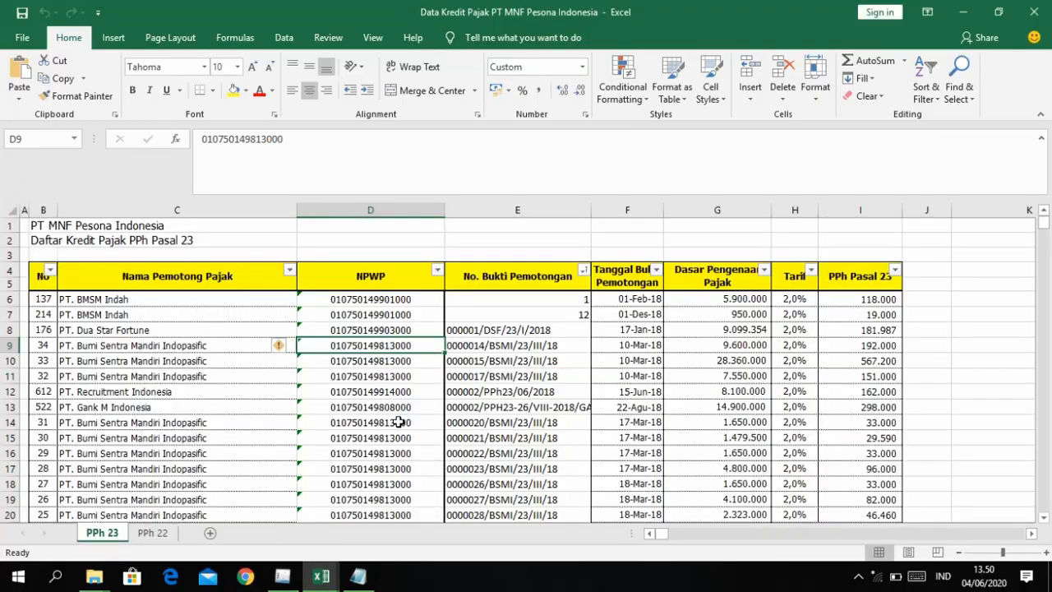
scroll(398, 422, "down", 20)
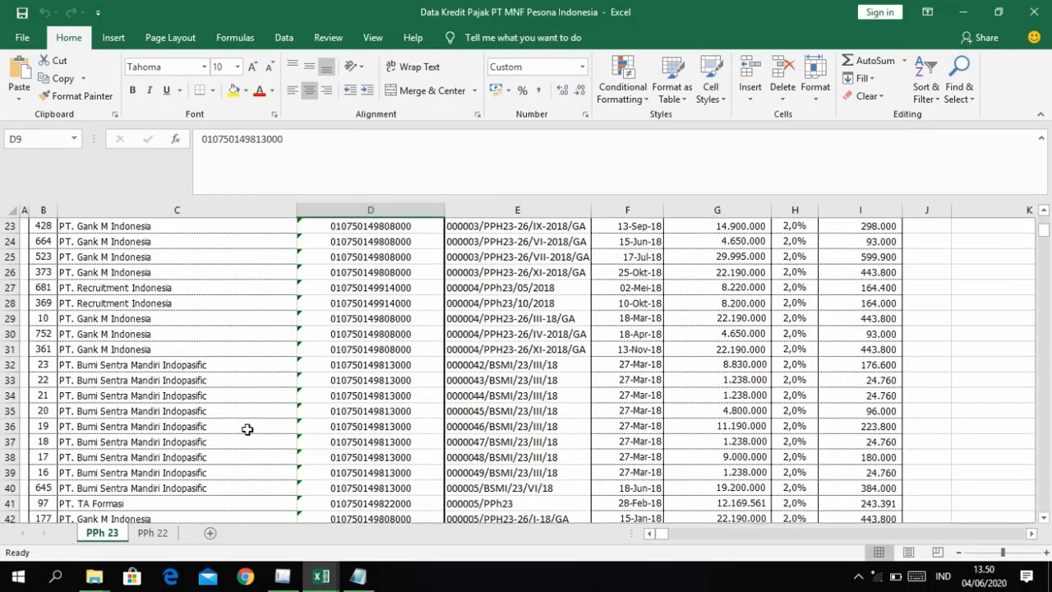
scroll(247, 430, "down", 20)
scroll(246, 429, "up", 20)
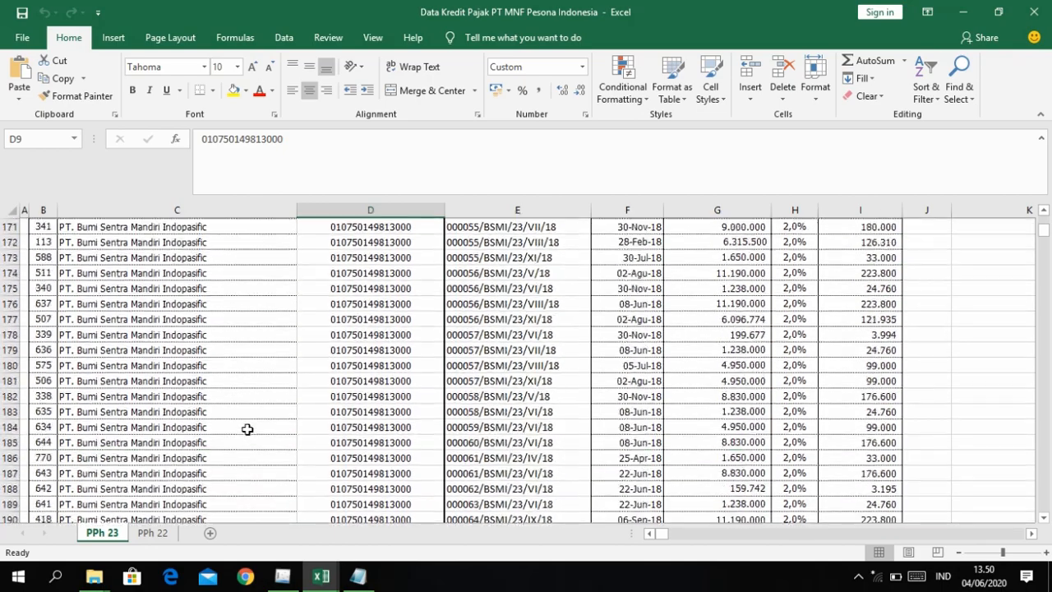
scroll(247, 430, "up", 20)
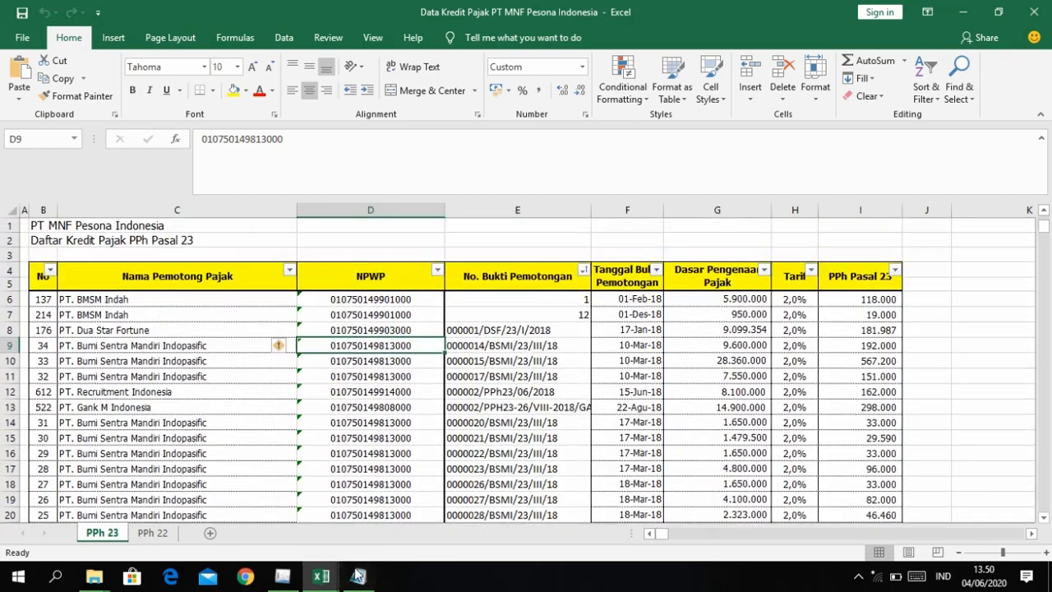
Step: Return to eSPT, discard the unsaved PPh Pasal 23 entry and close the Formulir III domestic tax credit form
left_click(296, 575)
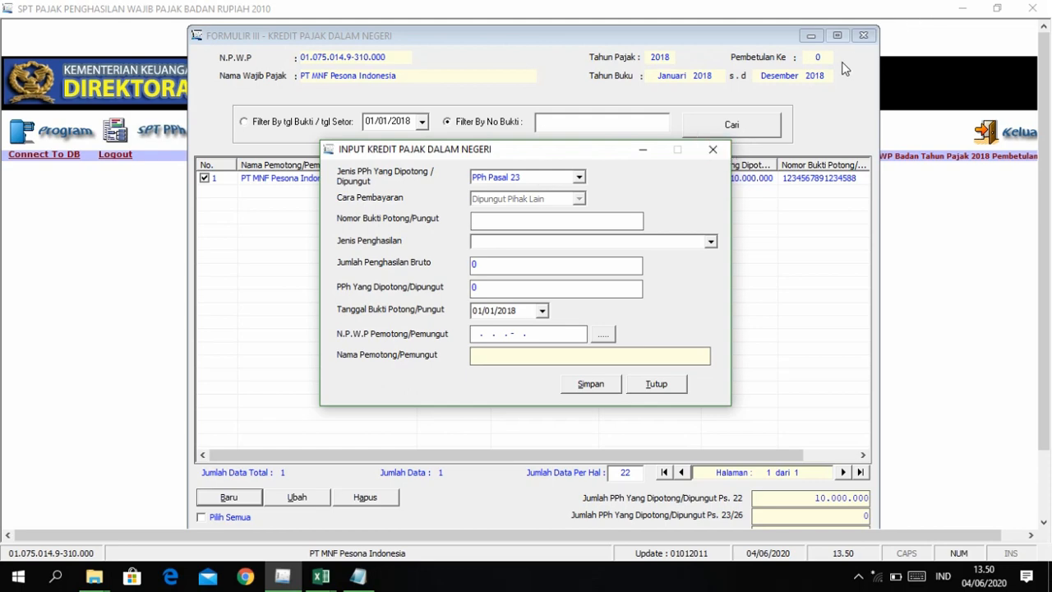
left_click(710, 153)
left_click(864, 35)
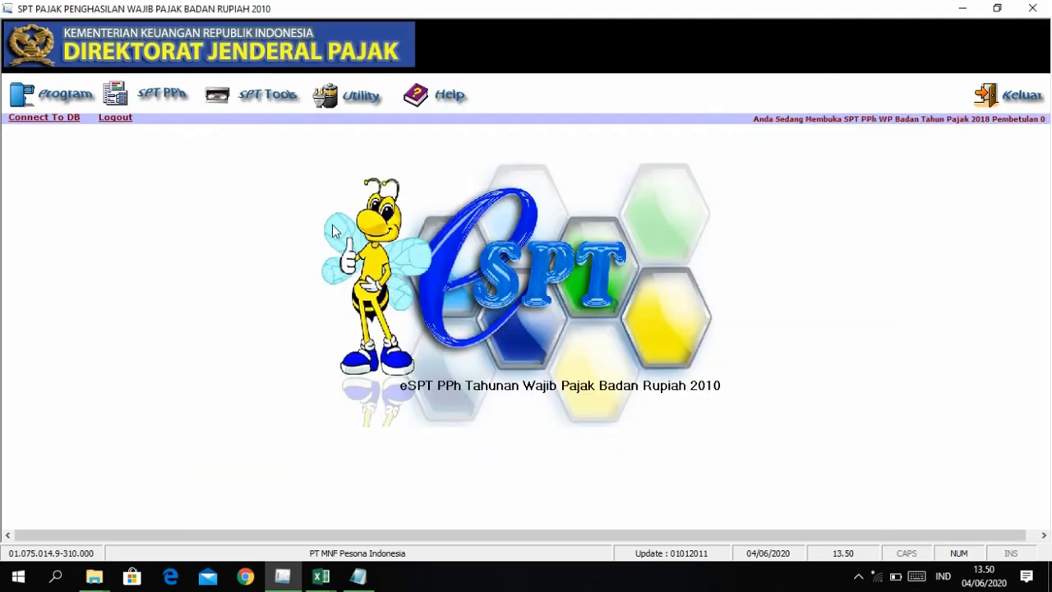
Step: Switch to the Data Kredit Pajak PT MNF Pesona Indonesia workbook in Excel and examine its PPh 23 and PPh 22 lists
left_click(321, 576)
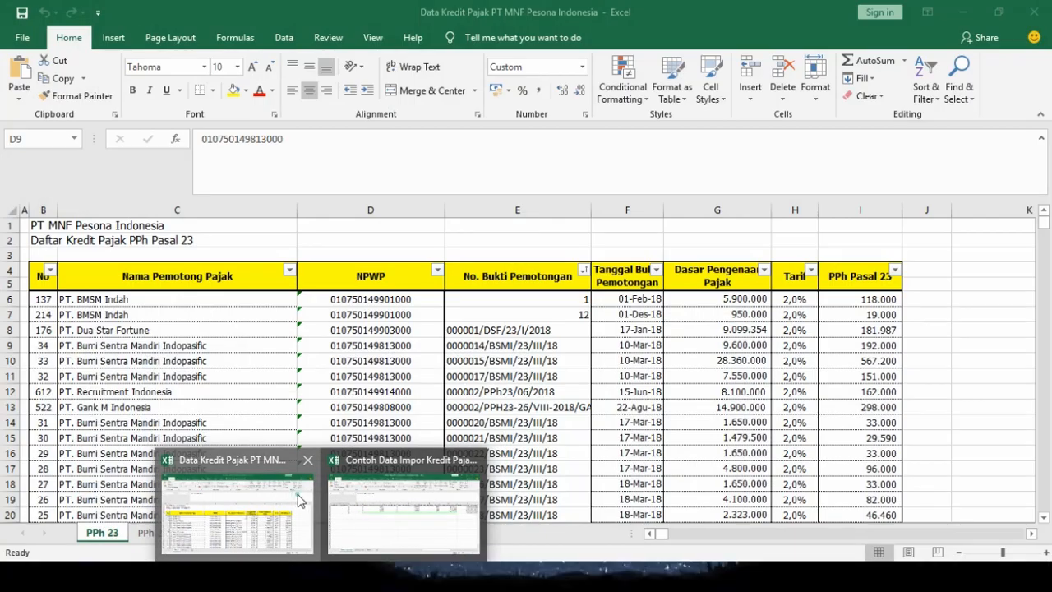
left_click(301, 500)
scroll(381, 361, "down", 1)
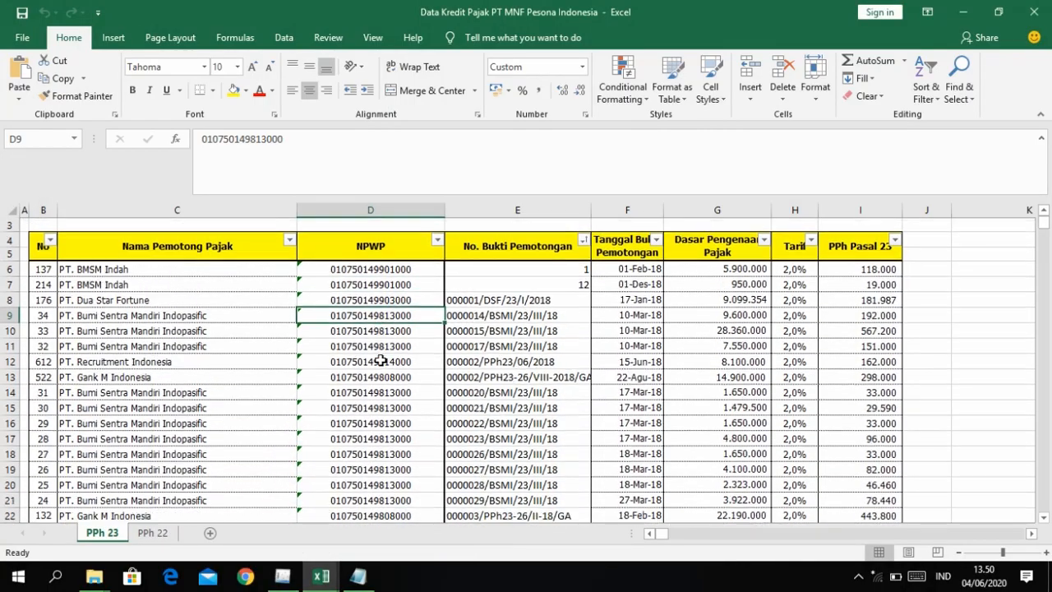
scroll(381, 361, "down", 18)
scroll(378, 364, "up", 19)
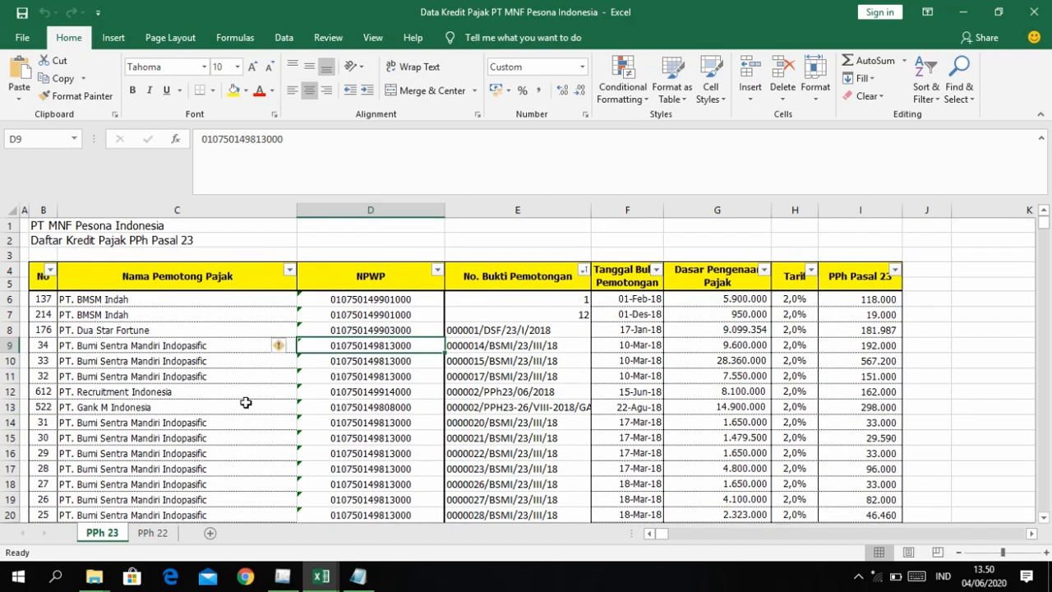
scroll(246, 402, "down", 13)
left_click(153, 532)
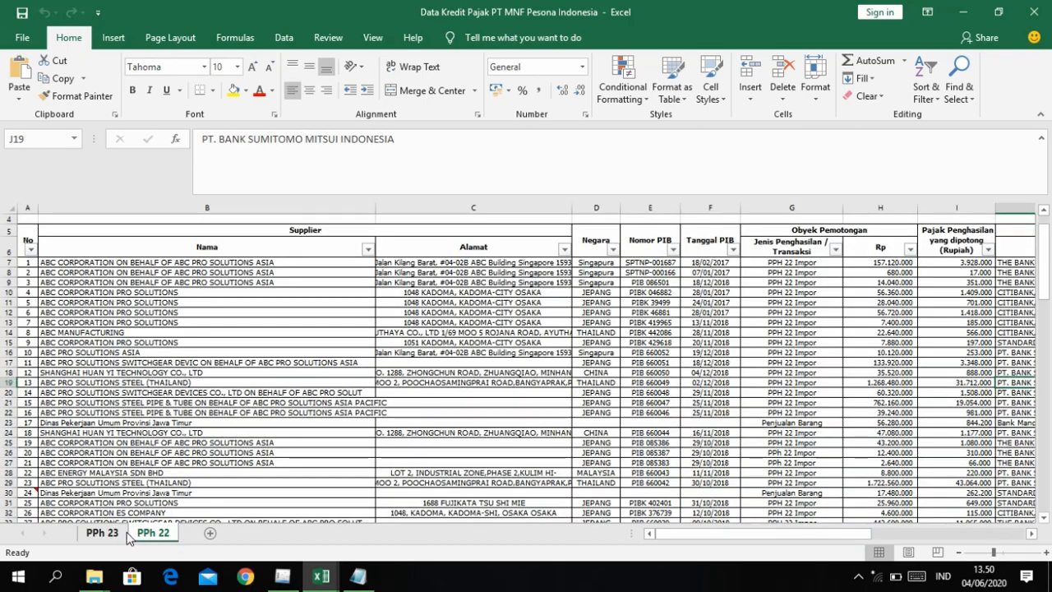
scroll(226, 376, "up", 1)
scroll(155, 404, "down", 2)
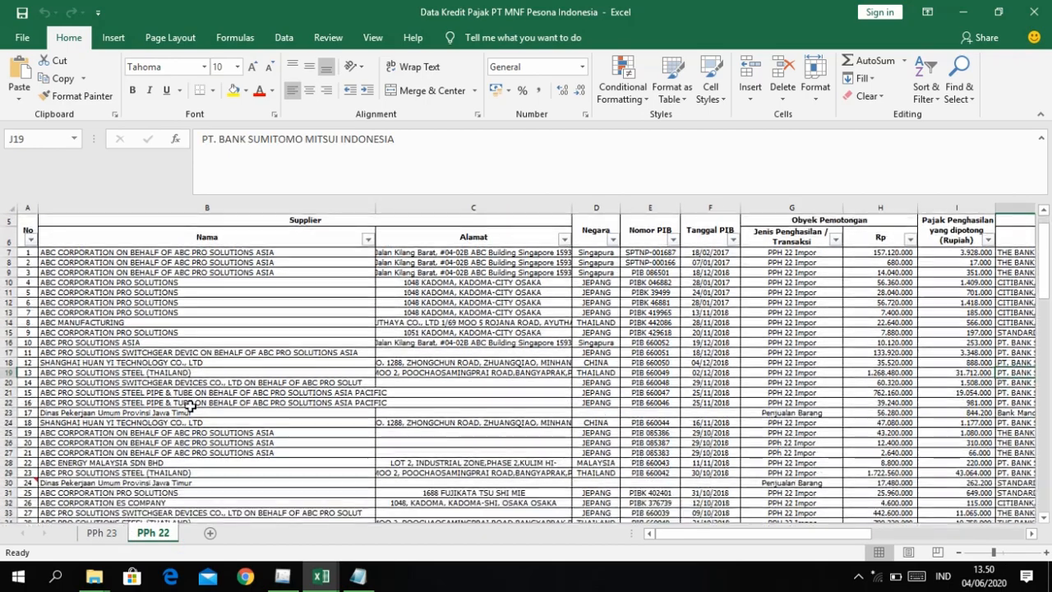
left_click(102, 533)
scroll(237, 446, "up", 4)
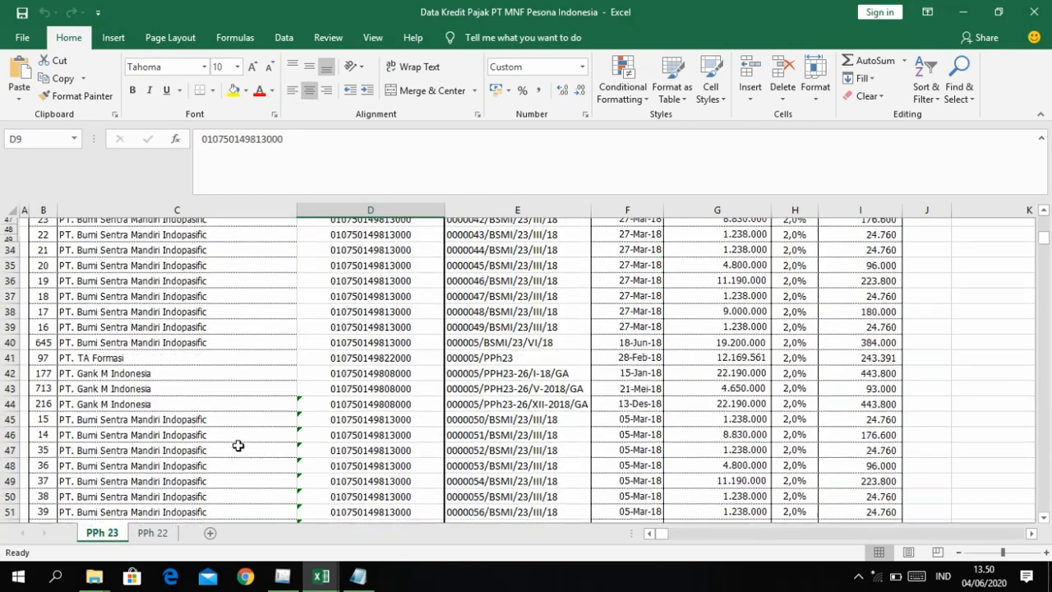
scroll(279, 380, "up", 10)
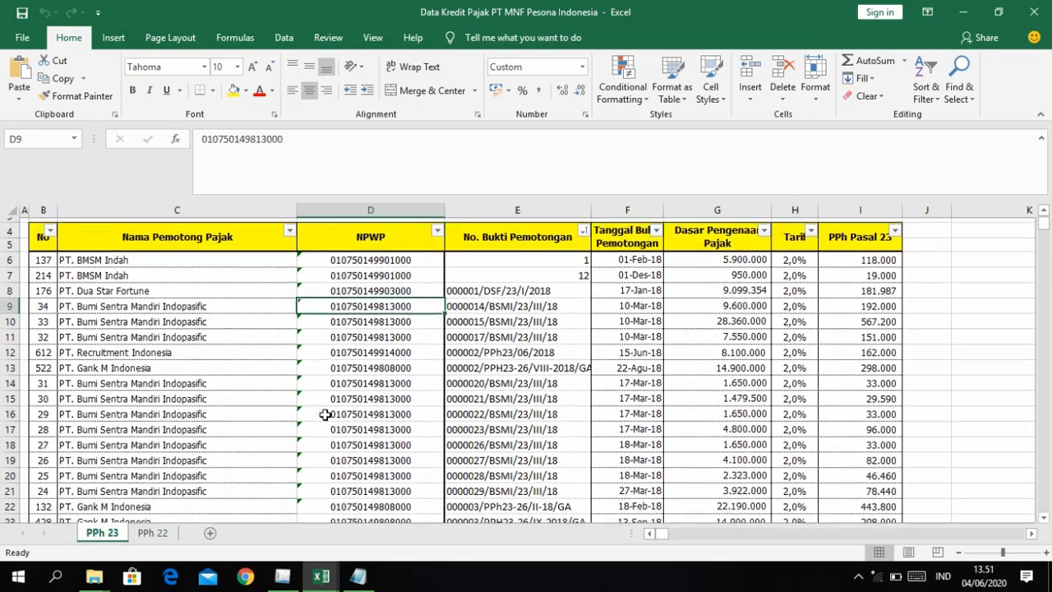
scroll(326, 414, "up", 1)
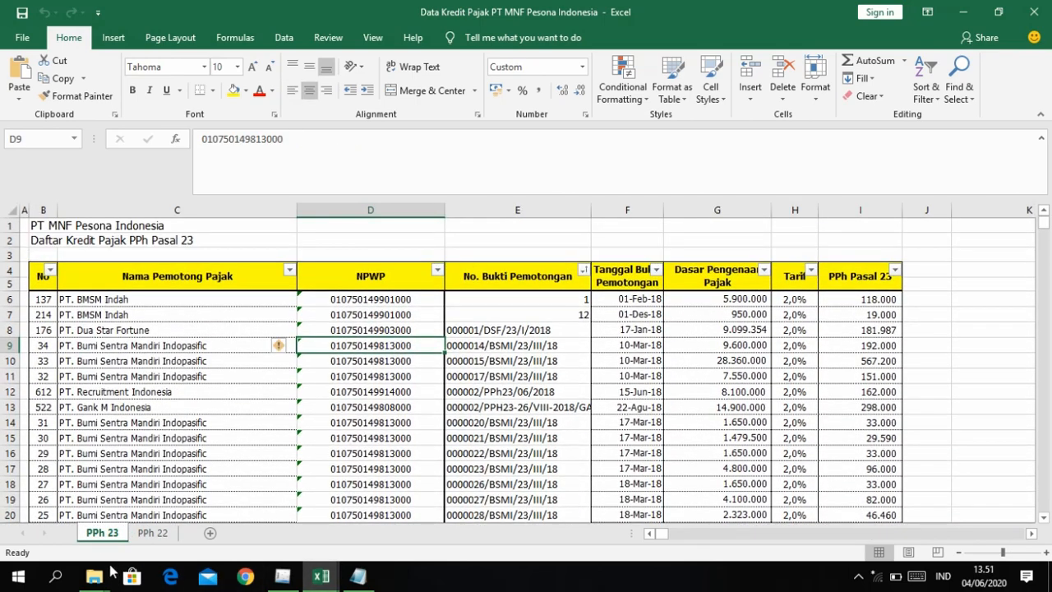
Step: Open the workbook Contoh Data Impor Kredit Pajak DN from the PT MNF Pesona Indonesia folder in File Explorer
left_click(94, 575)
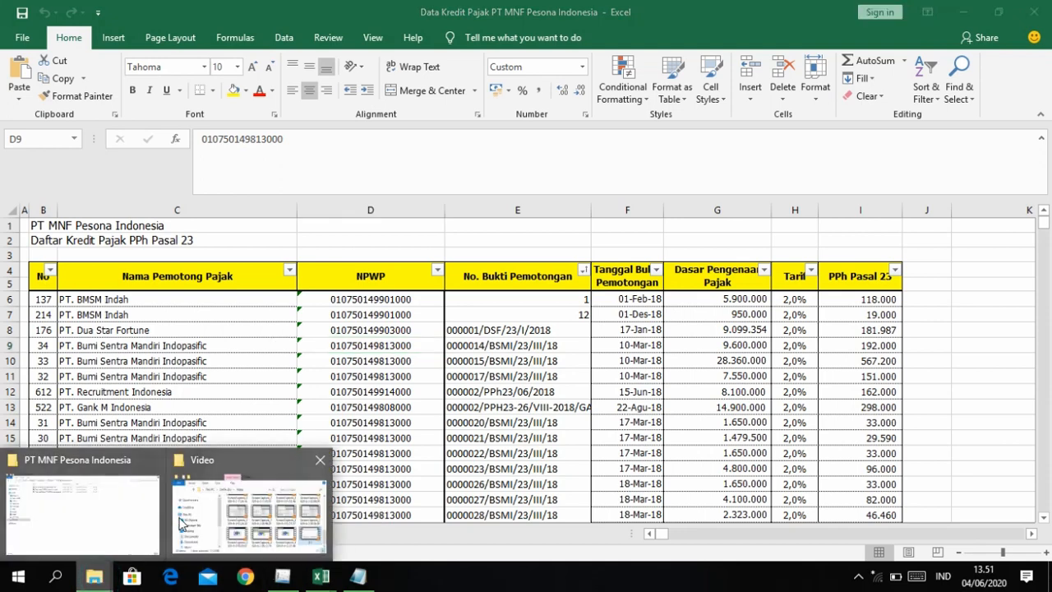
left_click(117, 514)
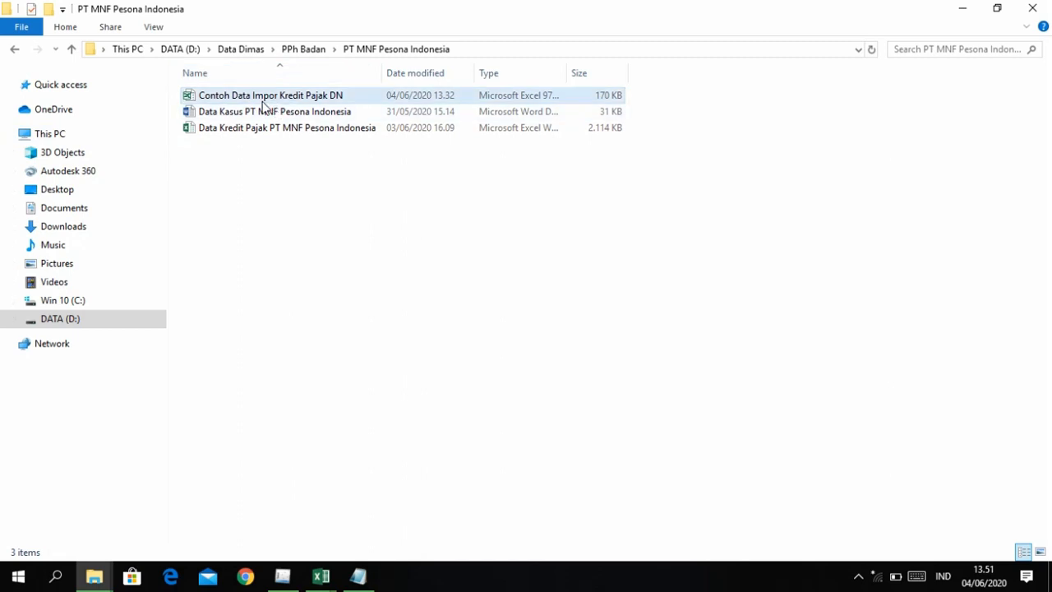
double_click(358, 97)
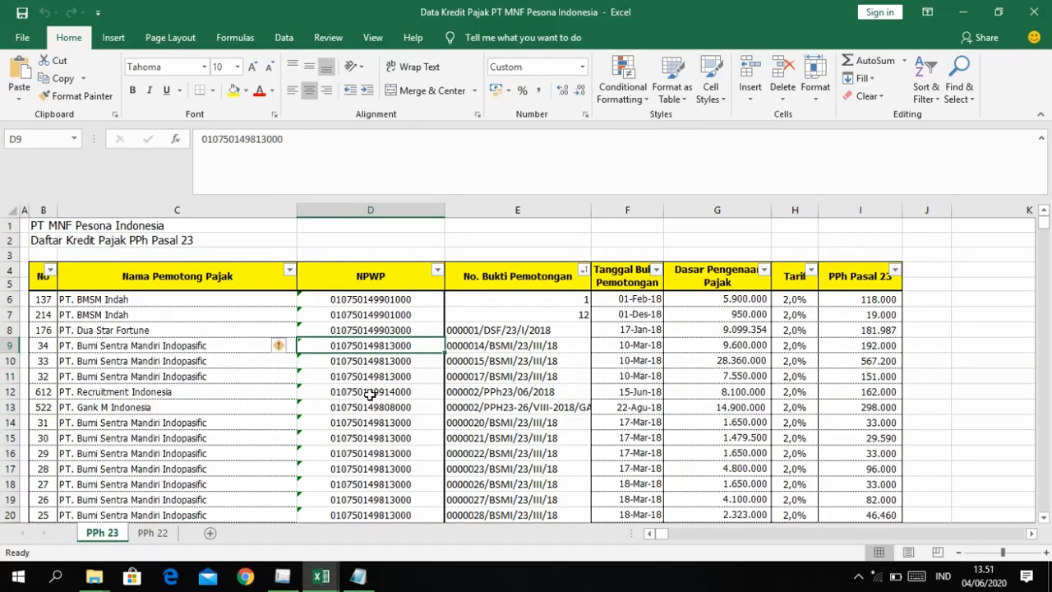
scroll(370, 394, "down", 1)
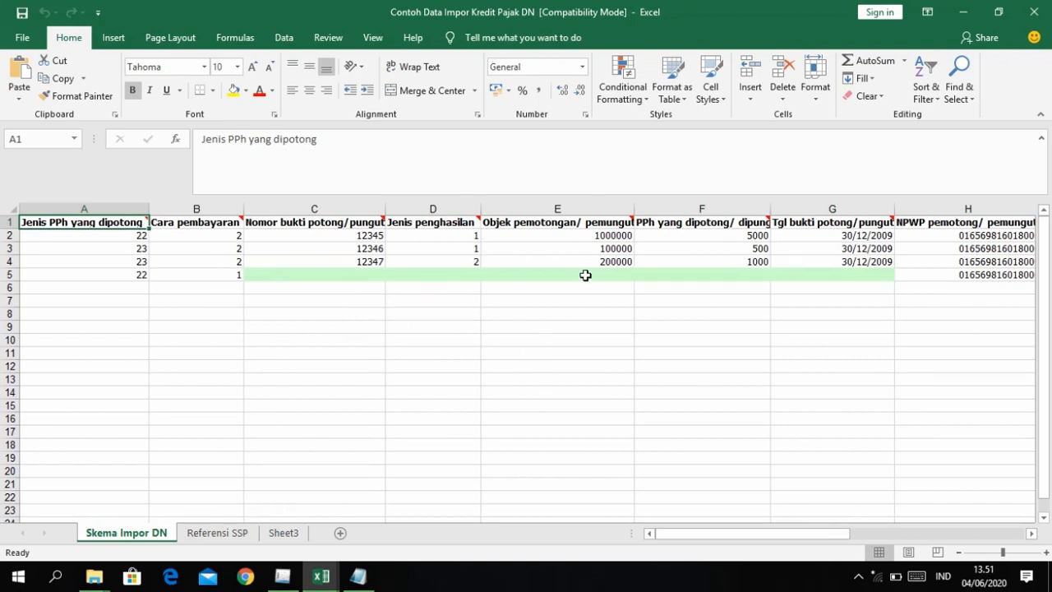
Step: Examine the column layout and sample rows of the Skema Impor DN sheet, from the tax type to the withholder's details
left_click(502, 301)
key("Right")
key("Right")
key("Right")
key("Right")
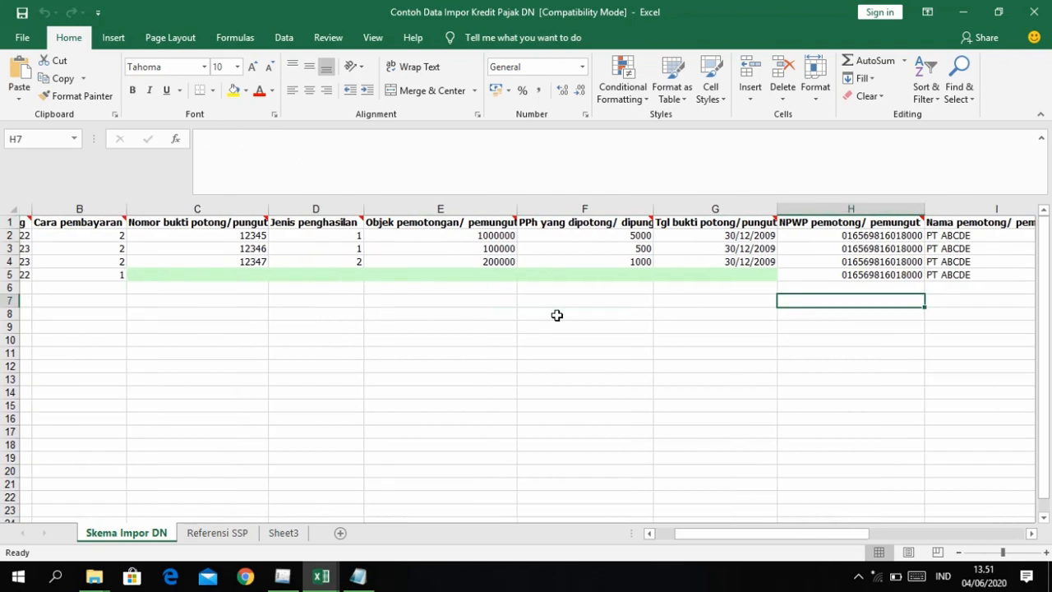
key("Left")
key("Left")
key("Left")
key("Home")
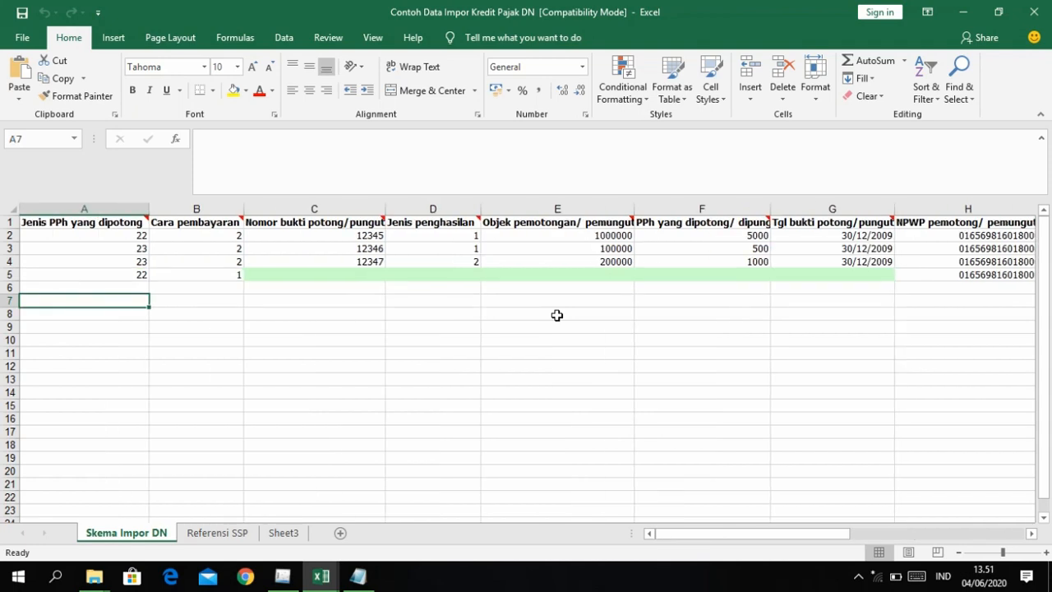
Step: Read the header notes on the Skema Impor DN sheet from Jenis PPh yang dipotong to the Objek pemotongan column
key("Up")
key("Up")
key("Up")
key("Up")
key("Up")
key("Down")
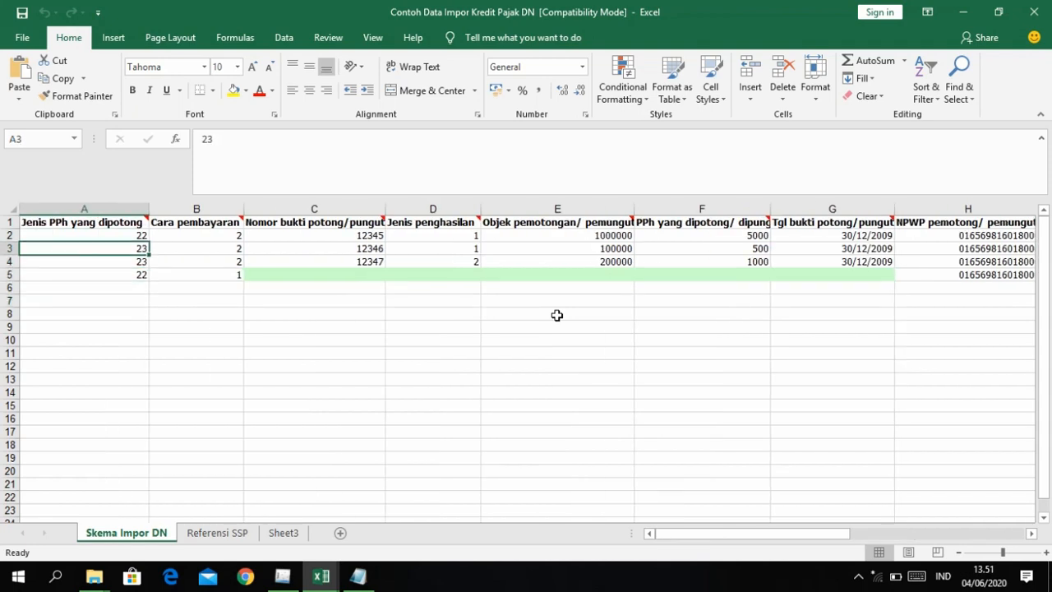
left_click(208, 328)
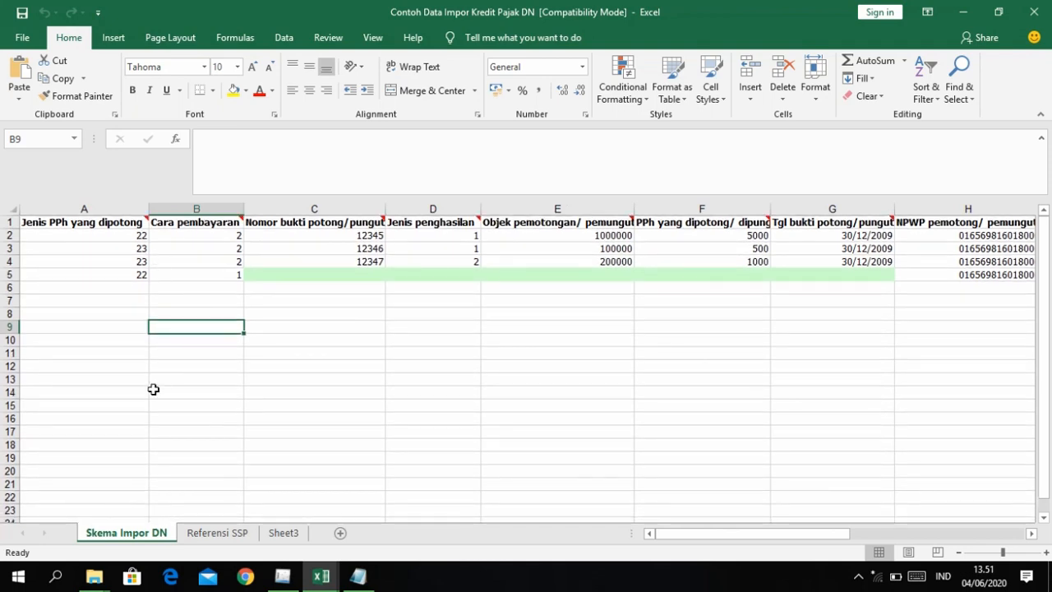
left_click(153, 389)
left_click(129, 303)
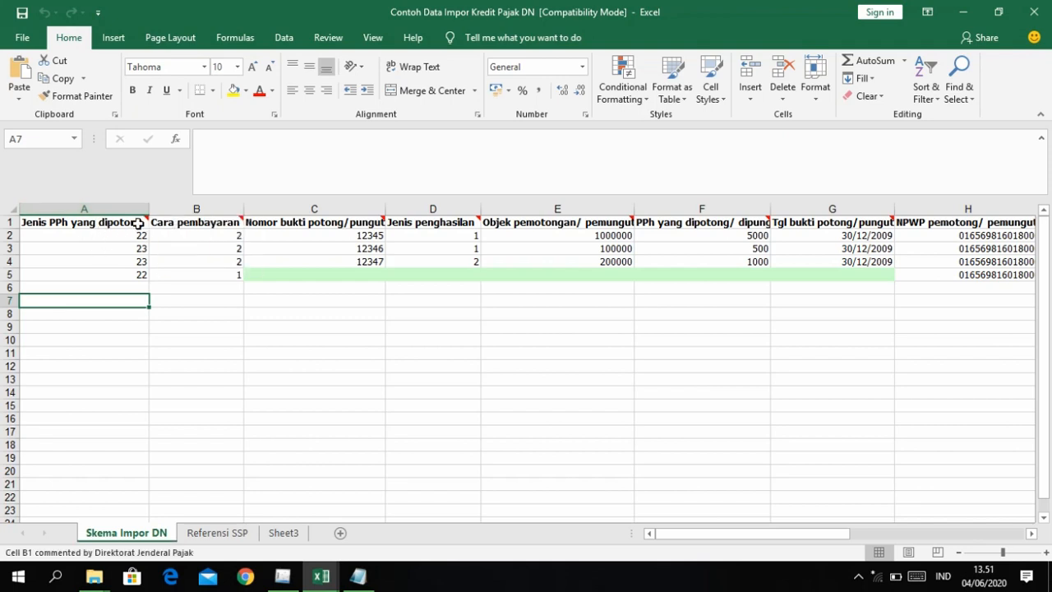
mouse_move(129, 222)
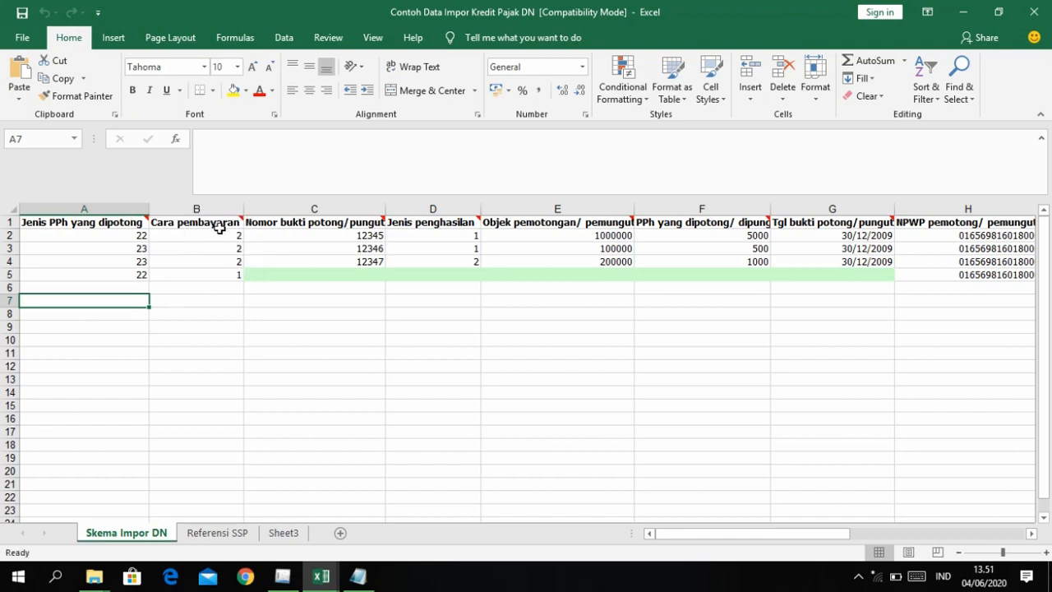
mouse_move(212, 224)
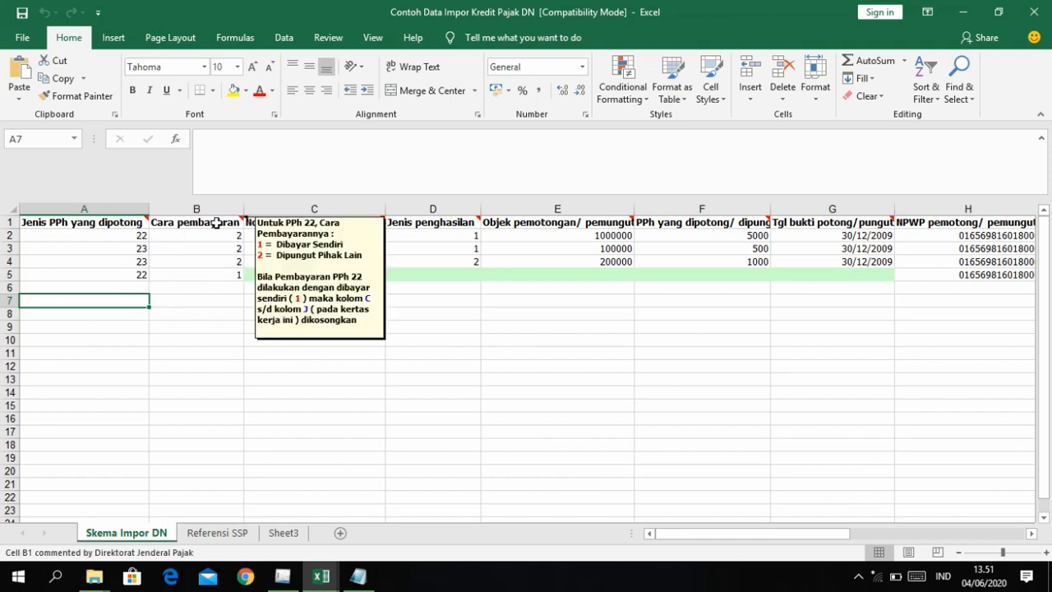
mouse_move(330, 224)
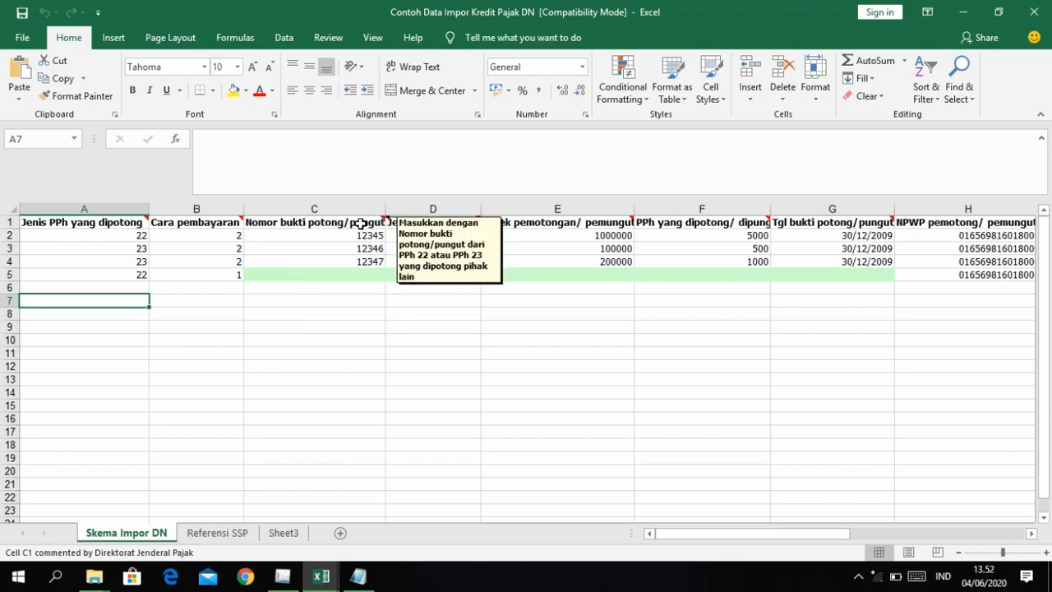
mouse_move(449, 225)
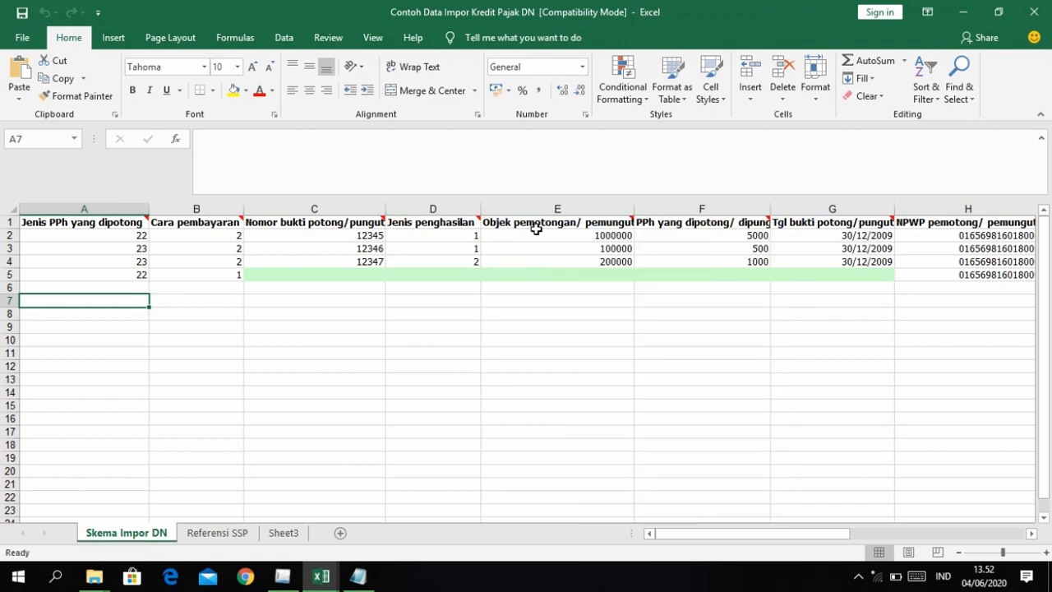
mouse_move(531, 224)
Step: Examine the remaining Skema Impor DN columns, from the withholder's NPWP through Kode MAP, NTPN and Jumlah pembayaran to Tanggal setor
scroll(657, 239, "right", 2)
scroll(716, 261, "right", 2)
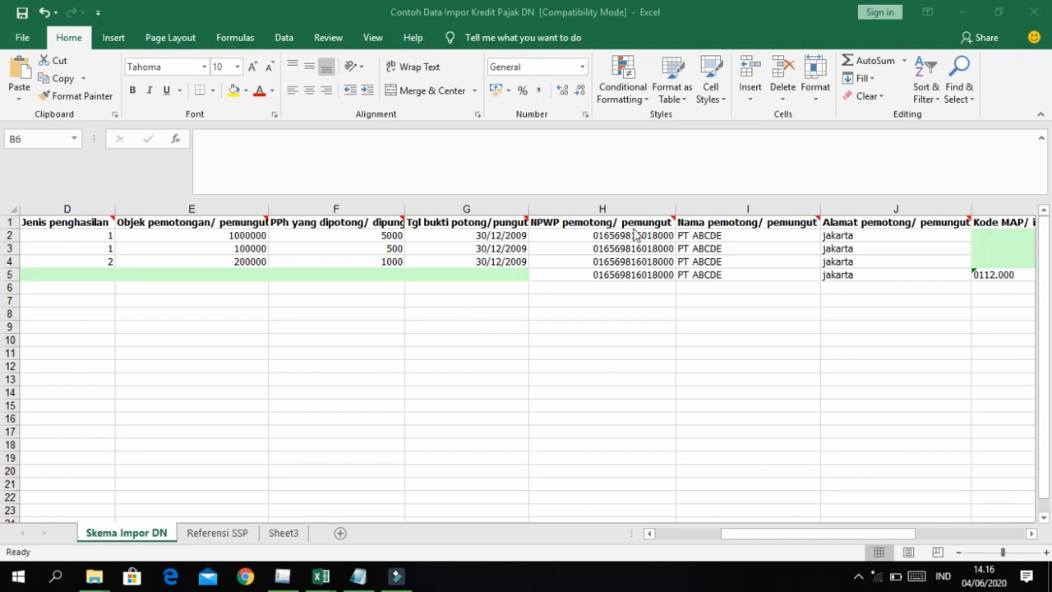
left_click(766, 273)
scroll(785, 271, "right", 1)
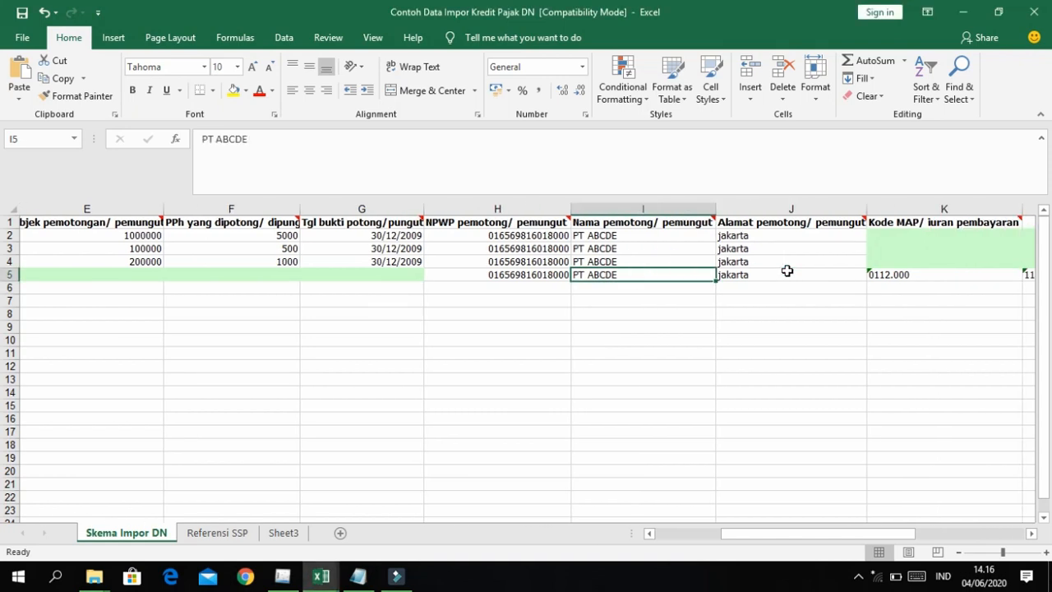
scroll(813, 244, "right", 2)
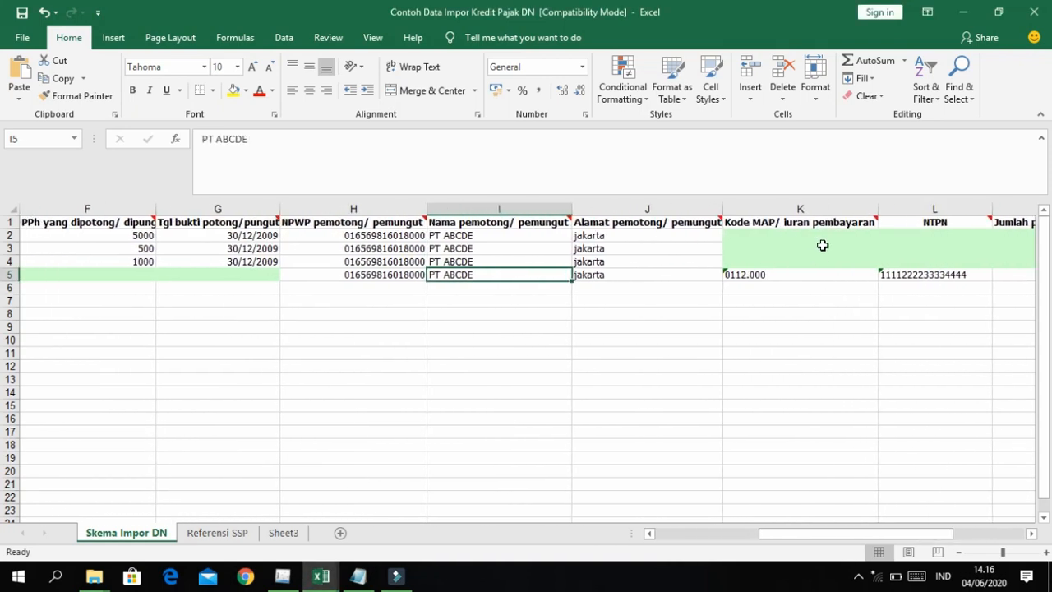
mouse_move(814, 225)
scroll(814, 225, "right", 2)
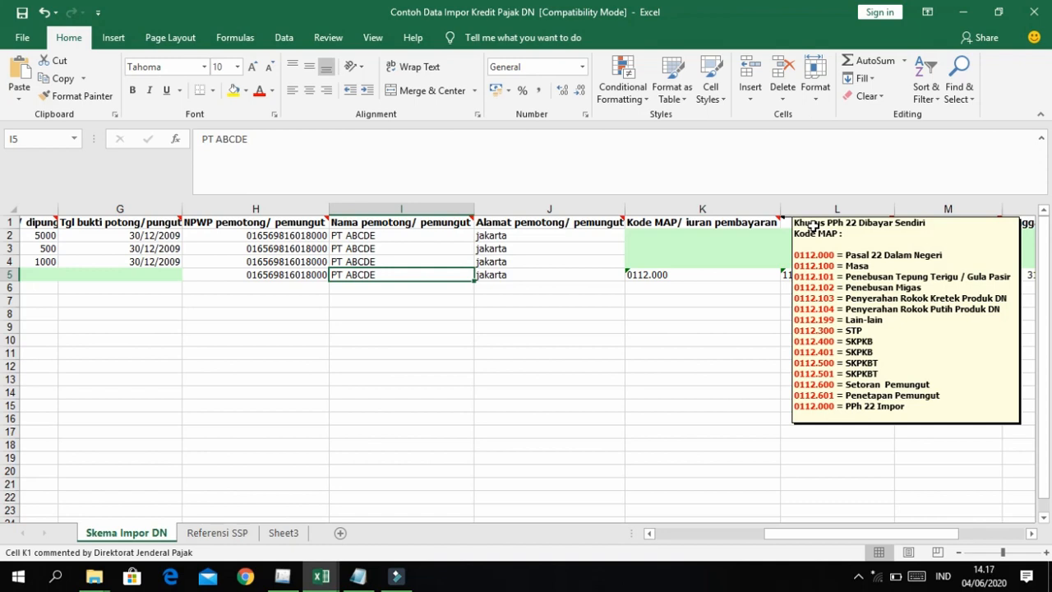
scroll(812, 226, "right", 4)
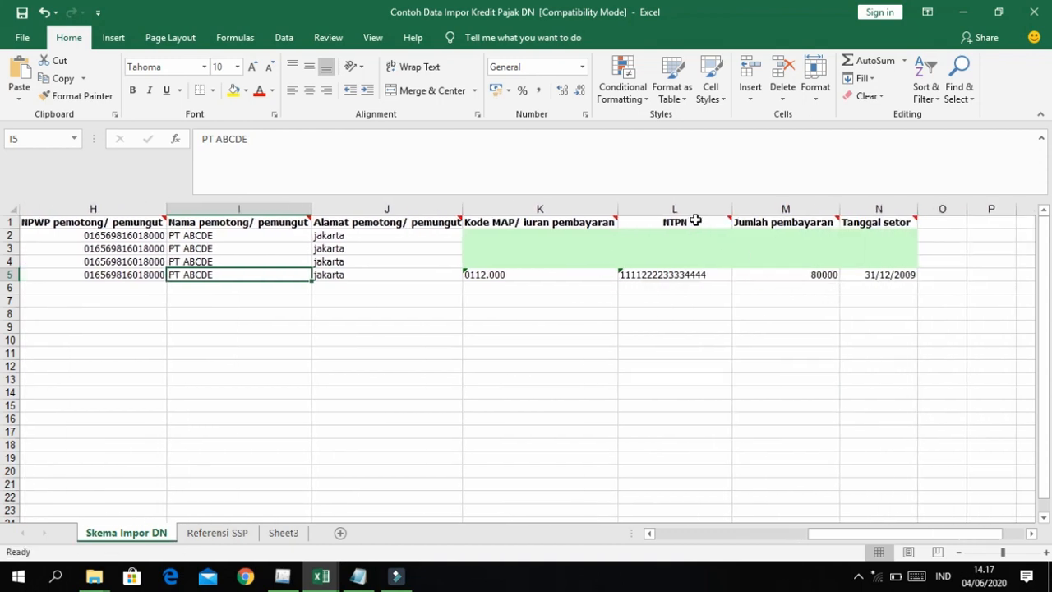
mouse_move(709, 227)
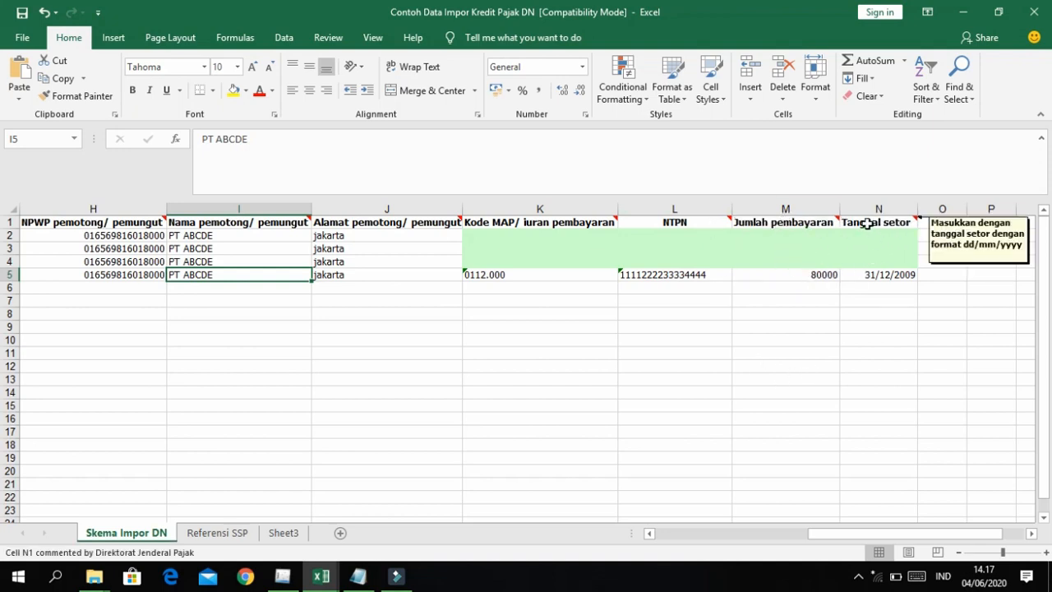
scroll(692, 357, "left", 4)
scroll(692, 356, "left", 5)
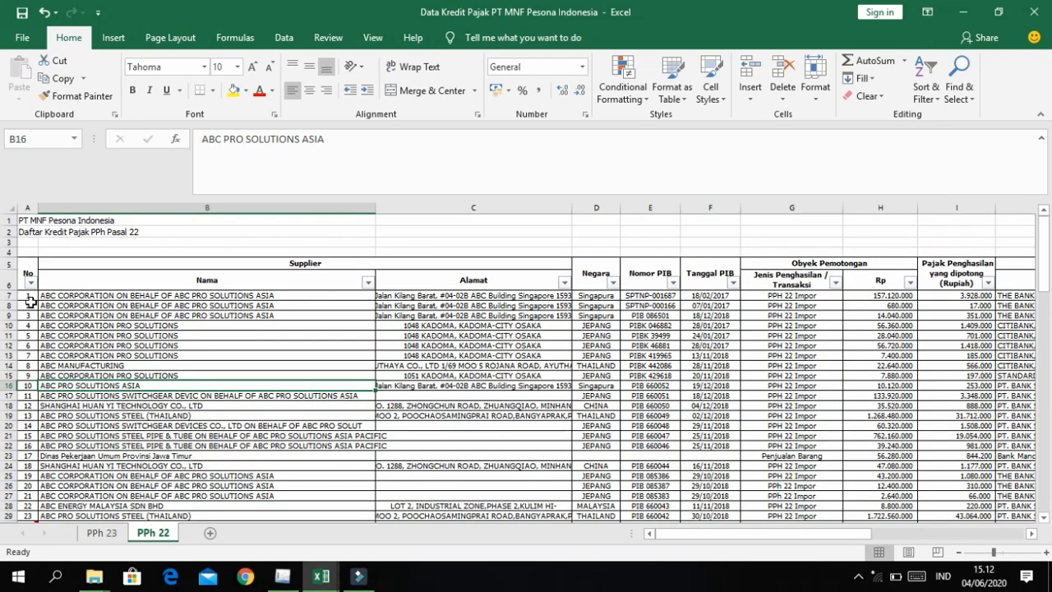
Step: Examine the PPh 22 list in Data Kredit Pajak PT MNF Pesona Indonesia and compare its dates with the tax year open in eSPT
left_click(28, 304)
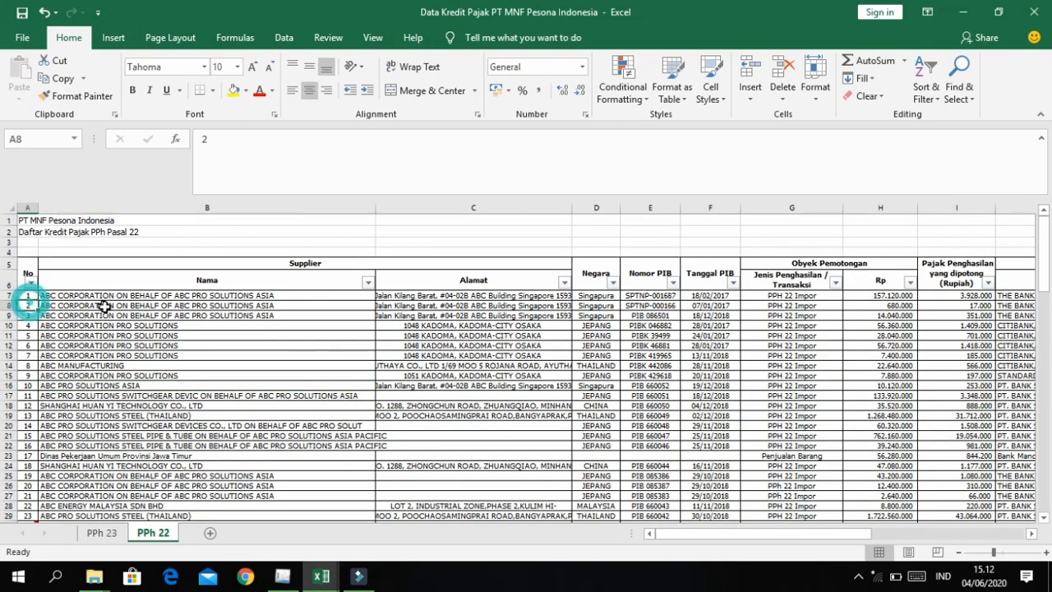
scroll(214, 340, "down", 1)
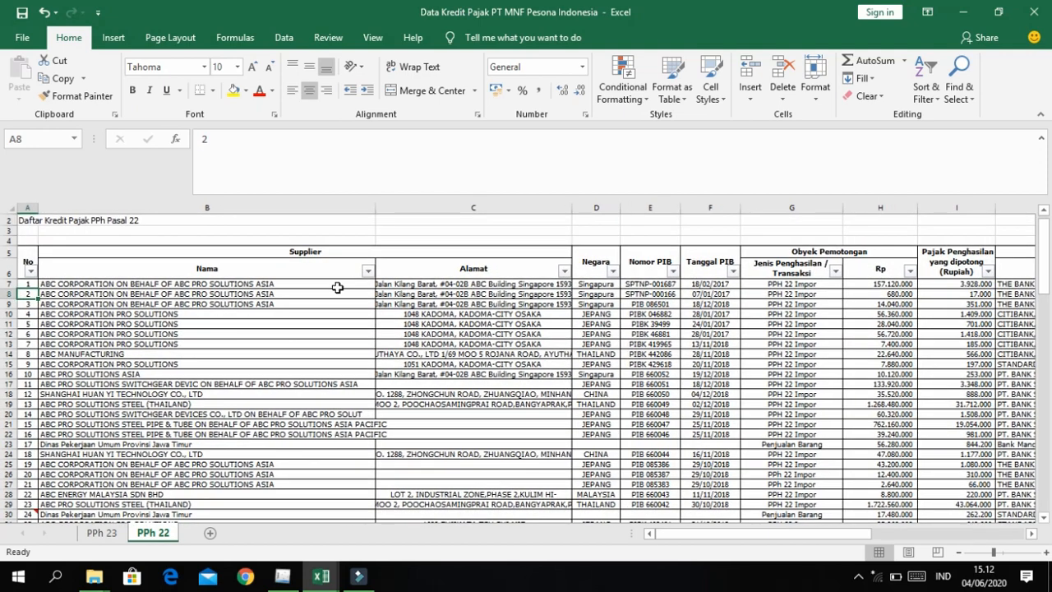
scroll(549, 358, "right", 3)
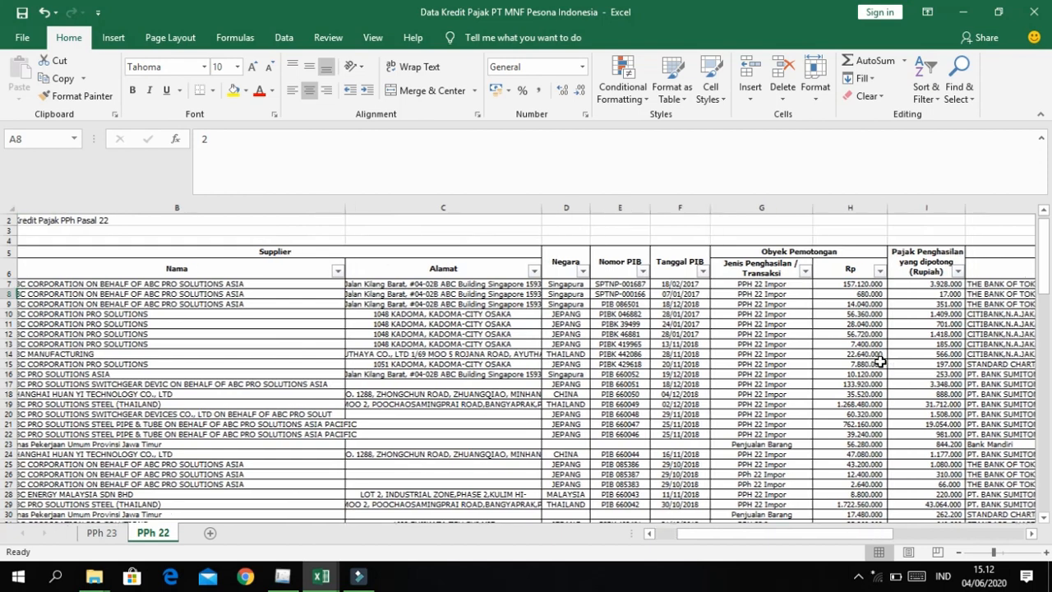
scroll(881, 362, "right", 3)
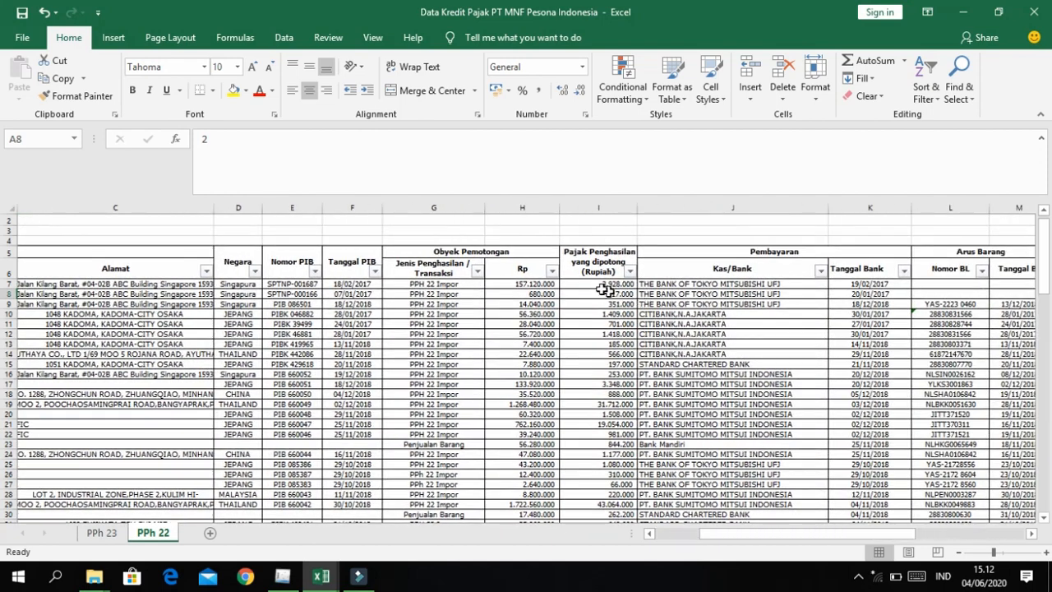
left_click(354, 294)
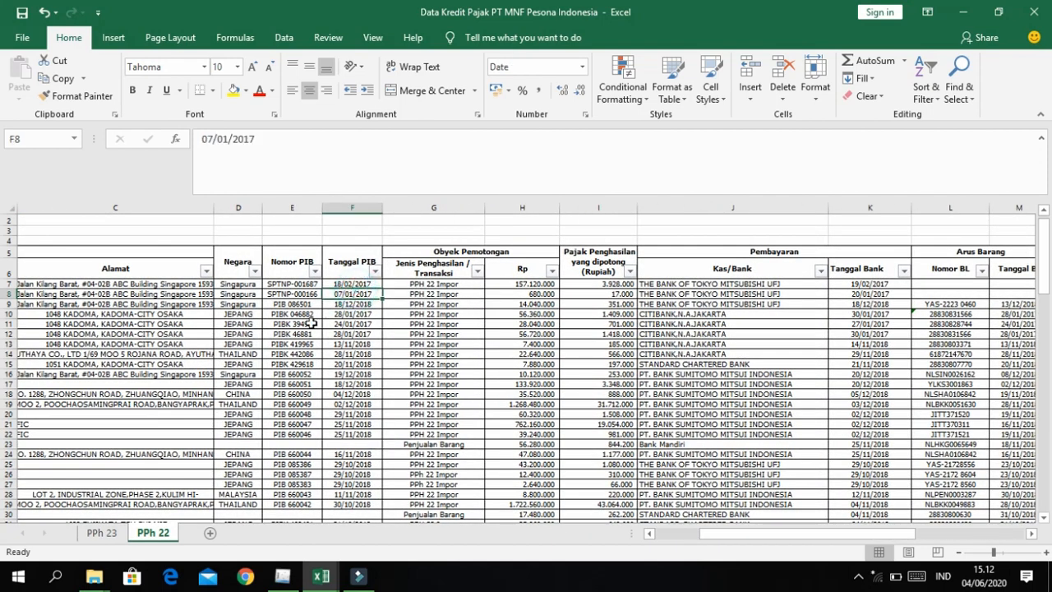
left_click(356, 363)
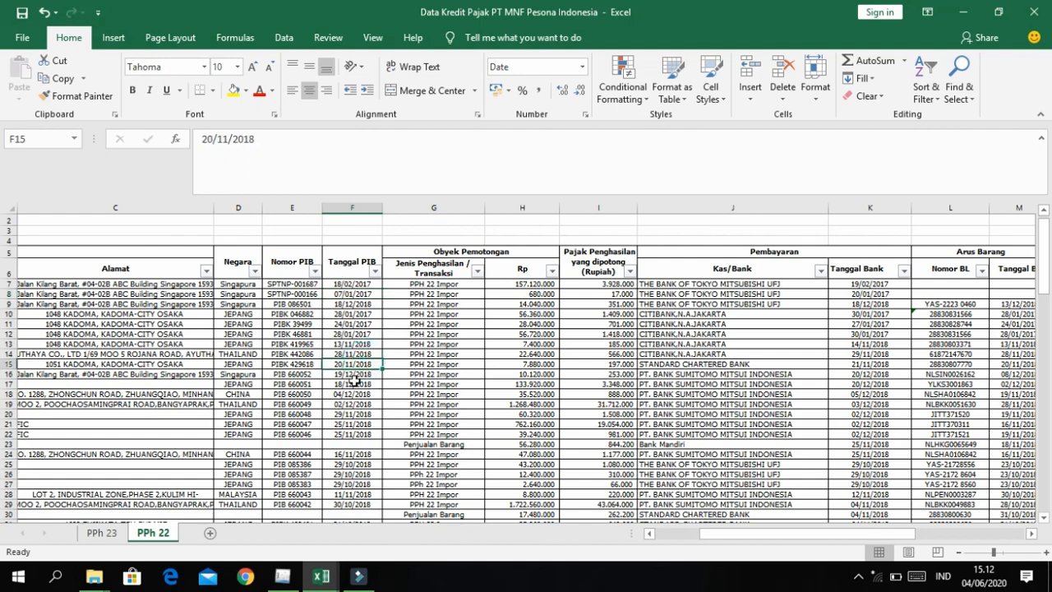
left_click(296, 575)
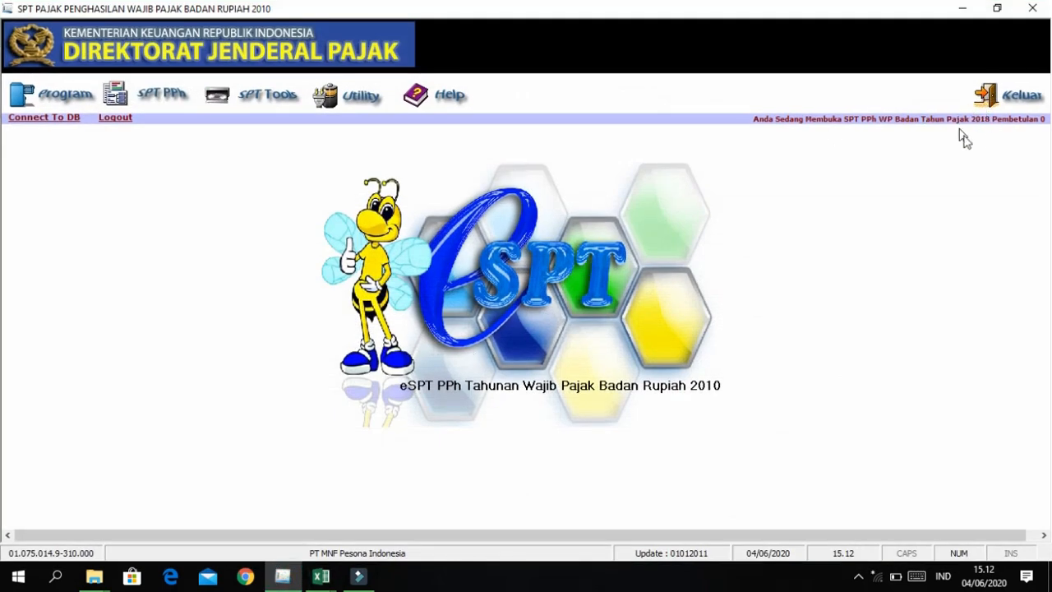
left_click(962, 8)
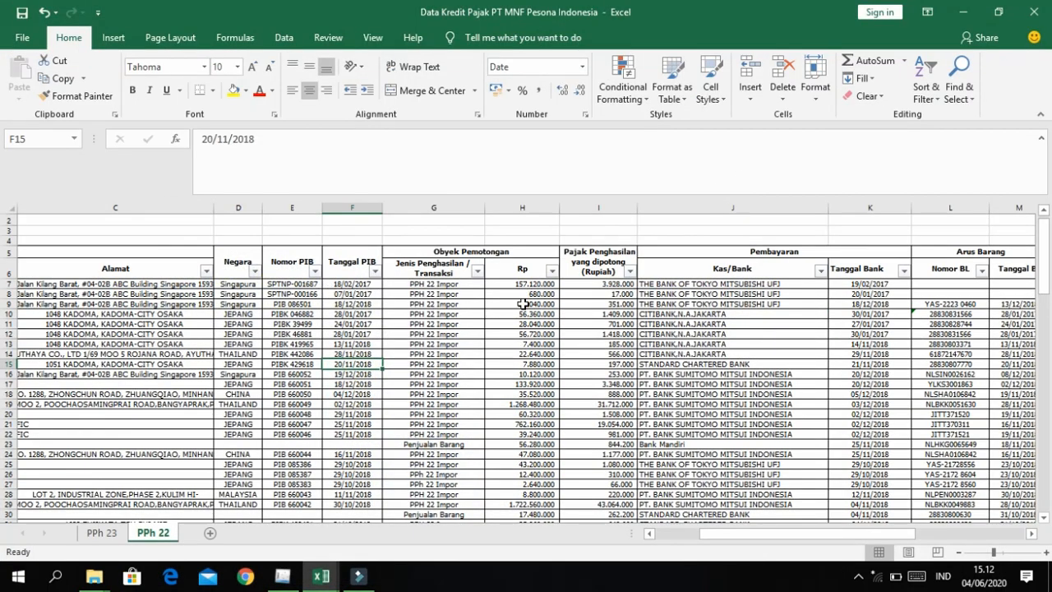
Step: Filter the PPh 22 list by Tanggal Bank to show only 2018 payments
scroll(533, 313, "right", 1)
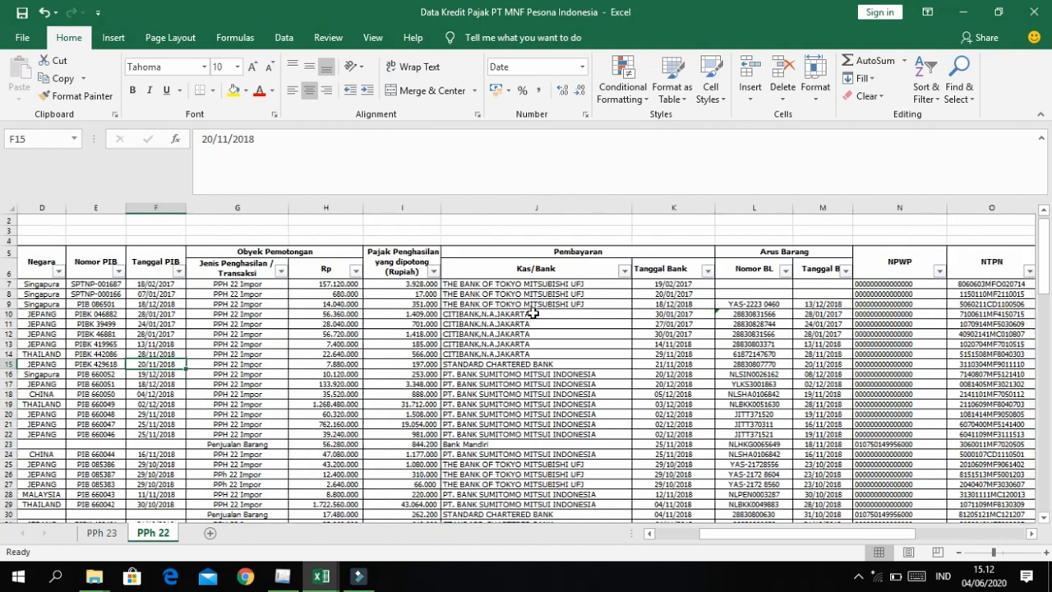
left_click(706, 275)
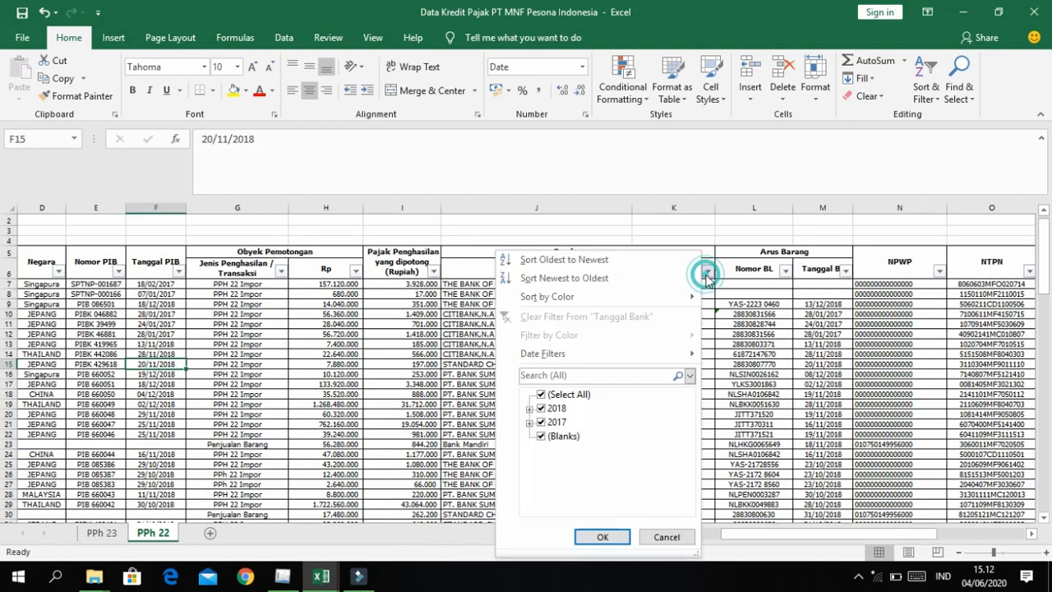
left_click(571, 398)
left_click(542, 410)
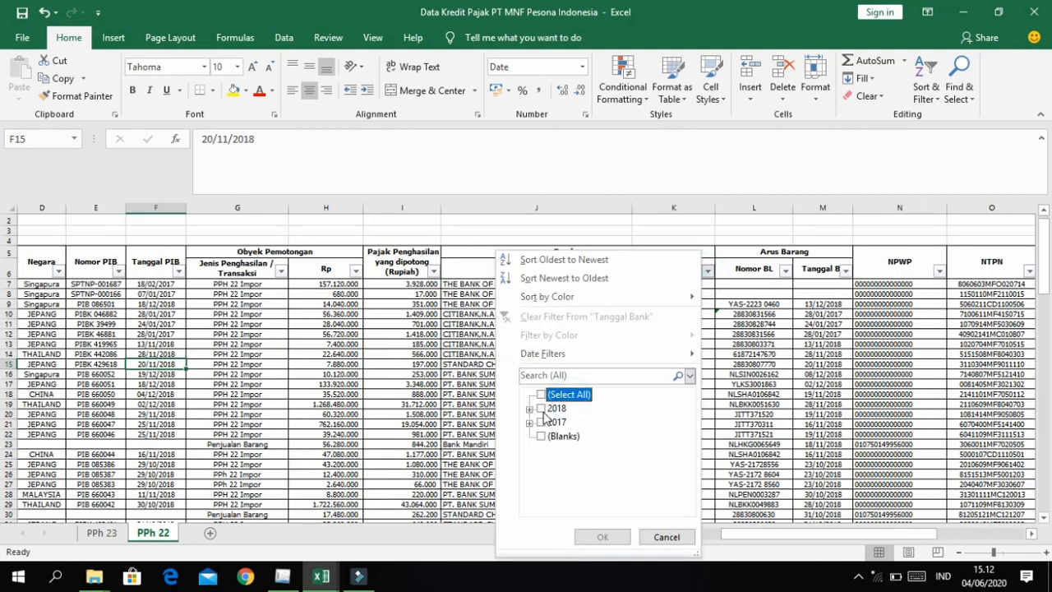
left_click(597, 538)
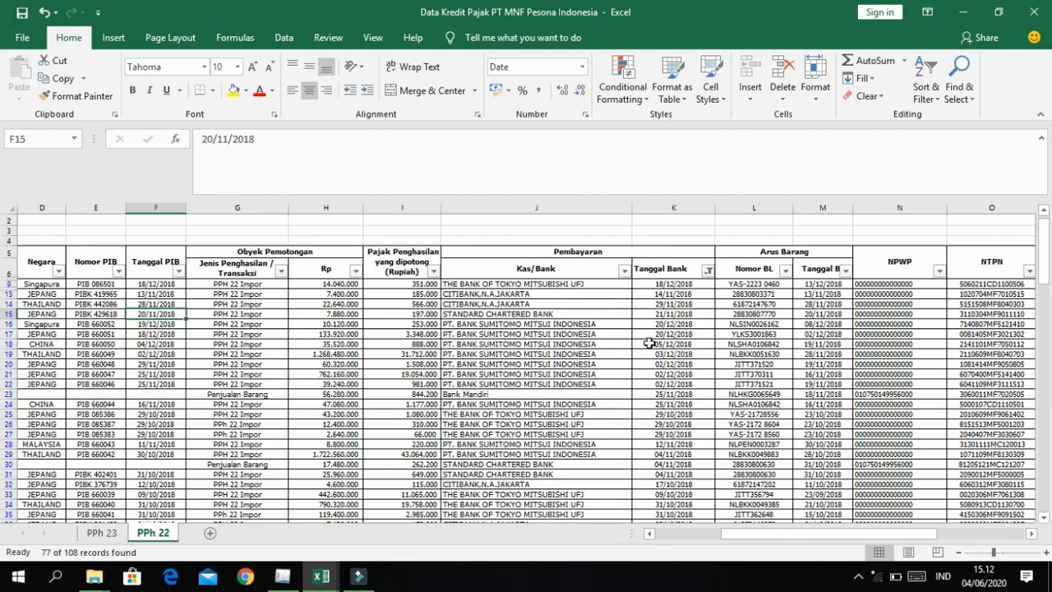
left_click(663, 343)
left_click(615, 304)
Step: Filter the supplier Nama column to Dinas Pekerjaan Umum Provinsi Jawa Timur, Kementerian Pekerjaan Umum, Kementerian Perhubungan and Kementerian Perindustrian
scroll(520, 321, "left", 5)
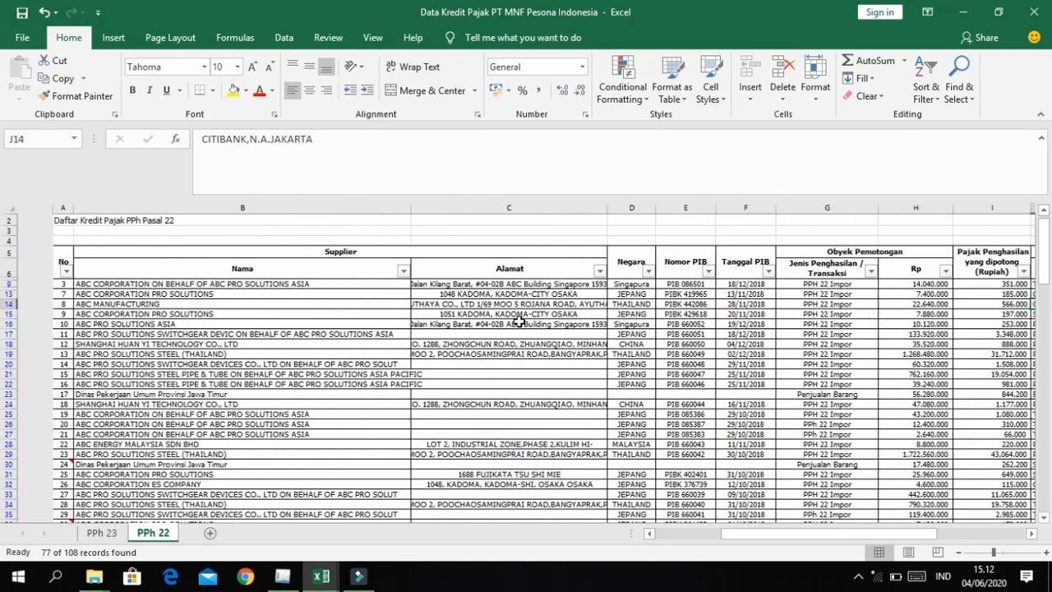
left_click(277, 293)
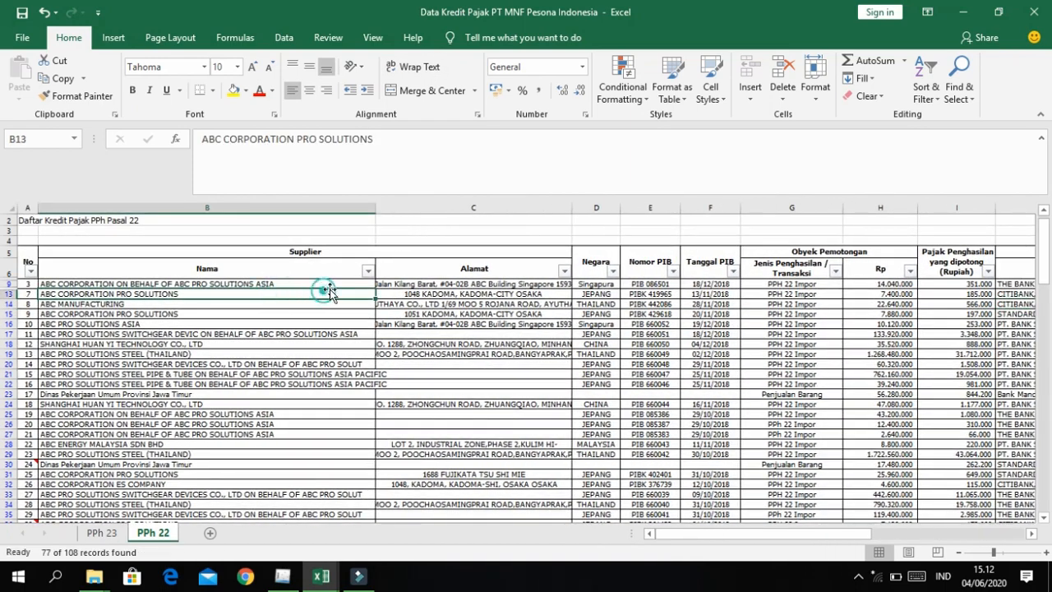
left_click(355, 283)
left_click(367, 273)
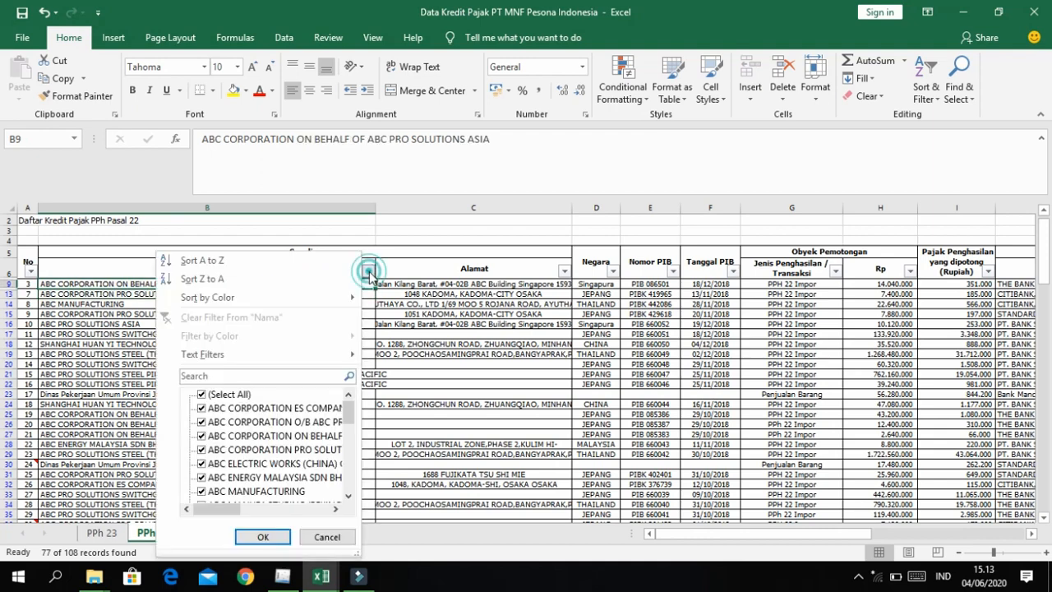
left_click_drag(349, 417, 340, 487)
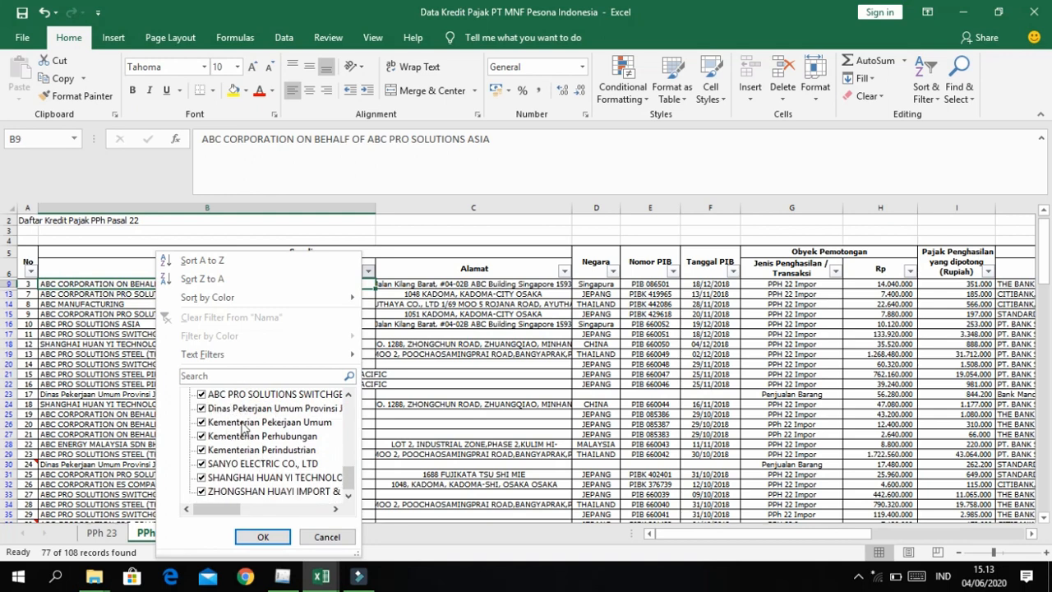
left_click_drag(346, 479, 349, 397)
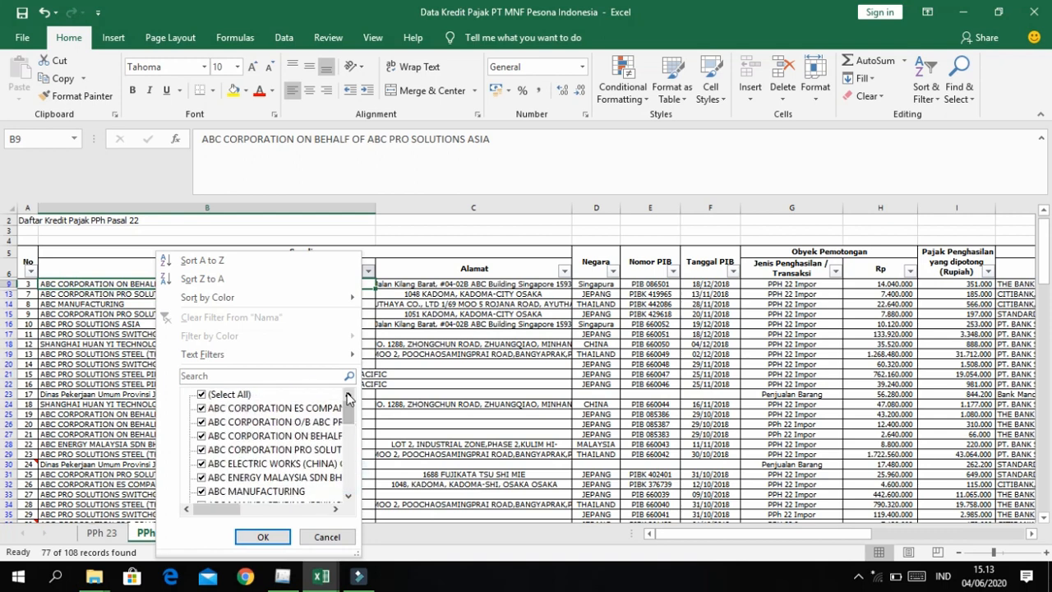
left_click(221, 395)
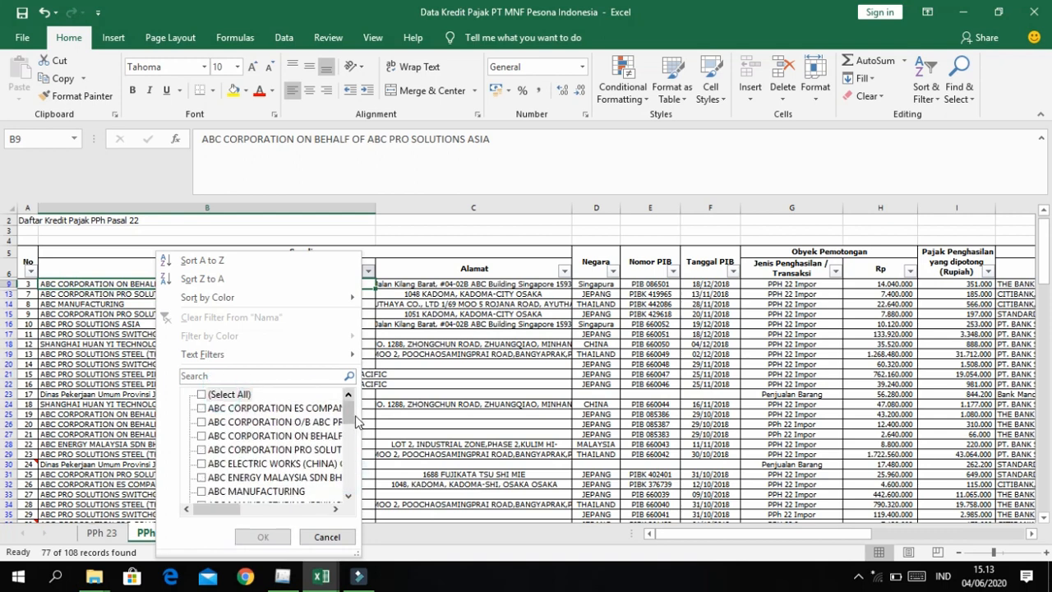
left_click_drag(352, 413, 351, 479)
left_click(202, 409)
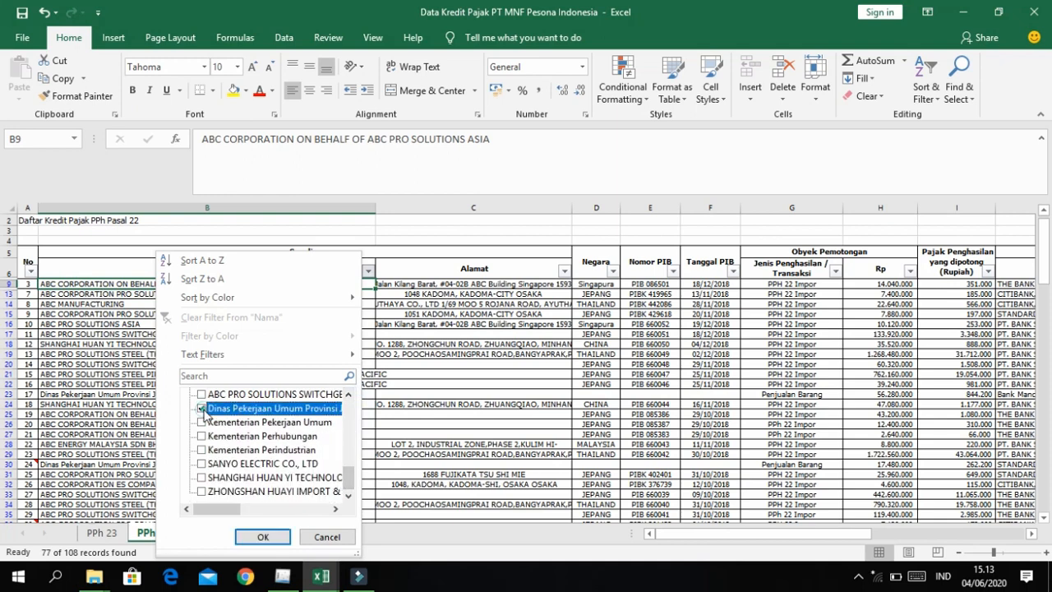
left_click(203, 423)
left_click(202, 437)
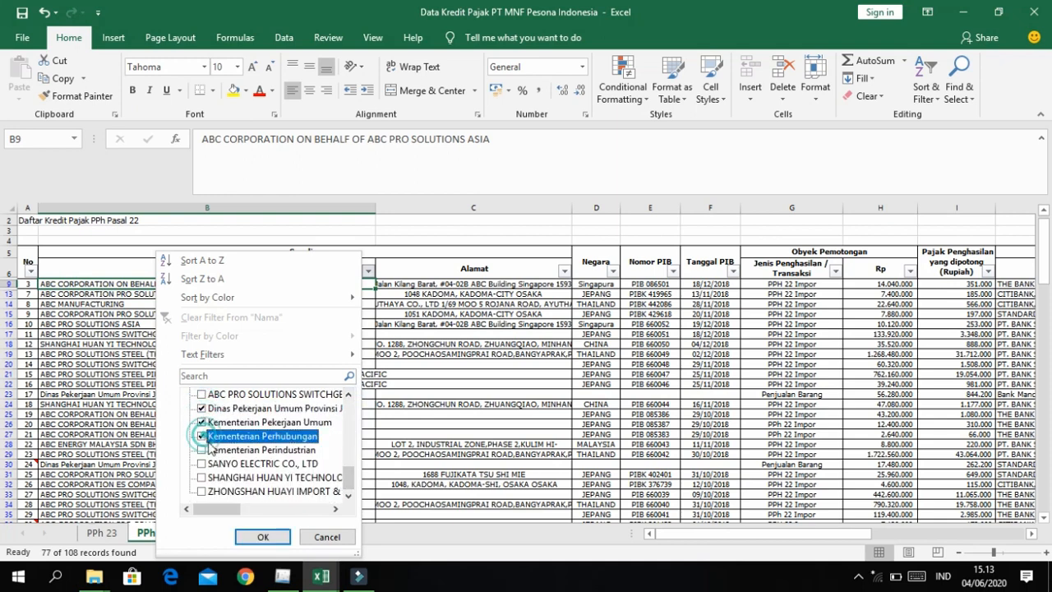
left_click(202, 451)
left_click(263, 539)
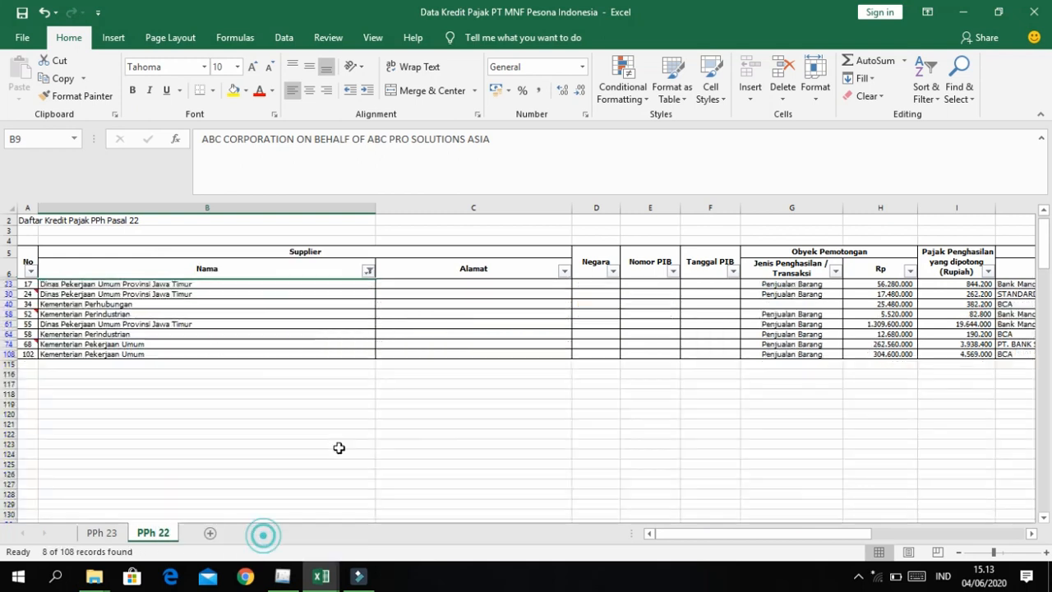
Step: Examine the filtered PPh 22 rows across the Rp amounts, Pajak Penghasilan yang dipotong, Kas/Bank and Tanggal Bank columns
left_click(230, 325)
scroll(352, 329, "right", 1)
scroll(353, 332, "right", 2)
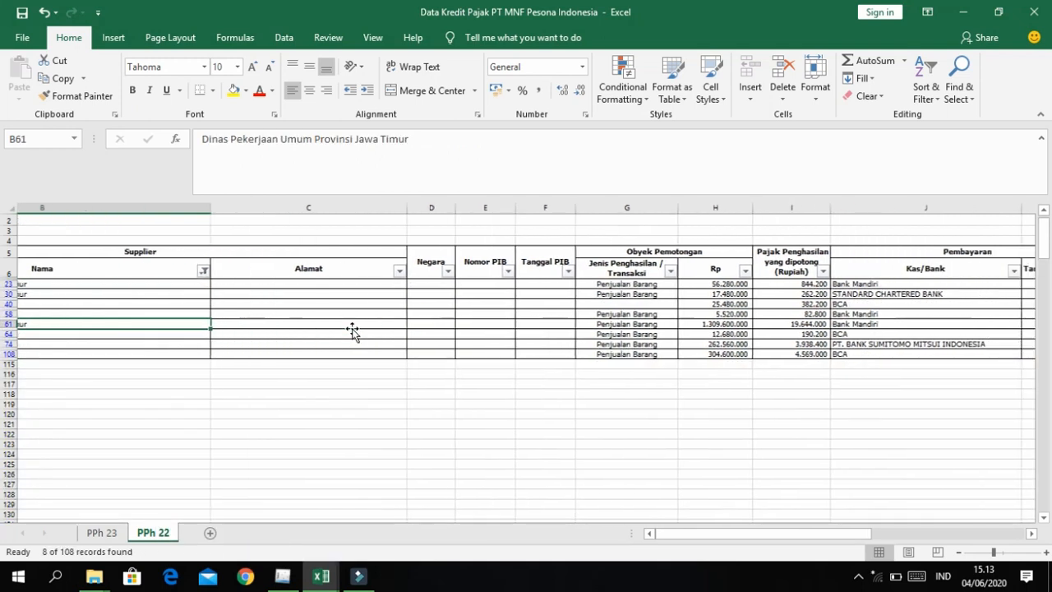
scroll(606, 347, "left", 2)
scroll(606, 349, "right", 2)
scroll(563, 332, "left", 2)
scroll(562, 331, "left", 1)
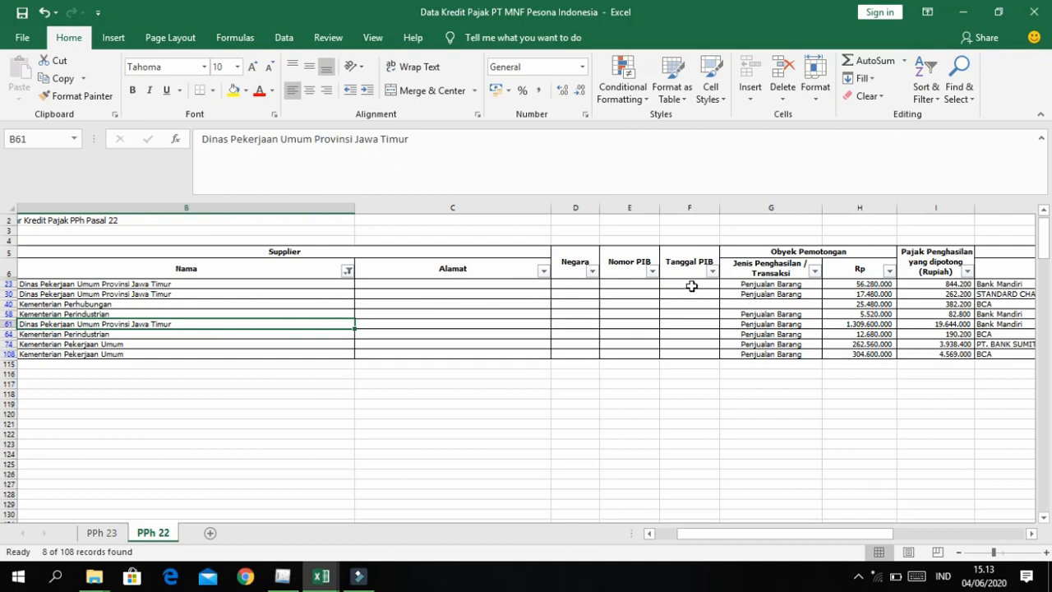
left_click(861, 284)
scroll(865, 289, "right", 4)
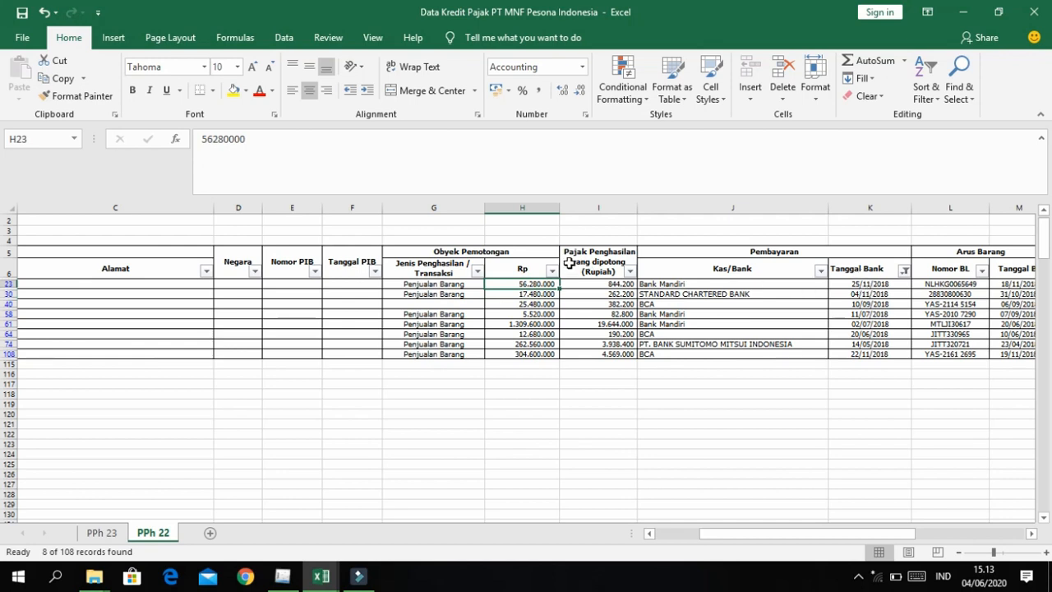
key("Down")
key("Up")
scroll(525, 302, "up", 5)
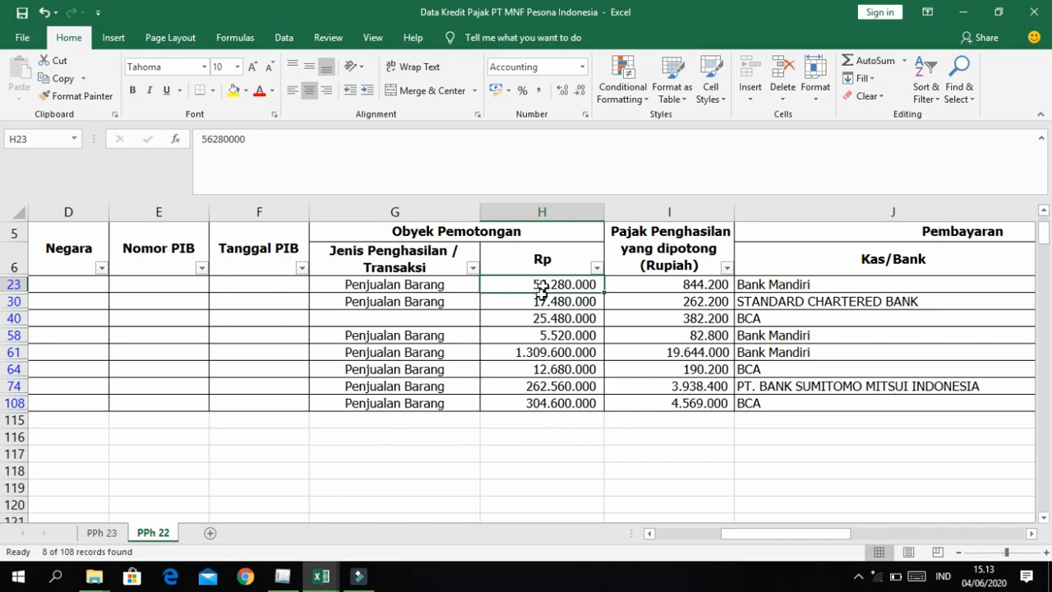
scroll(524, 314, "down", 3)
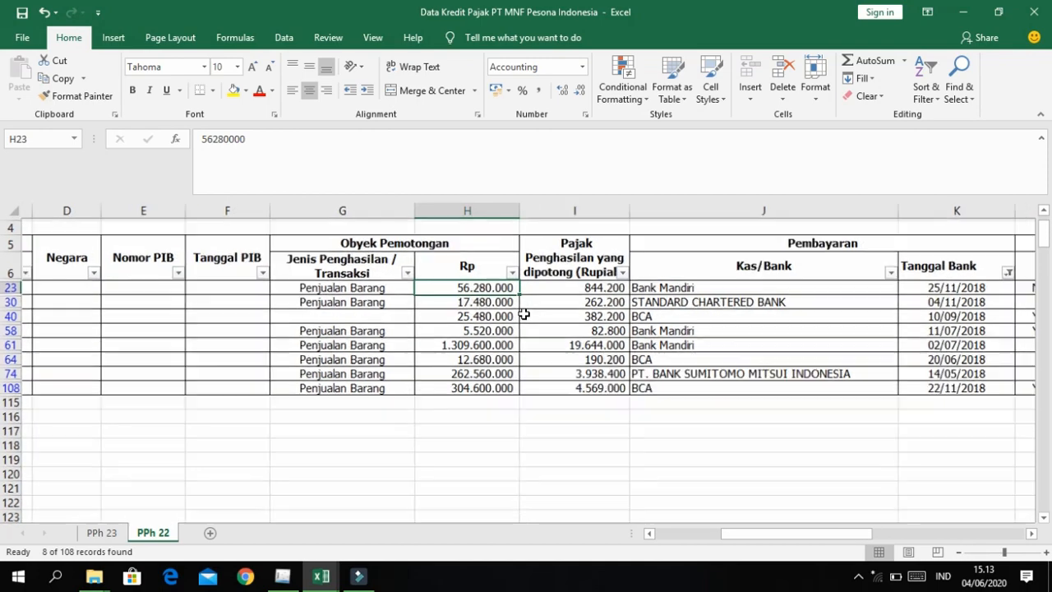
Step: In the Skema Impor DN sheet, enter 22 as Jenis PPh yang dipotong and 2 as Cara pembayaran in row 6
key("alt+Tab")
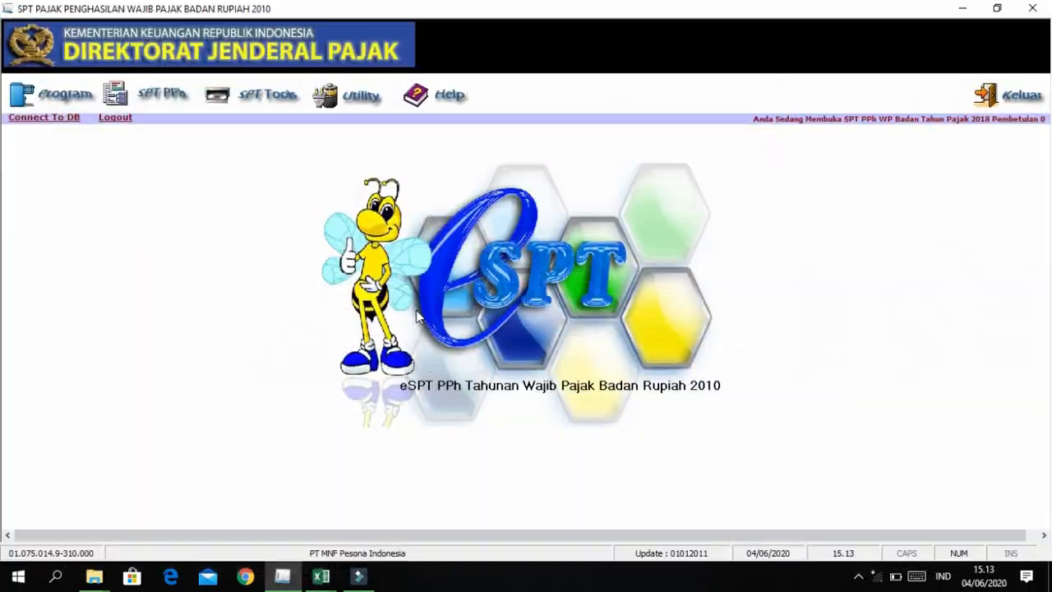
key("alt+Tab")
key("alt+Tab")
key("alt+Tab")
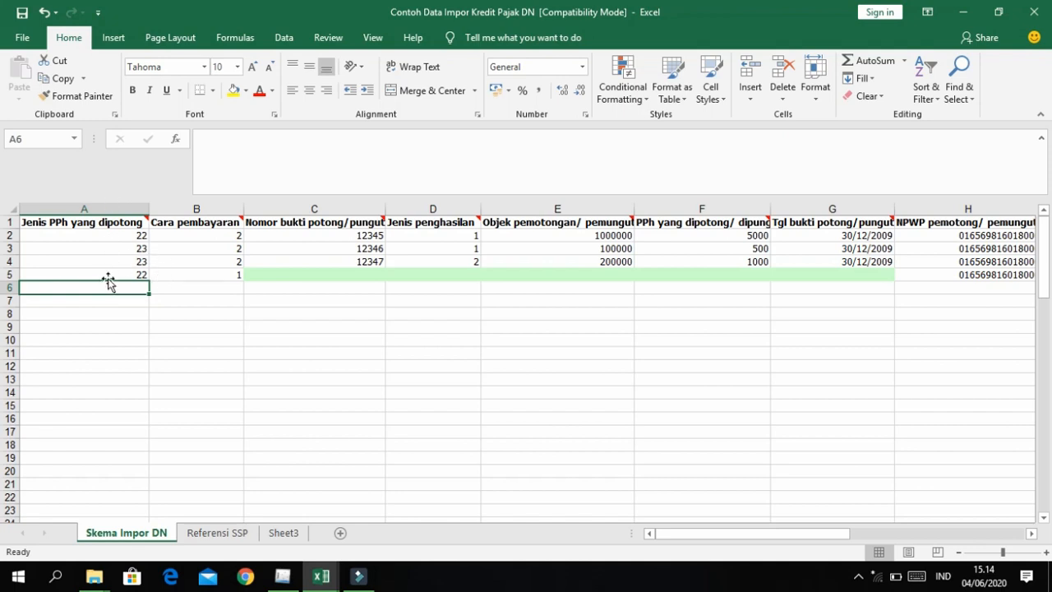
type("22")
key("Tab")
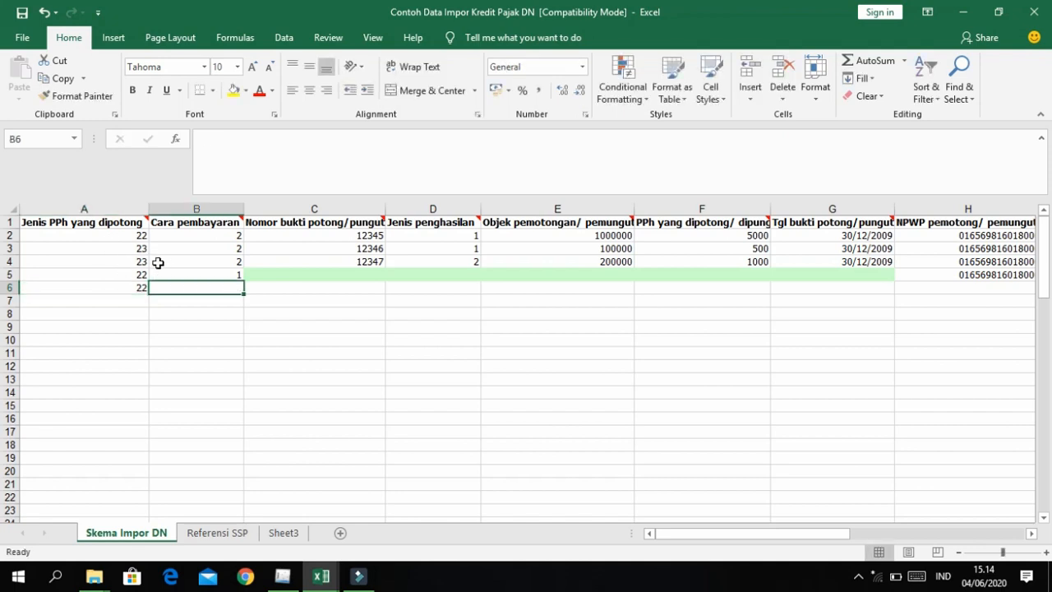
mouse_move(241, 224)
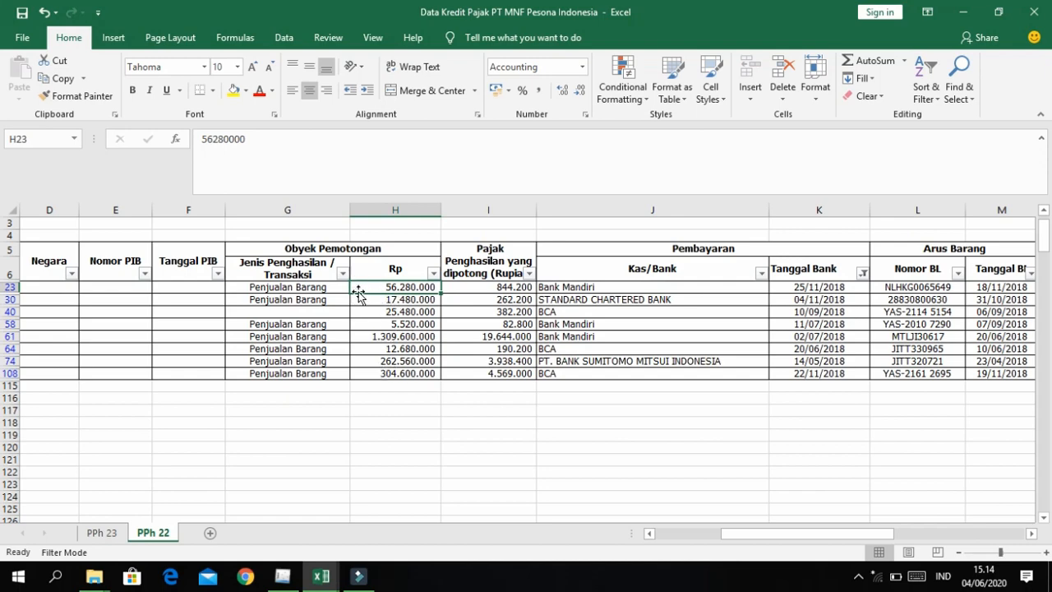
key("alt+Tab")
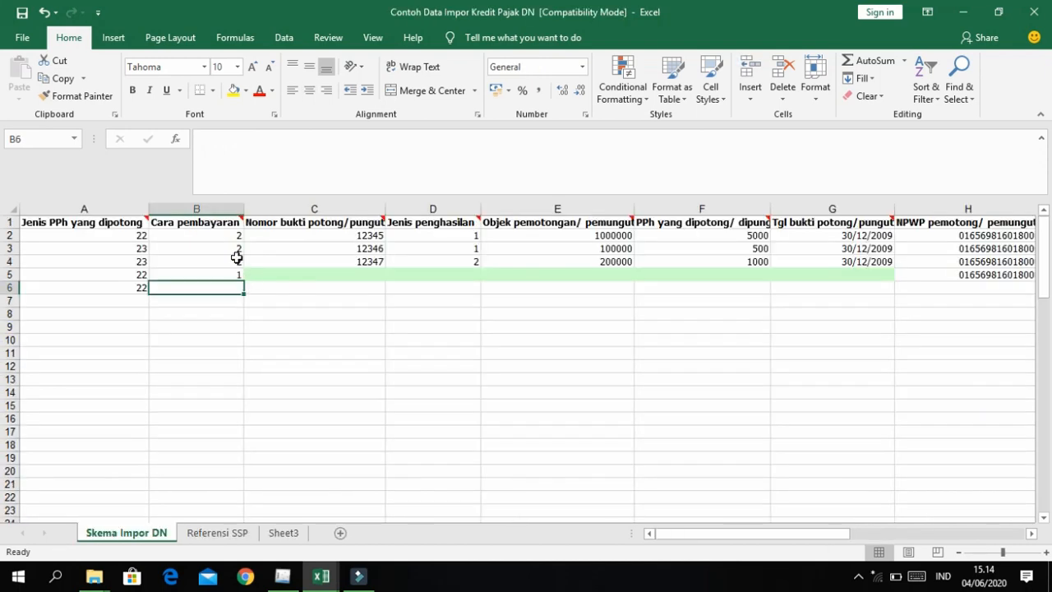
mouse_move(220, 224)
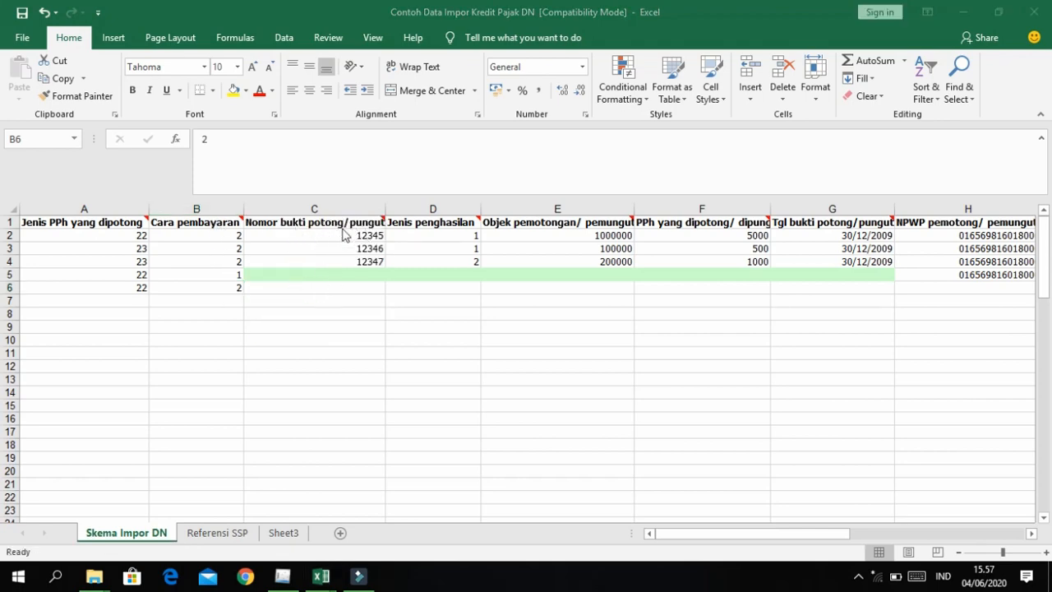
Step: Copy the filtered Nomor BP entries from the PPh 22 list as values into the Nomor bukti potong/pungut column from C6
left_click(373, 263)
key("alt+Tab")
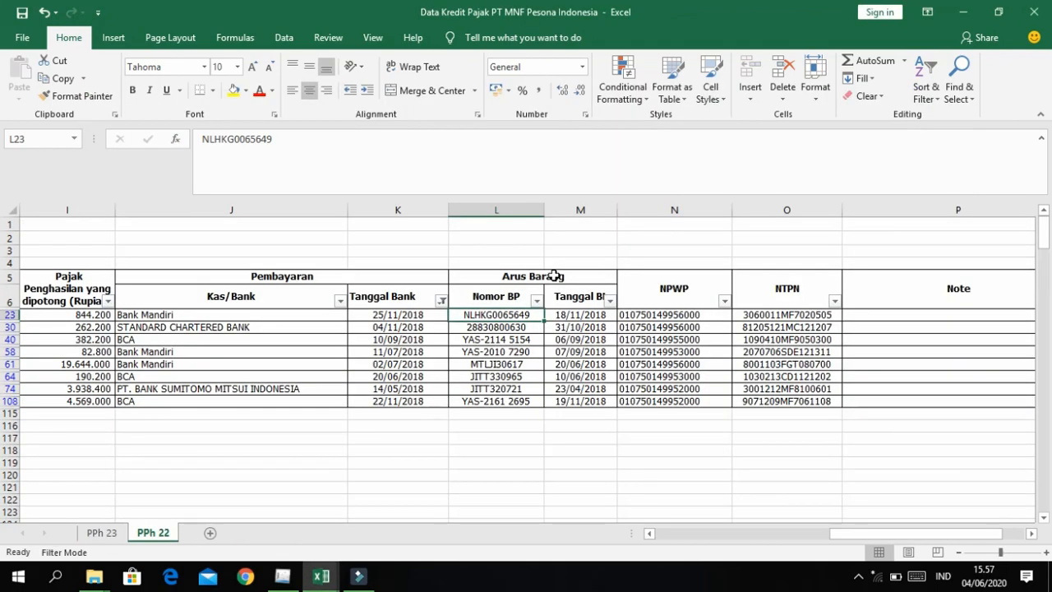
key("ctrl+shift+Down")
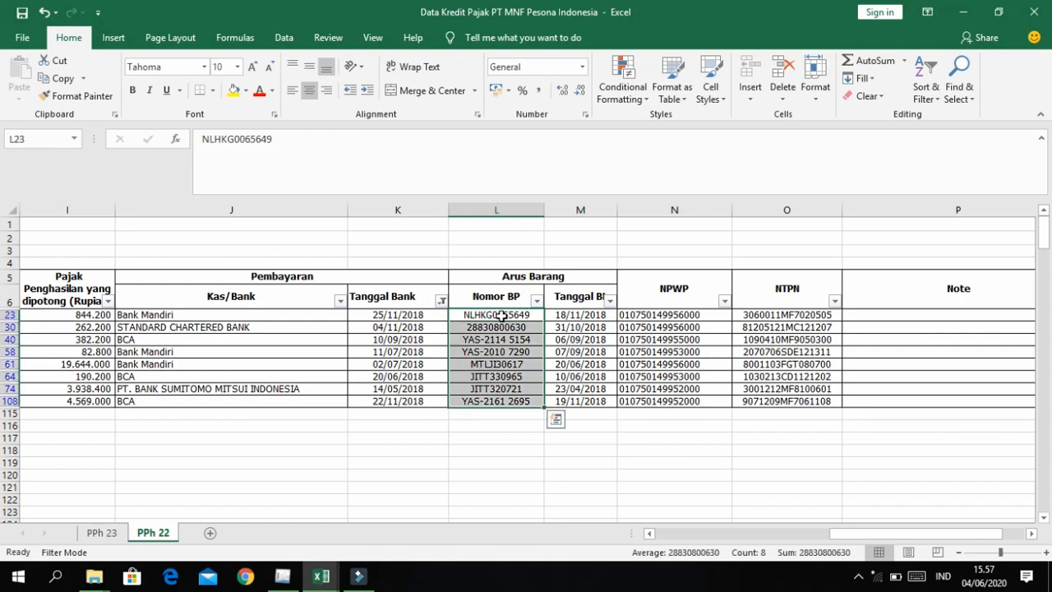
key("ctrl+c")
key("alt+Tab")
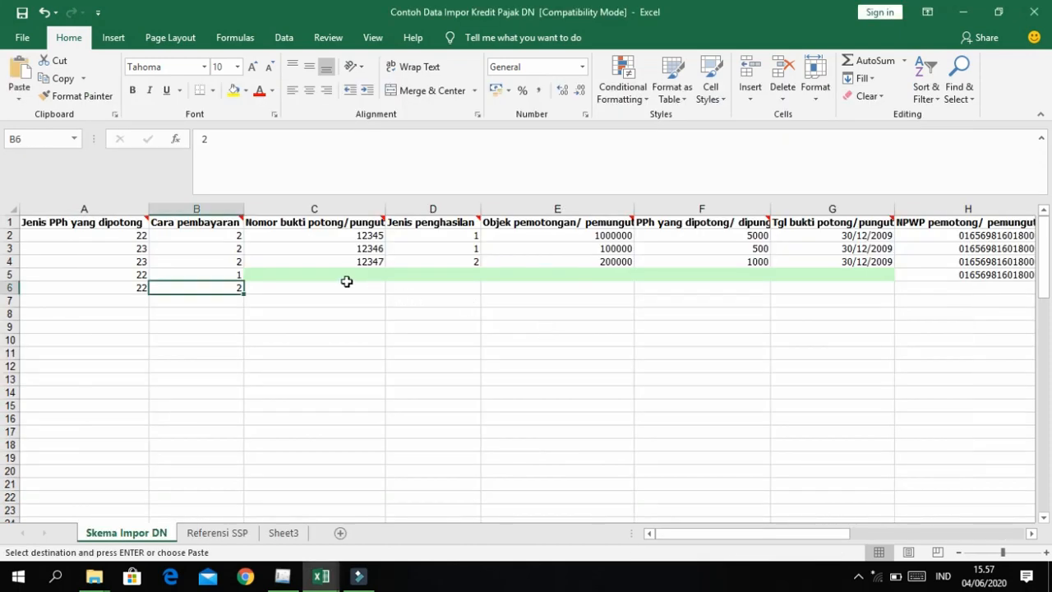
left_click(347, 279)
left_click(337, 287)
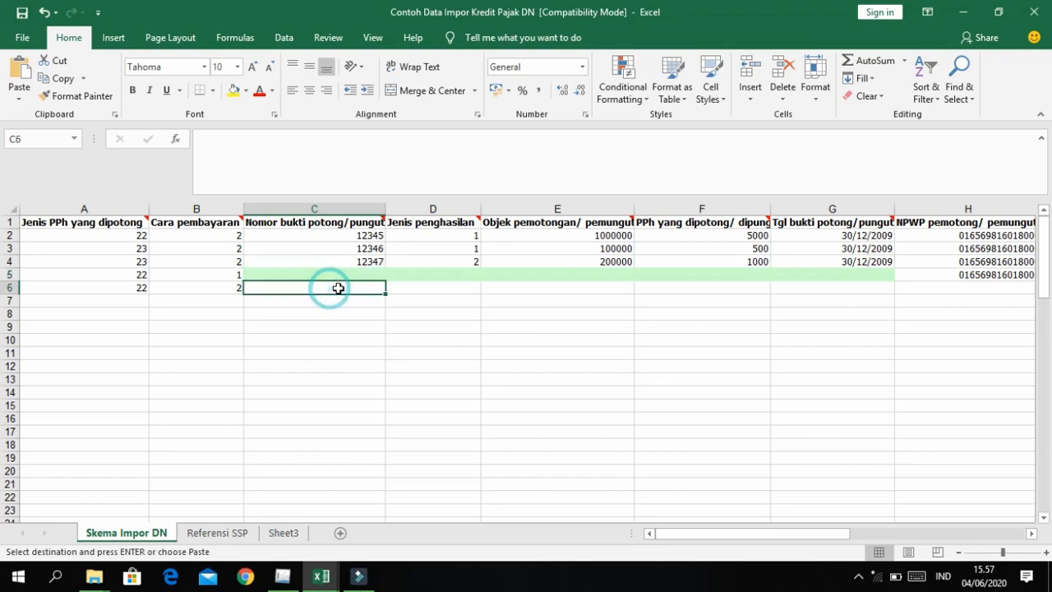
key("ctrl+alt+v")
key("Down")
key("Down")
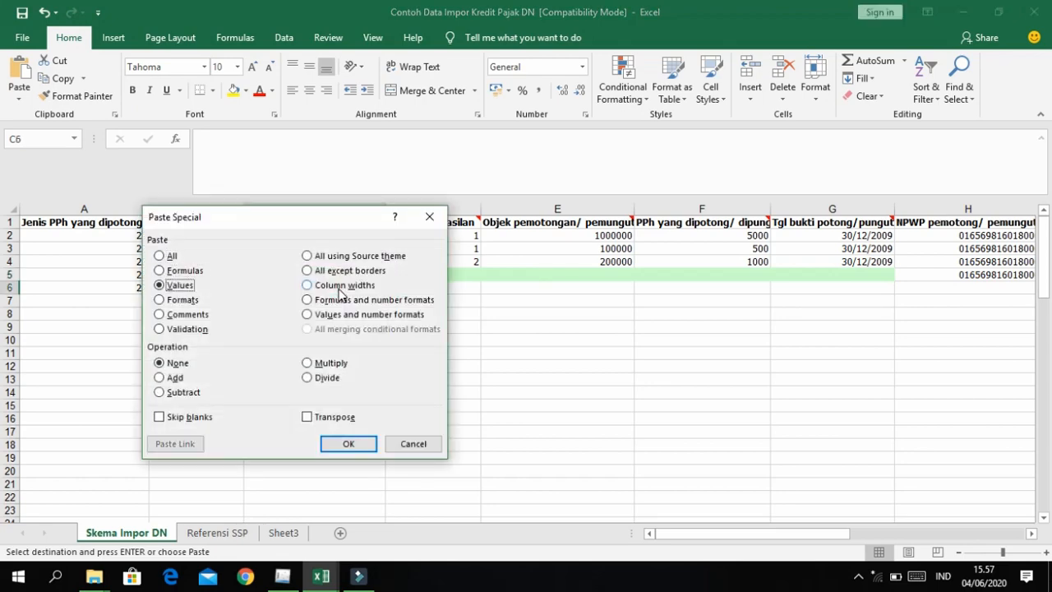
key("Return")
key("Right")
key("Right")
key("Left")
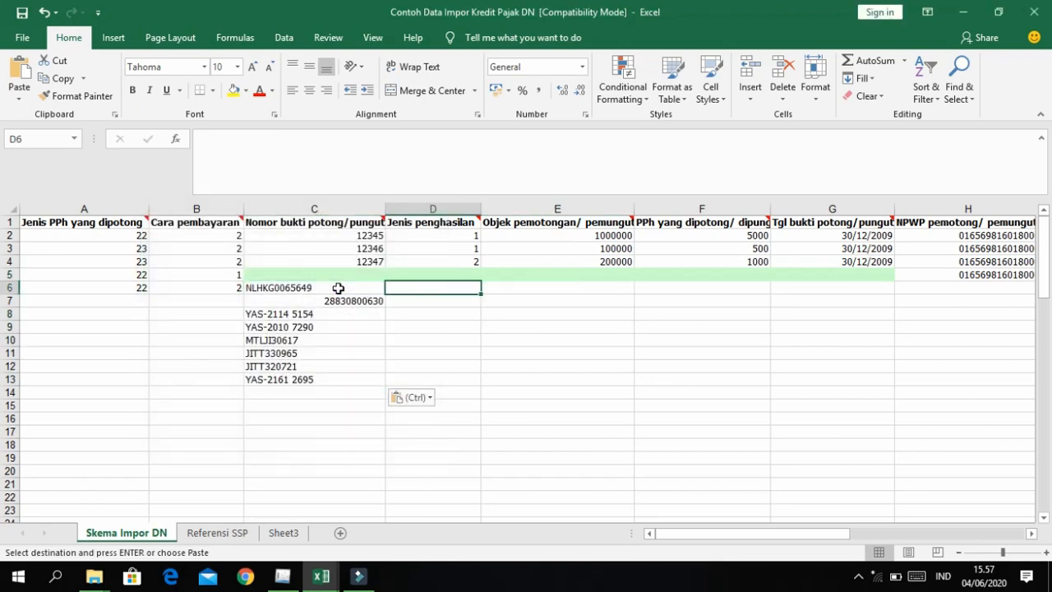
Step: Enter Jenis penghasilan code 6 in D6 and fill it down through row 13
key("alt+Tab")
key("alt+Tab")
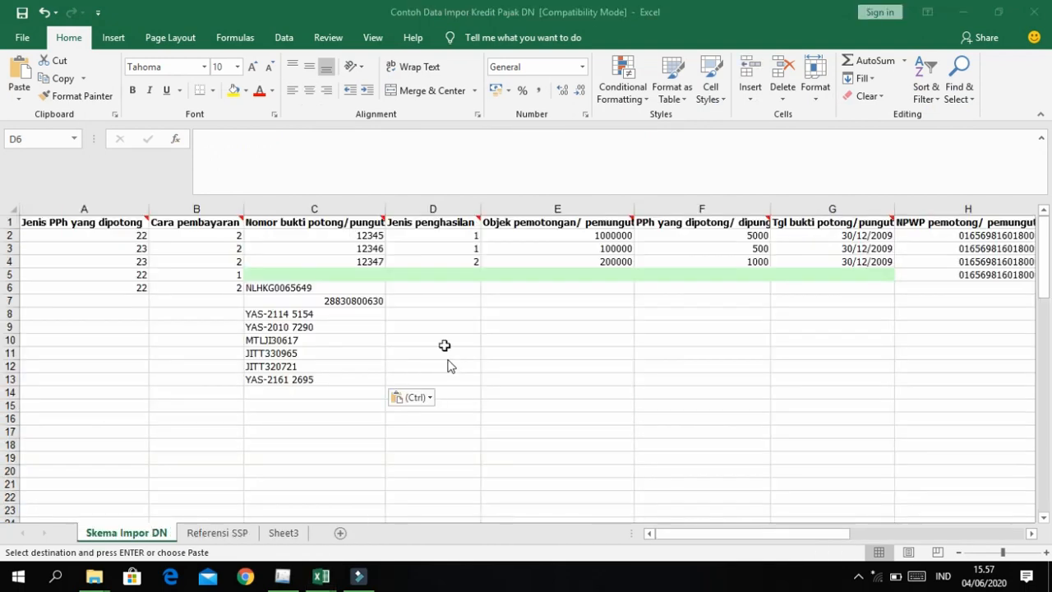
mouse_move(468, 224)
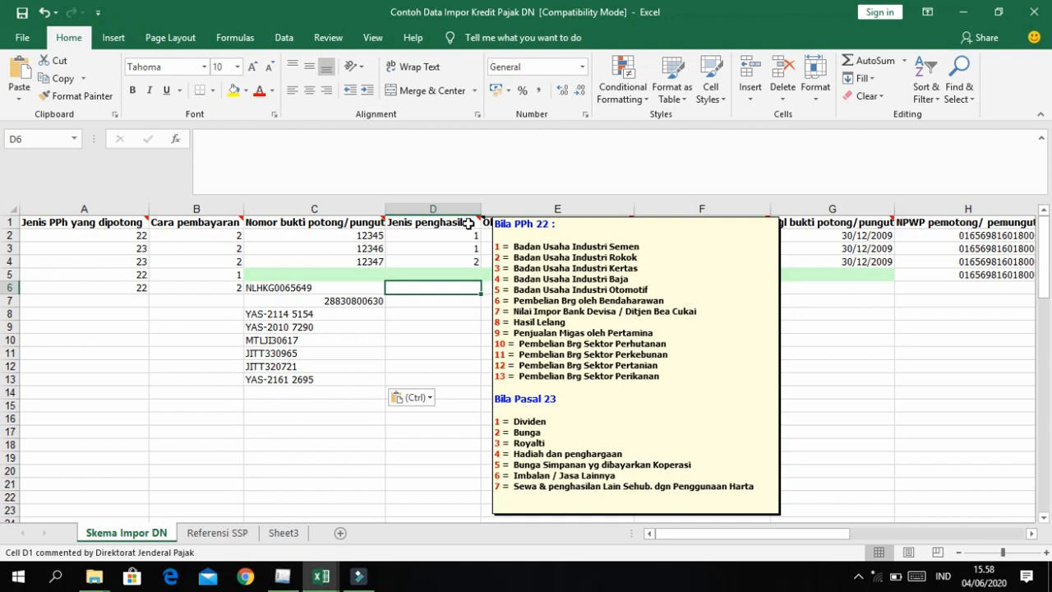
type("6")
left_click(419, 324)
left_click(477, 285)
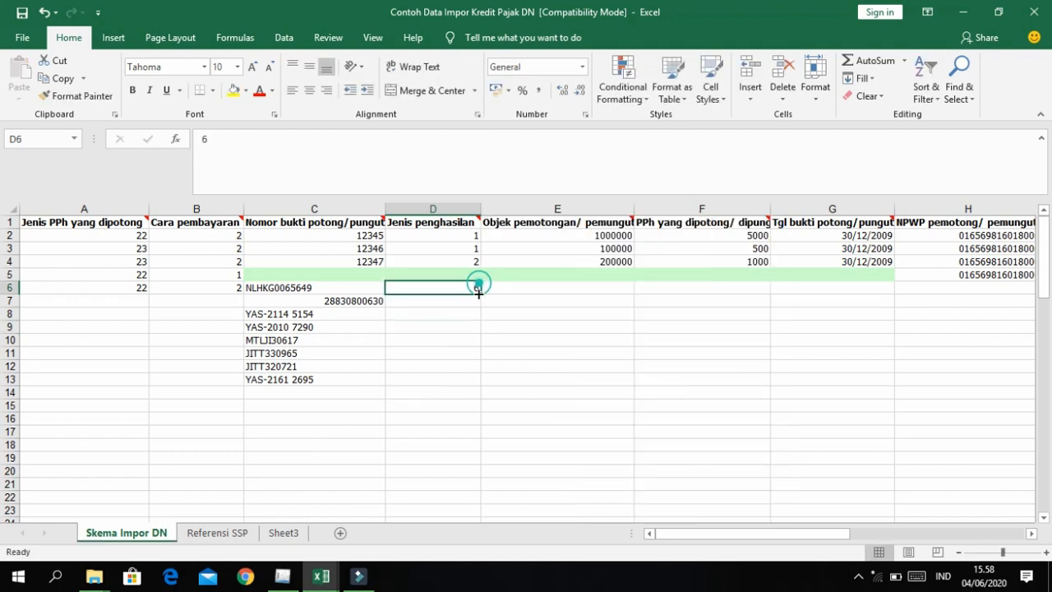
double_click(481, 294)
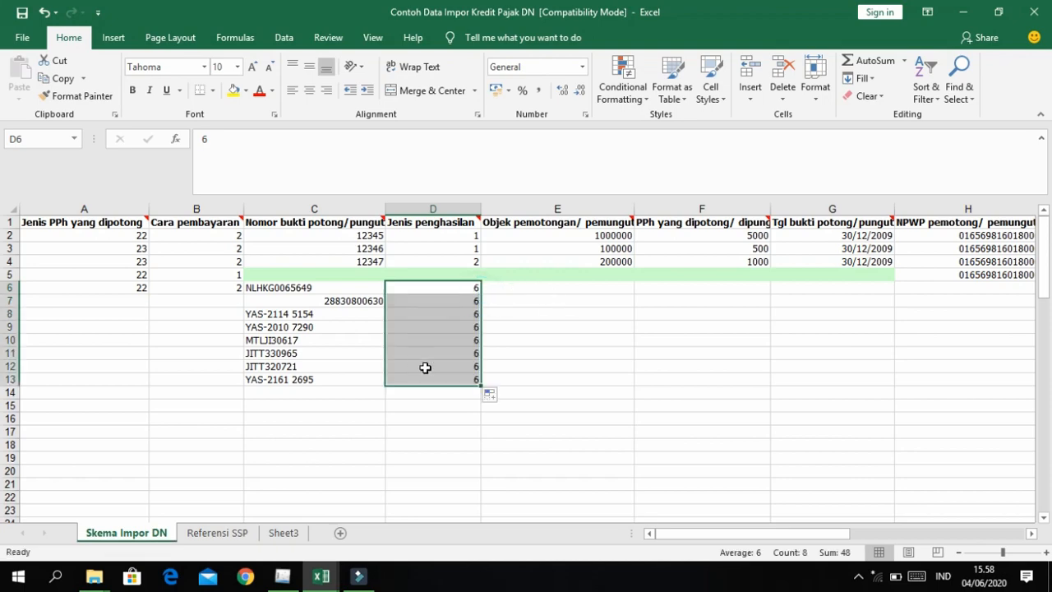
Step: Copy the filtered Rp amounts from the PPh 22 list as values into the Objek pemotongan column from E6
left_click(531, 284)
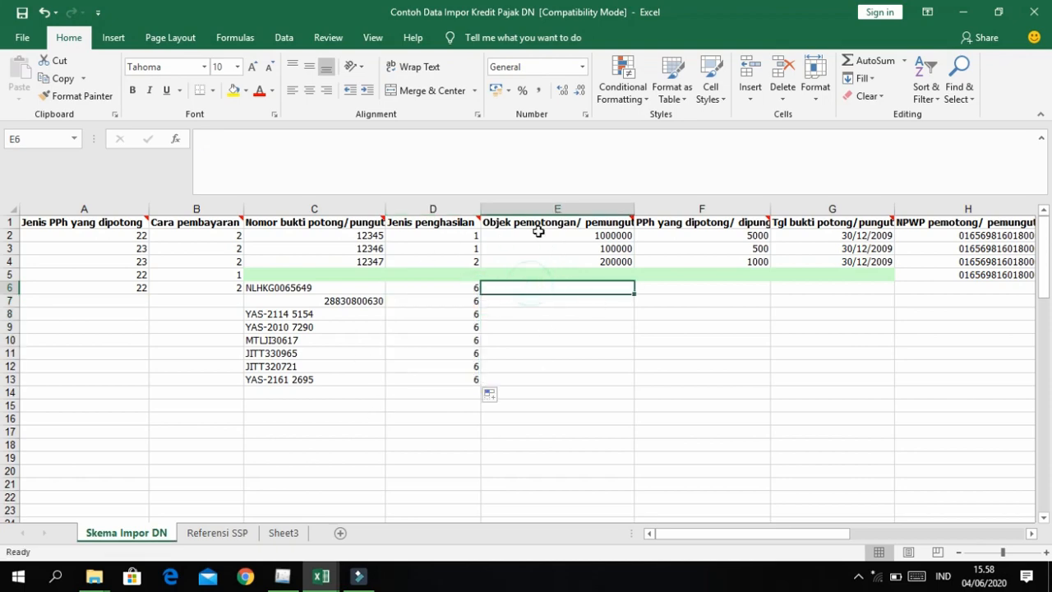
key("alt+Tab")
scroll(477, 298, "left", 3)
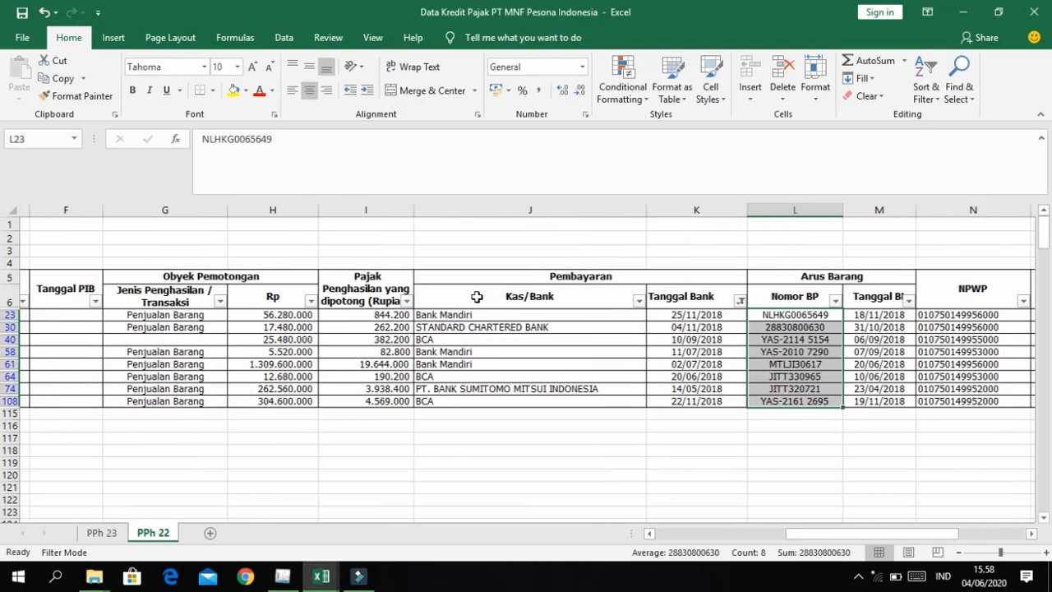
scroll(477, 298, "left", 2)
left_click(411, 315)
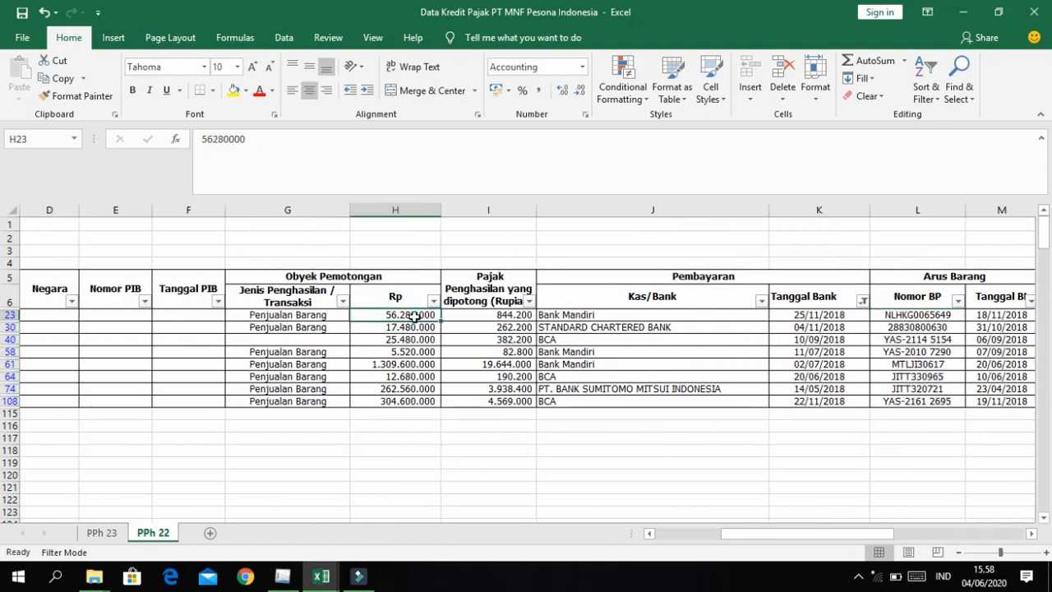
key("ctrl+shift+Down")
key("ctrl+c")
key("alt+Tab")
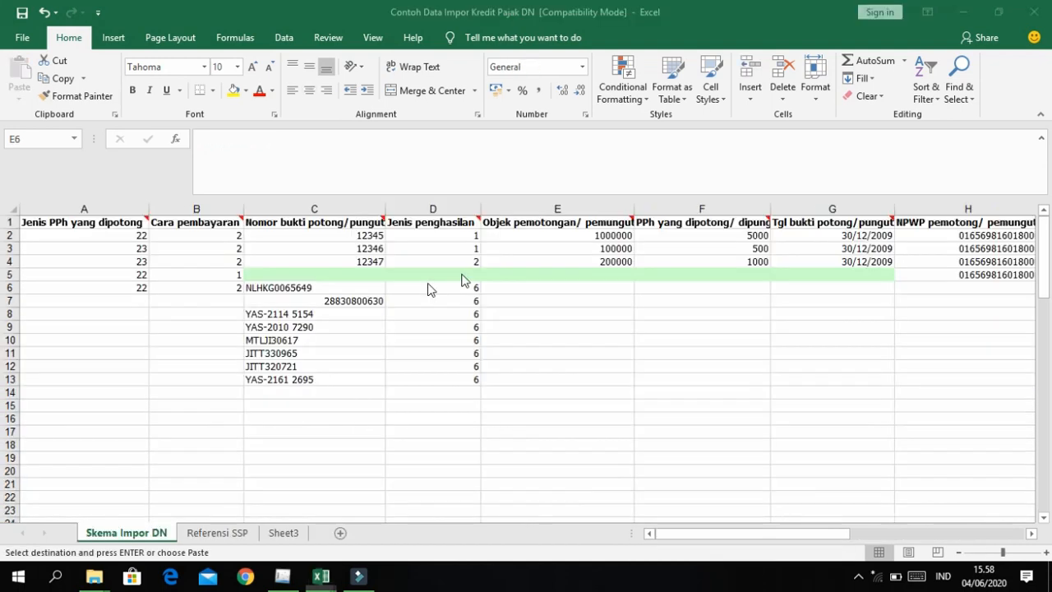
key("alt")
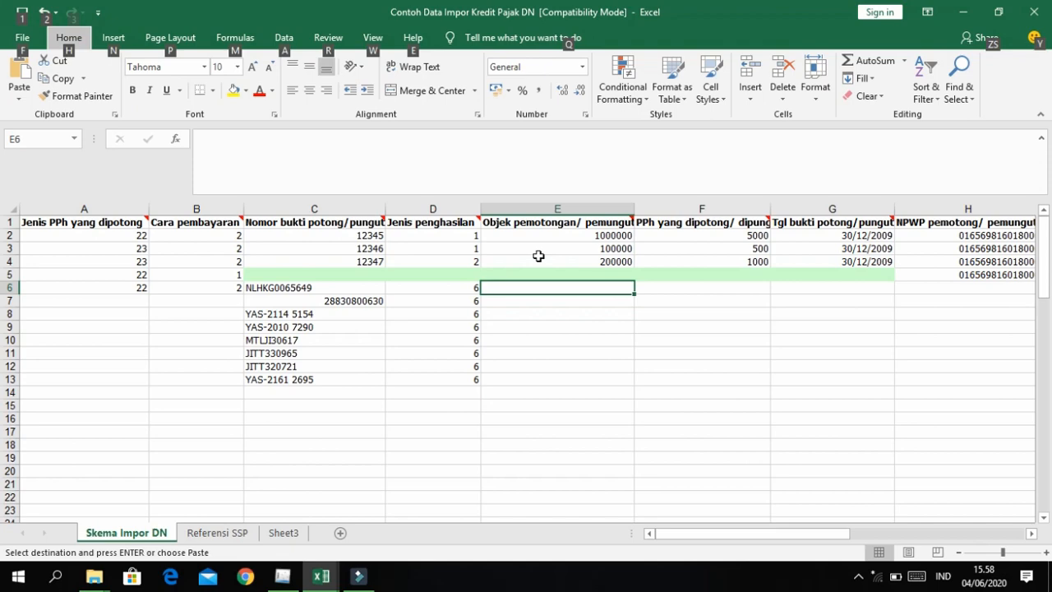
left_click(519, 288)
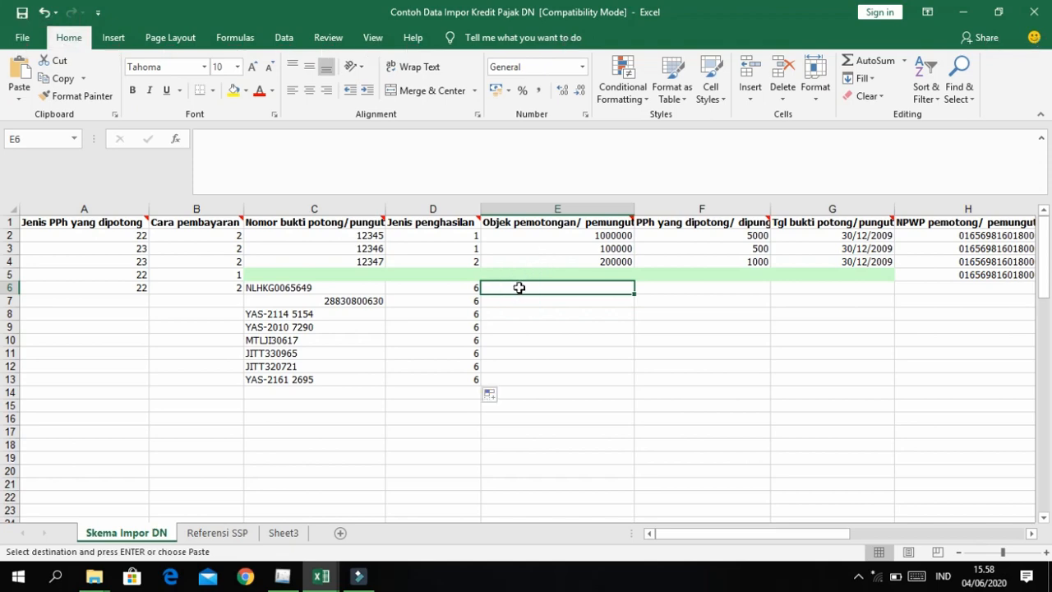
key("ctrl+alt+v")
key("Down")
key("Down")
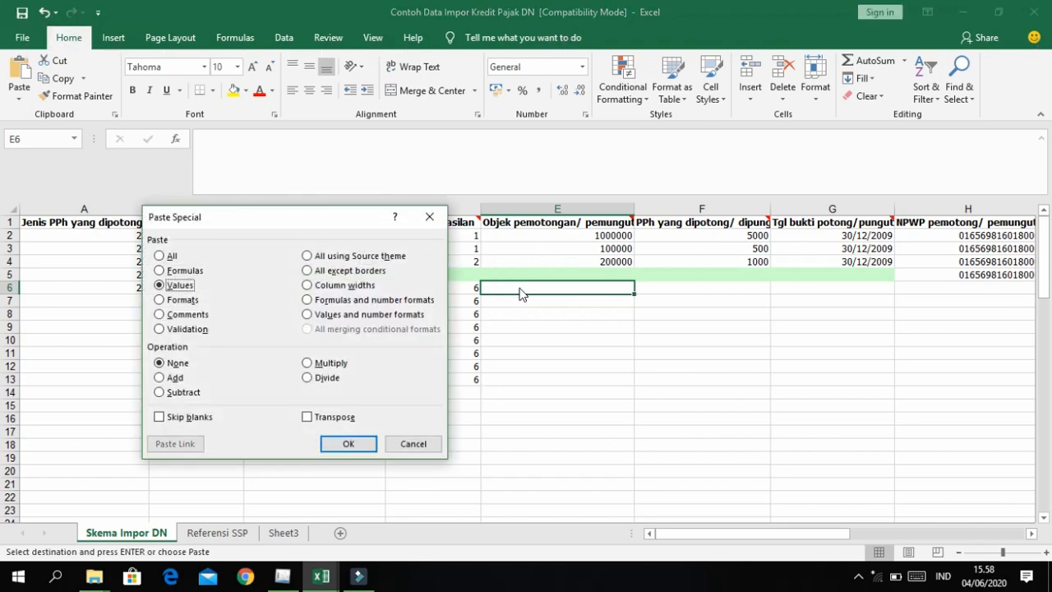
key("Return")
key("Right")
key("Right")
scroll(519, 288, "right", 3)
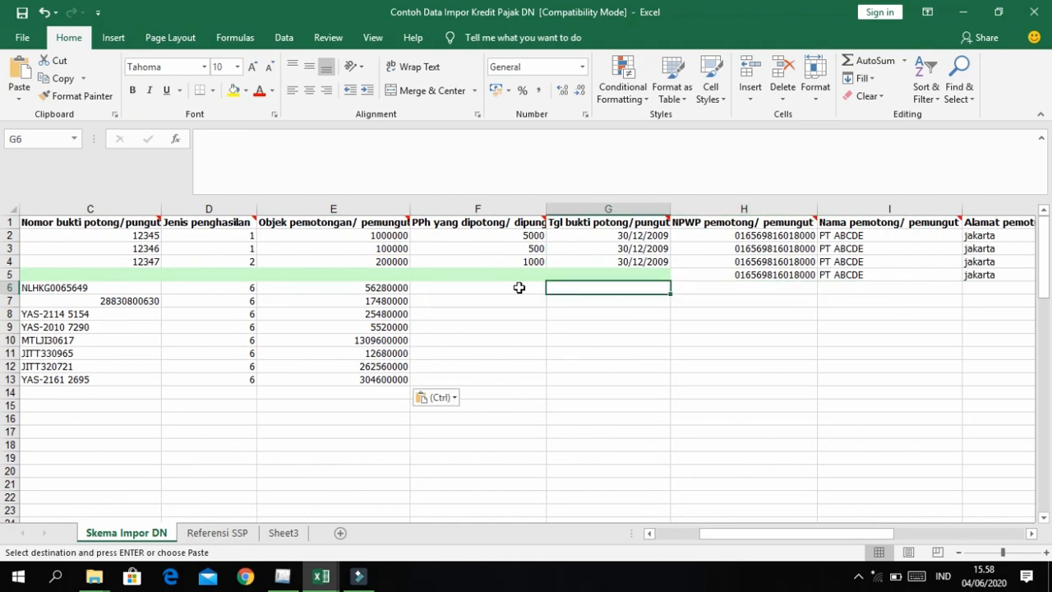
Step: Copy the filtered Pajak Penghasilan yang dipotong amounts as values into the PPh yang dipotong column from F6
left_click(519, 288)
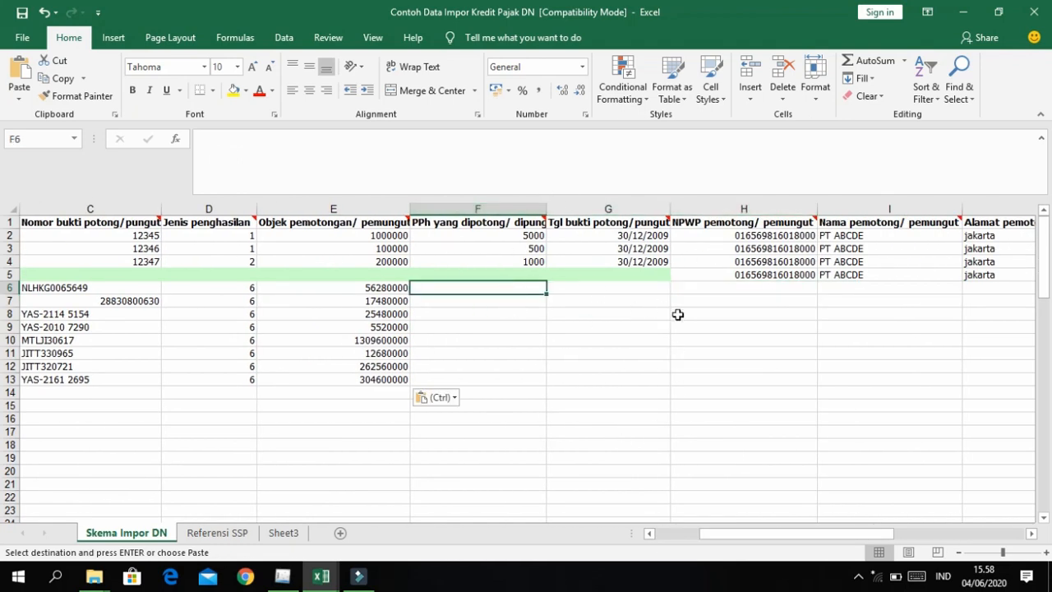
scroll(676, 315, "right", 3)
key("alt+Tab")
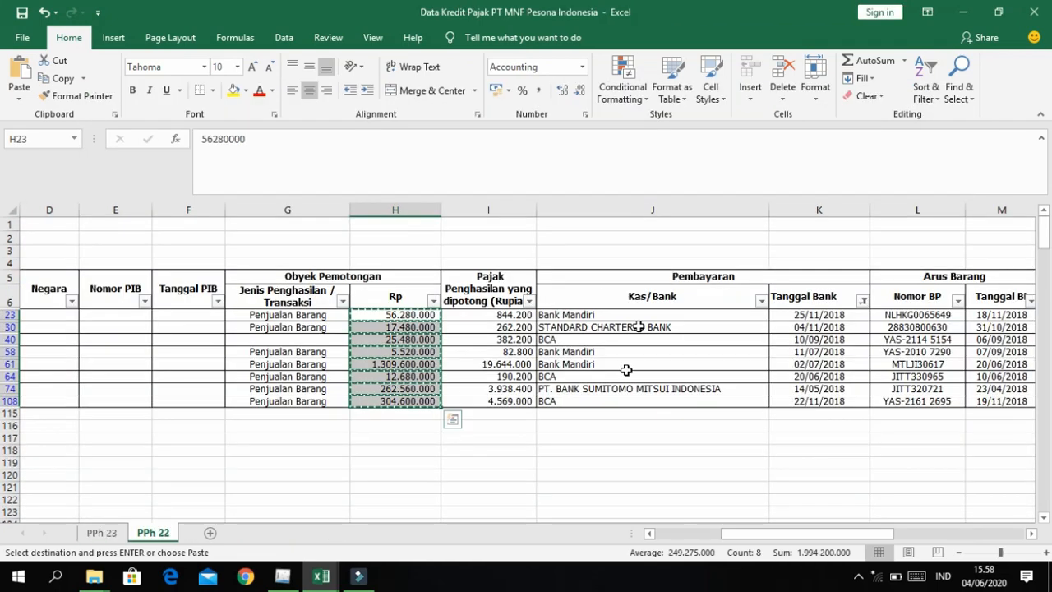
key("alt+Tab")
key("alt+Tab")
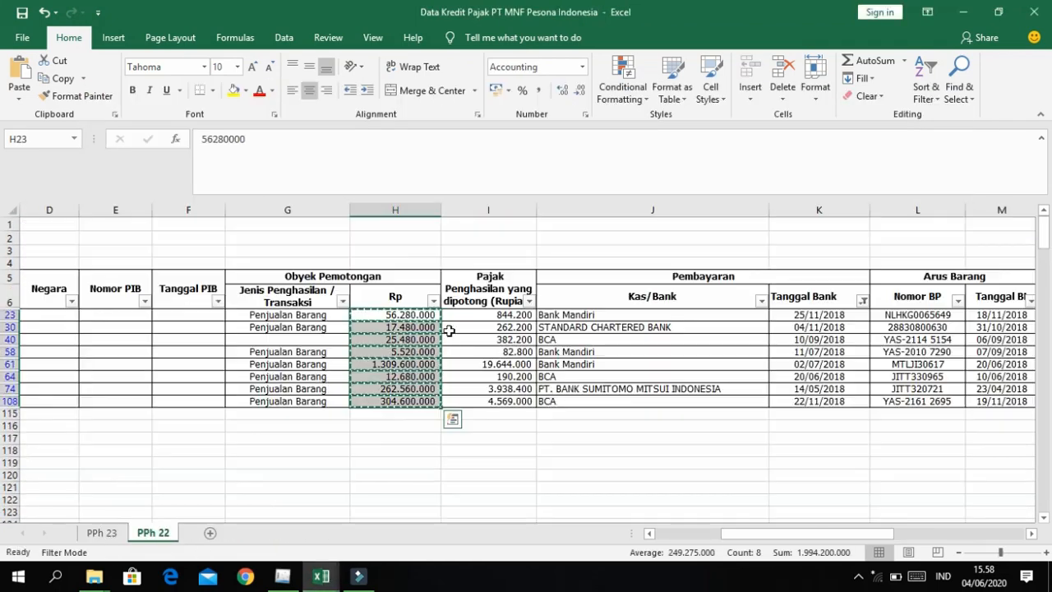
scroll(400, 319, "right", 3)
key("ctrl+c")
key("alt+Tab")
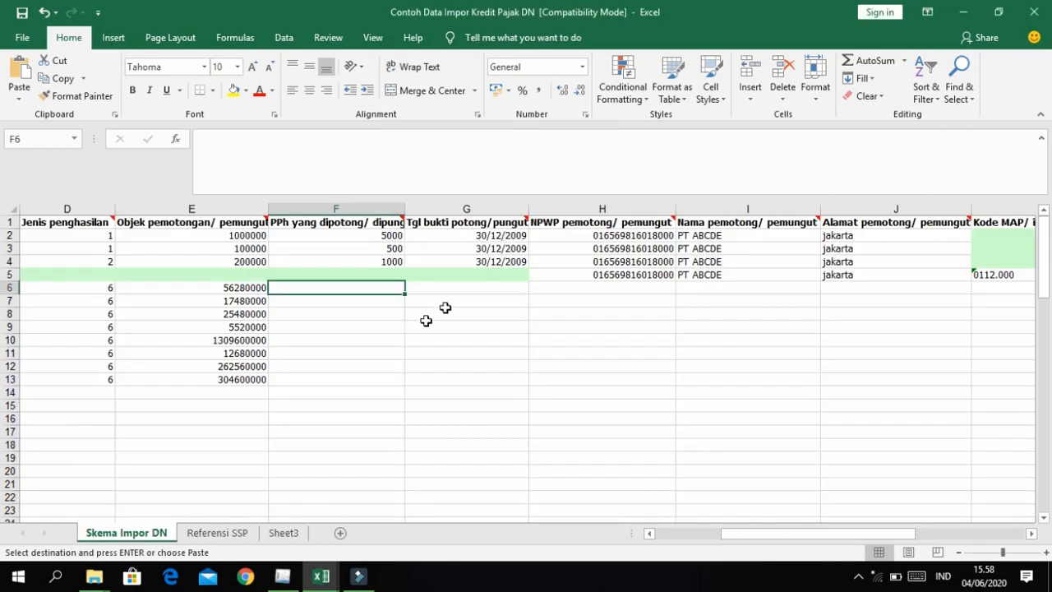
key("ctrl+alt+v")
key("v")
key("Return")
Step: Copy the filtered Tanggal Bank dates from the PPh 22 list as values into the Tgl bukti potong/pungut column
key("alt+Tab")
scroll(448, 347, "left", 1)
left_click(734, 317)
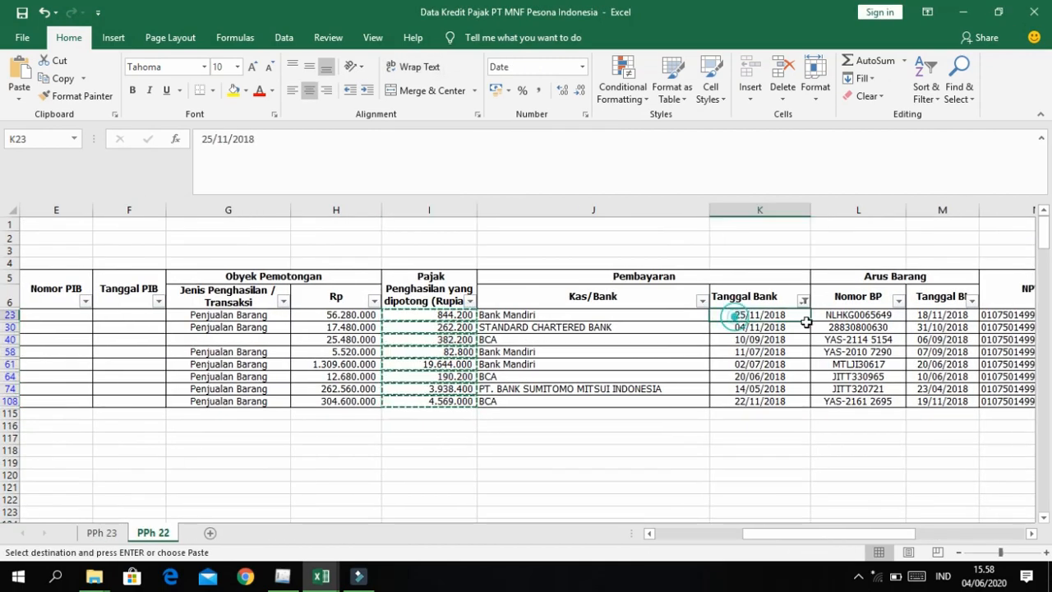
key("ctrl+shift+Down")
key("ctrl+c")
key("alt+Tab")
key("ctrl+alt+v")
key("v")
key("Return")
key("alt+Tab")
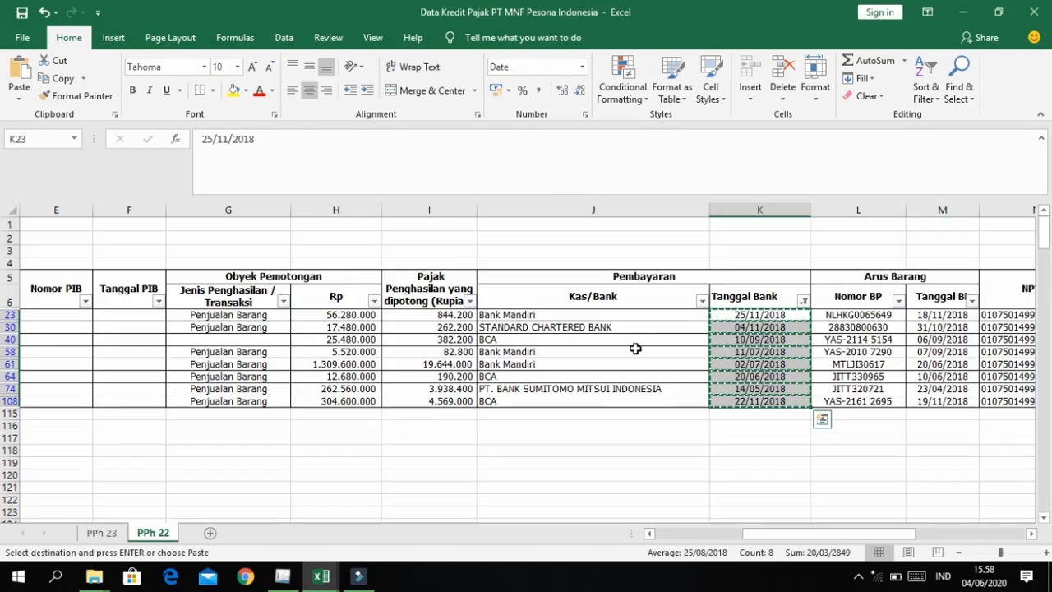
Step: Copy the filtered NPWP numbers from the PPh 22 list as values into the NPWP pemotong/pemungut column from H6
scroll(773, 312, "right", 3)
left_click(781, 315)
key("ctrl+shift+Down")
key("ctrl+c")
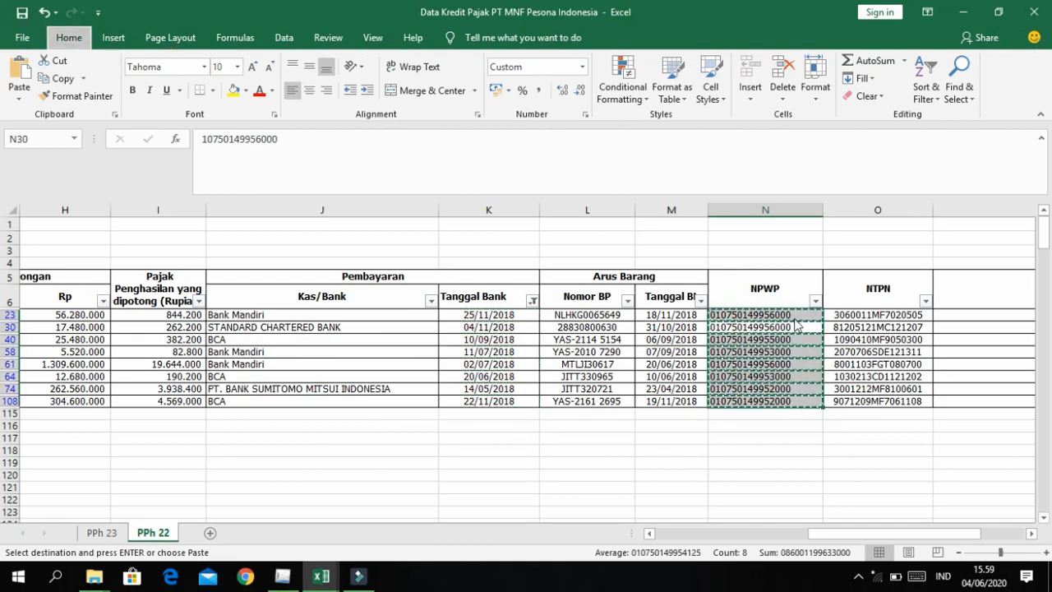
key("alt+Tab")
key("ctrl+alt+v")
key("v")
key("Return")
Step: Copy the filtered supplier names from the PPh 22 list as values into the Nama pemotong/pemungut column from I6
key("alt+Tab")
scroll(551, 391, "left", 6)
scroll(551, 391, "left", 1)
left_click(397, 315)
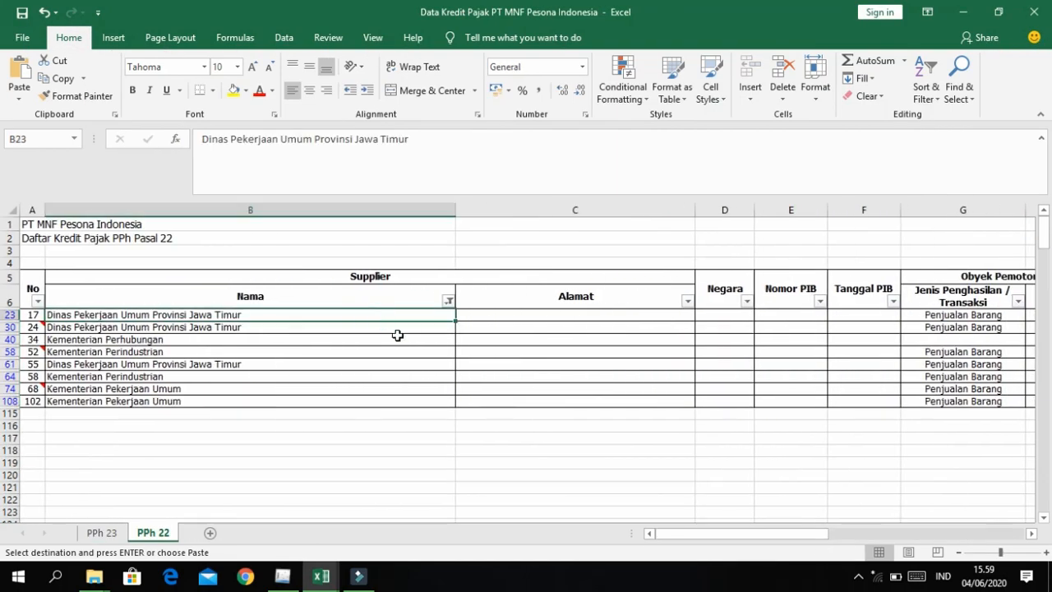
key("ctrl+shift+Down")
key("ctrl+c")
key("alt+Tab")
key("Right")
key("ctrl+alt+v")
key("v")
key("Return")
Step: Check the PPh 22 list's Alamat column, then fill the sample address jakarta from J5 down through row 13 of Skema Impor DN
key("Right")
key("Right")
key("Right")
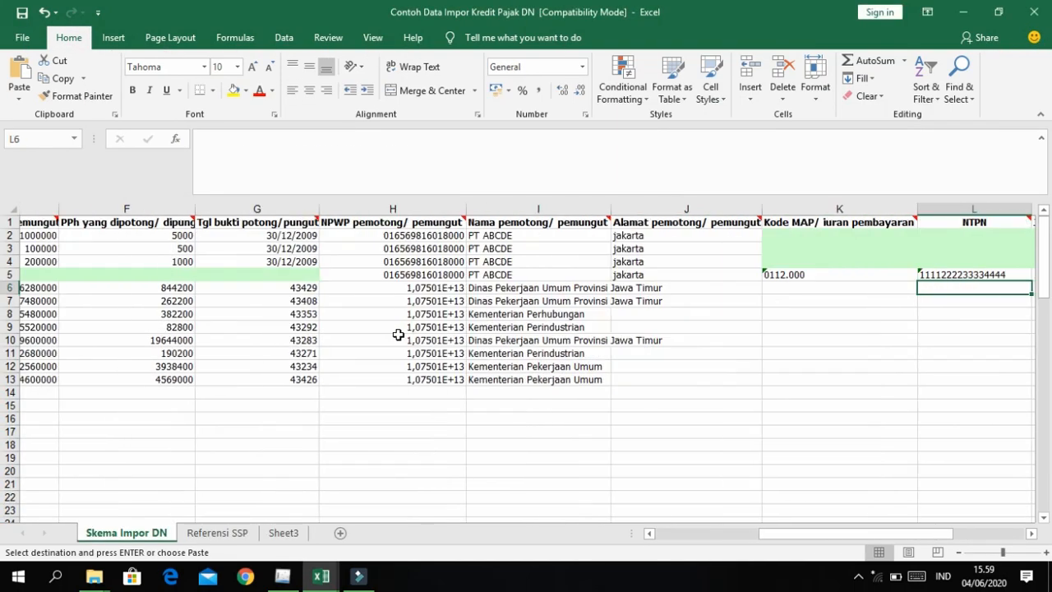
key("Left")
key("Left")
key("alt+Tab")
key("alt+Tab")
left_click(599, 275)
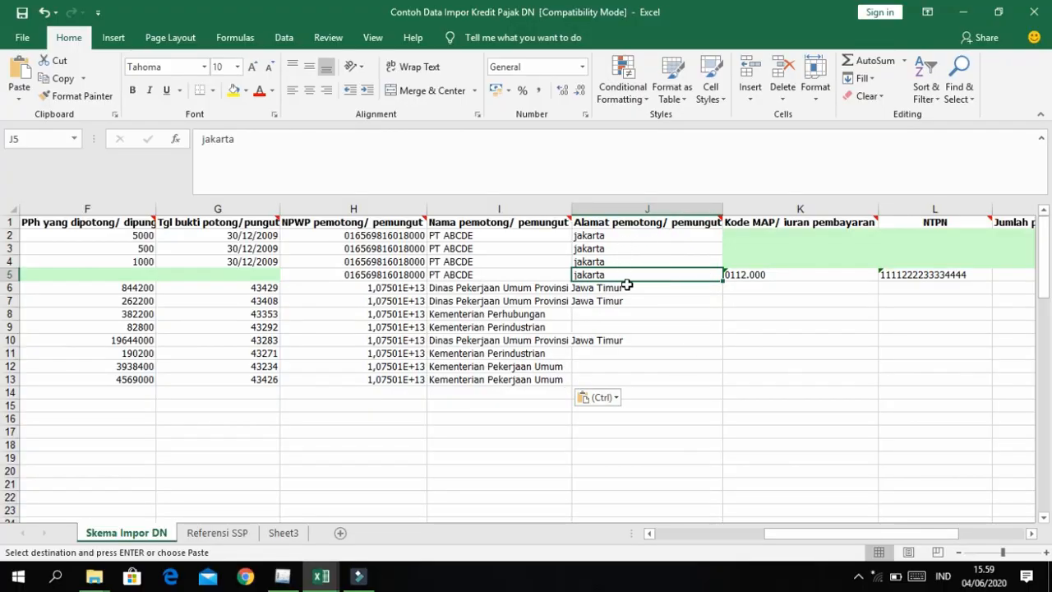
key("alt+Tab")
left_click(539, 316)
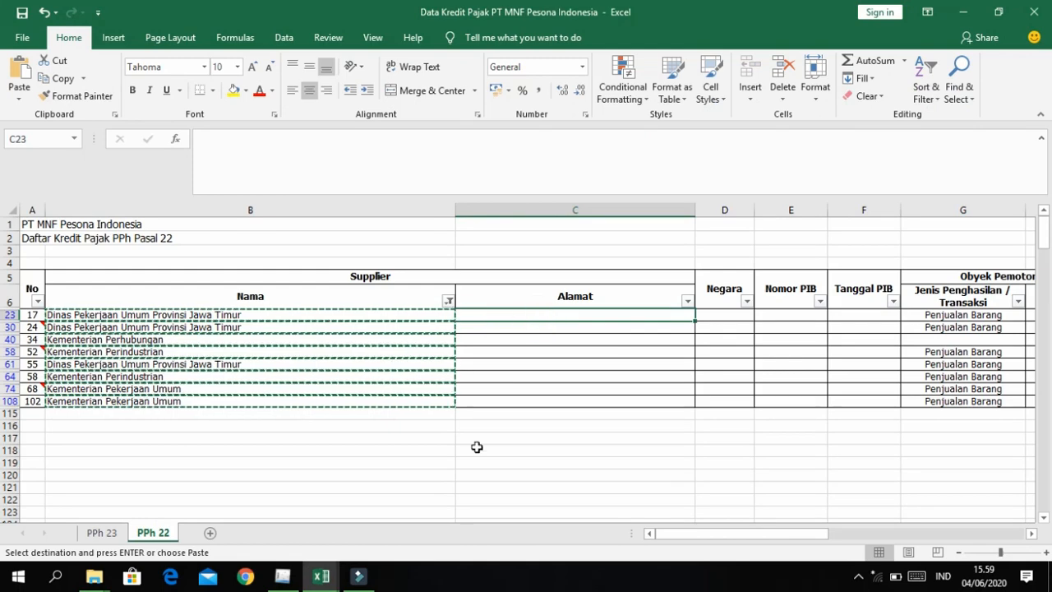
key("alt+Tab")
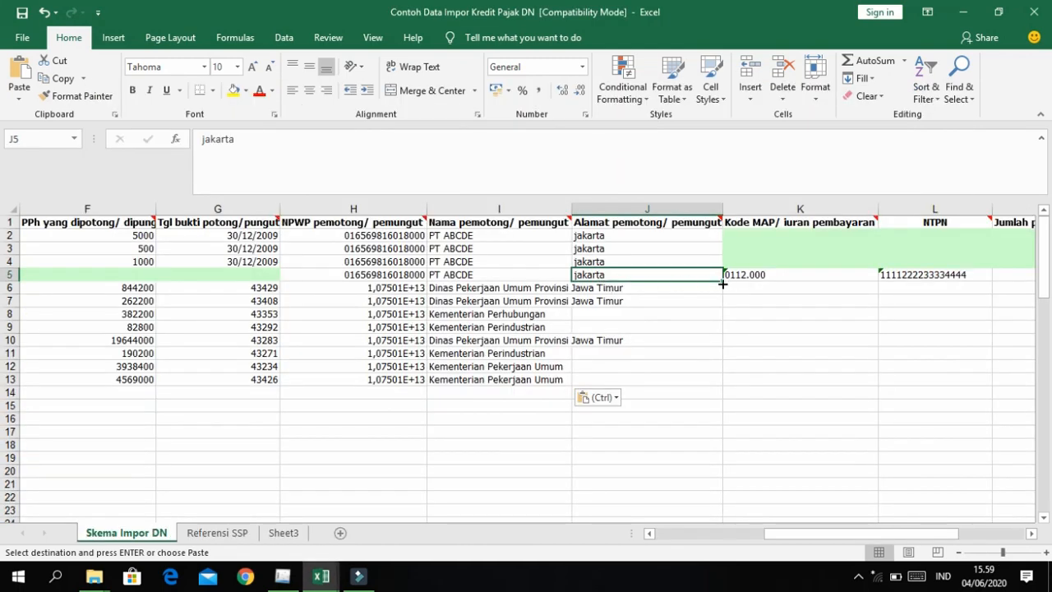
left_click_drag(722, 282, 722, 382)
Step: Read the header notes for the Kode MAP/iuran pembayaran and NTPN columns
left_click(746, 297)
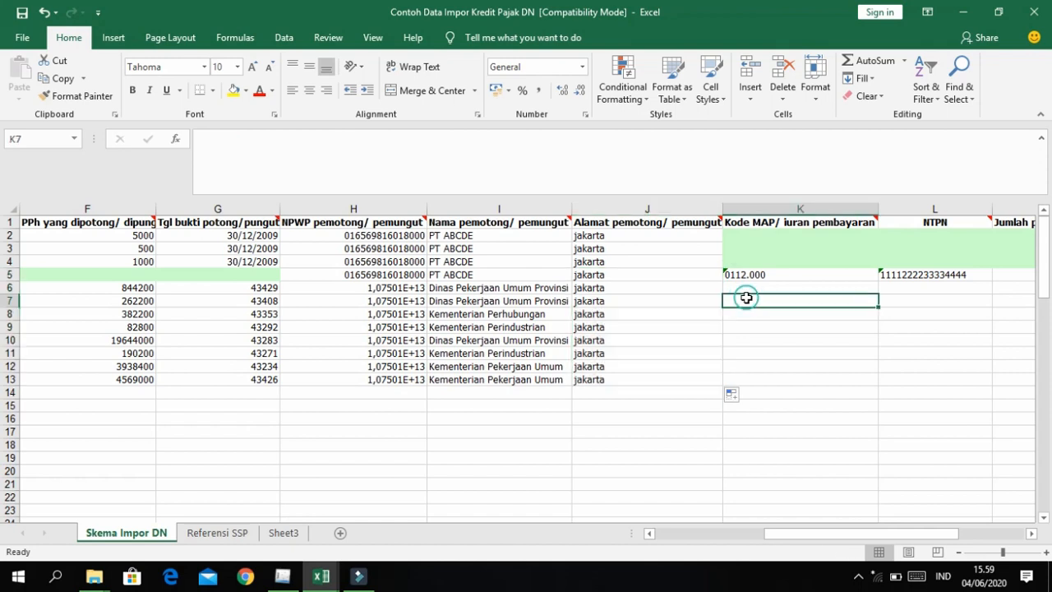
scroll(732, 369, "right", 1)
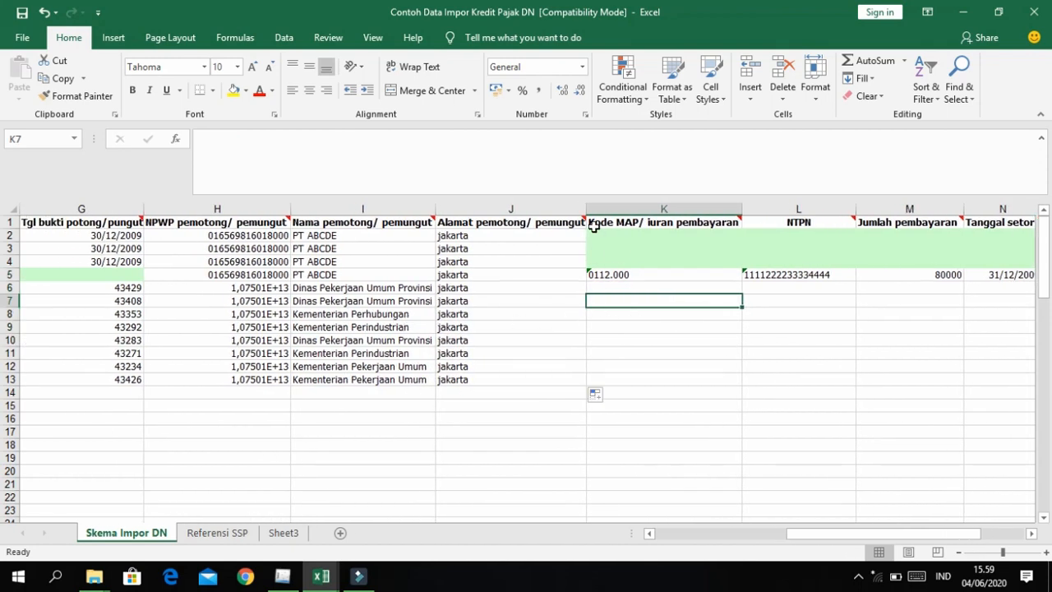
mouse_move(620, 223)
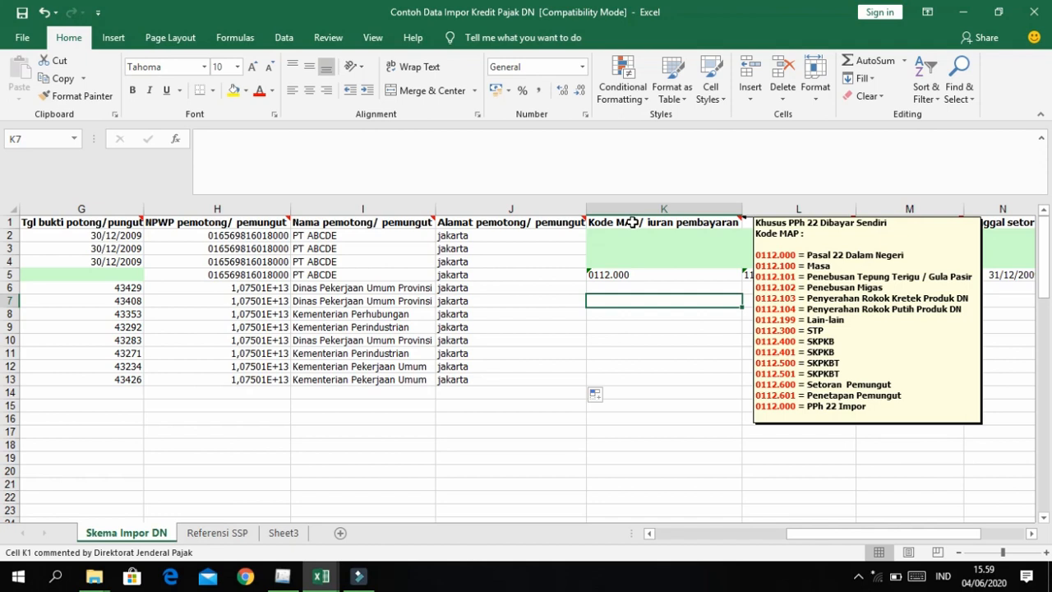
scroll(608, 312, "right", 2)
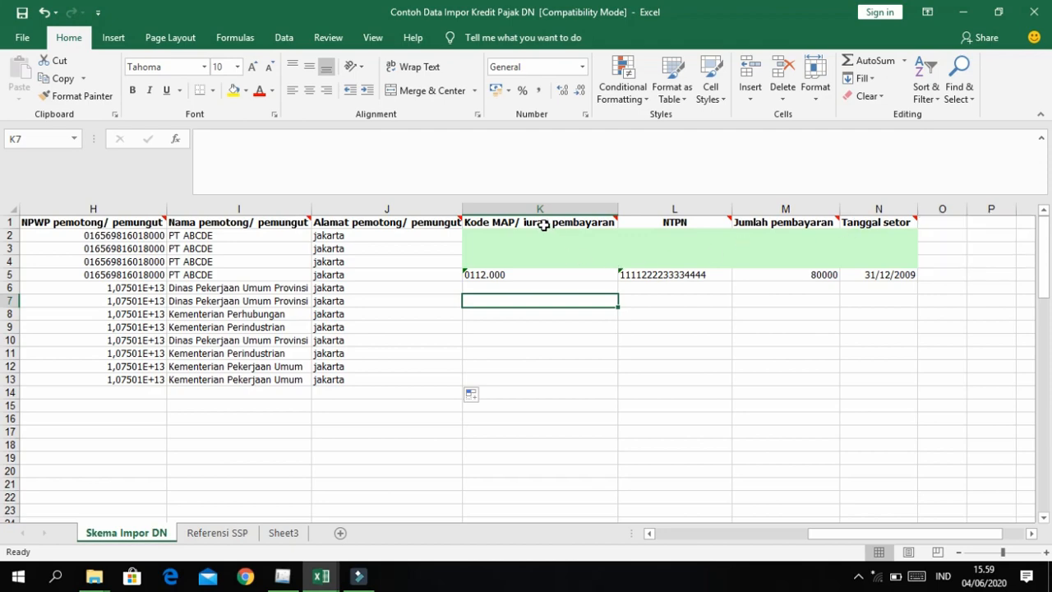
mouse_move(691, 225)
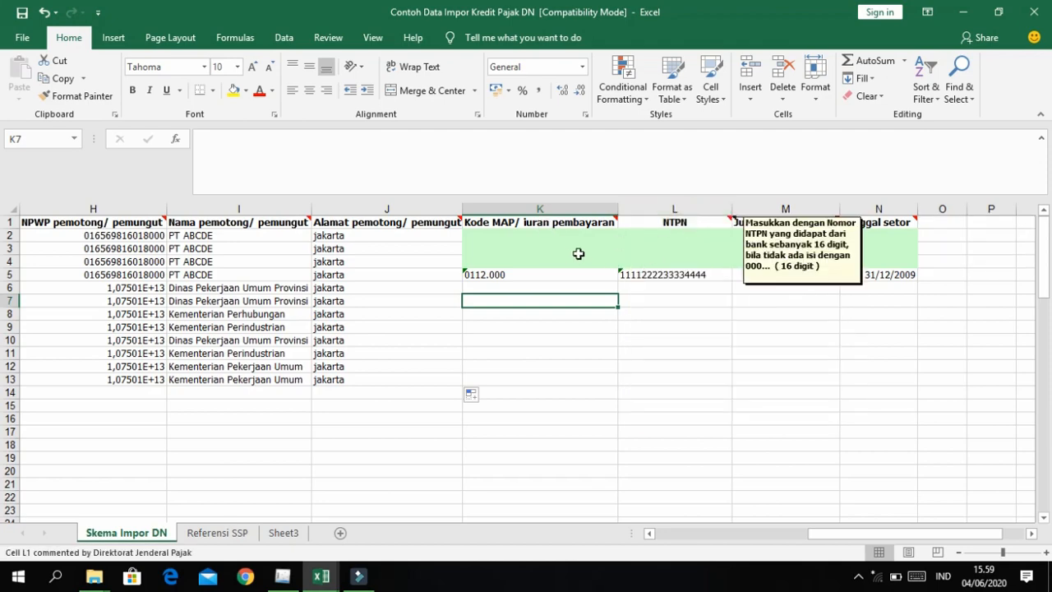
Step: Fill the Cara pembayaran code 2 from B6 down through row 13
scroll(531, 306, "left", 6)
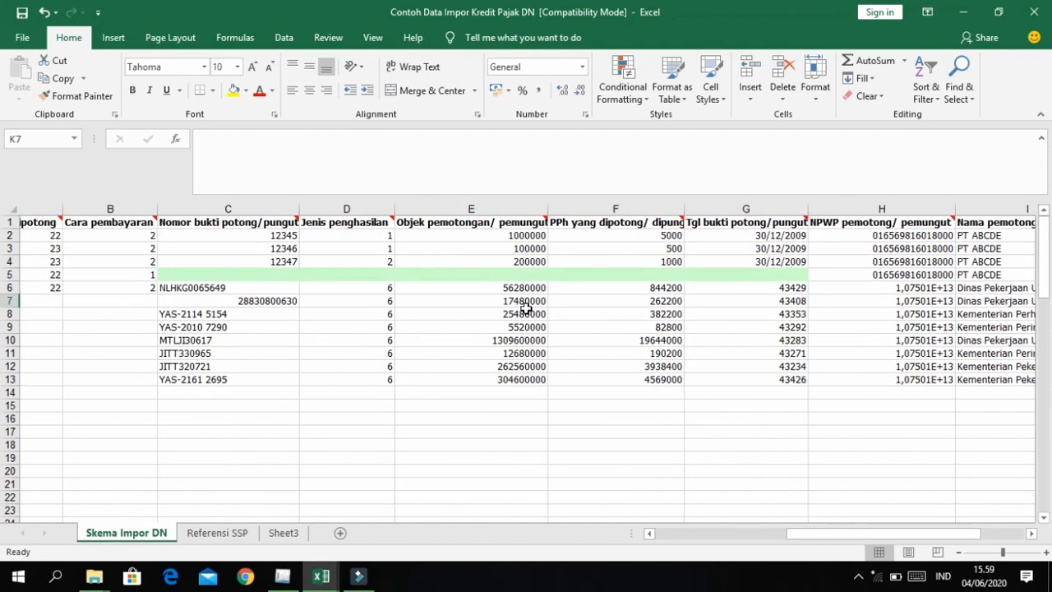
scroll(526, 306, "left", 2)
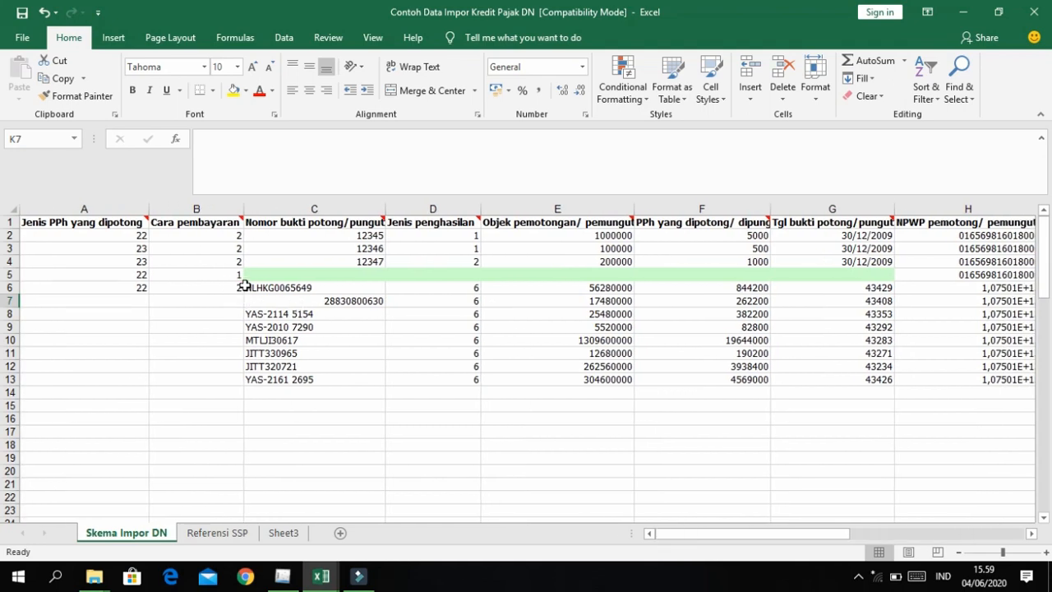
left_click(219, 289)
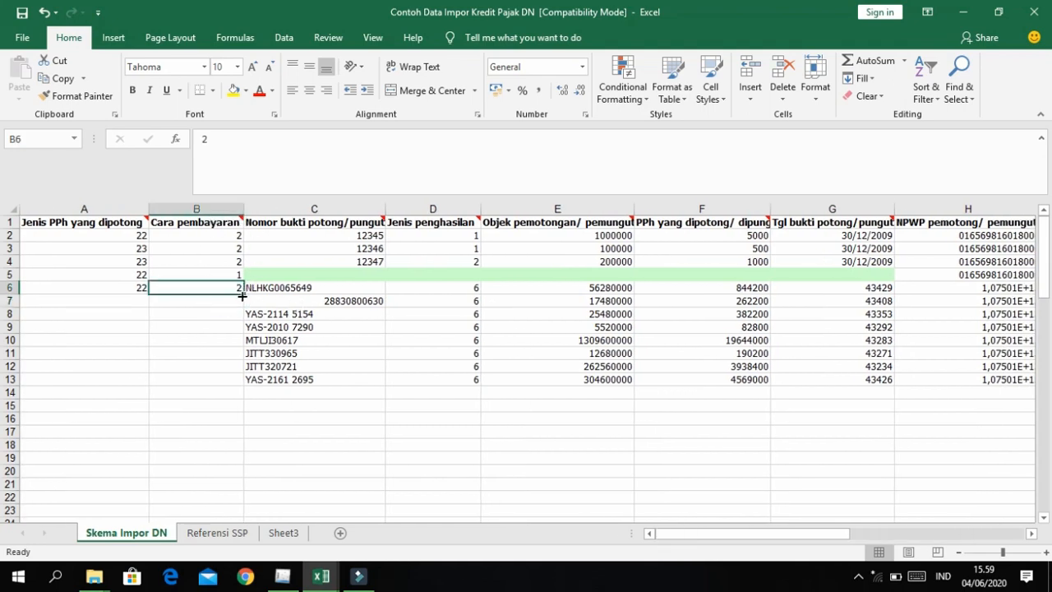
double_click(243, 293)
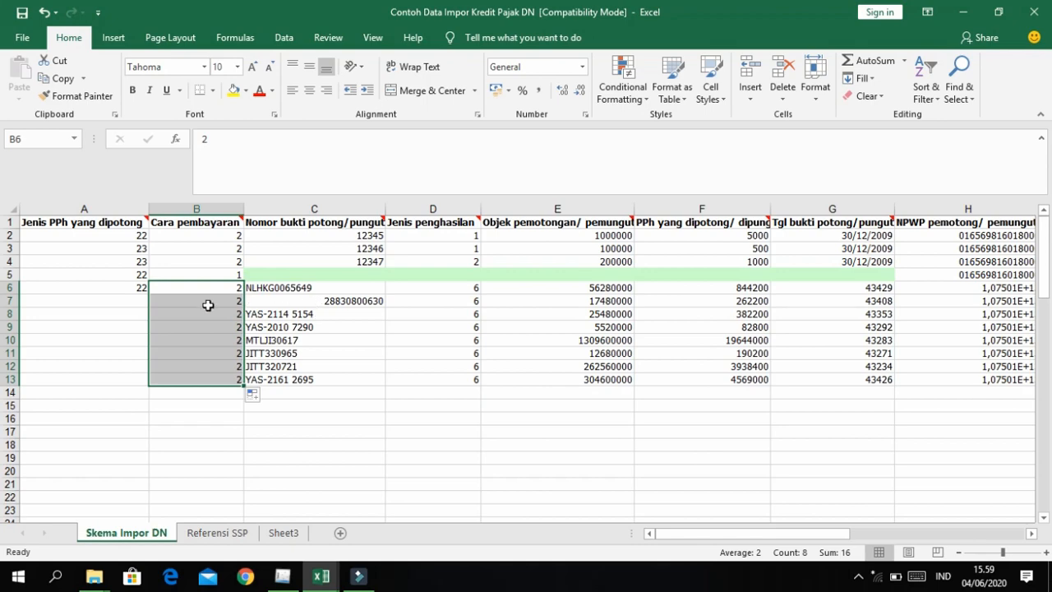
Step: Copy the blank green-shaded cell K4 and paste it over K6:N13, from Kode MAP to Tanggal setor
scroll(521, 365, "right", 3)
scroll(521, 365, "right", 4)
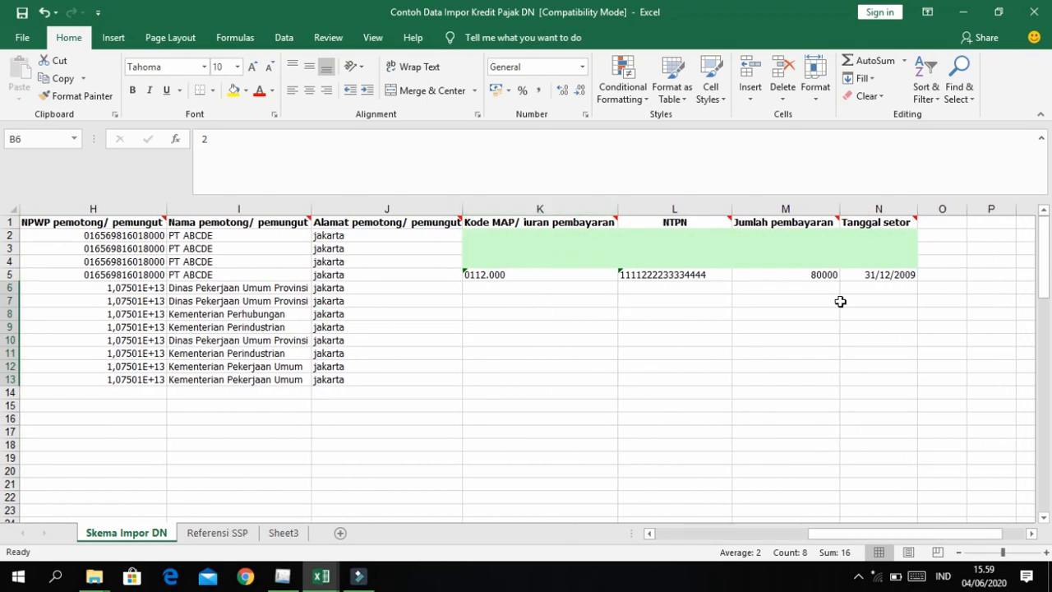
left_click(502, 265)
key("ctrl+c")
key("Down")
key("Down")
key("shift+Down")
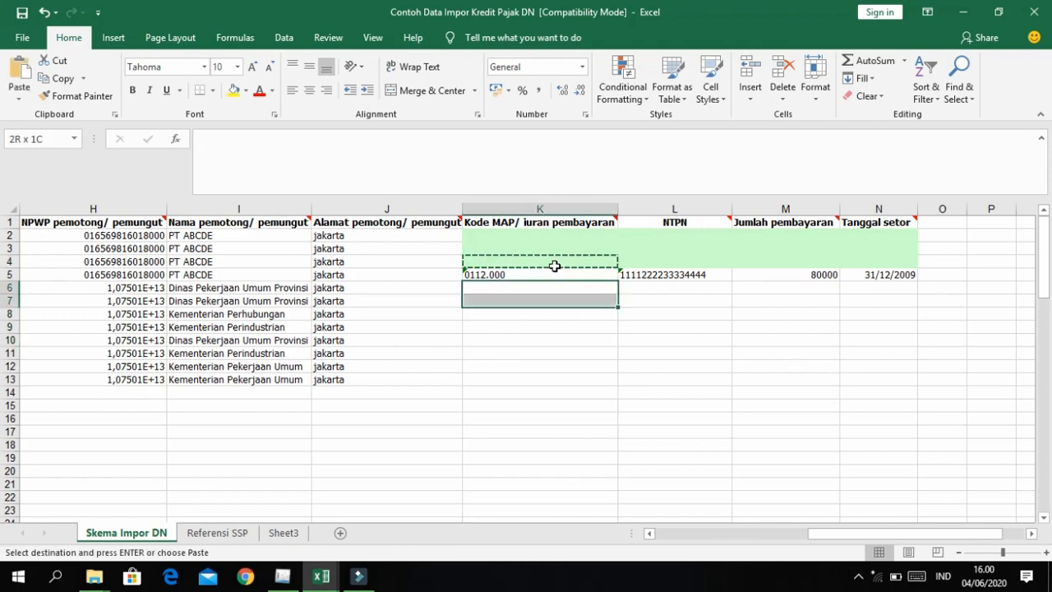
key("shift+Down")
key("shift+Down")
key("shift+Down")
key("shift+Down")
key("shift+Down")
key("shift+Down")
key("shift+Right")
key("shift+Right")
key("shift+Right")
key("ctrl+alt+v")
key("v")
key("Return")
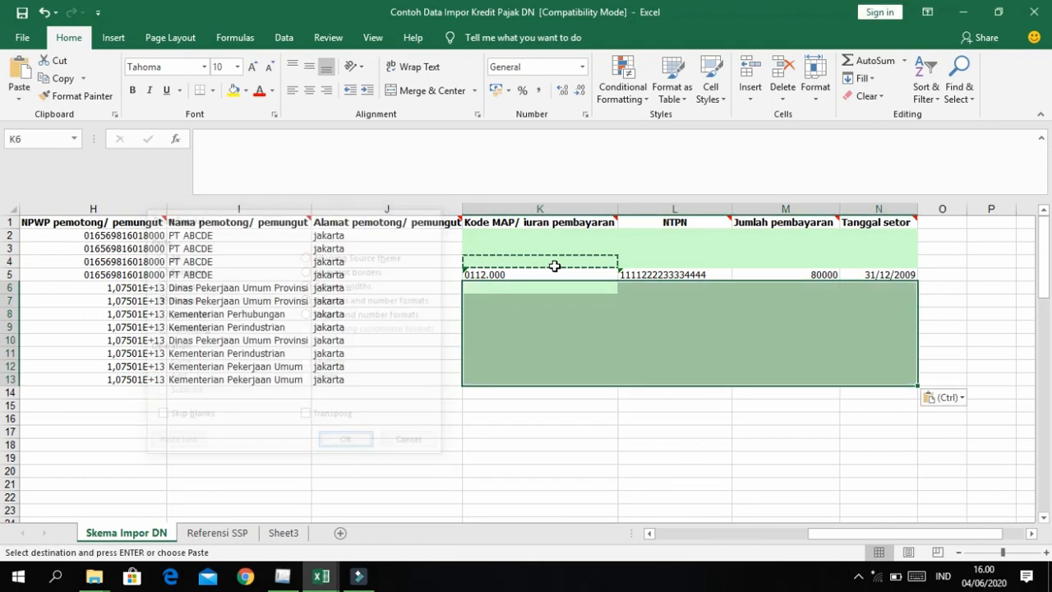
Step: Fill the Jenis PPh yang dipotong code 22 from A6 down through row 13, then select A14
key("Left")
key("Left")
key("Left")
key("Left")
key("Left")
key("Left")
key("Left")
key("Left")
key("Left")
key("Left")
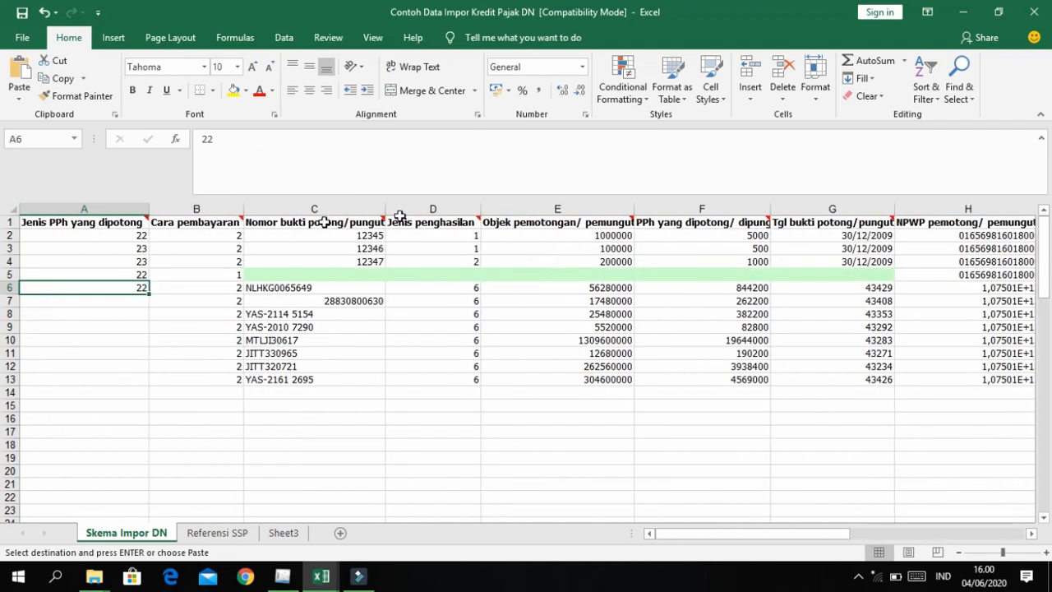
double_click(149, 295)
left_click(296, 315)
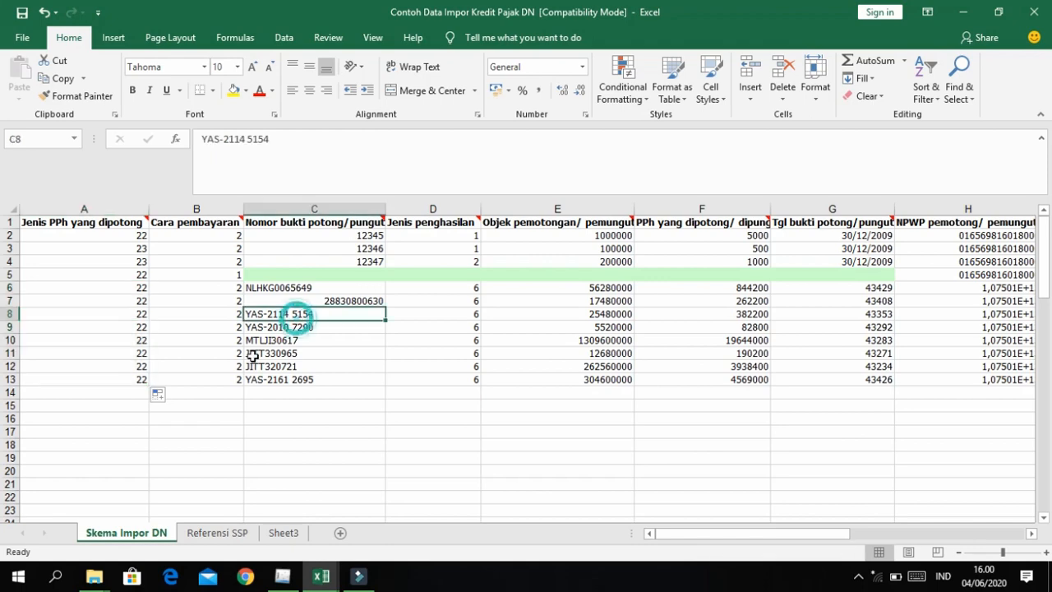
scroll(251, 353, "down", 1)
left_click(121, 367)
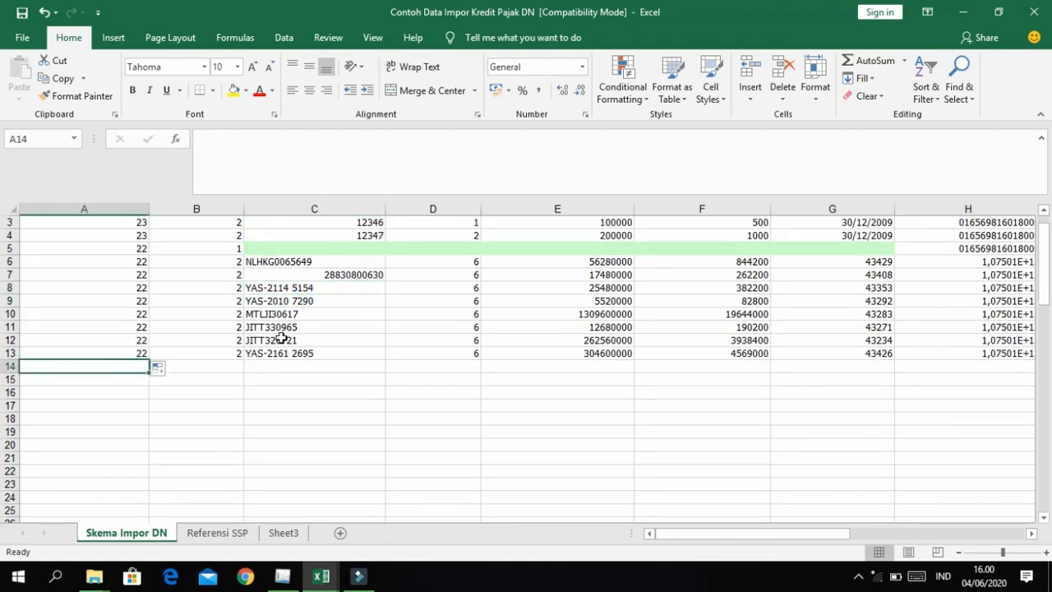
Step: Filter the PPh 22 list's Nama column to show every supplier except Dinas Pekerjaan Umum Provinsi Jawa Timur and the three Kementerian entries
key("alt+Tab")
scroll(367, 345, "up", 1)
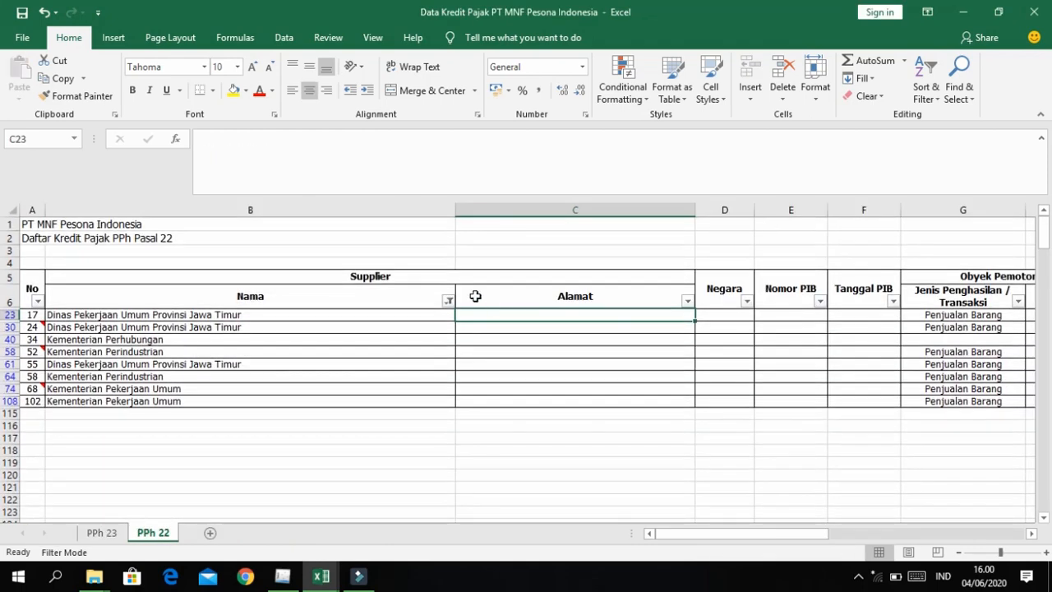
left_click(449, 301)
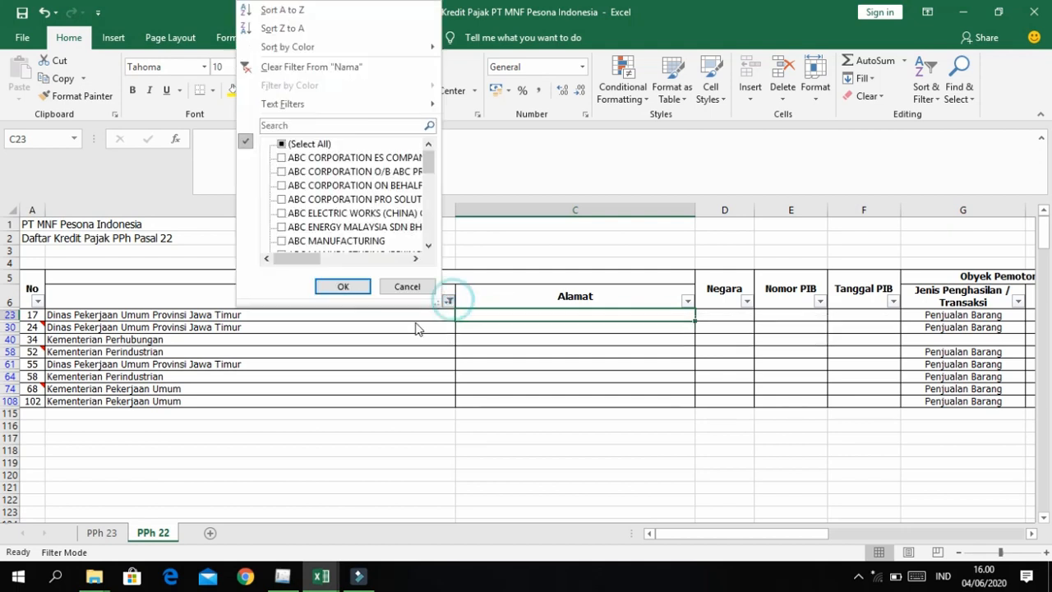
left_click_drag(429, 169, 344, 141)
left_click(294, 149)
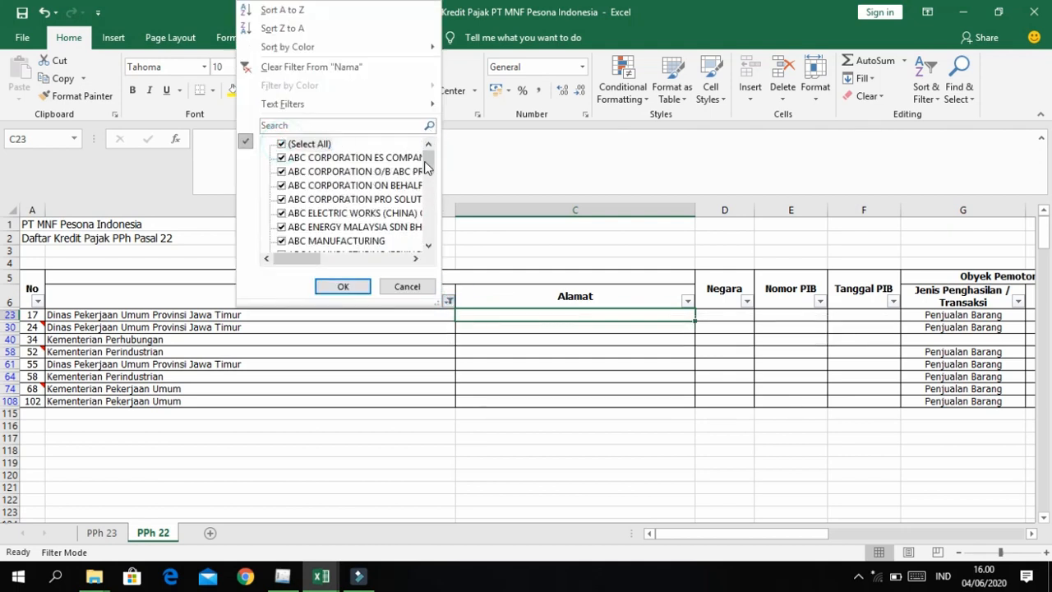
left_click_drag(426, 159, 412, 247)
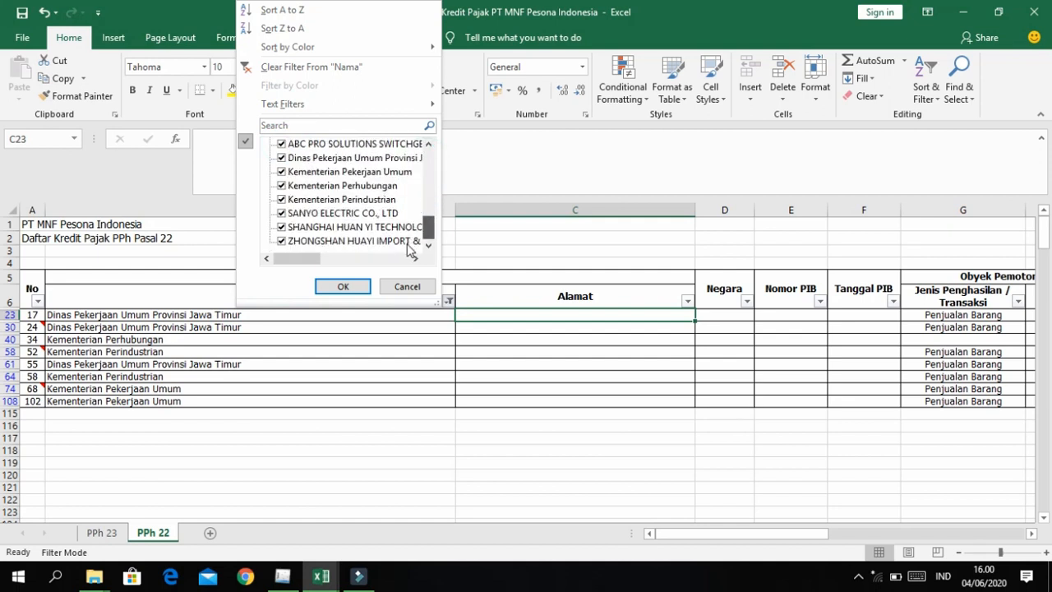
left_click(282, 198)
left_click(282, 186)
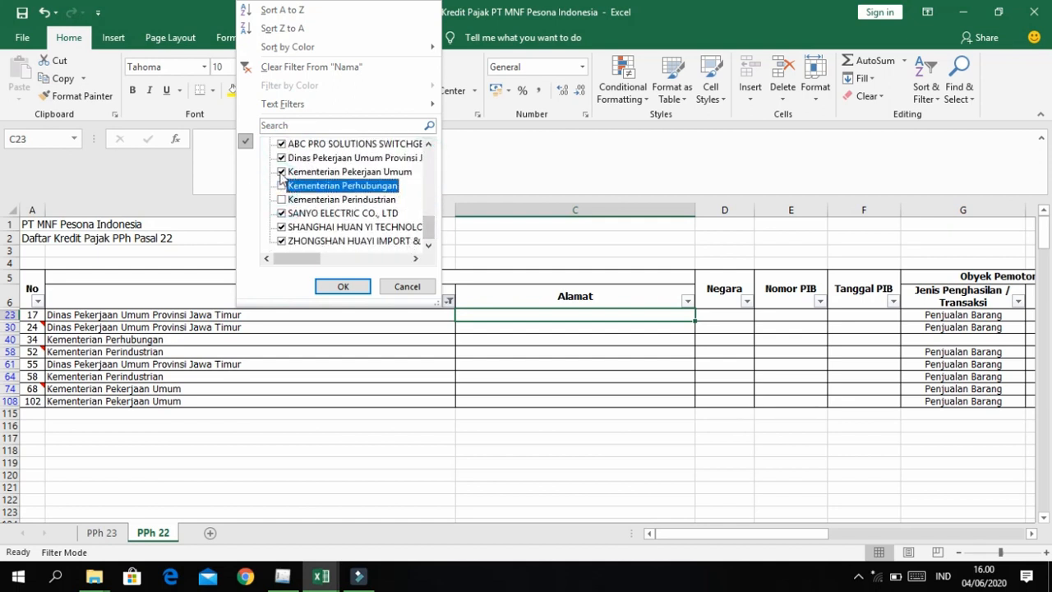
left_click(282, 172)
left_click(282, 158)
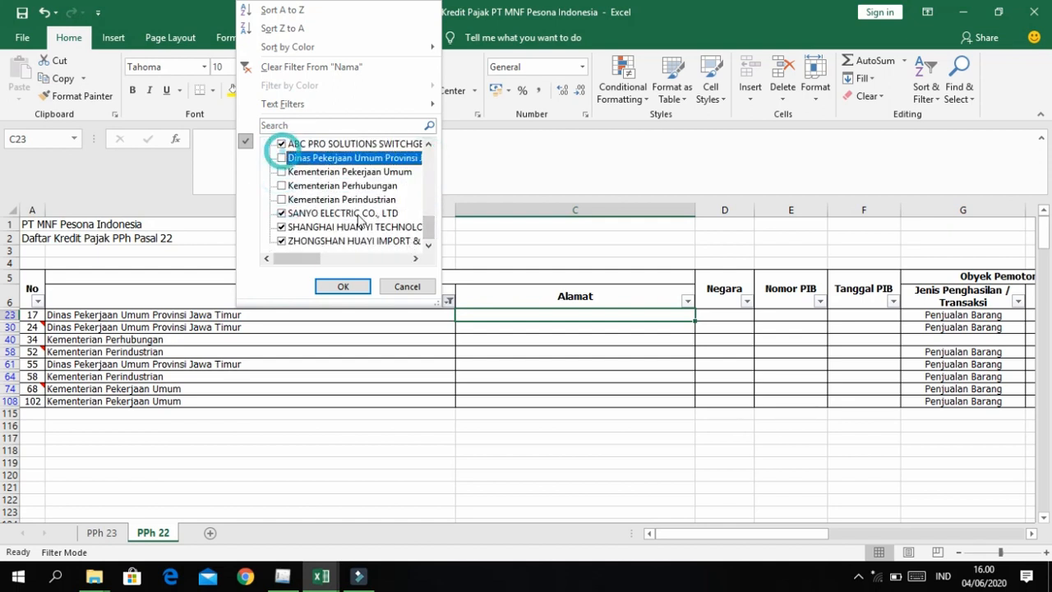
left_click(343, 288)
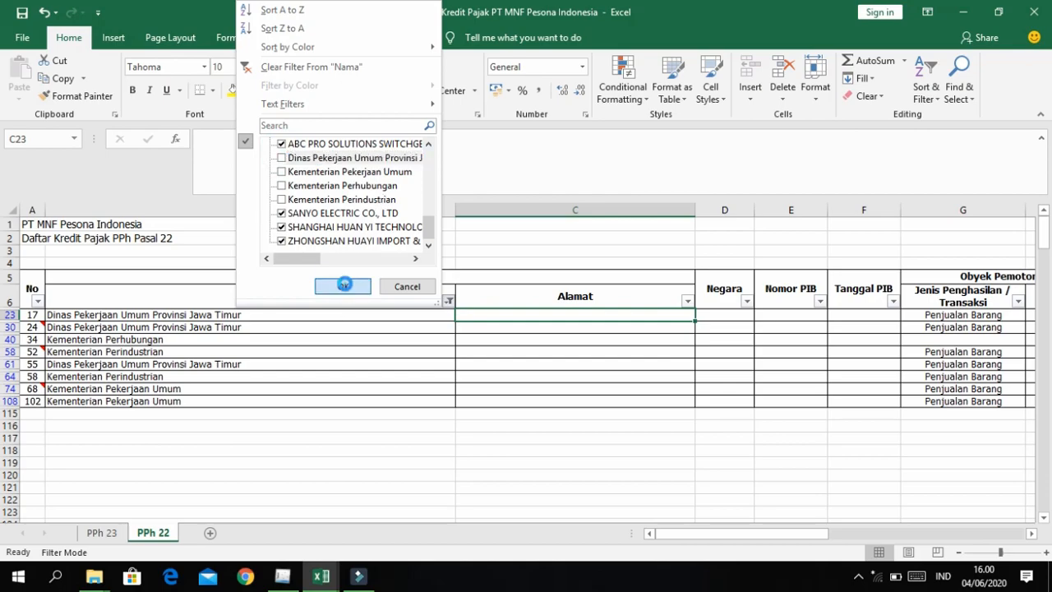
scroll(346, 417, "down", 1)
scroll(346, 416, "up", 1)
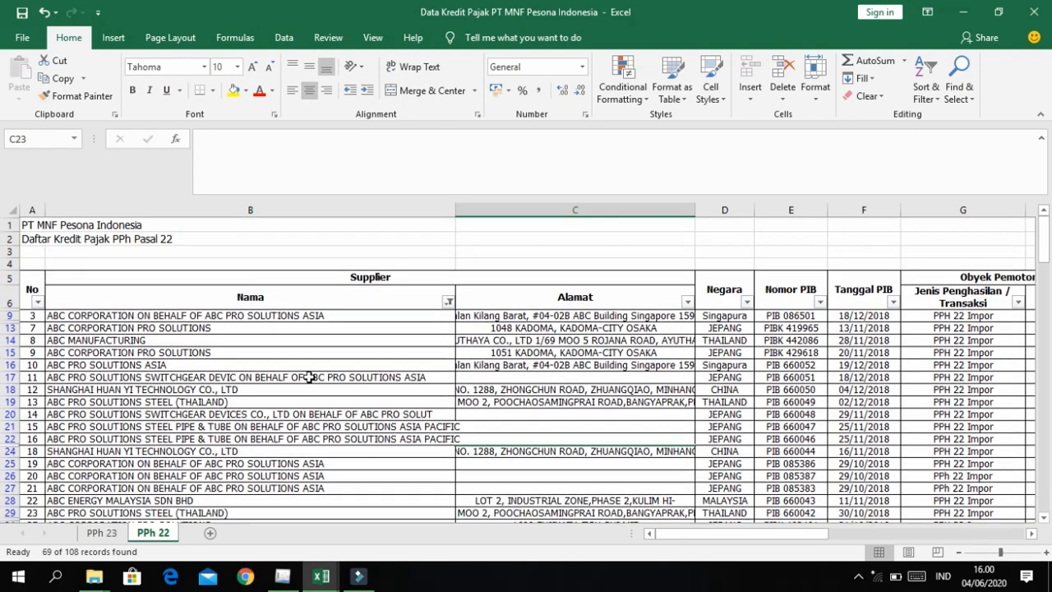
Step: Enter the Jenis PPh yang dipotong code 22 in A14 of Skema Impor DN
key("alt+Tab")
scroll(261, 366, "up", 1)
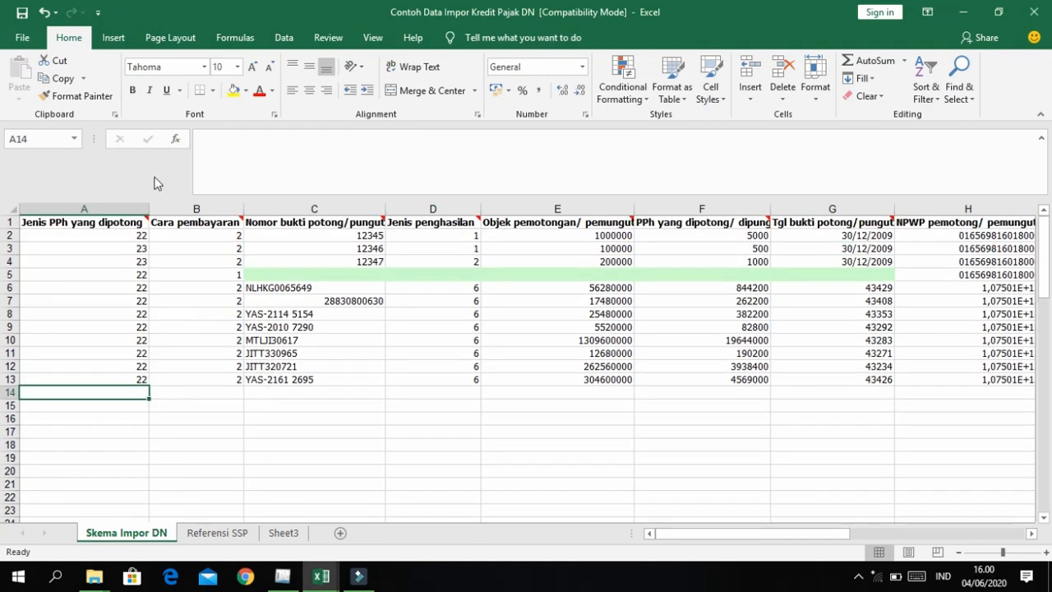
type("22")
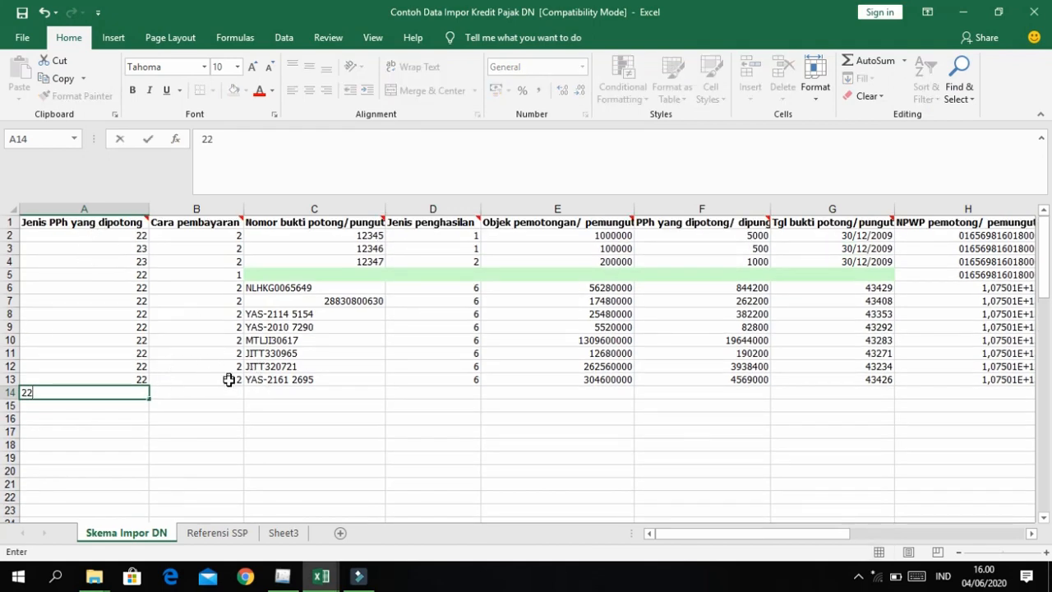
left_click(218, 389)
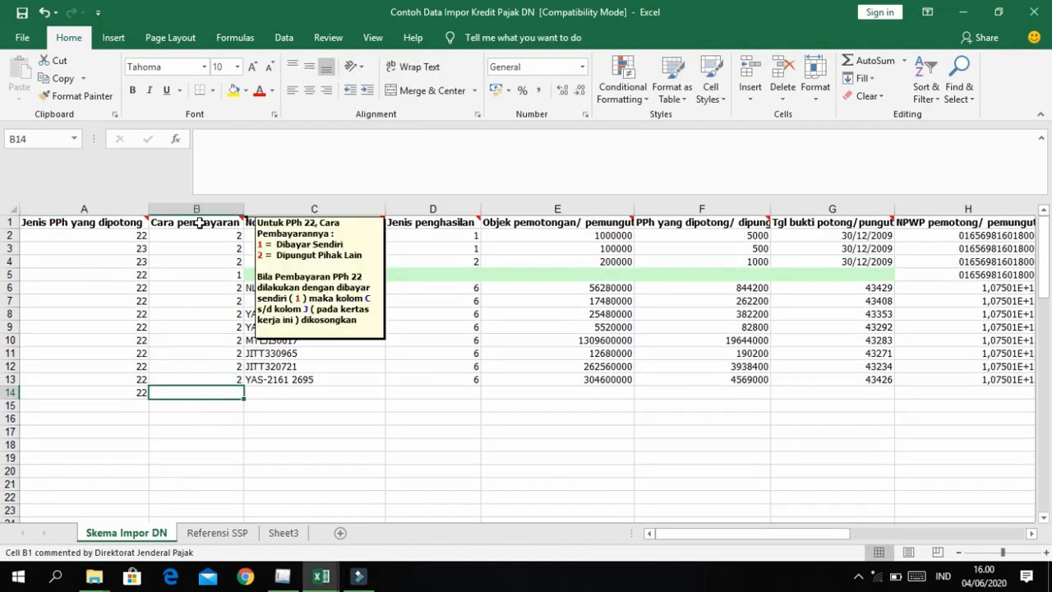
Step: Review the filtered PPh 22 records, including the entries offered by the Jenis Penghasilan / Transaksi filter
key("alt+Tab")
scroll(303, 406, "down", 2)
scroll(305, 401, "up", 1)
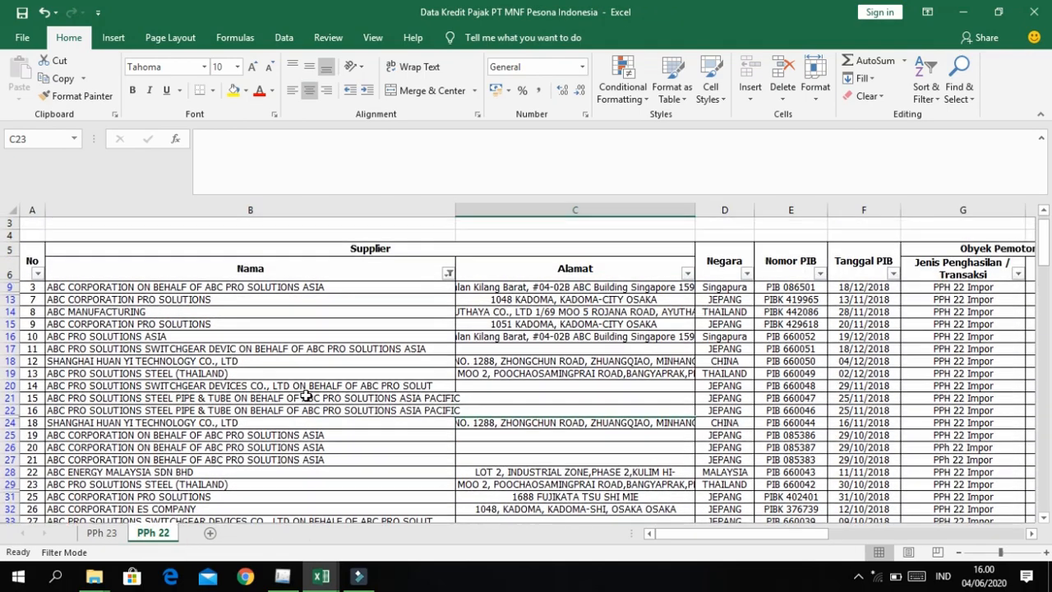
left_click(485, 288)
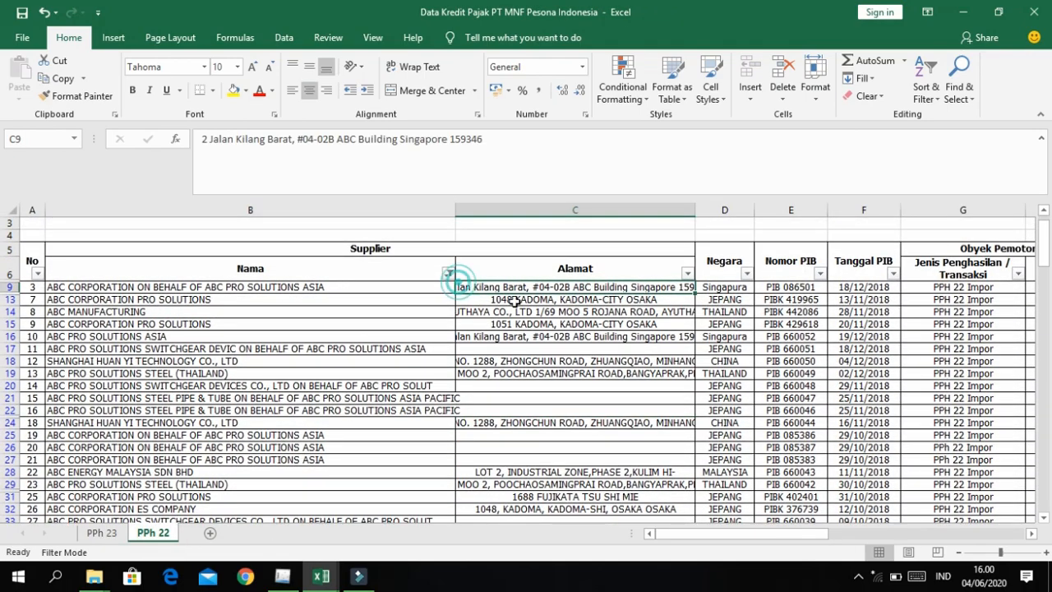
scroll(709, 351, "right", 3)
scroll(708, 351, "left", 4)
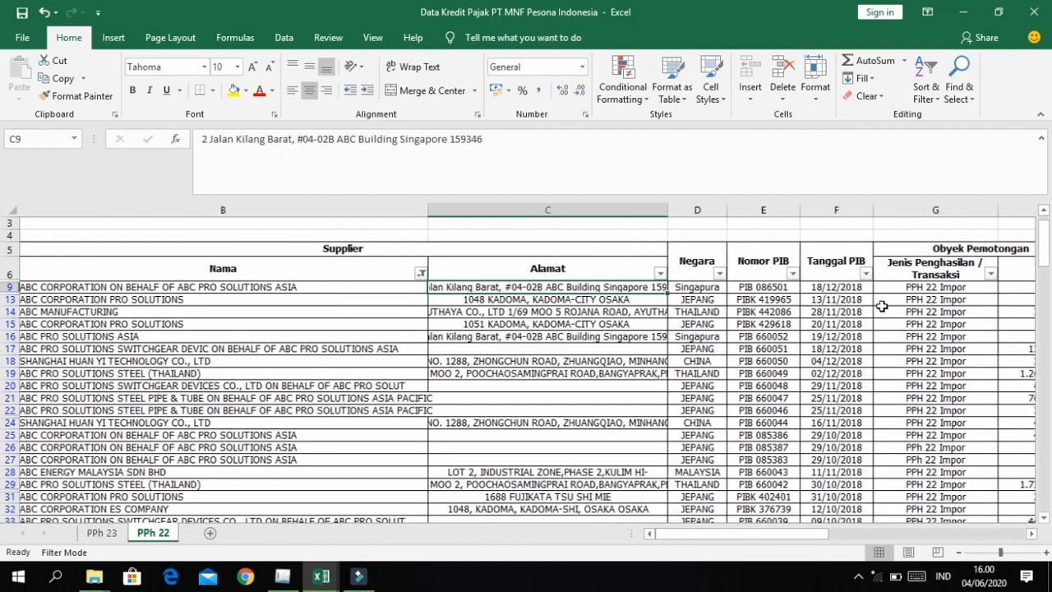
left_click(937, 301)
scroll(941, 301, "right", 6)
scroll(943, 301, "right", 3)
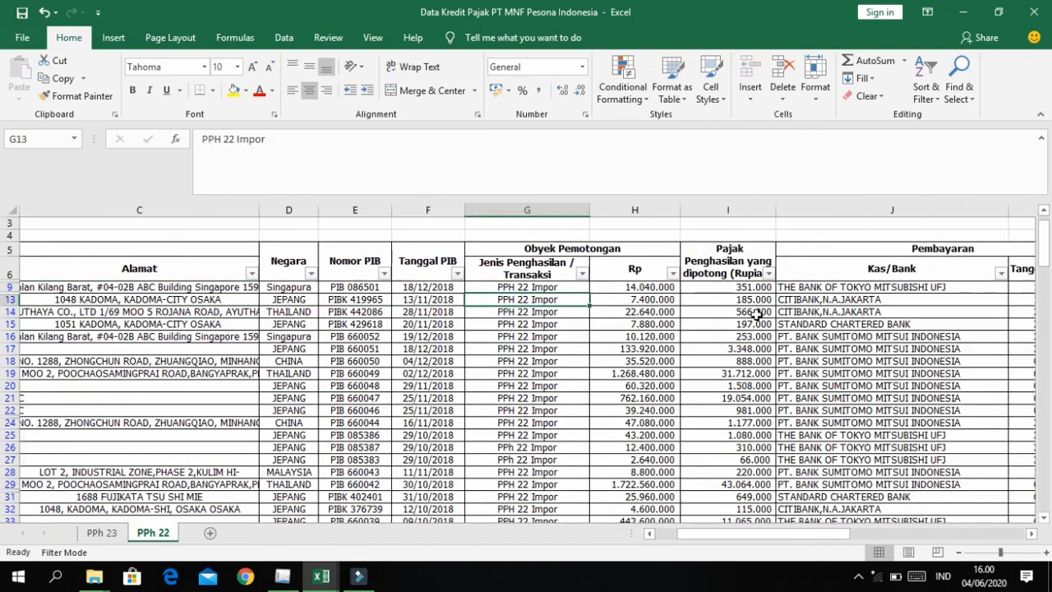
scroll(529, 345, "down", 20)
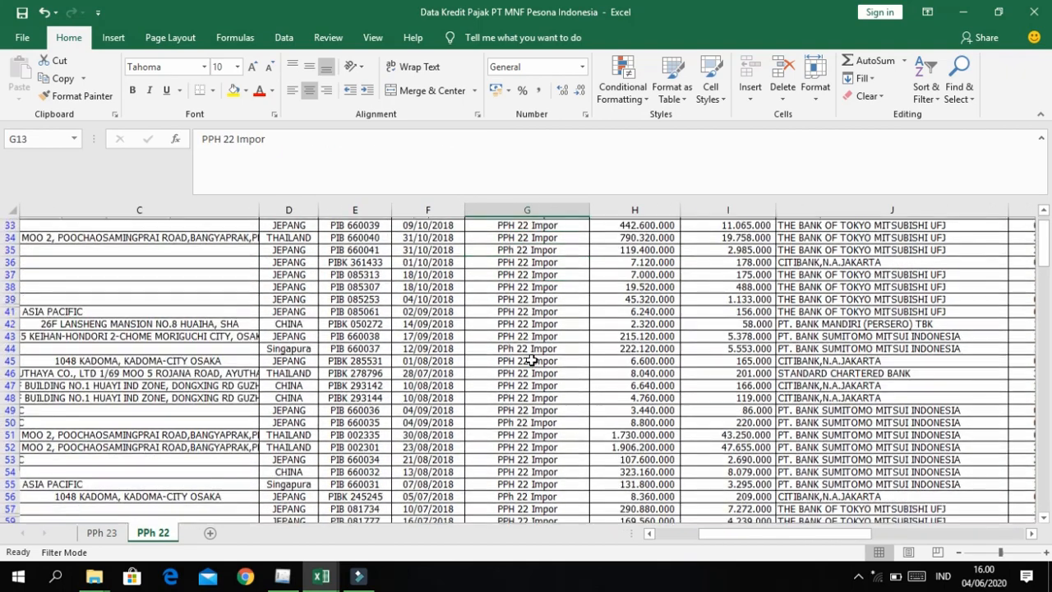
scroll(532, 360, "up", 20)
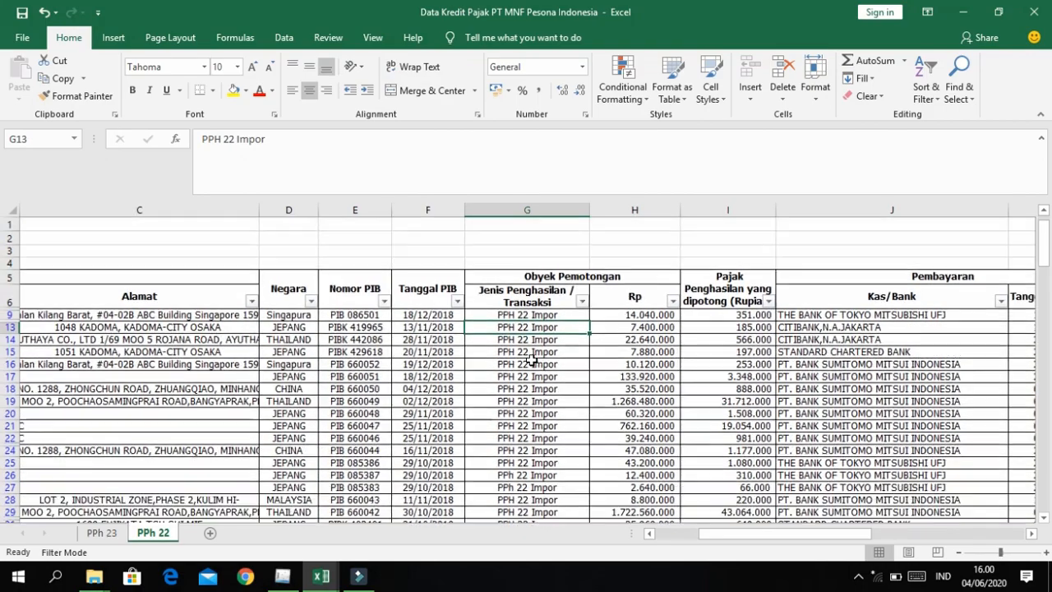
left_click(582, 303)
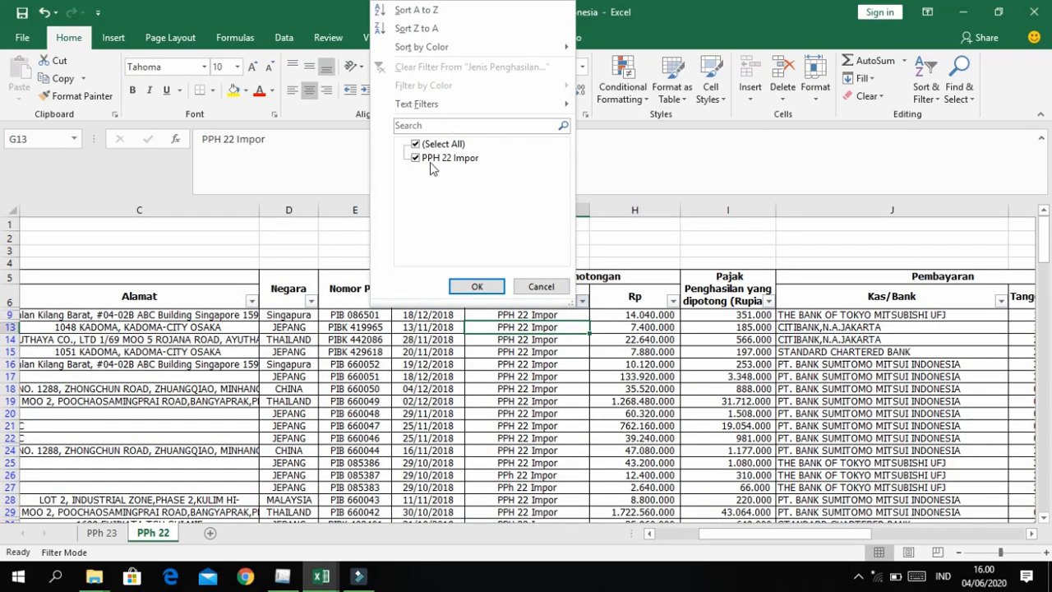
left_click(477, 286)
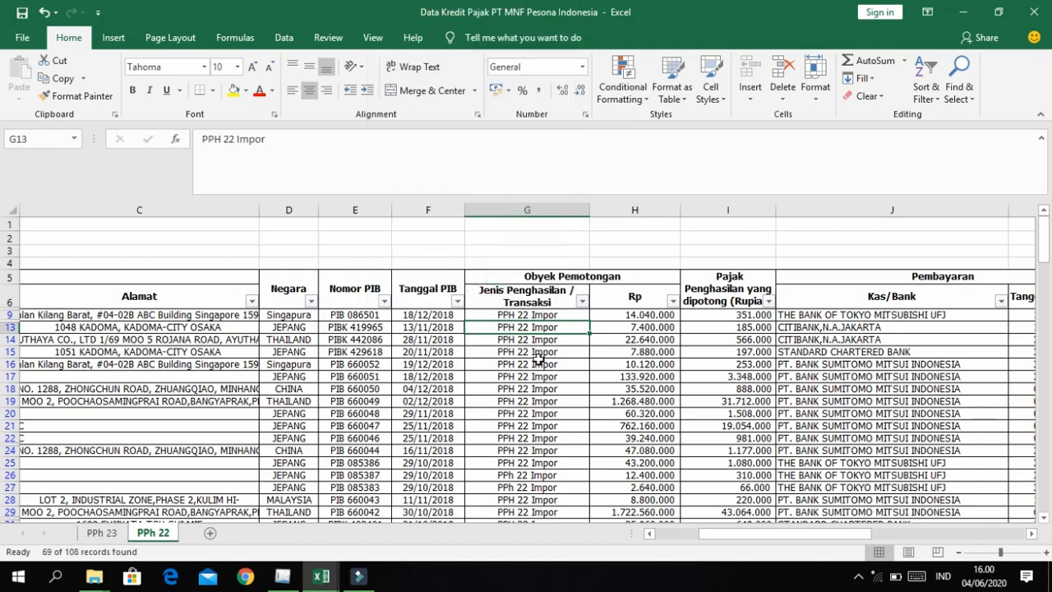
Step: Enter the Cara pembayaran code 1 in B14 of Skema Impor DN and select C14
key("alt+Tab")
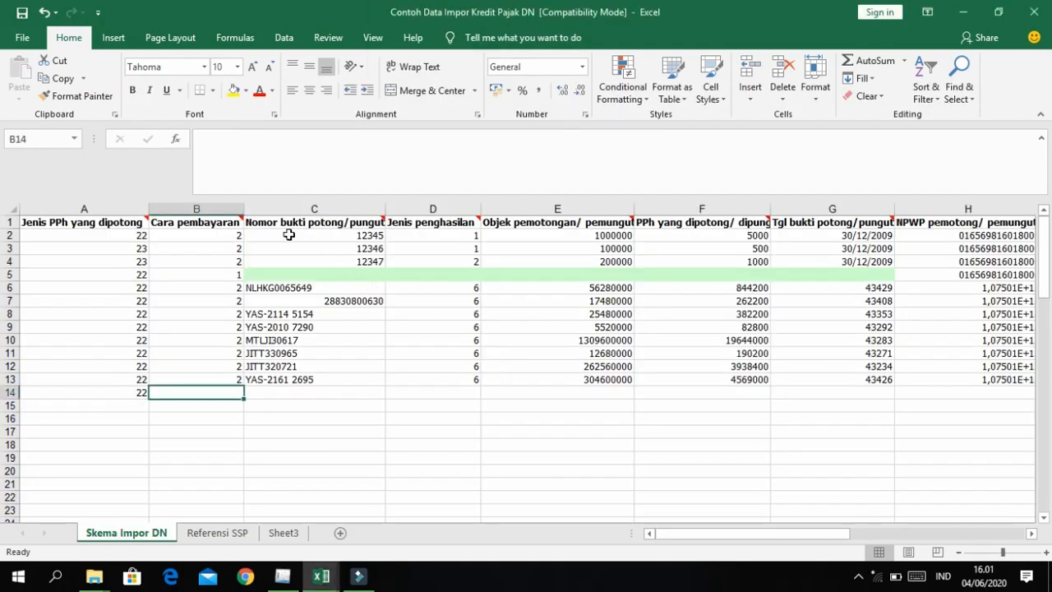
mouse_move(212, 224)
type("1")
left_click(274, 388)
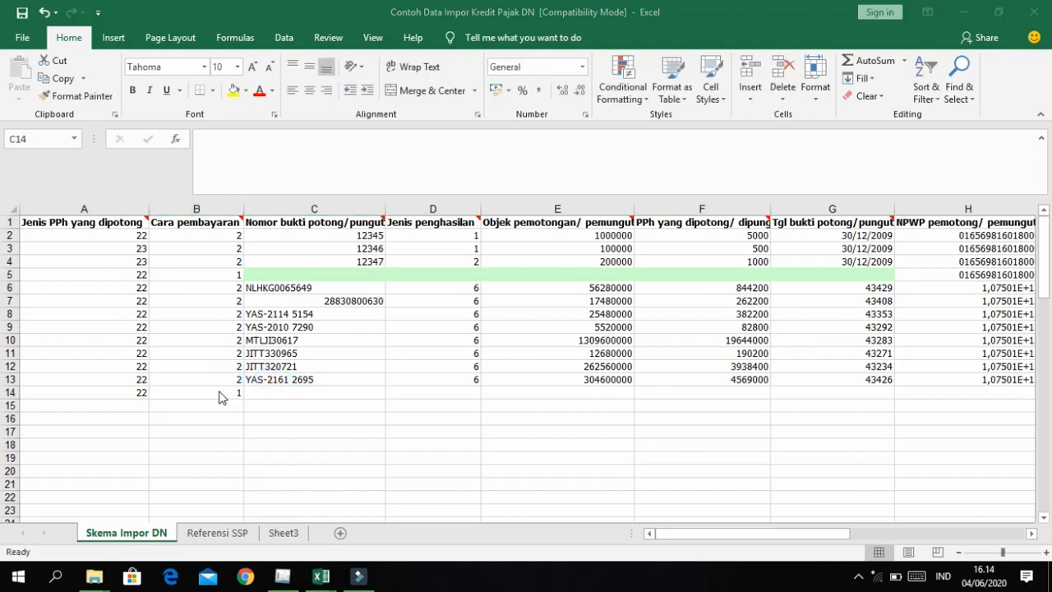
left_click(265, 399)
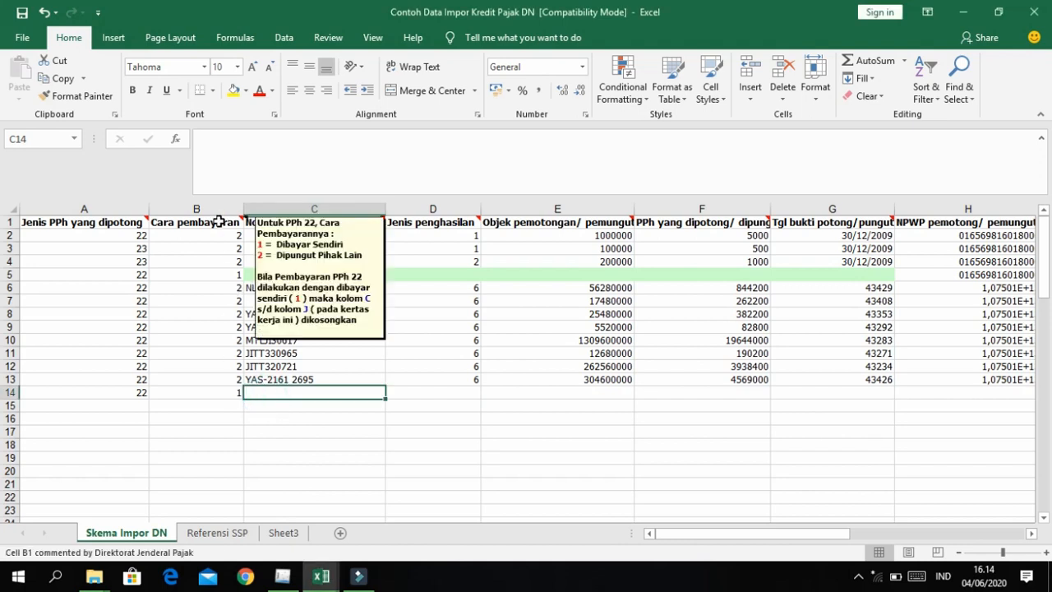
Step: Check the Cara pembayaran note and the row 5 example for how a self-paid PPh 22 record is filled in
mouse_move(222, 226)
left_click(238, 273)
left_click(277, 275)
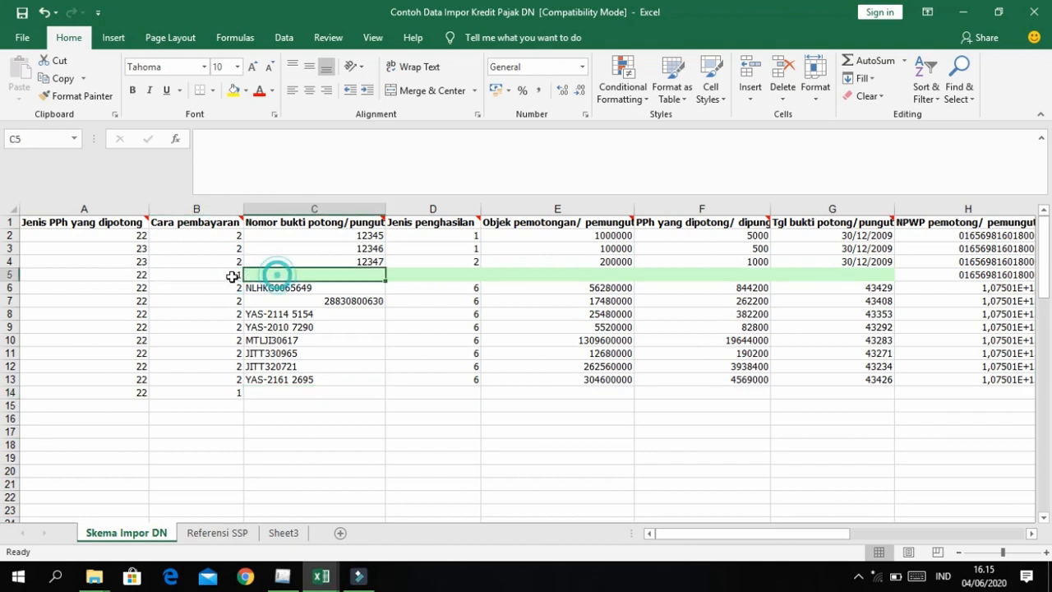
left_click(214, 277)
left_click(106, 283)
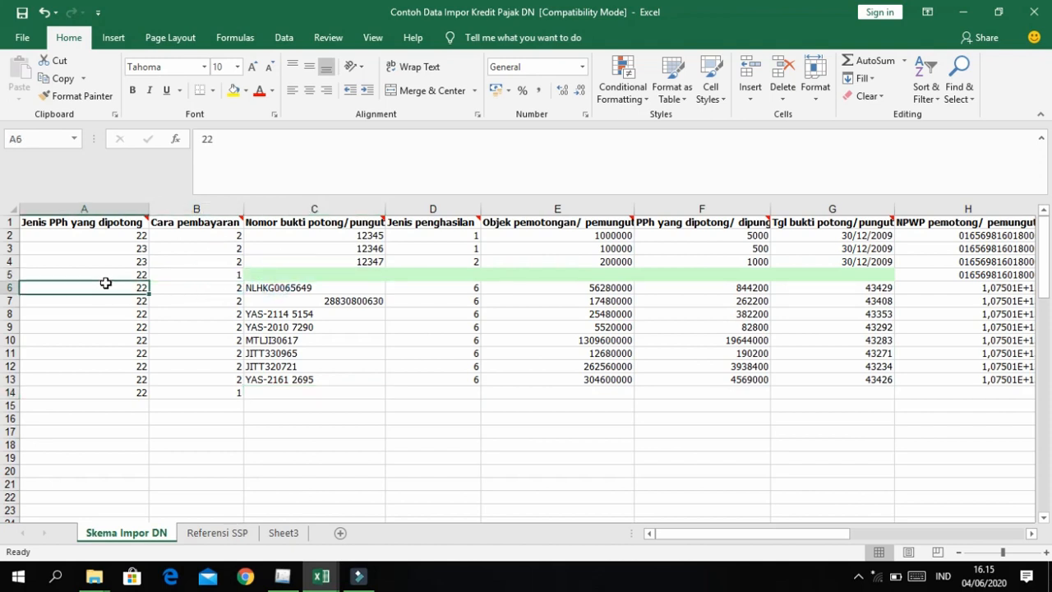
left_click(41, 272)
left_click(223, 278)
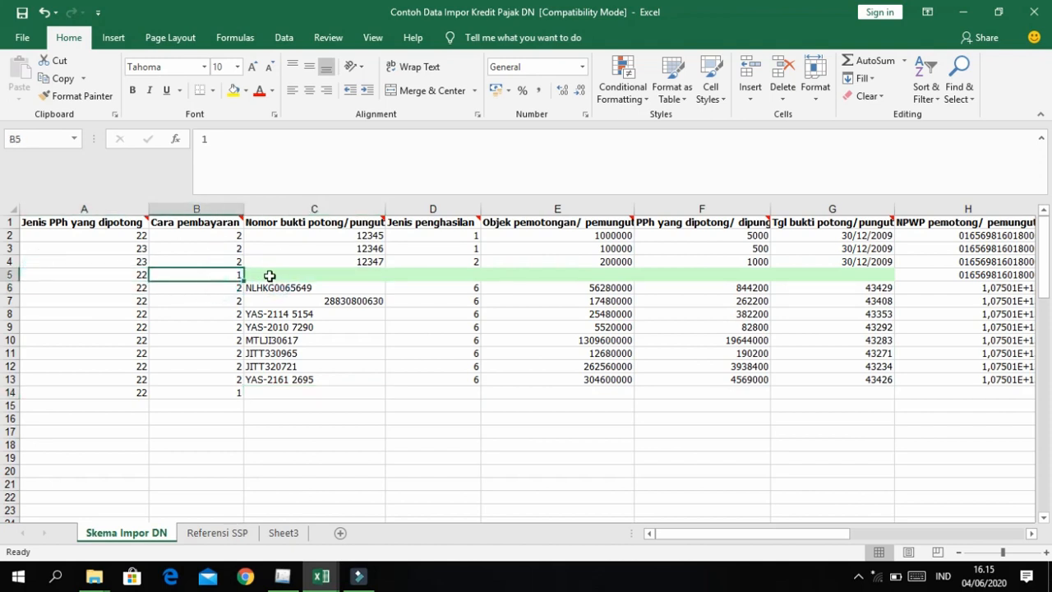
Step: Copy the blank green-shaded cells C5:G5 and paste only their formats over C14:G14
left_click(269, 277)
key("shift+Right")
key("shift+Right")
key("shift+Right")
key("shift+Right")
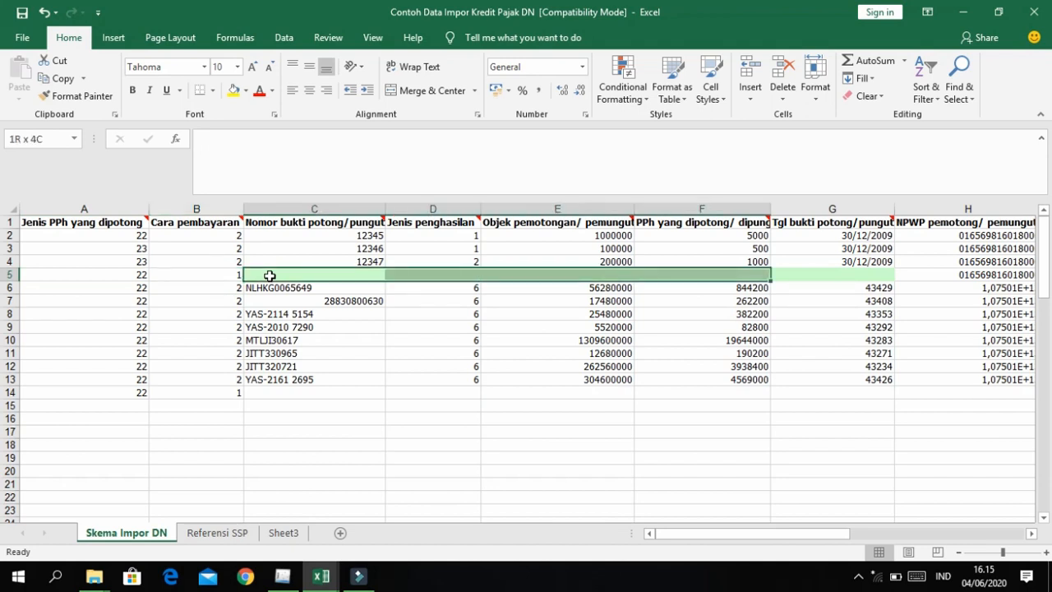
key("ctrl+c")
key("Down")
key("Down")
key("Down")
key("Down")
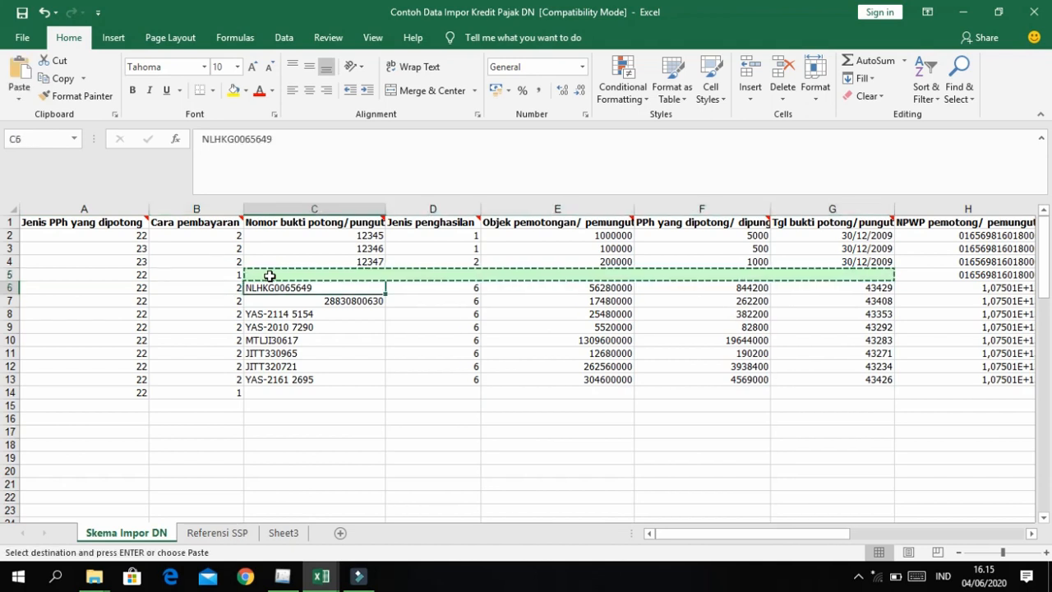
key("Down")
key("Down")
key("Down")
key("Down")
key("Down")
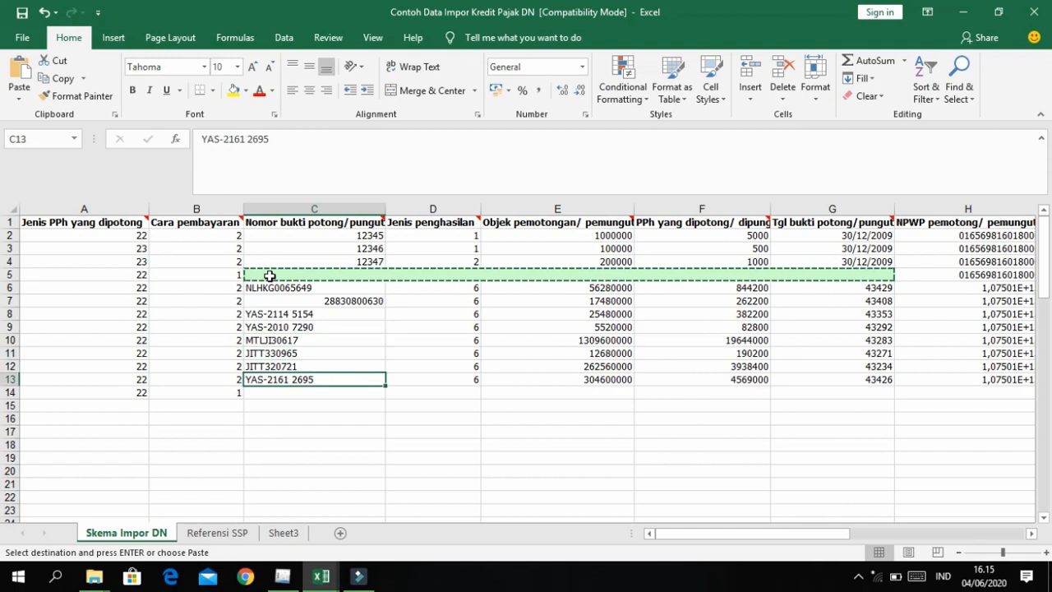
key("shift+Right")
key("shift+Right")
key("shift+Right")
key("shift+Right")
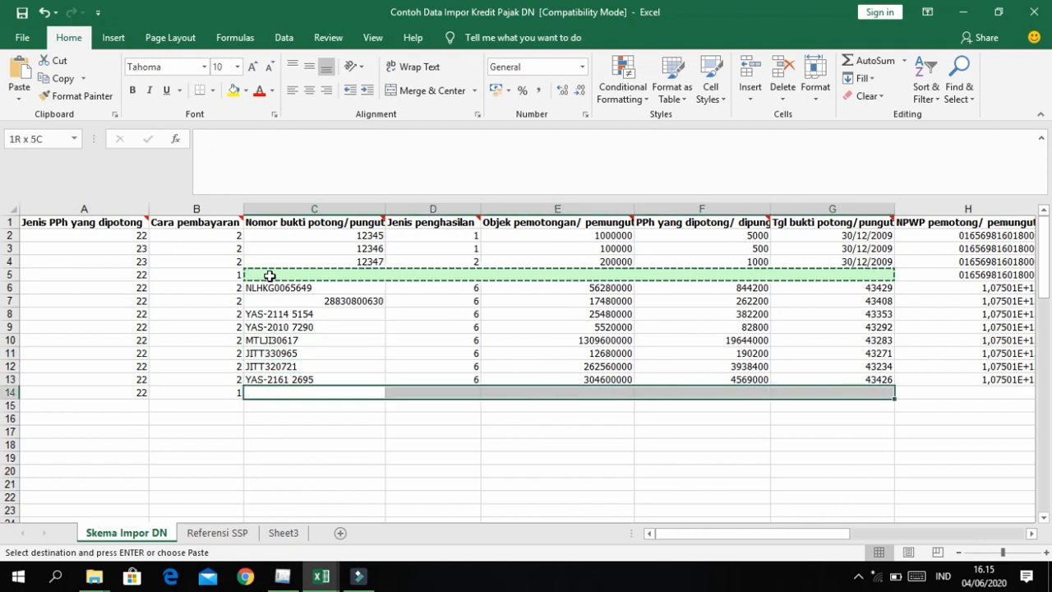
key("ctrl+alt+v")
key("v")
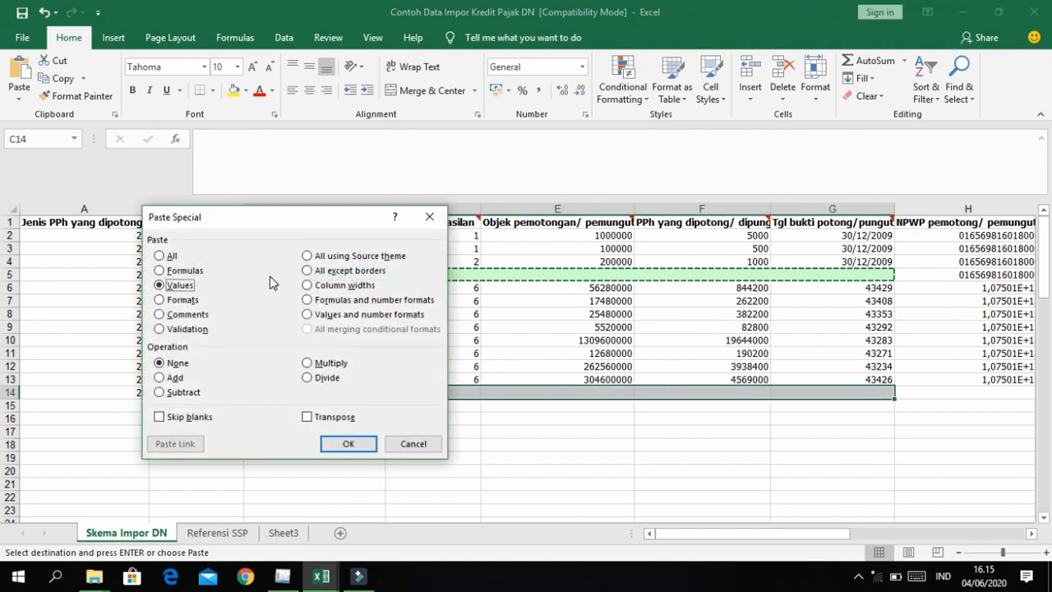
key("t")
key("Return")
Step: Select H14 as the NPWP target, check its column note, and copy the filtered suppliers' NPWP entries N9:N112 from the PPh 22 list
key("Right")
key("Right")
key("Right")
key("Right")
key("Right")
key("Right")
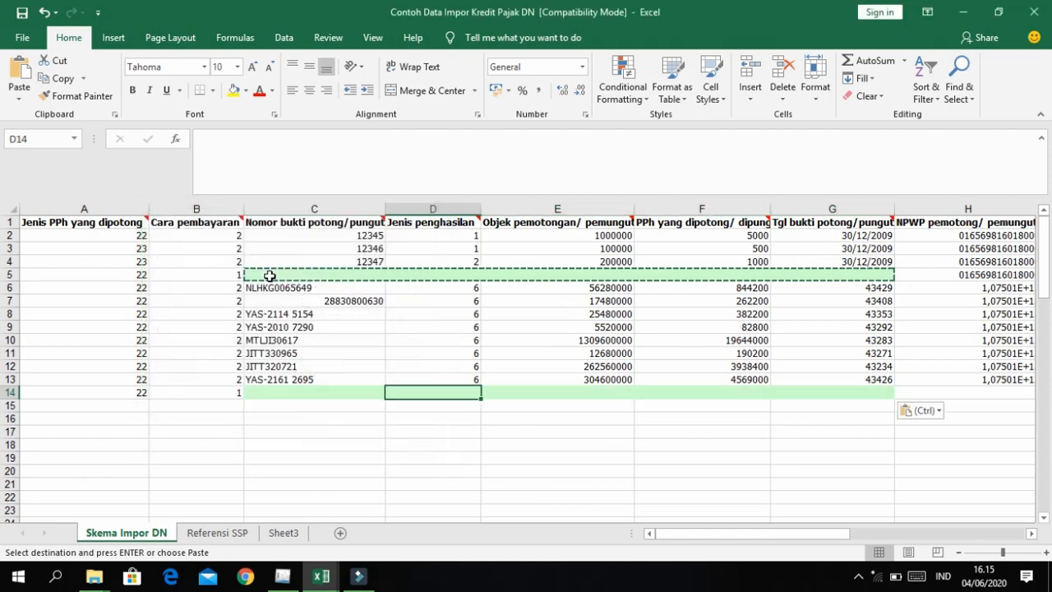
key("Right")
key("Left")
key("Left")
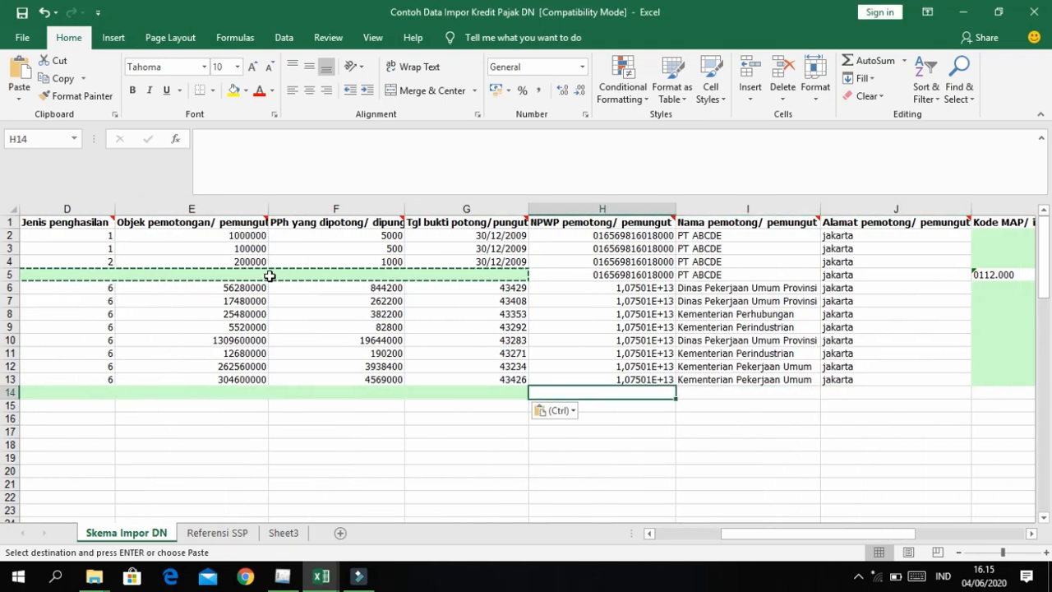
key("Right")
key("Left")
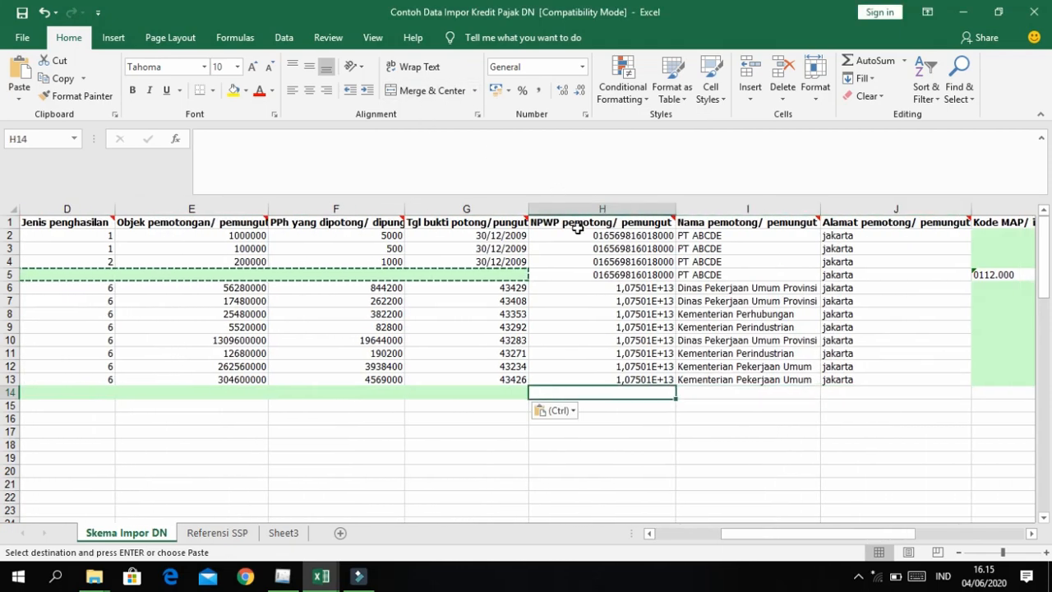
mouse_move(571, 224)
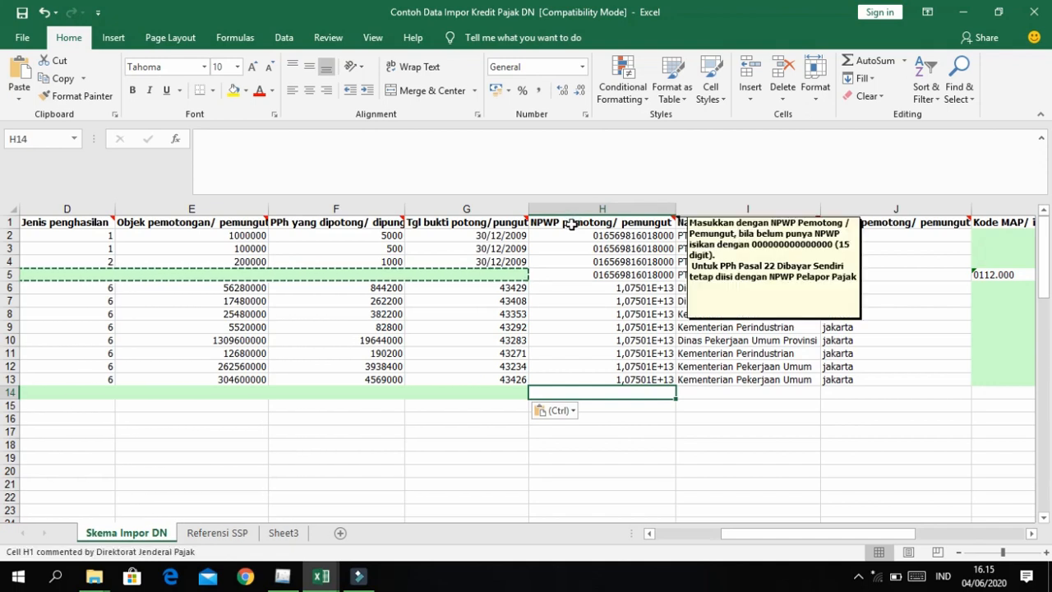
key("alt+Tab")
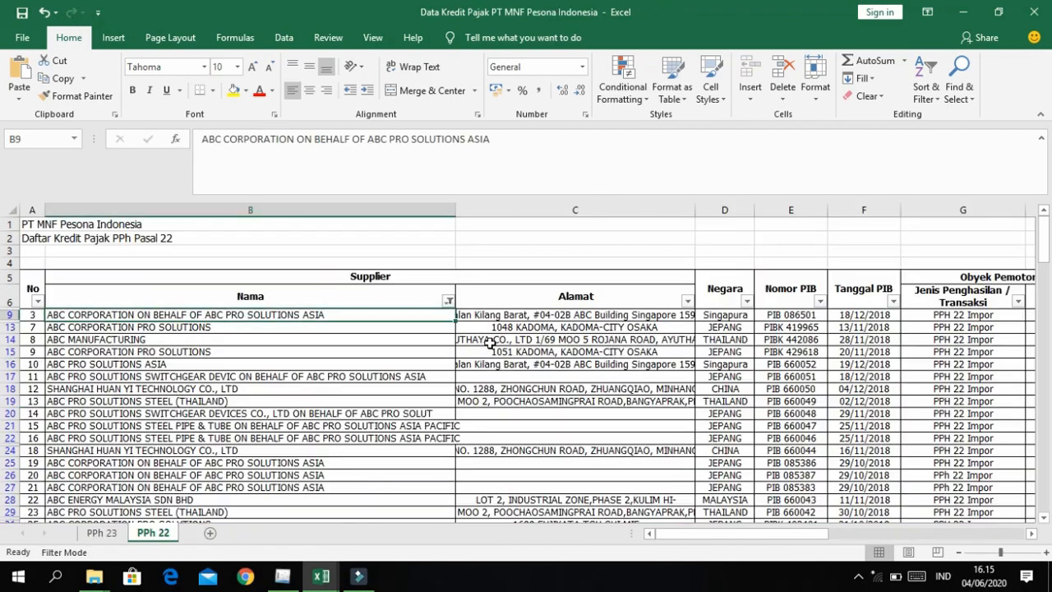
scroll(490, 342, "right", 5)
scroll(490, 342, "right", 5)
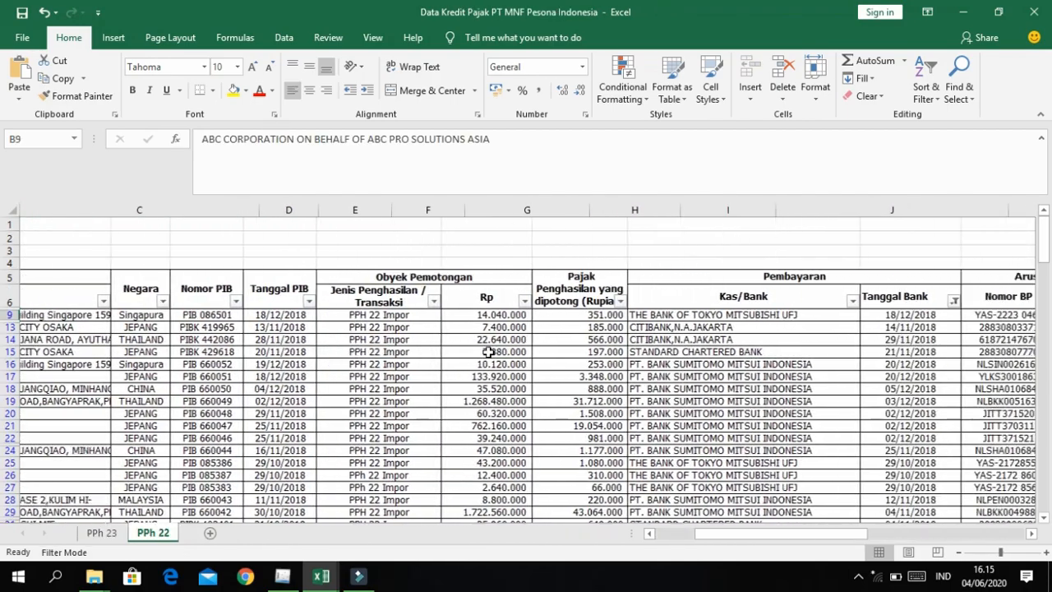
left_click(735, 315)
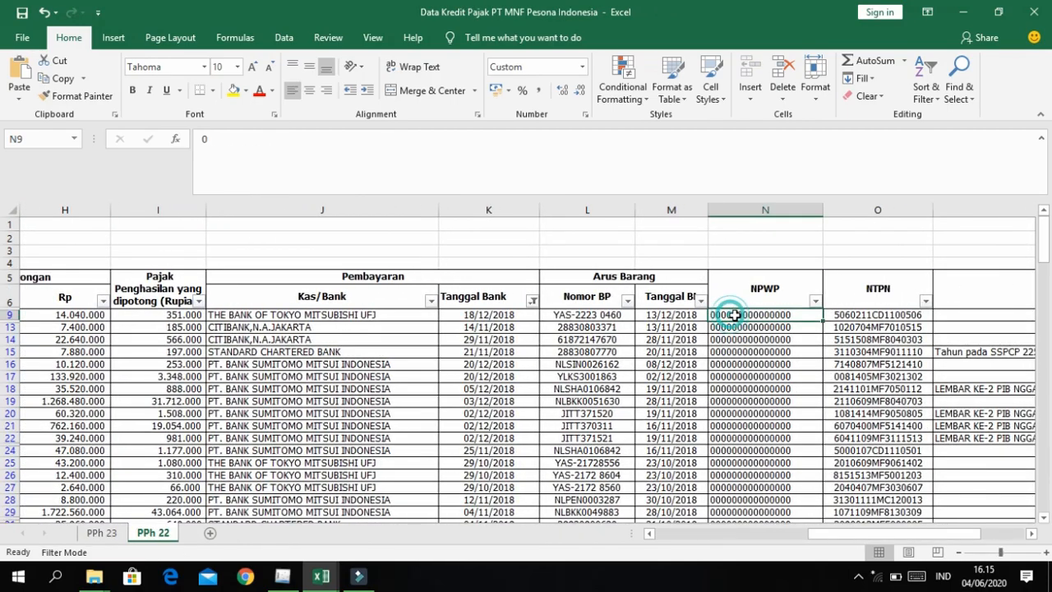
key("ctrl+shift+Down")
key("ctrl+c")
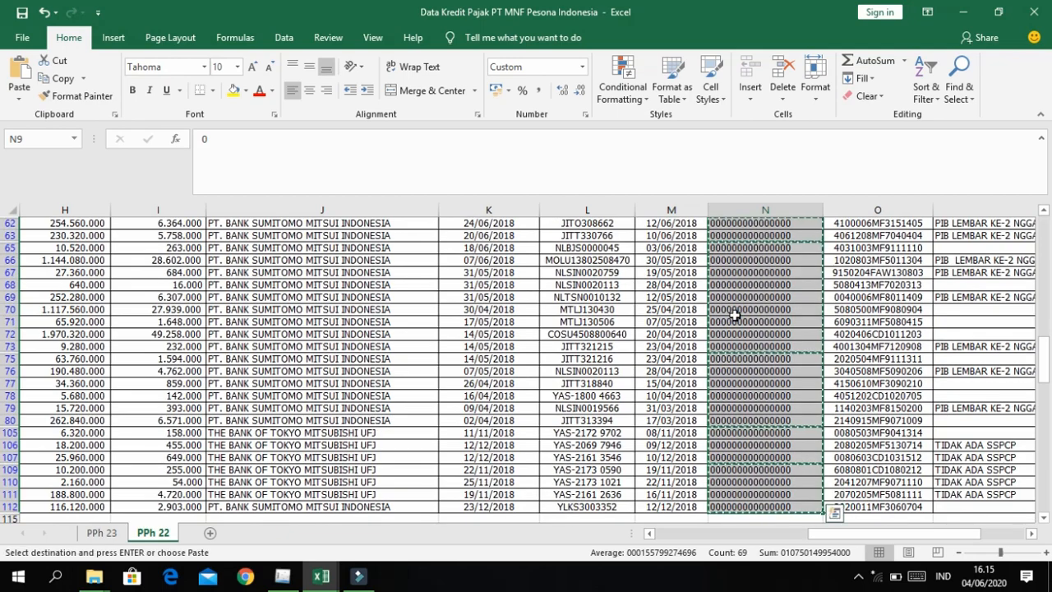
Step: Paste the copied NPWP entries as values from H14 downward in Skema Impor DN and select I14
key("alt+Tab")
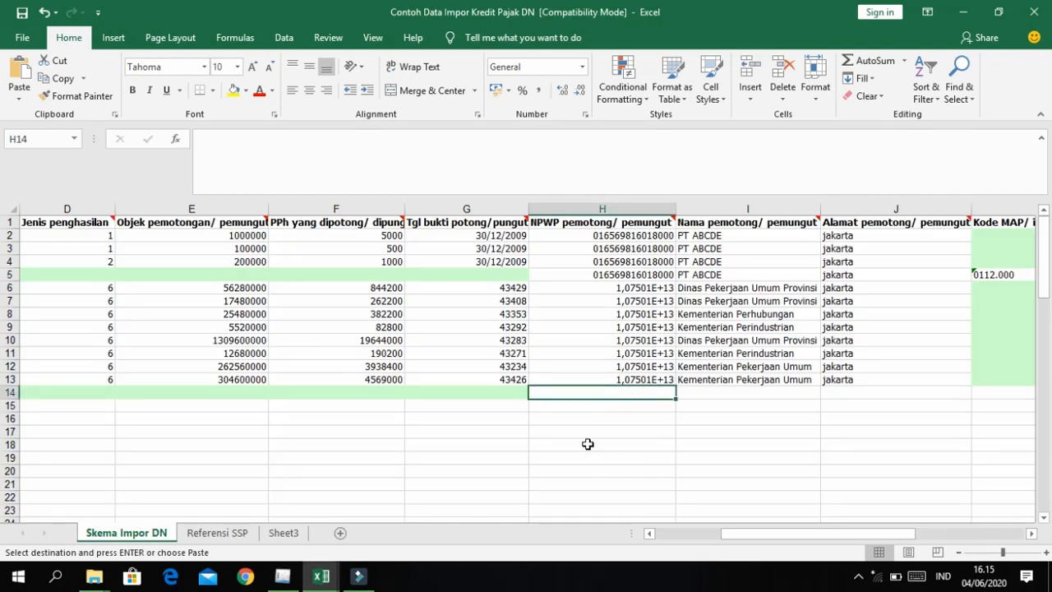
key("alt+Tab")
scroll(498, 337, "left", 5)
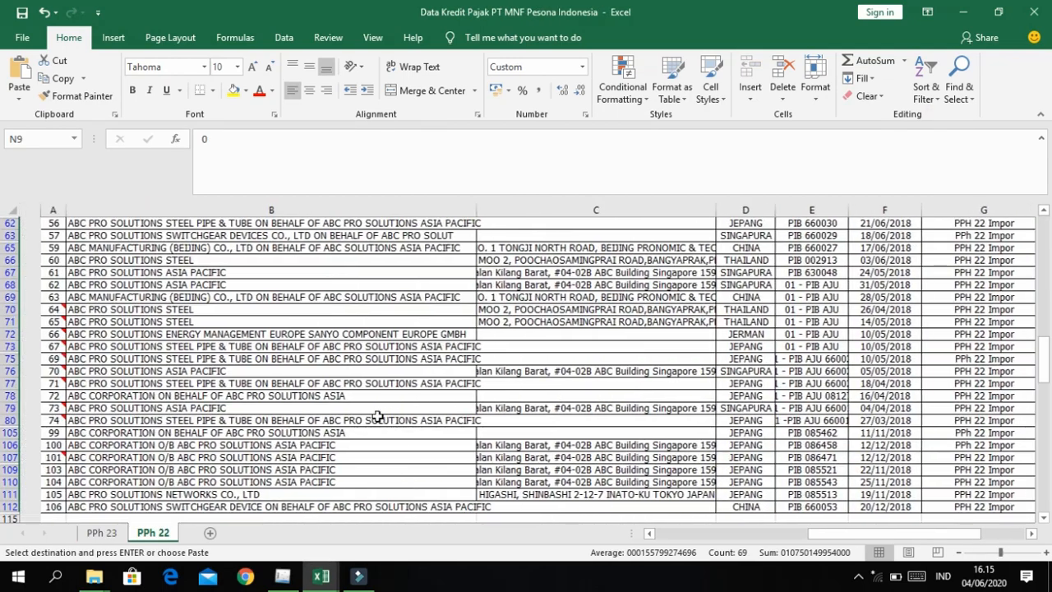
scroll(497, 337, "up", 15)
scroll(497, 337, "up", 2)
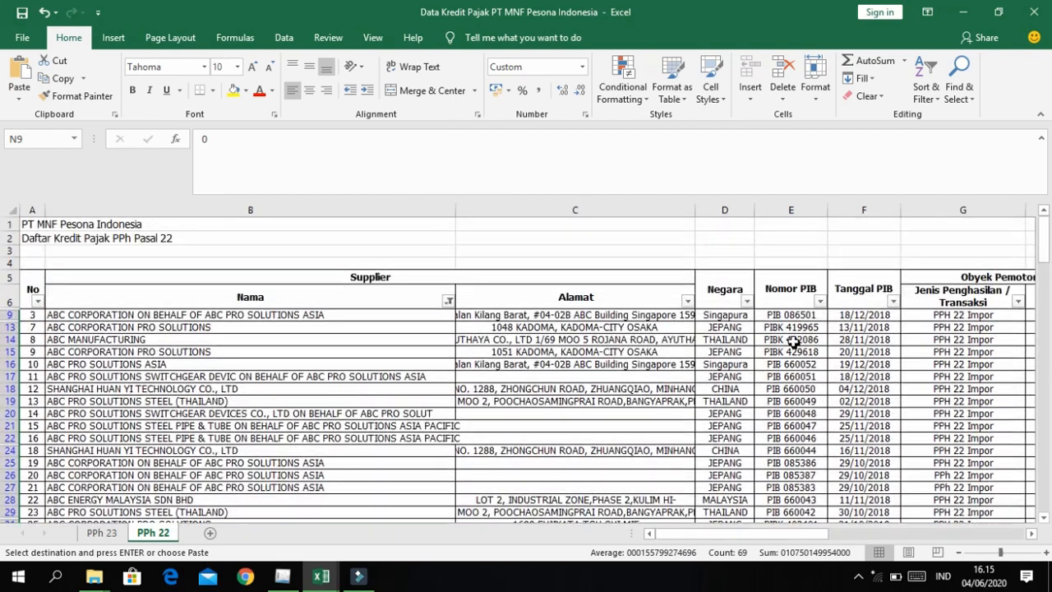
scroll(732, 413, "down", 5)
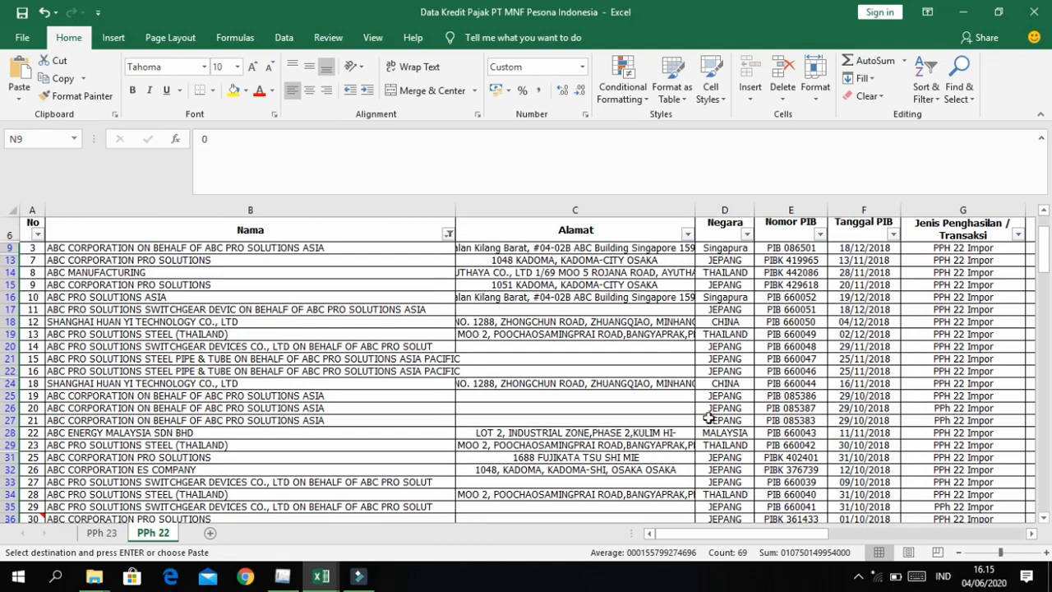
key("alt+Tab")
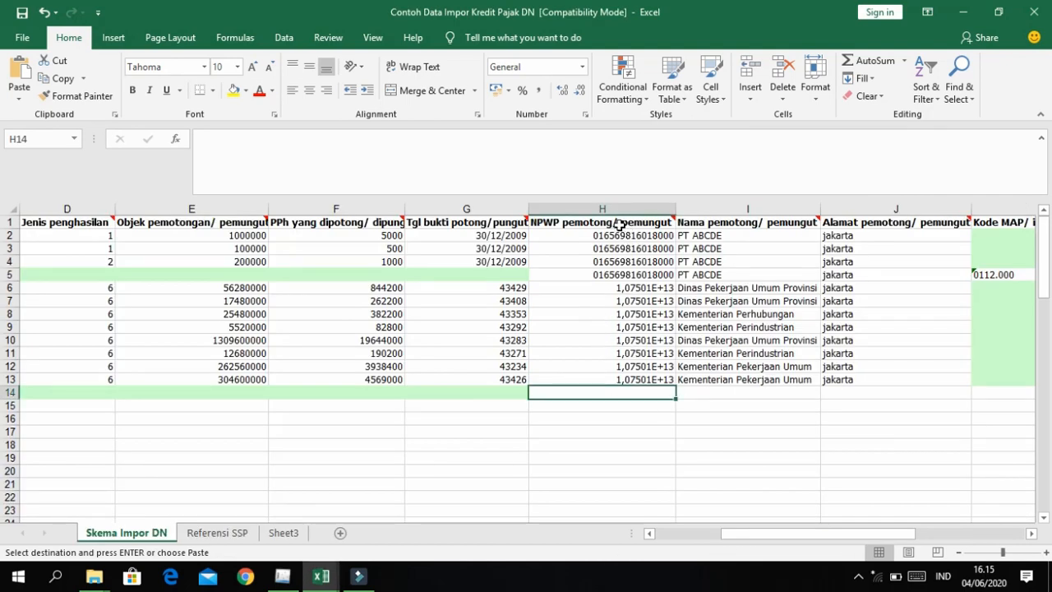
mouse_move(620, 225)
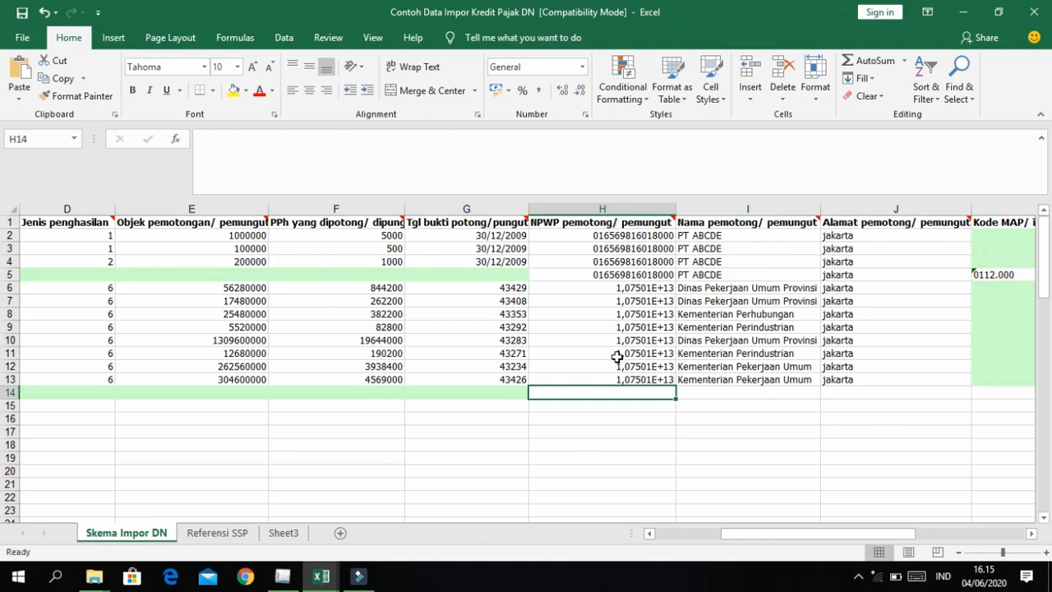
key("ctrl+alt+v")
key("v")
key("Return")
key("Right")
key("Right")
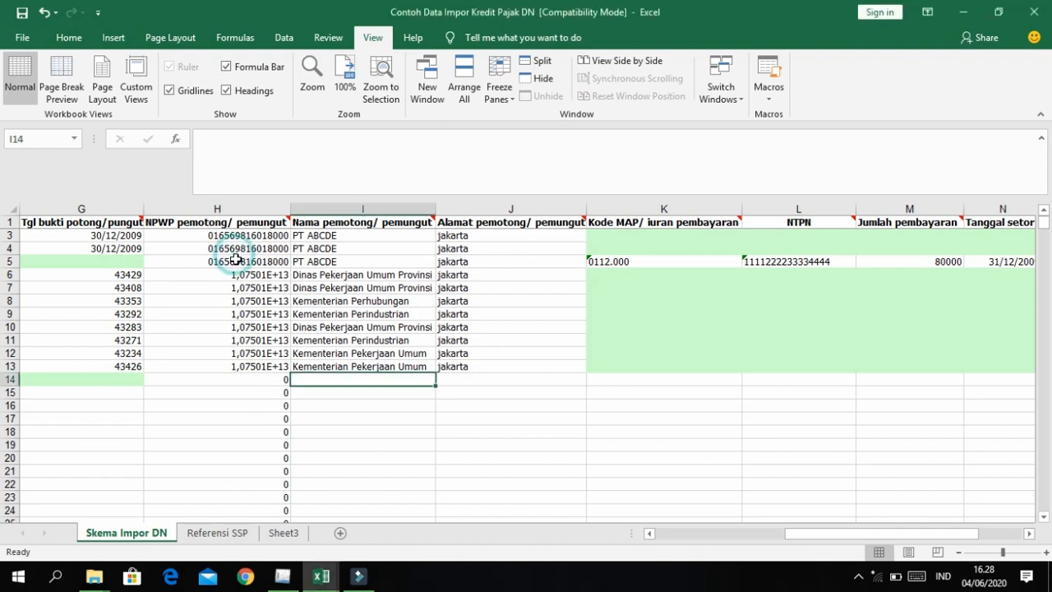
Step: Copy the number format of H5 onto the NPWP entries from H6 downward by pasting formats only
left_click(238, 260)
key("ctrl+c")
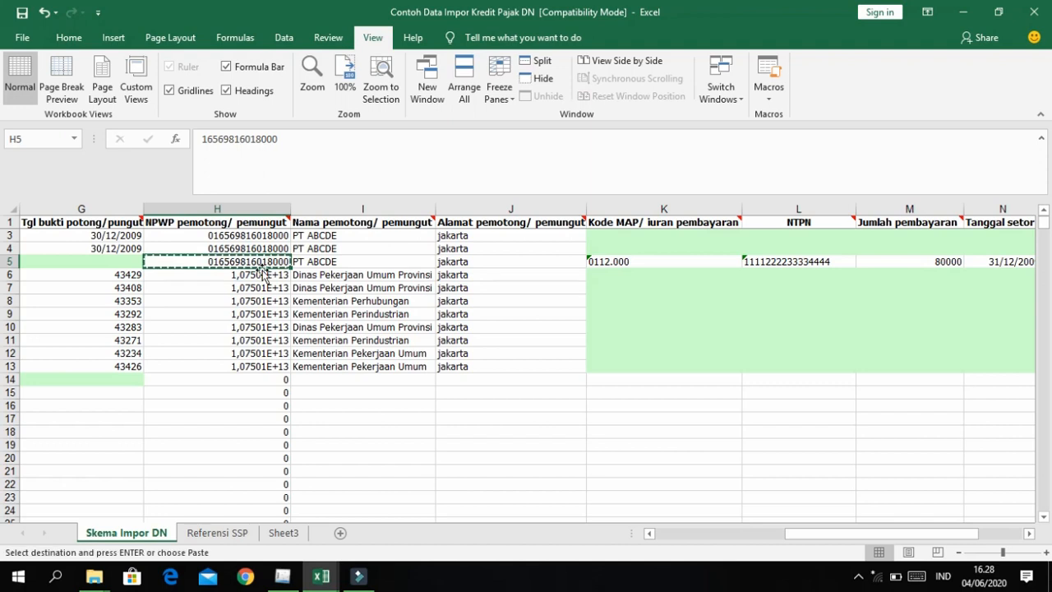
left_click(249, 277)
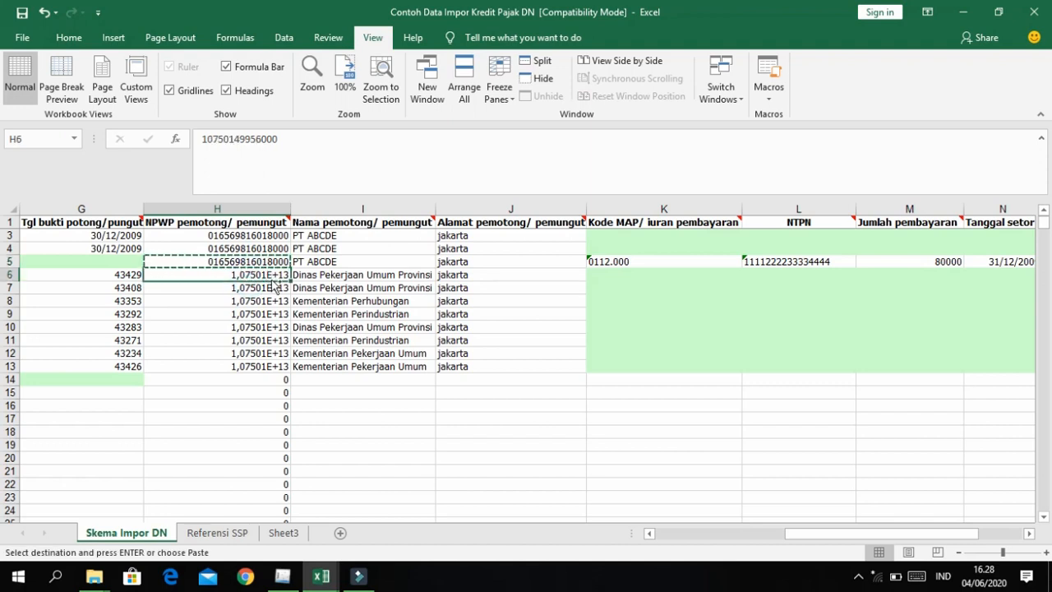
key("ctrl+shift+Down")
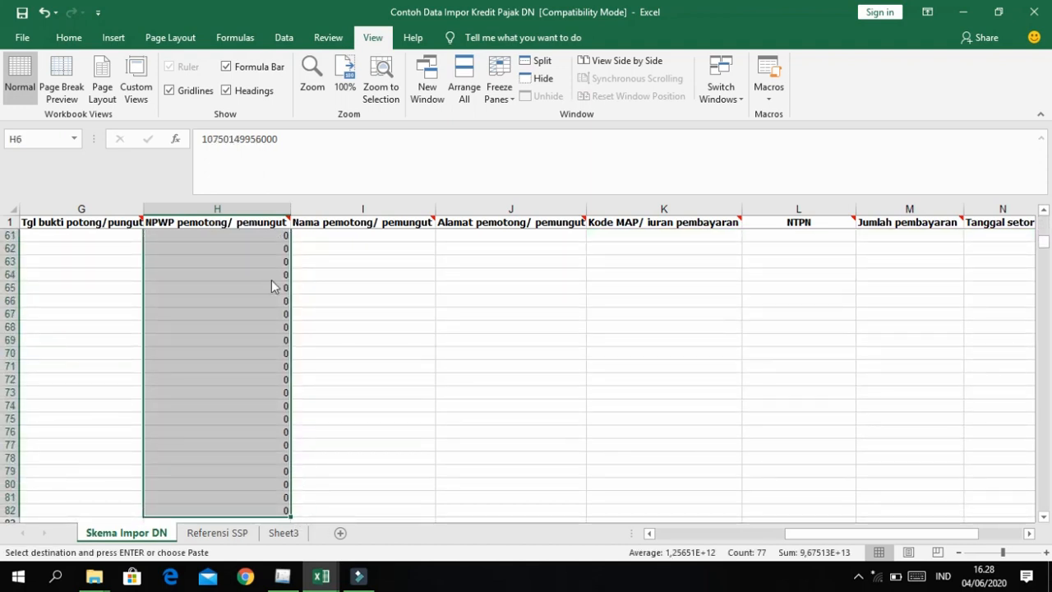
key("ctrl+alt+v")
key("v")
key("t")
key("Return")
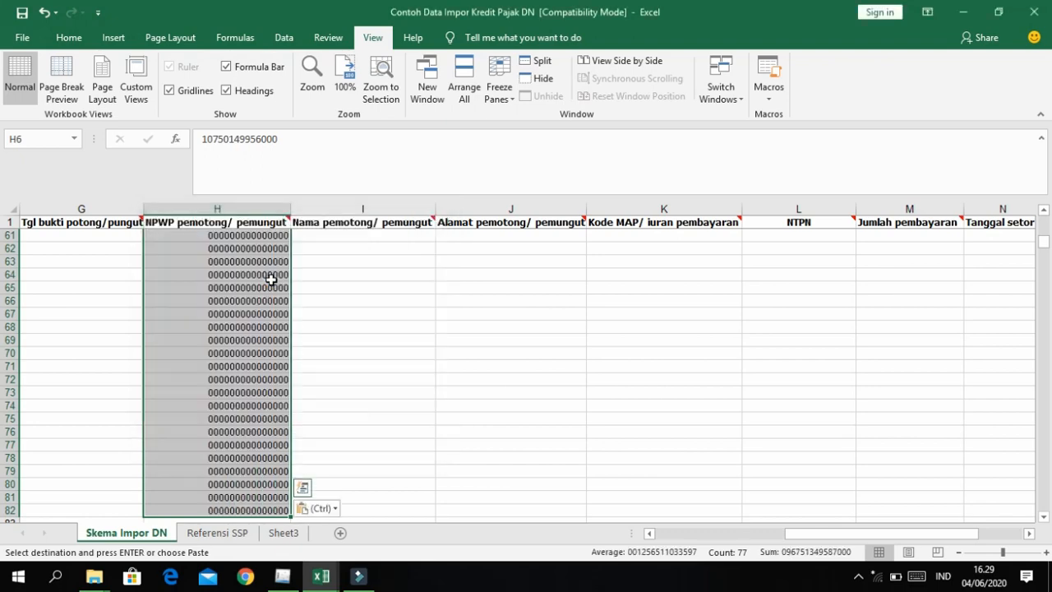
scroll(271, 279, "up", 19)
key("Down")
key("Down")
key("Down")
key("Down")
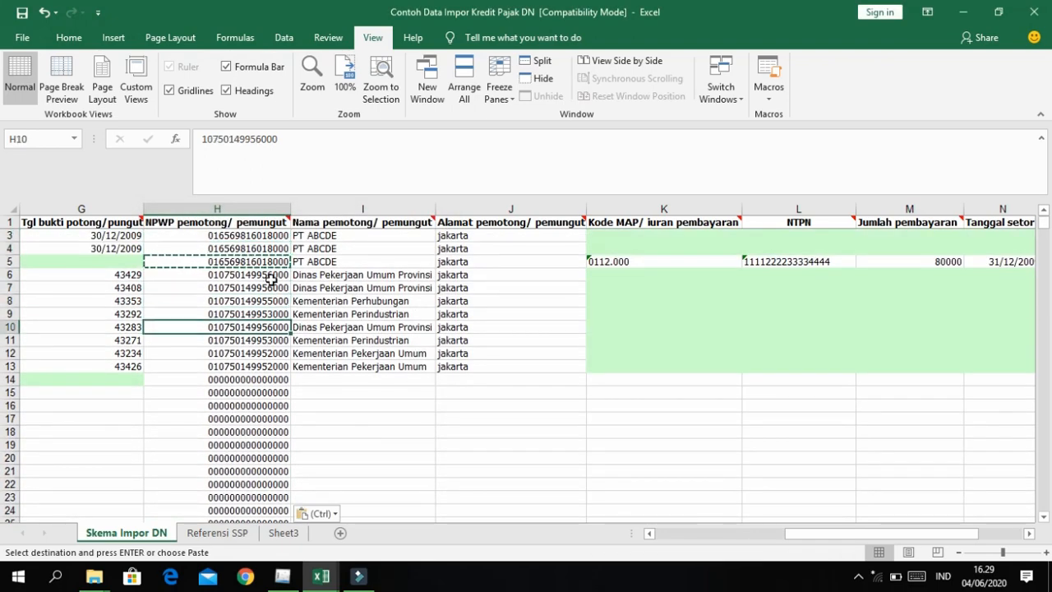
Step: Copy the filtered supplier names B9:B112 from the PPh 22 list and paste them as values from I14 downward in Skema Impor DN
key("Down")
key("Down")
key("Down")
key("Down")
key("Right")
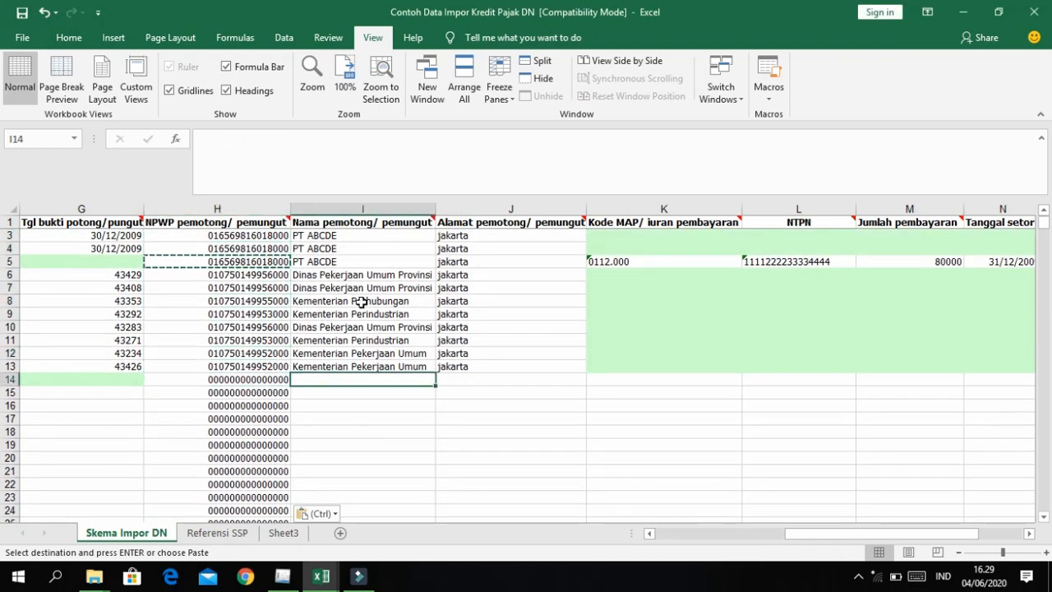
key("alt+Tab")
key("alt+Tab")
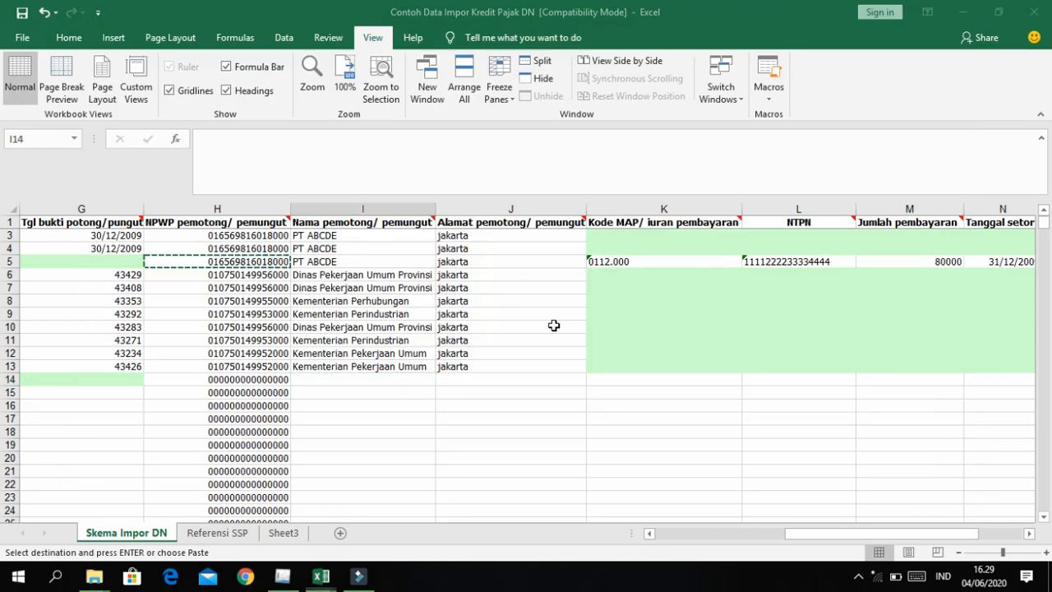
key("alt+Tab")
key("alt+Tab")
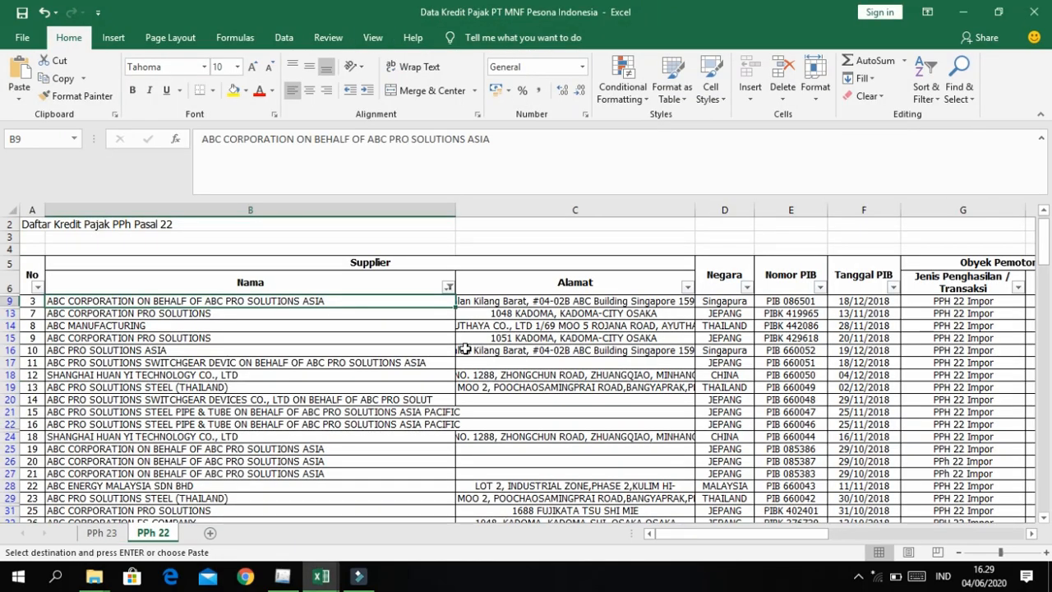
key("ctrl+shift+Down")
key("ctrl+c")
key("alt+Tab")
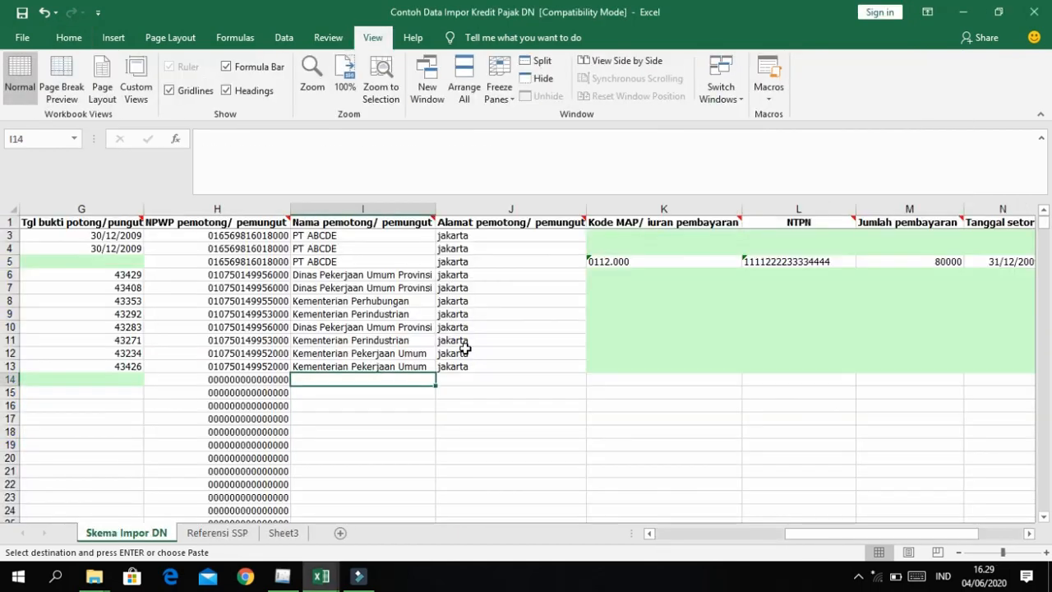
key("ctrl+alt+v")
key("v")
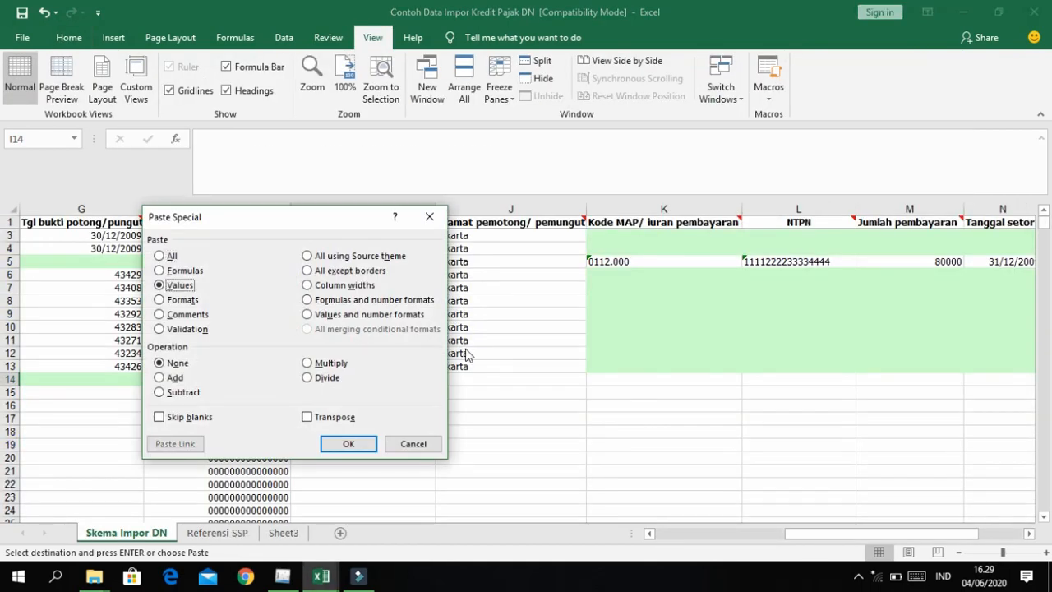
key("Return")
Step: Select and copy the filtered suppliers' addresses C9:C112 in the PPh 22 list, including the blank cells
key("alt+Tab")
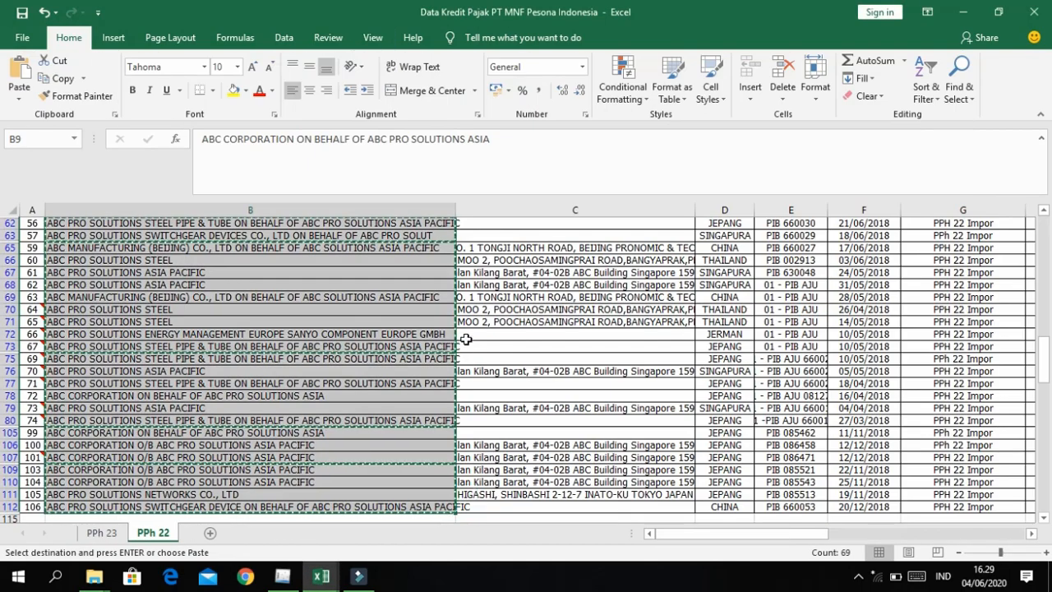
scroll(465, 338, "up", 15)
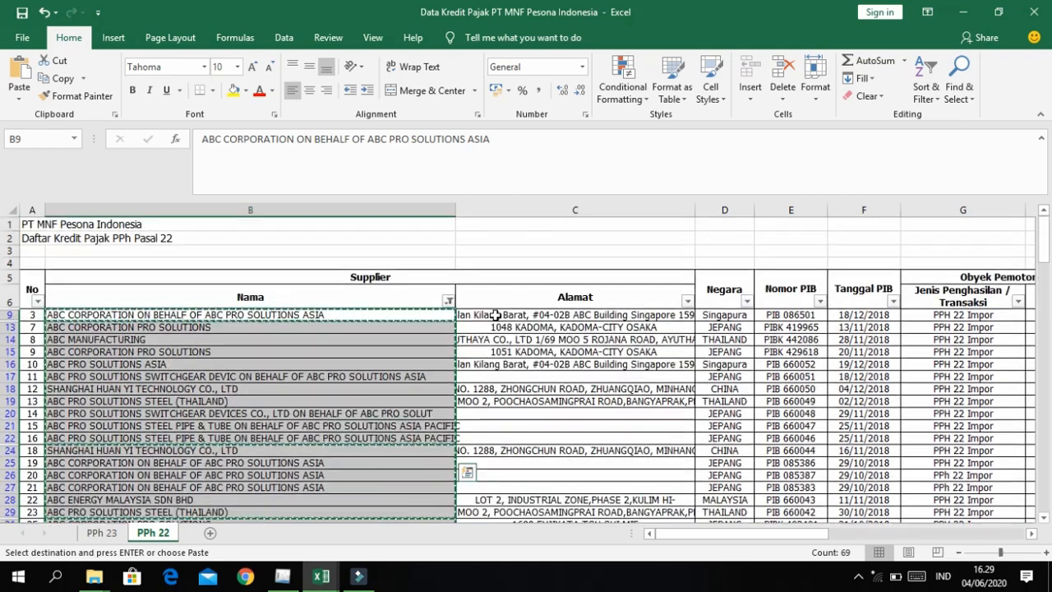
left_click(496, 315)
key("shift+Down")
key("shift+Down")
key("shift+Down")
key("shift+Down")
key("shift+Down")
key("shift+Down")
key("shift+Down")
key("shift+Down")
key("shift+Down")
key("shift+Down")
key("shift+Down")
key("shift+Down")
key("shift+Down")
key("shift+Down")
key("shift+Down")
key("shift+Down")
key("shift+Down")
key("shift+Down")
key("shift+Down")
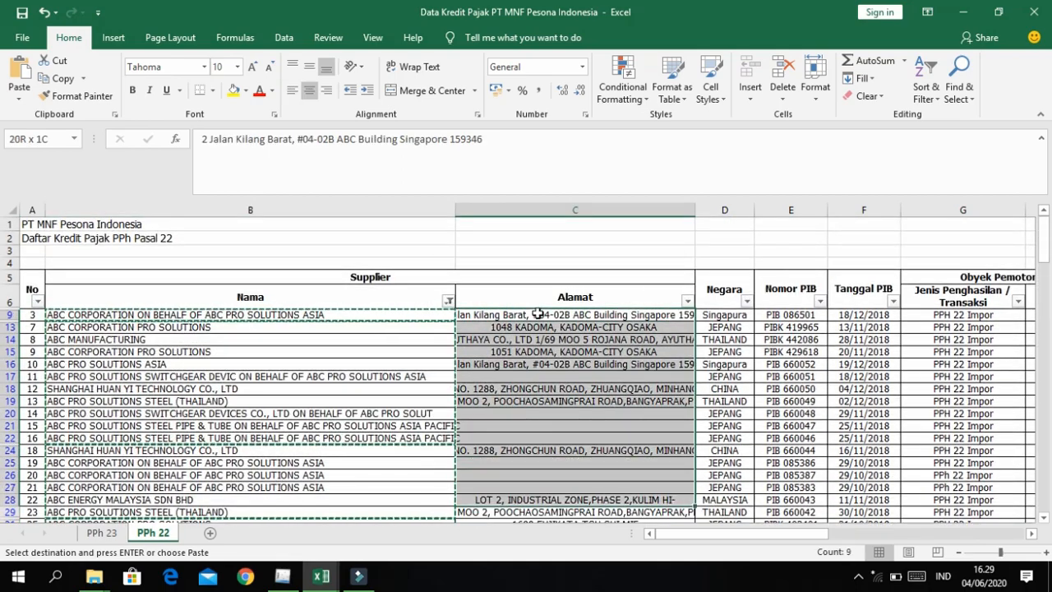
key("shift+Down")
key("shift+Down")
key("shift+Down")
key("shift+Down")
key("shift+Down")
key("shift+Down")
key("shift+Down")
key("shift+Down")
key("shift+Down")
key("shift+Down")
key("shift+Down")
key("shift+Down")
key("shift+Down")
key("shift+Down")
key("shift+Down")
key("shift+Down")
key("shift+Down")
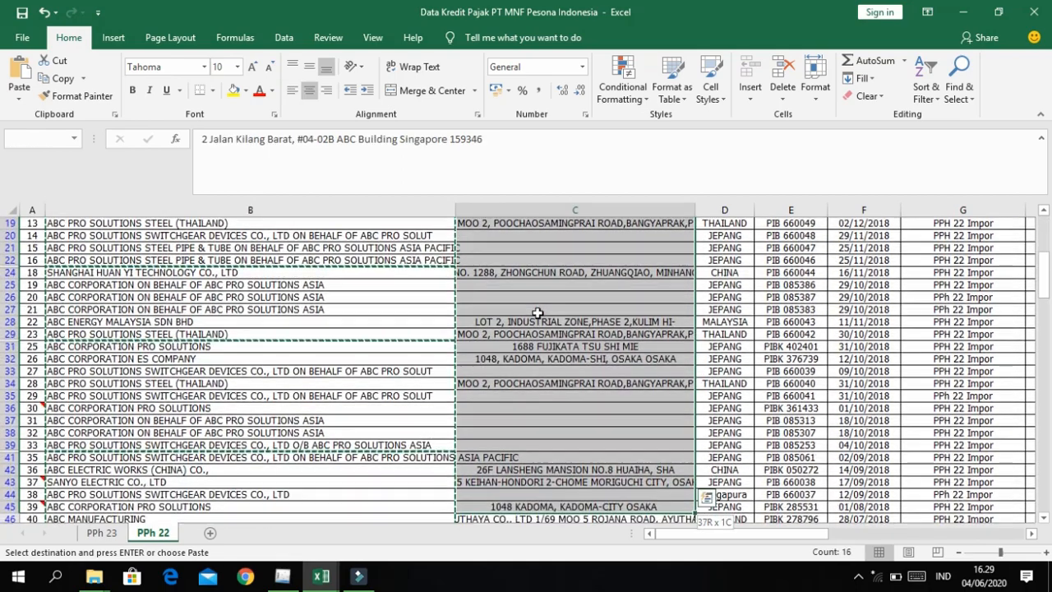
key("shift+Down")
key("shift+Down")
key("shift+Down")
key("shift+Down")
key("shift+Down")
key("shift+Down")
key("shift+Down")
key("shift+Down")
key("shift+Down")
key("shift+Down")
key("shift+Down")
key("shift+Down")
key("shift+Down")
key("shift+Down")
key("shift+Down")
key("shift+Down")
key("shift+Down")
key("shift+Down")
key("shift+Down")
key("shift+Down")
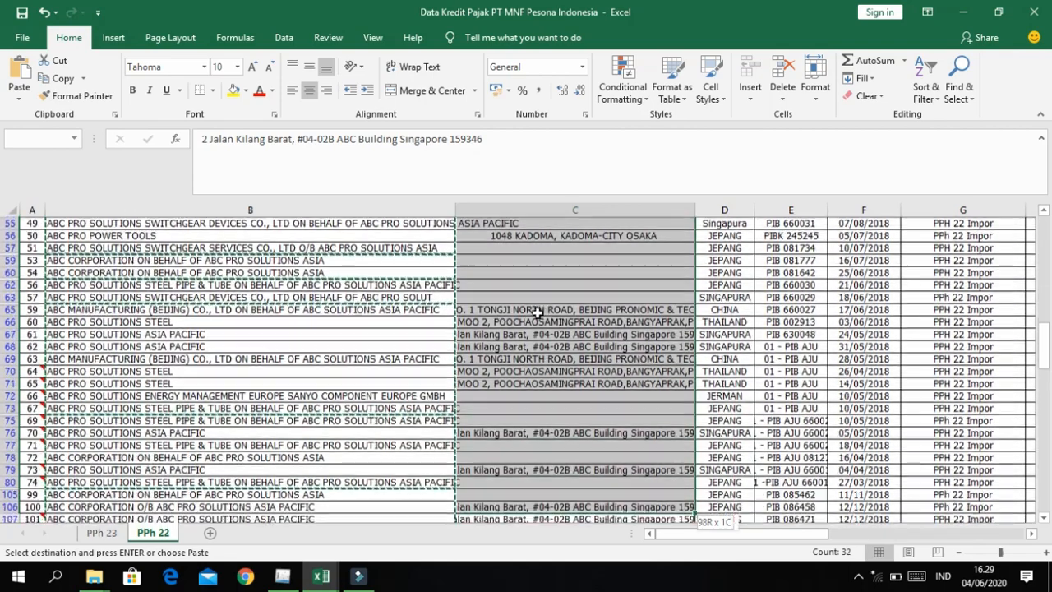
key("ctrl+shift+Down")
key("ctrl+shift+Up")
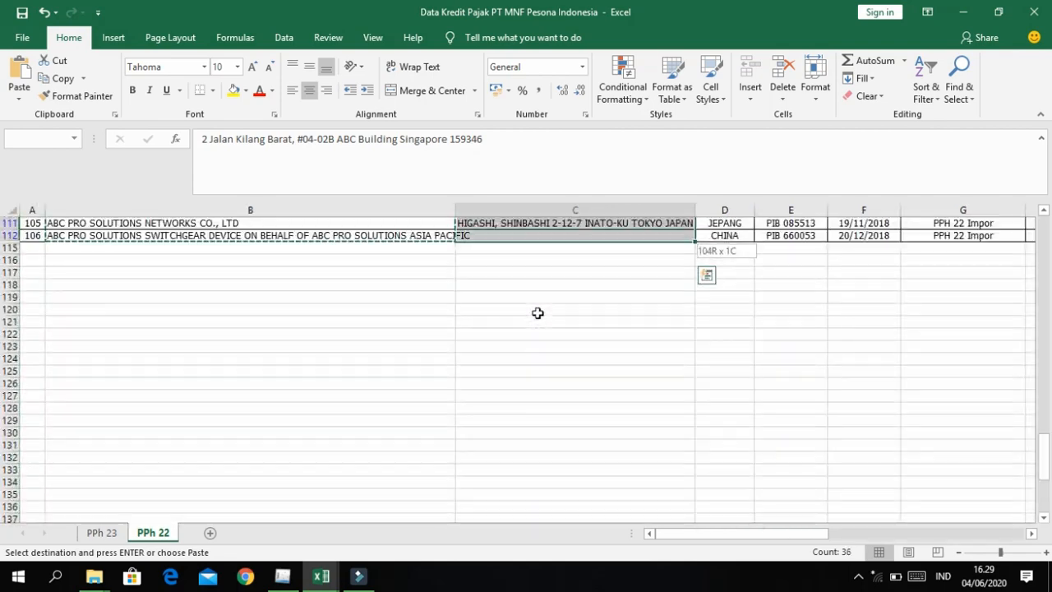
Step: Paste the copied supplier addresses as values from J14 downward in Skema Impor DN and select K14
key("alt+Tab")
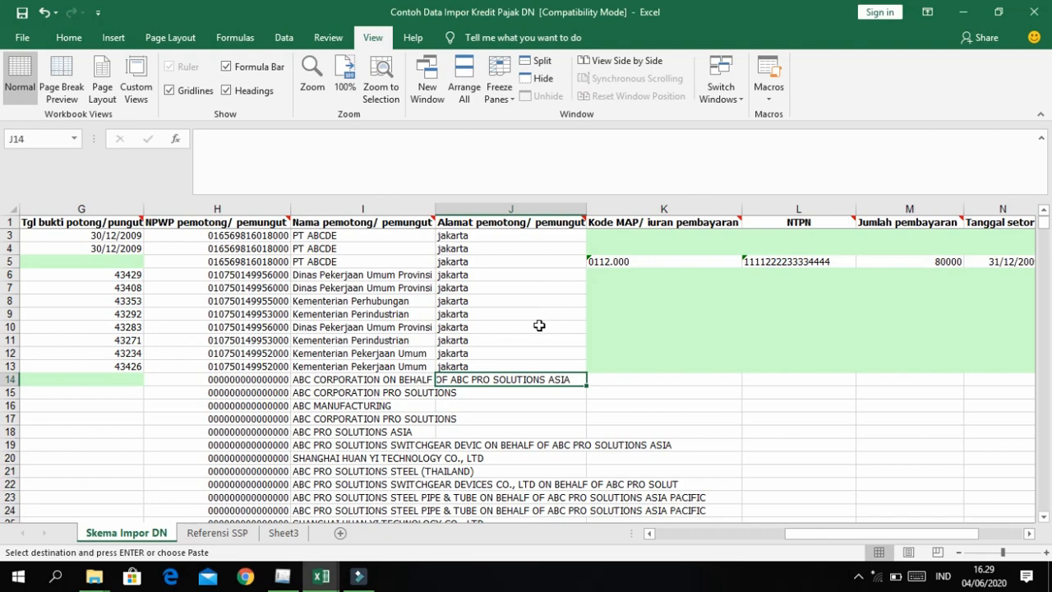
key("ctrl+alt+v")
key("v")
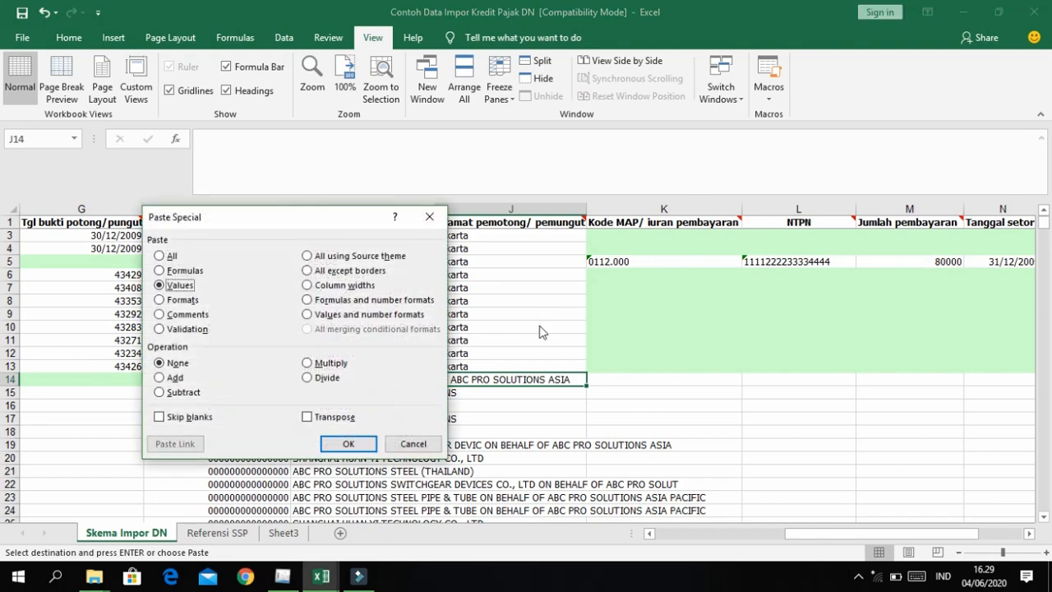
key("Return")
key("Right")
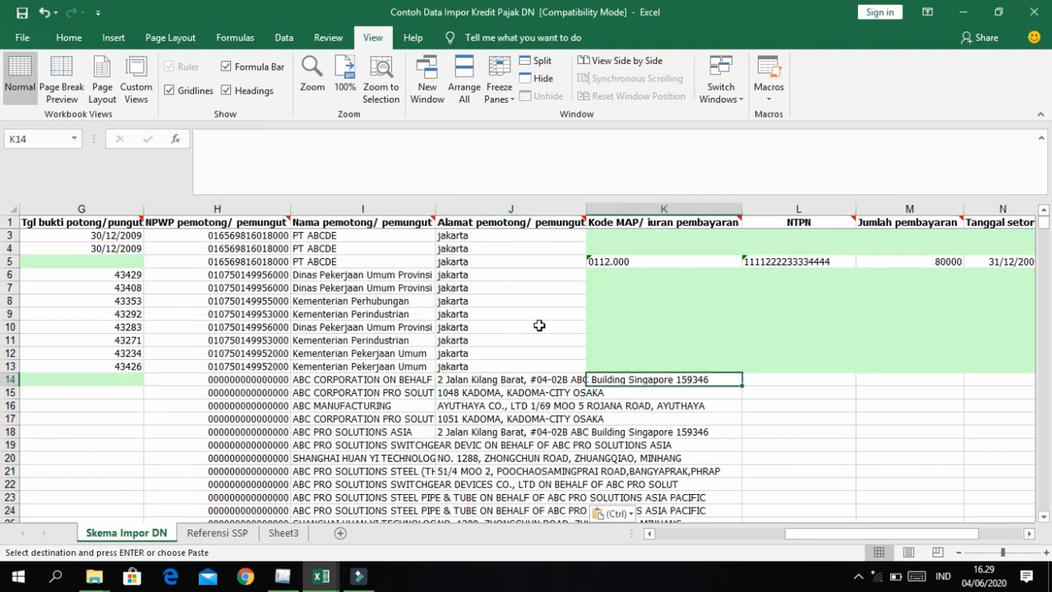
Step: Check the Kode MAP note, copy the code 0112.000 from K5 into K14, and fill it down the imported rows
mouse_move(624, 222)
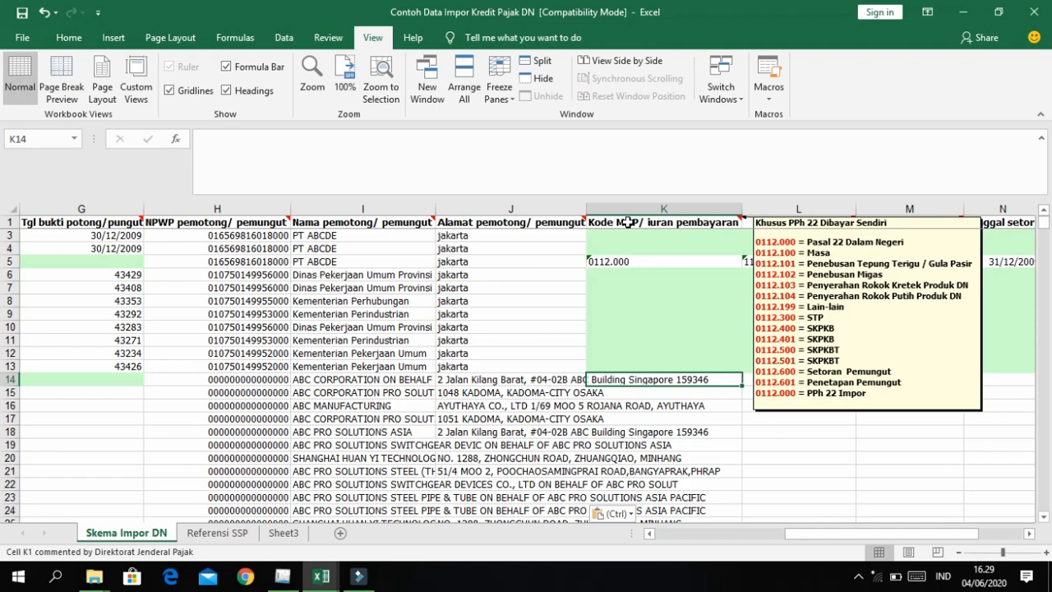
left_click(610, 261)
key("ctrl+c")
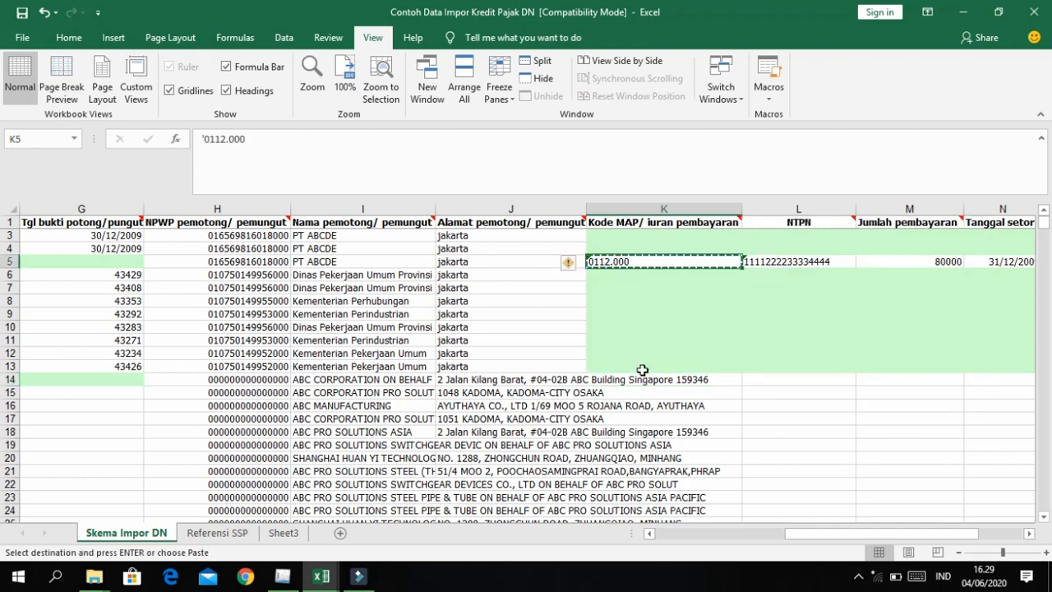
left_click(632, 381)
key("ctrl+v")
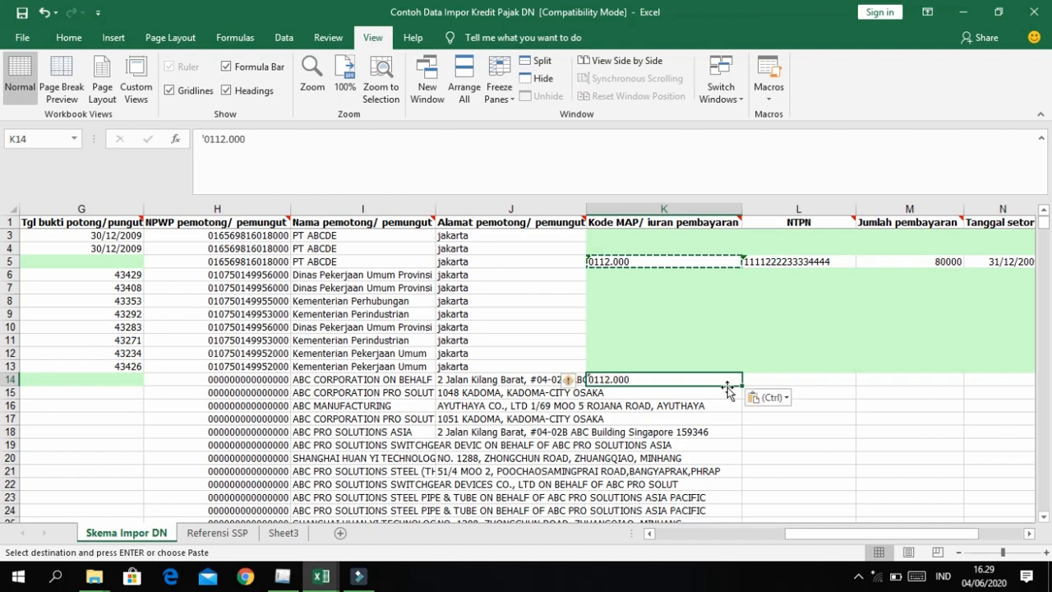
double_click(742, 385)
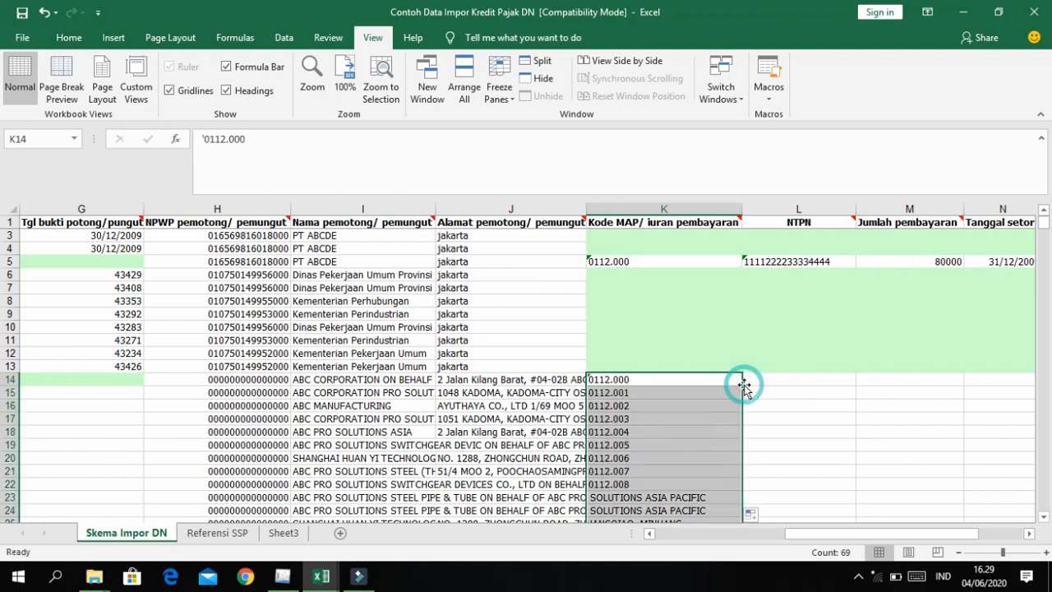
Step: Copy the filtered NTPN entries O9:O112 from the PPh 22 list and paste them as values from L14 downward in Skema Impor DN
left_click(793, 379)
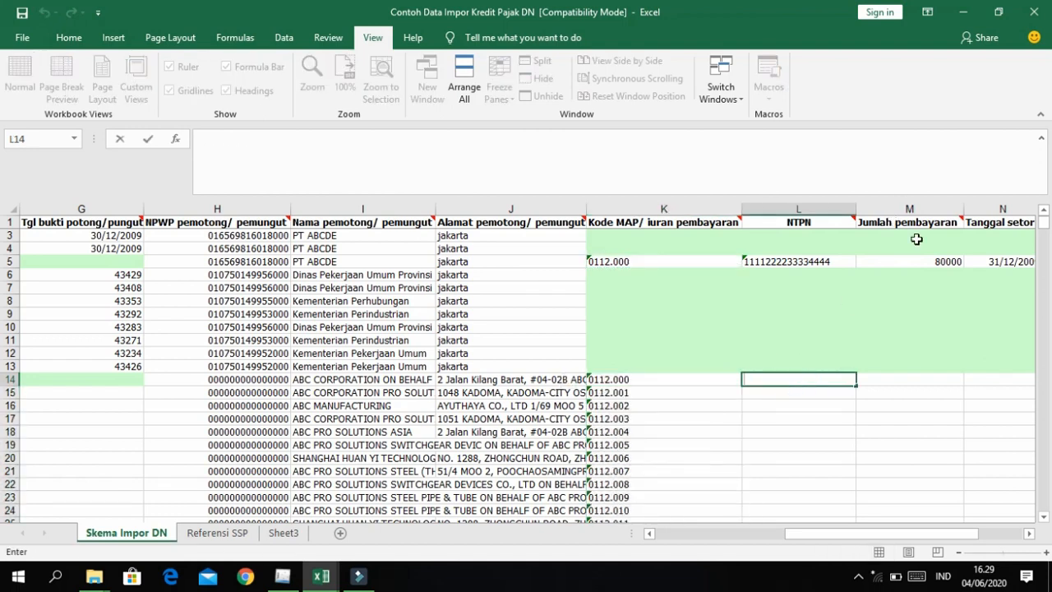
scroll(933, 439, "right", 1)
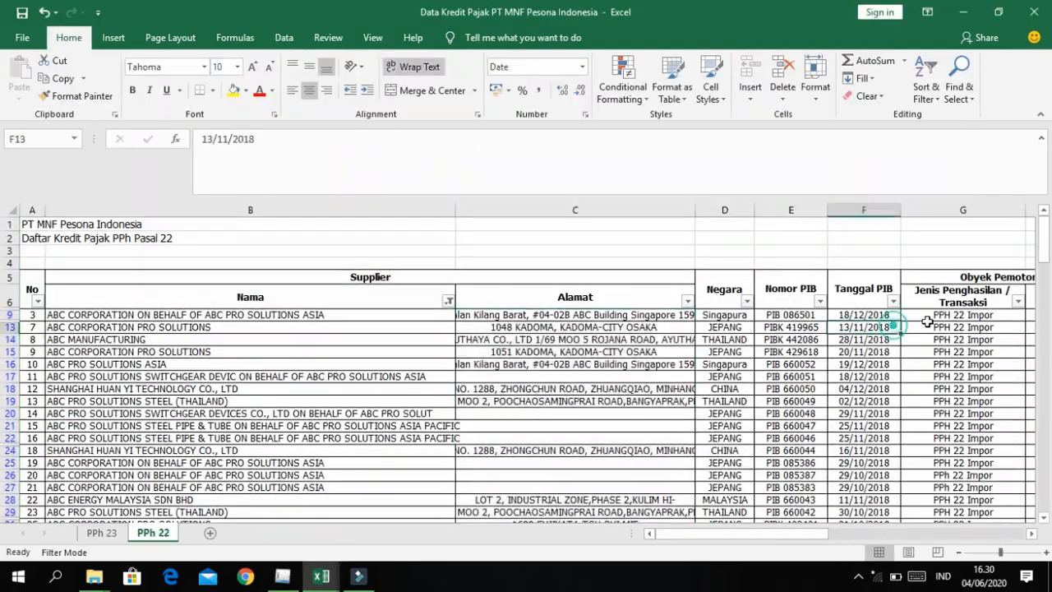
left_click(927, 322)
key("Right")
key("Right")
key("Right")
key("Right")
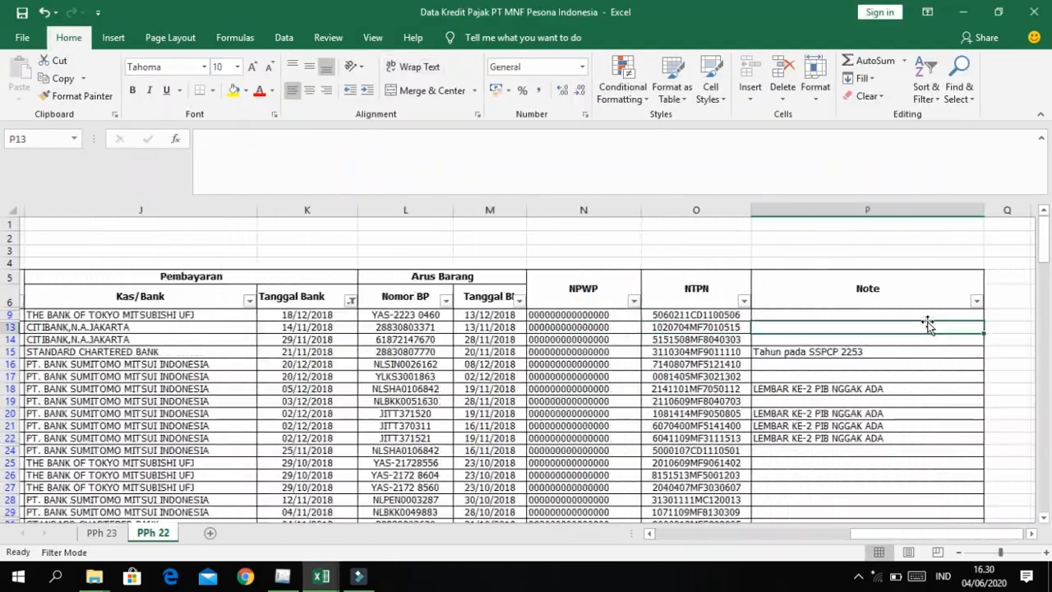
key("Left")
key("Left")
key("Right")
key("Up")
key("ctrl+shift+Down")
key("ctrl+c")
key("alt+Tab")
key("ctrl+alt+v")
key("v")
key("Return")
key("Right")
Step: Copy the filtered column H amounts from the PPh 22 list and paste them as values from M14 downward under Jumlah pembayaran
key("alt+Tab")
key("Left")
key("Left")
key("Left")
key("Up")
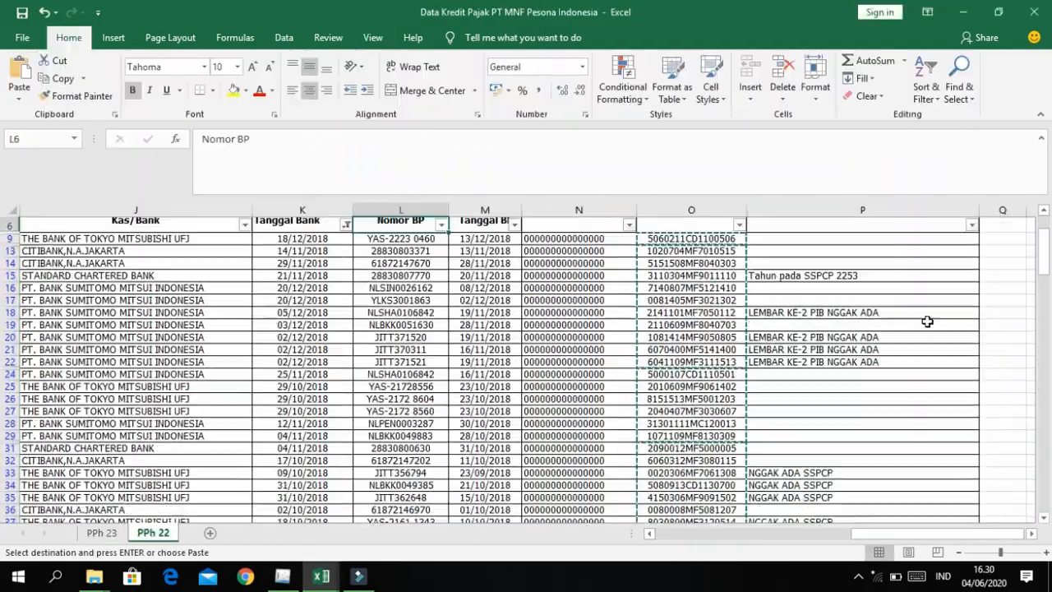
key("Left")
key("Left")
key("Left")
key("Down")
key("Right")
key("Down")
key("Left")
key("Left")
key("Up")
key("ctrl+shift+Down")
key("ctrl+c")
key("alt+Tab")
key("ctrl+alt+v")
key("v")
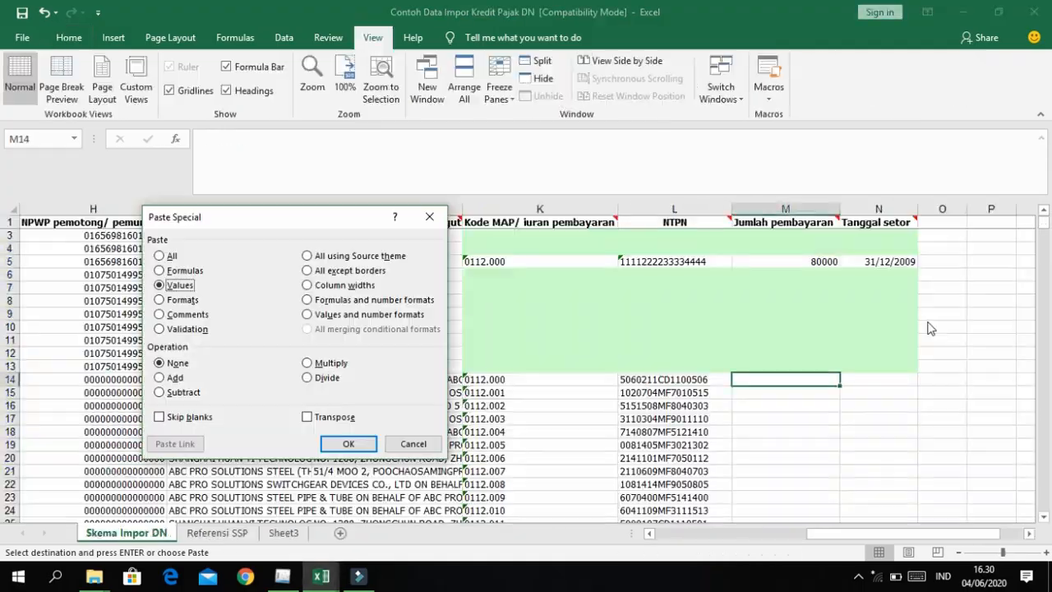
key("Return")
key("Right")
Step: Copy the filtered tax amounts I9:I112, paste them as values from M14 downward, select N14, and return to the PPh 22 list
key("alt+Tab")
key("Right")
key("alt+Tab")
key("alt+Tab")
key("Down")
key("Up")
key("ctrl+shift+Down")
key("ctrl+c")
key("alt+Tab")
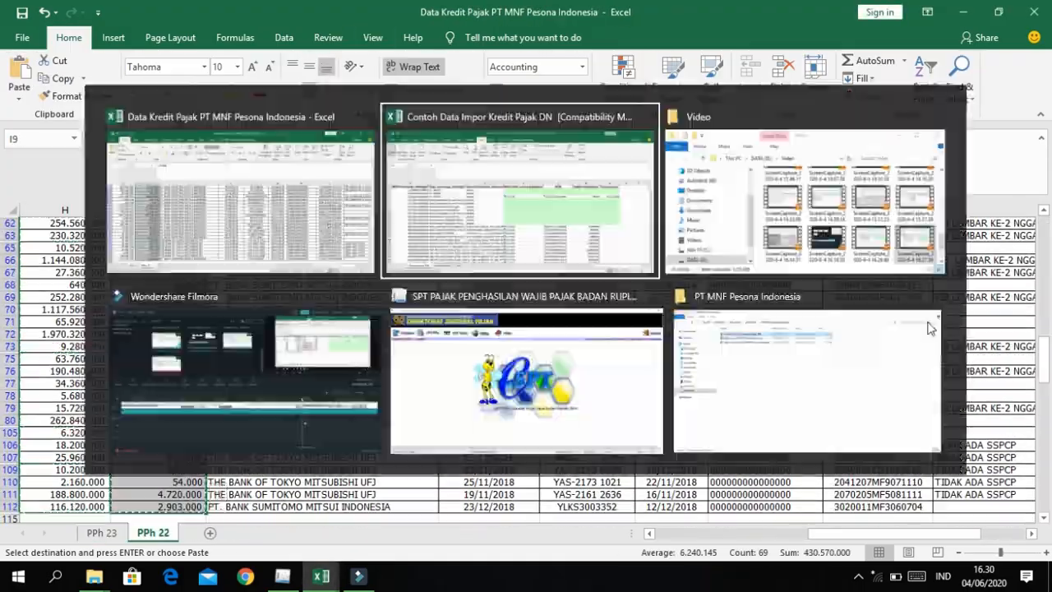
key("Left")
key("ctrl+shift+Down")
key("ctrl+alt+v")
key("v")
key("Return")
key("Up")
key("Right")
key("Down")
key("alt+Tab")
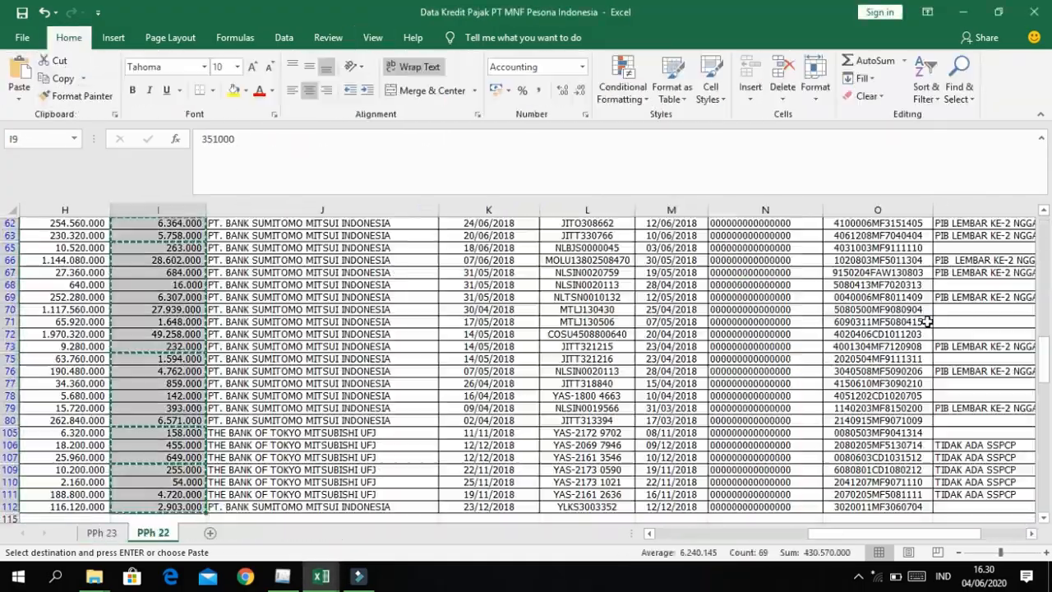
Step: Copy the filtered dates from the PPh 22 list and paste them as values from N14 downward under Tanggal setor
key("Right")
key("Right")
key("Right")
key("Right")
key("Down")
key("ctrl+shift+Down")
key("ctrl+c")
key("alt+Tab")
key("ctrl+alt+v")
key("v")
key("Return")
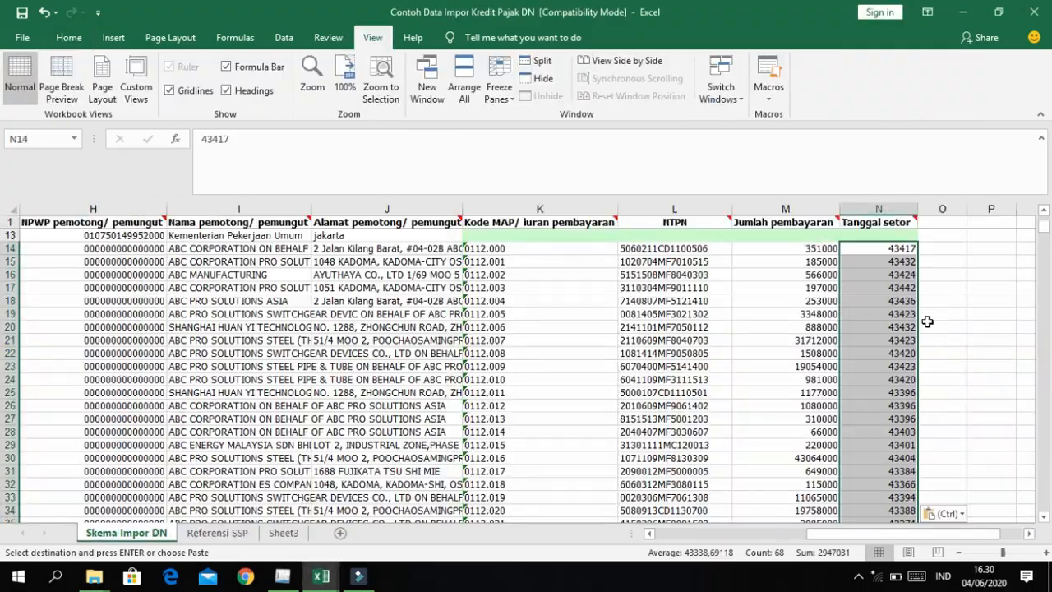
Step: Fill the Jenis PPh code 22 in A14 down through all the newly pasted rows of Skema Impor DN
key("Left")
key("Left")
key("ctrl+Left")
key("Home")
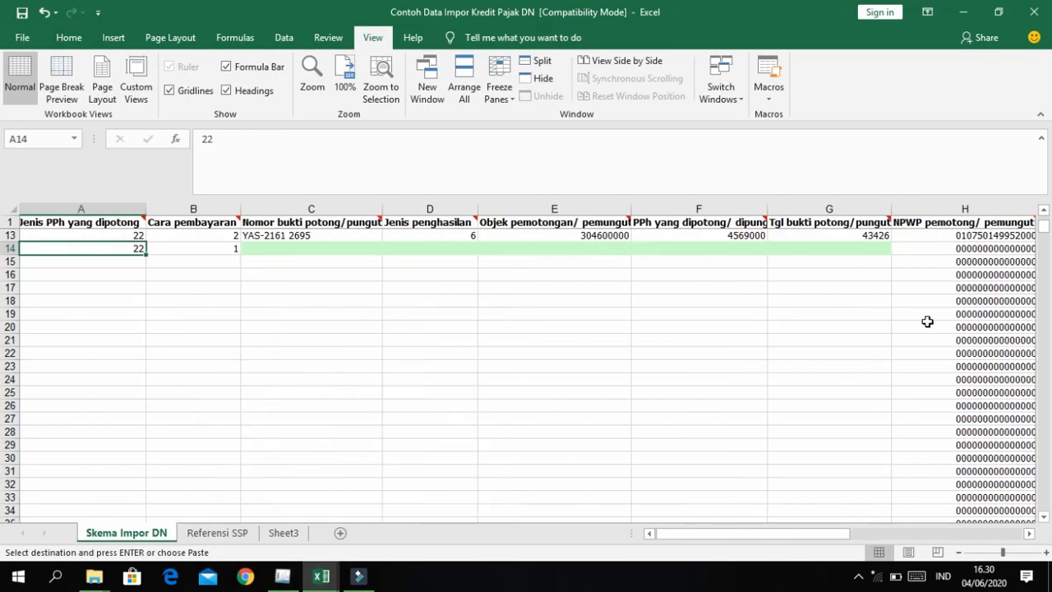
key("Right")
key("Down")
key("Down")
key("Down")
key("Down")
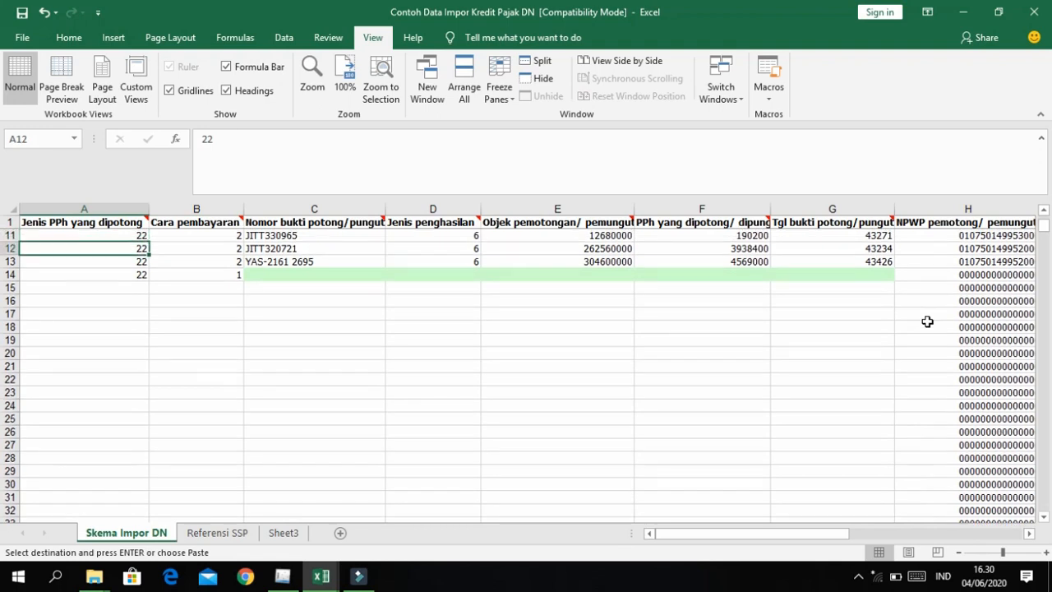
key("Up")
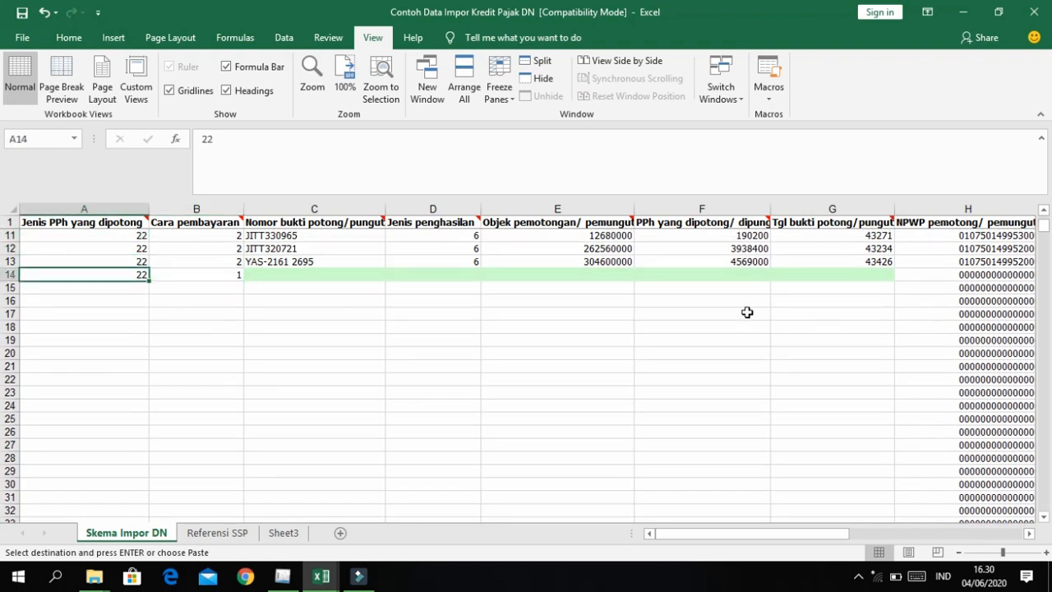
double_click(149, 284)
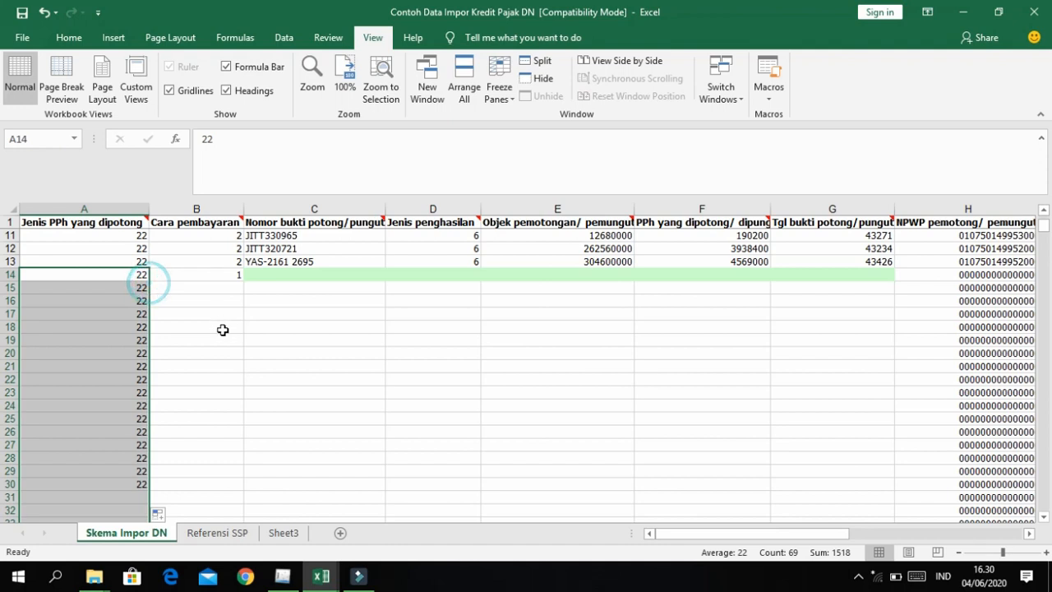
Step: Fill the Cara pembayaran code 1 in B14 down the same rows
left_click(215, 263)
left_click(216, 274)
double_click(245, 282)
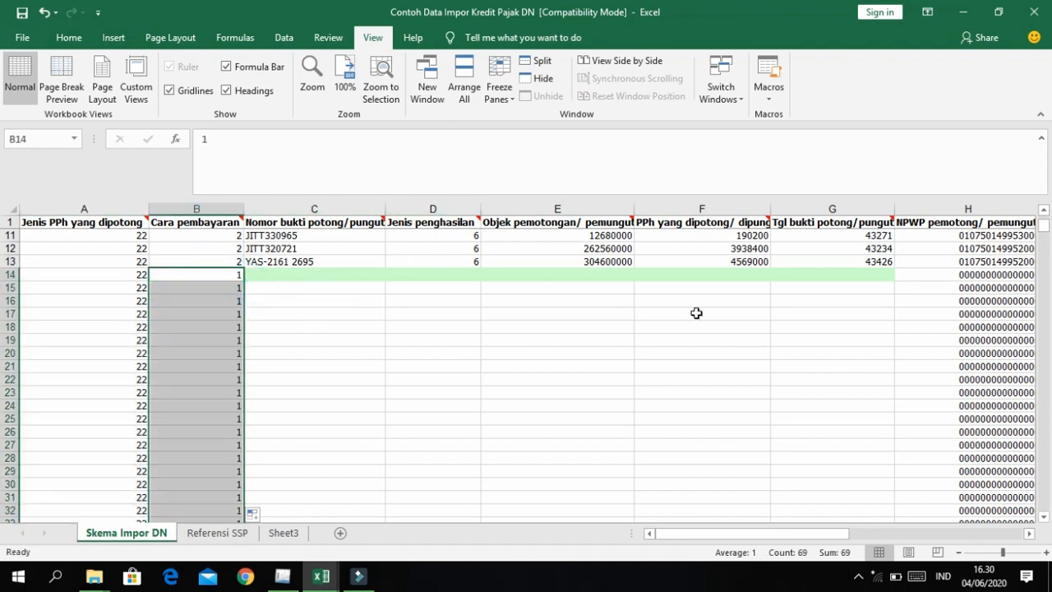
Step: Copy the blank green cell C14 and select the empty cells from C82 across the last filled row as the paste target
left_click(343, 260)
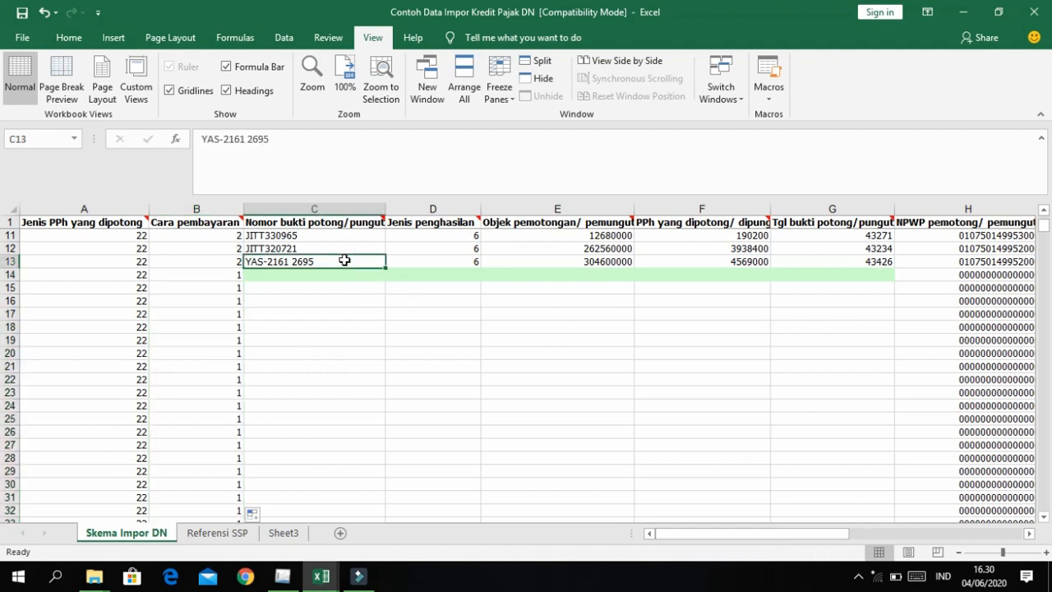
left_click(335, 278)
key("ctrl+c")
left_click(235, 278)
key("ctrl+Down")
key("Right")
key("shift+Right")
key("shift+Right")
key("shift+Right")
key("shift+Right")
key("shift+Right")
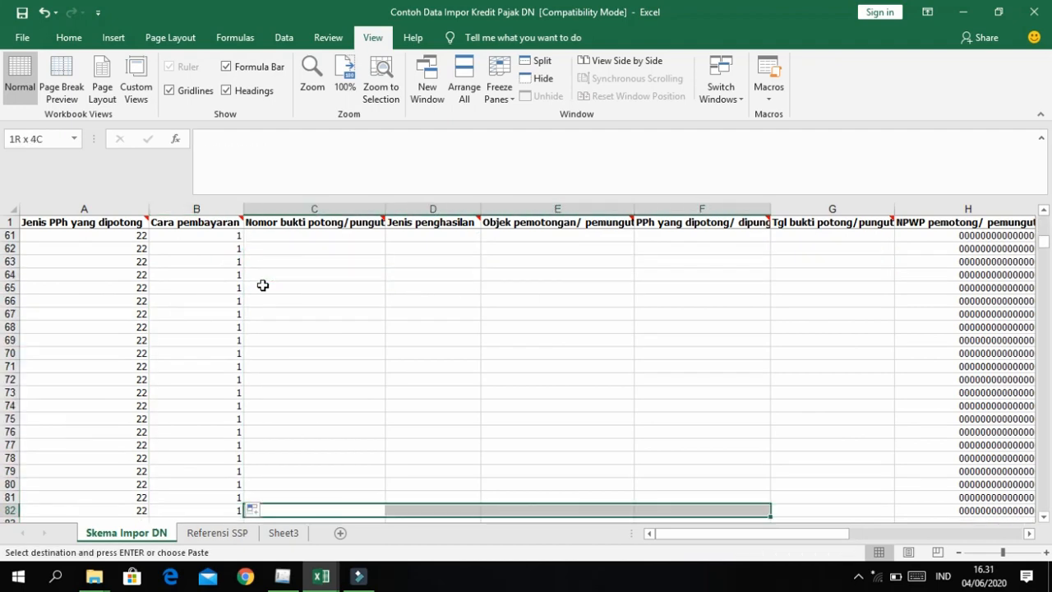
Step: Paste the copied green-shaded blank cells over columns C to G of the self-paid PPh 22 rows down to row 82
key("shift+Left")
key("ctrl+shift+Up")
key("shift+Down")
key("ctrl+alt+v")
key("v")
key("Return")
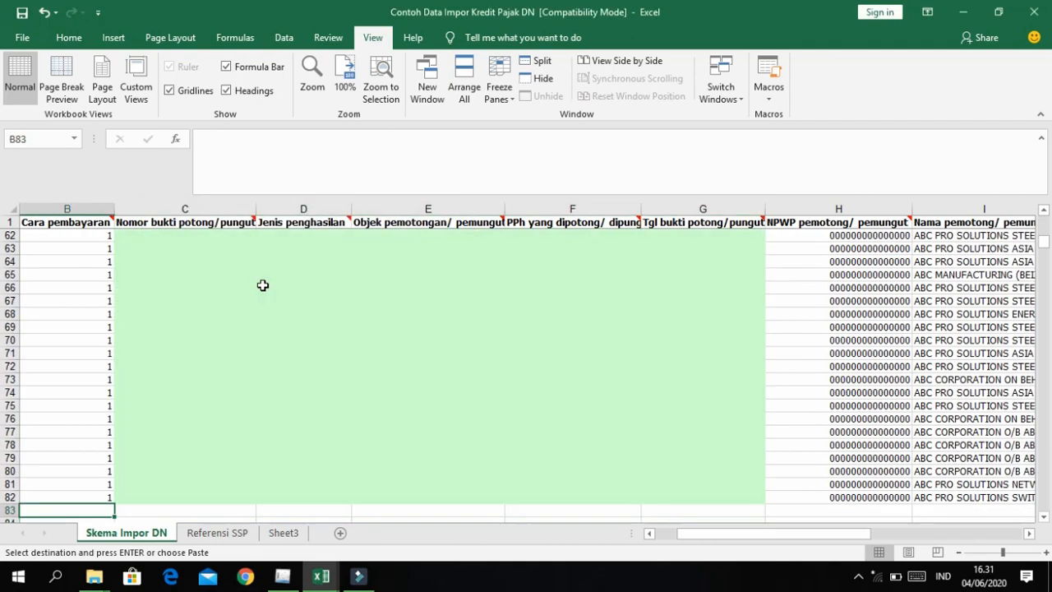
key("Left")
key("ctrl+Up")
key("ctrl+Down")
Step: Switch to the Data Kredit Pajak PT MNF Pesona Indonesia workbook and open its PPh 23 sheet
key("alt+Tab")
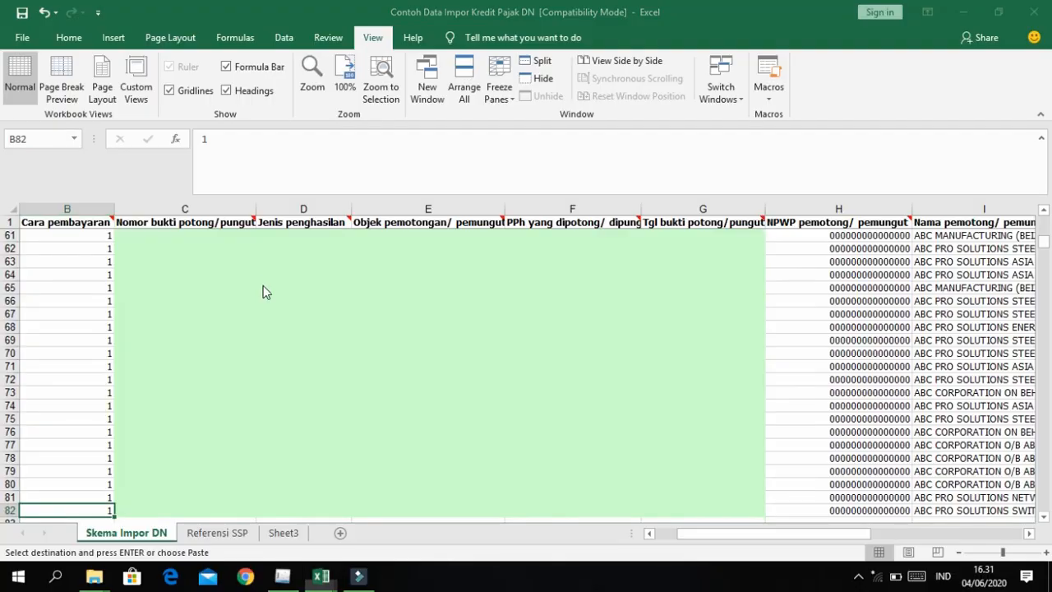
scroll(347, 321, "up", 20)
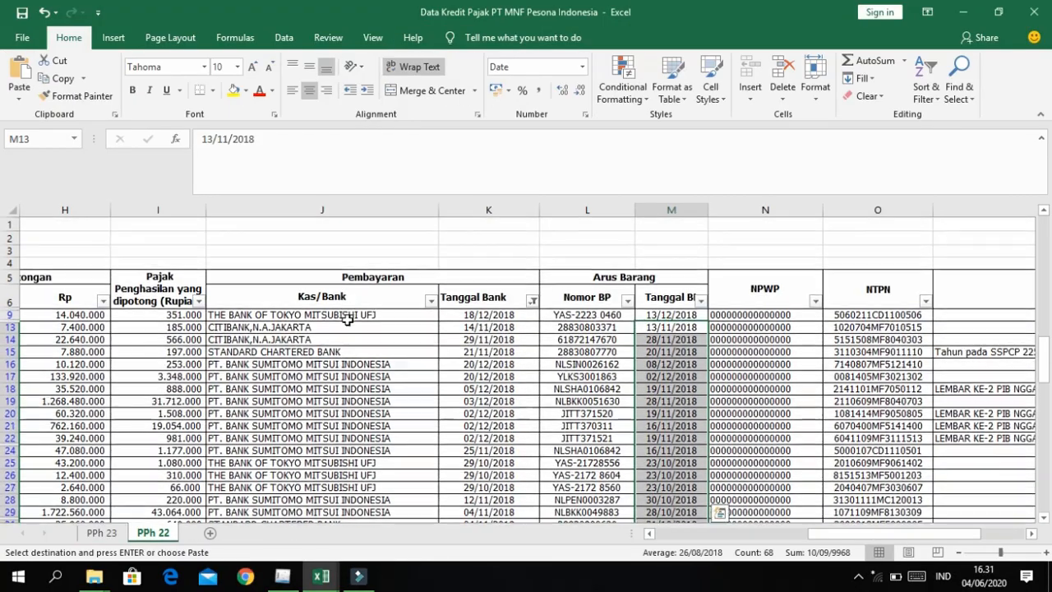
scroll(348, 320, "left", 5)
scroll(372, 327, "left", 3)
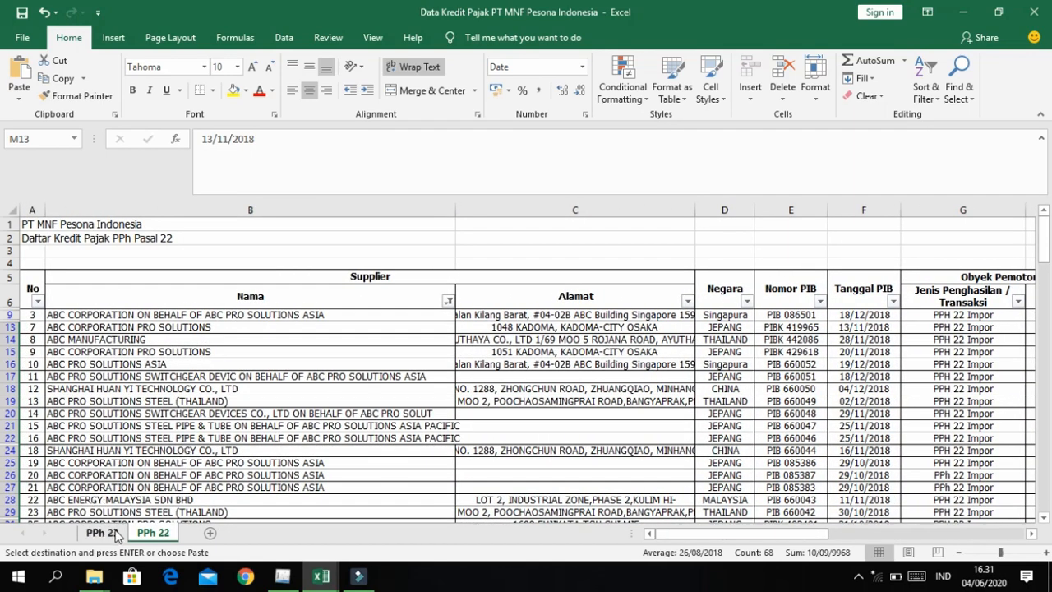
left_click(115, 533)
left_click(176, 329)
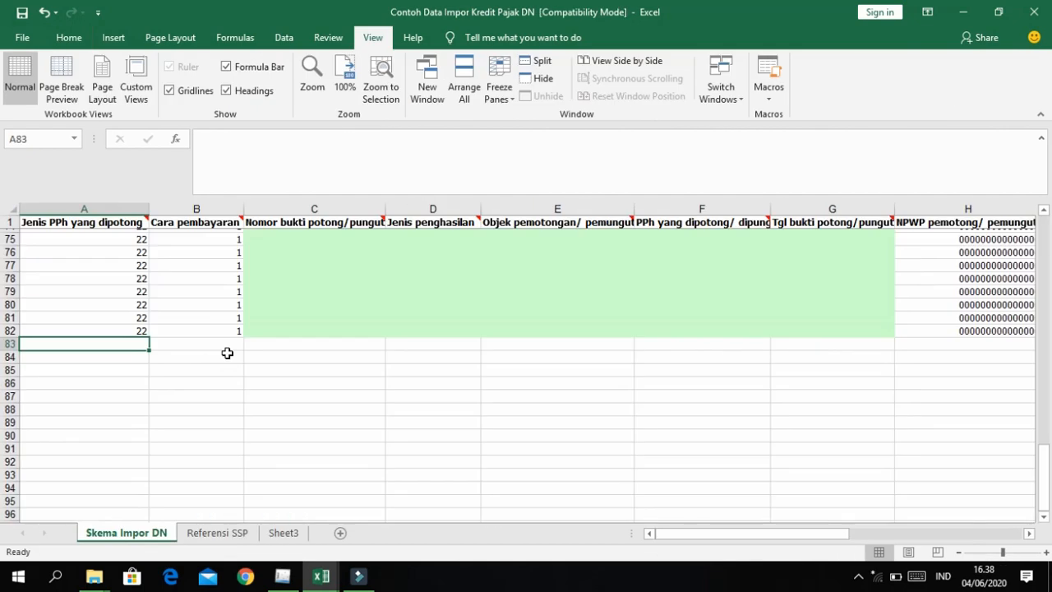
Step: Read the comment on the Jenis PPh yang dipotong header in the Contoh Data Impor Kredit Pajak DN workbook
scroll(219, 341, "up", 20)
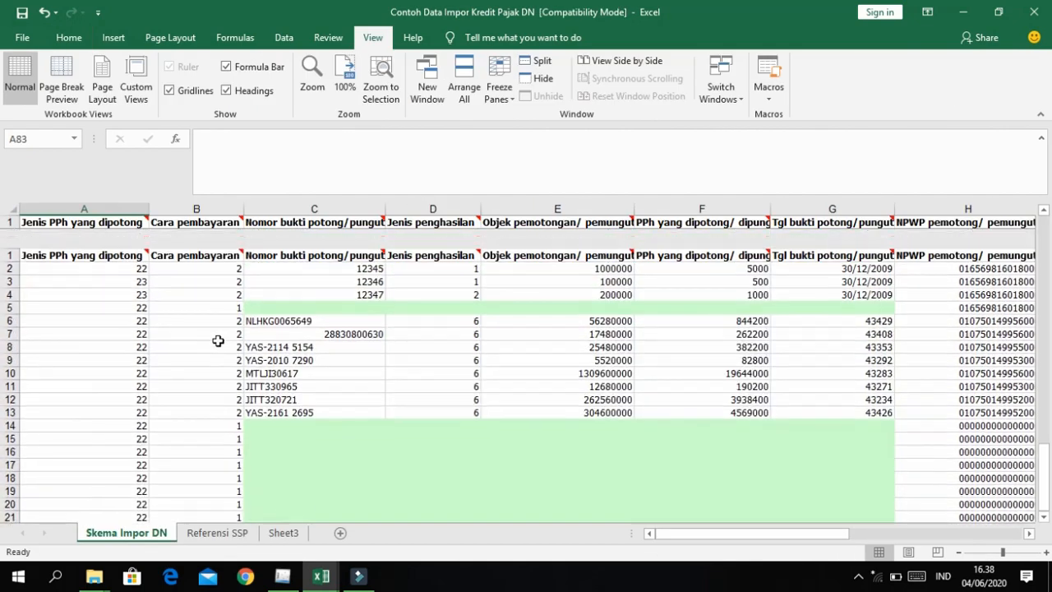
mouse_move(128, 225)
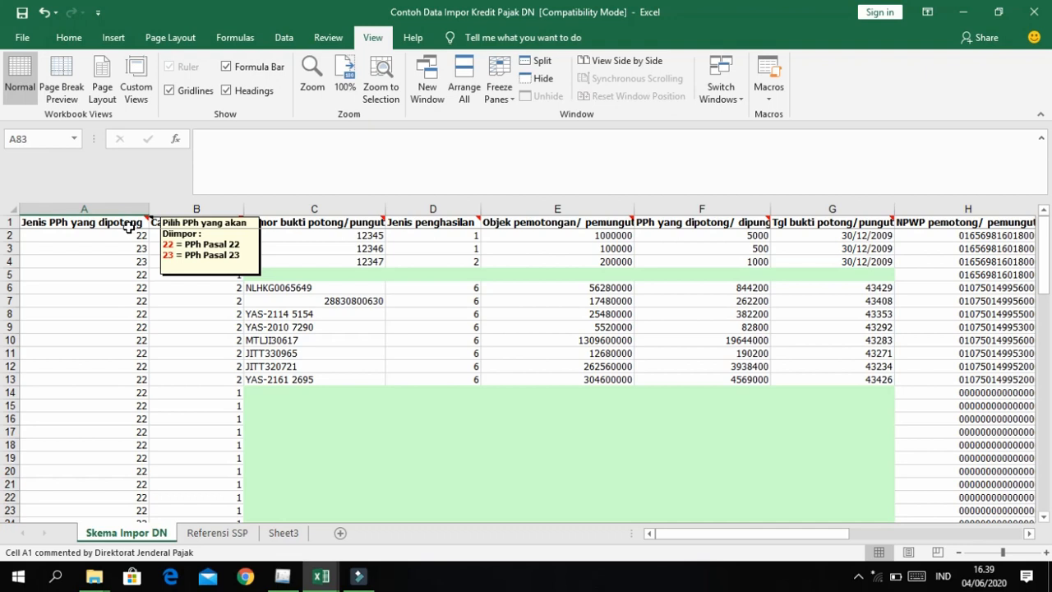
left_click(183, 261)
left_click(157, 247)
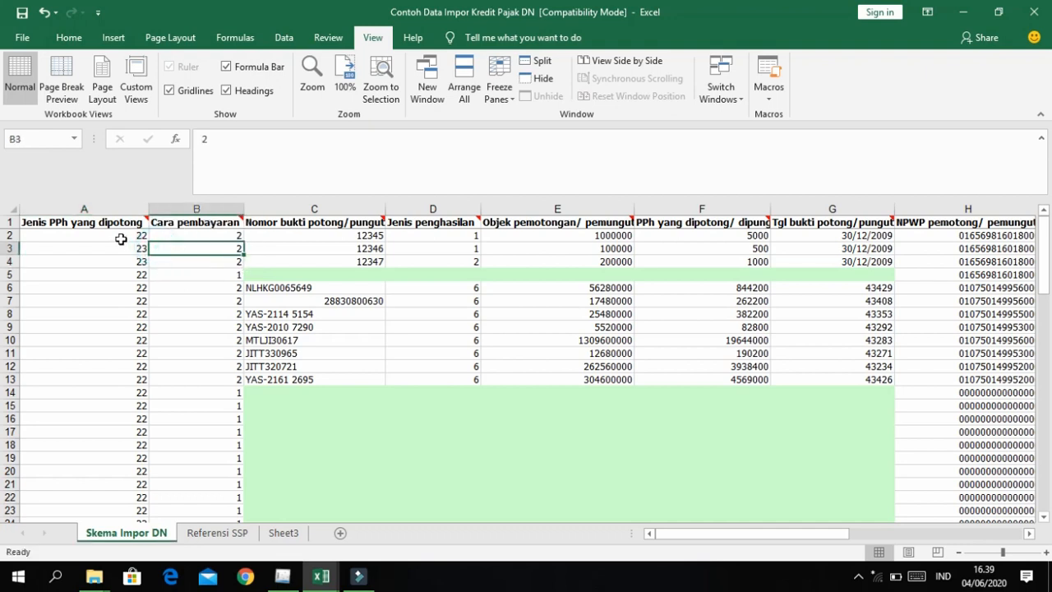
Step: Examine the sample entry in row 2 column by column, from Jenis PPh yang dipotong through Tanggal setor
left_click(121, 238)
key("Right")
key("Right")
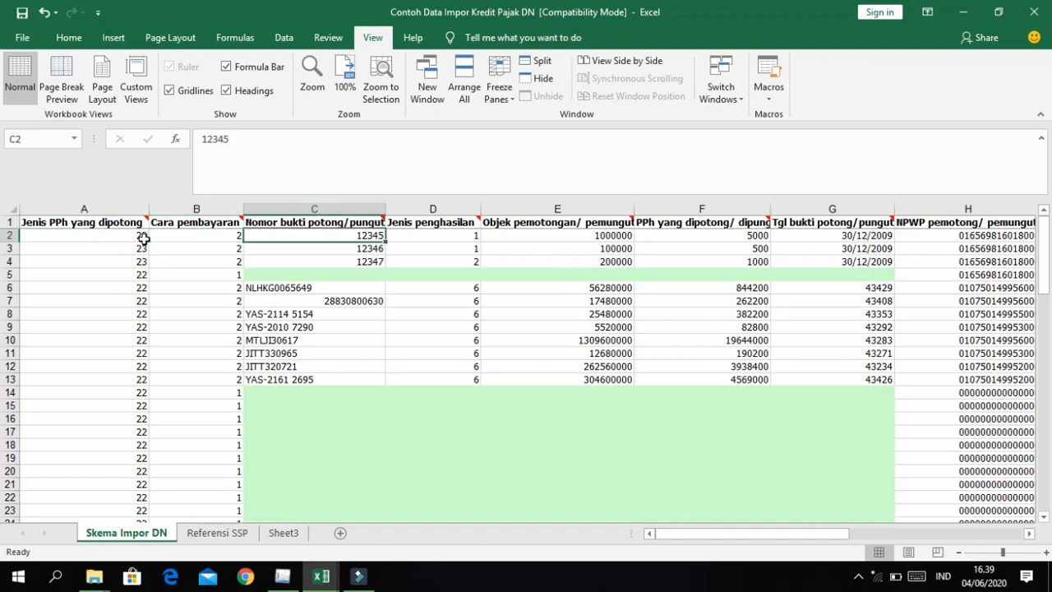
key("Left")
key("Left")
key("Right")
key("Right")
key("Right")
key("Right")
key("Right")
key("Right")
key("Right")
key("Right")
key("Right")
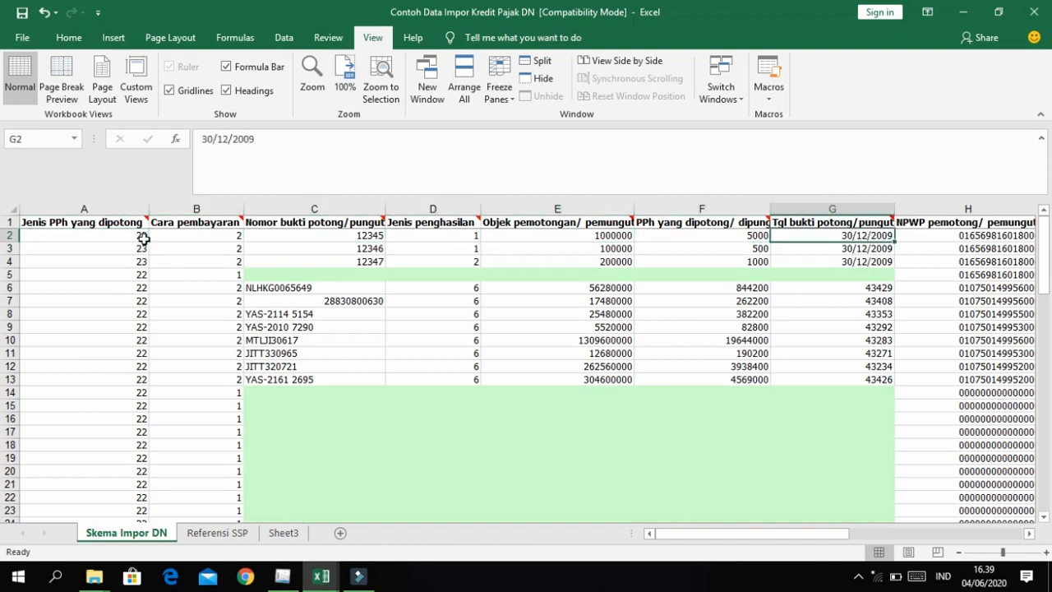
key("Right")
key("Right")
key("Right")
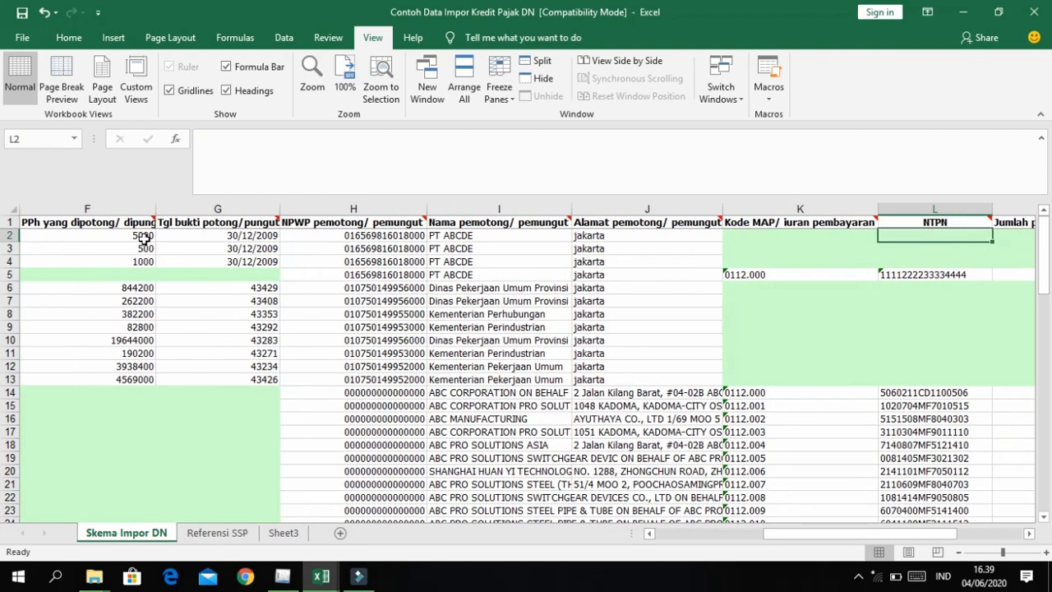
key("Left")
key("Left")
key("Right")
key("Right")
key("Right")
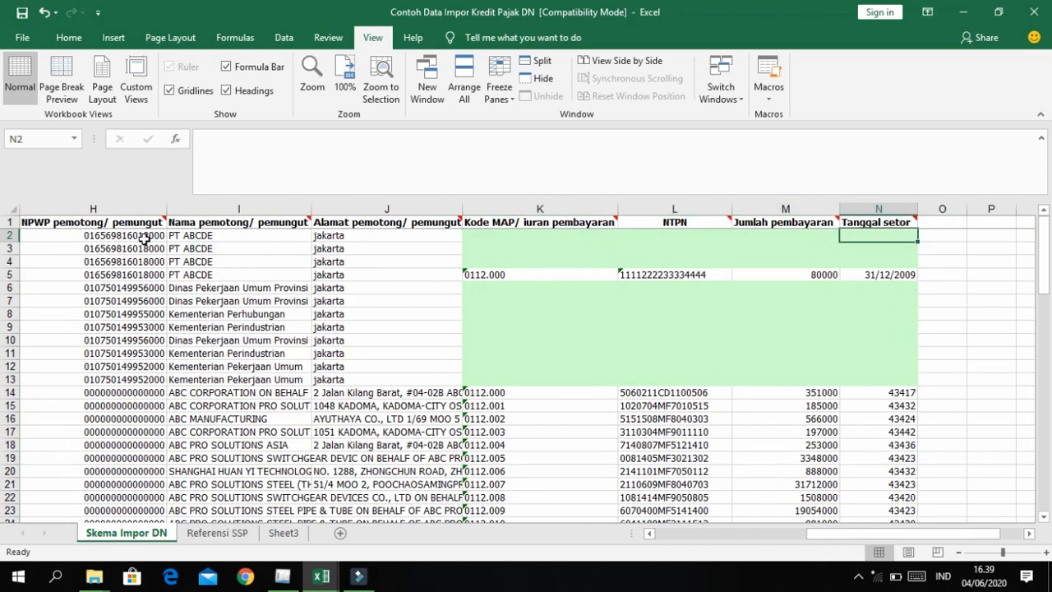
key("Left")
key("Left")
key("Left")
key("Left")
key("Left")
key("Left")
key("Left")
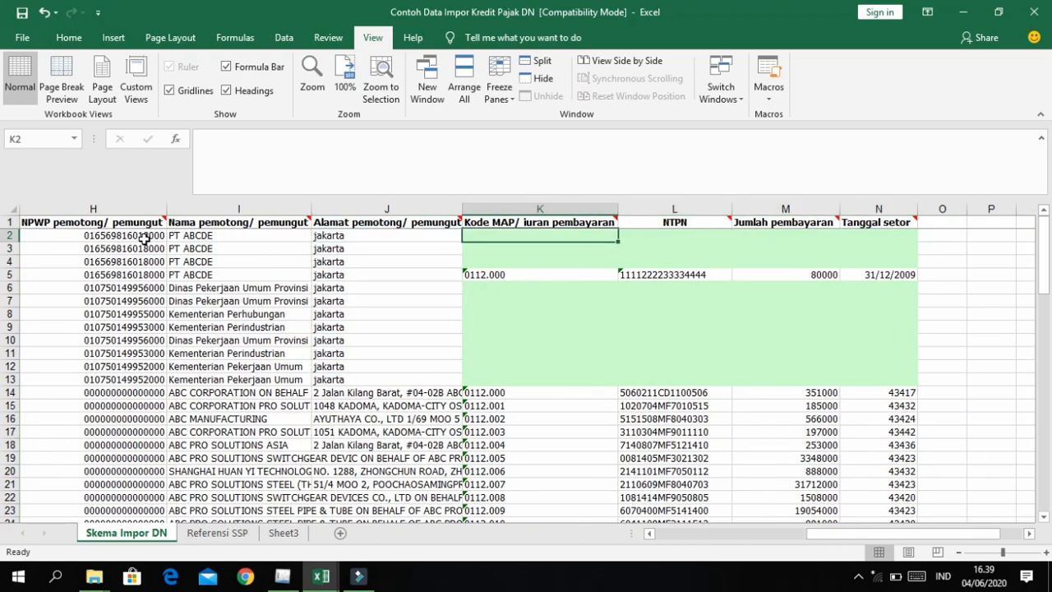
key("Left")
key("Left")
key("Left")
key("Left")
key("Left")
key("Left")
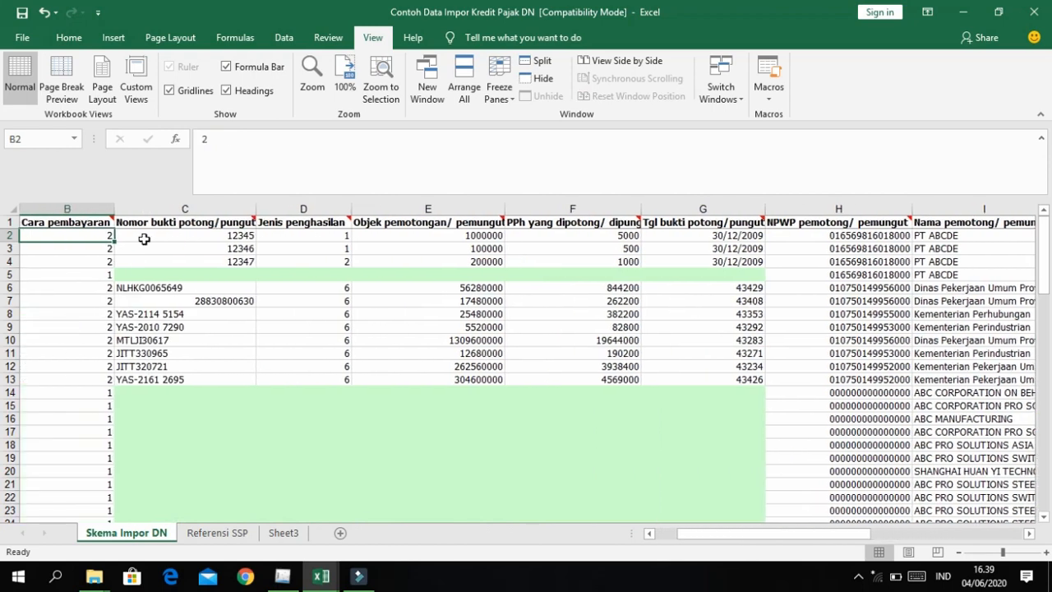
key("Right")
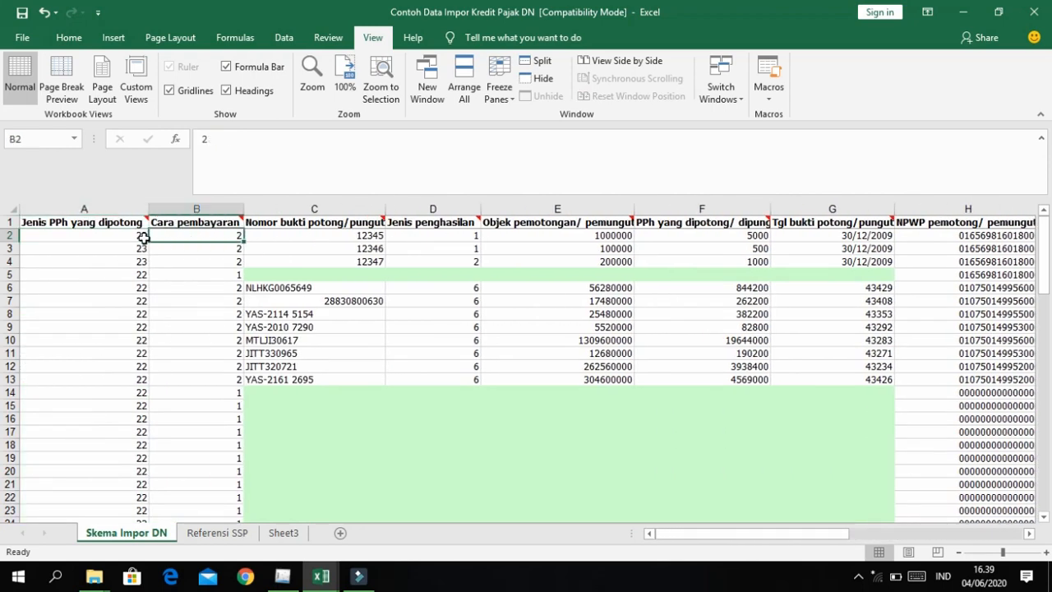
Step: Read the Cara pembayaran and Jenis penghasilan header comments and compare the Nomor bukti potong/pungut column with the source PPh 23 list
mouse_move(210, 222)
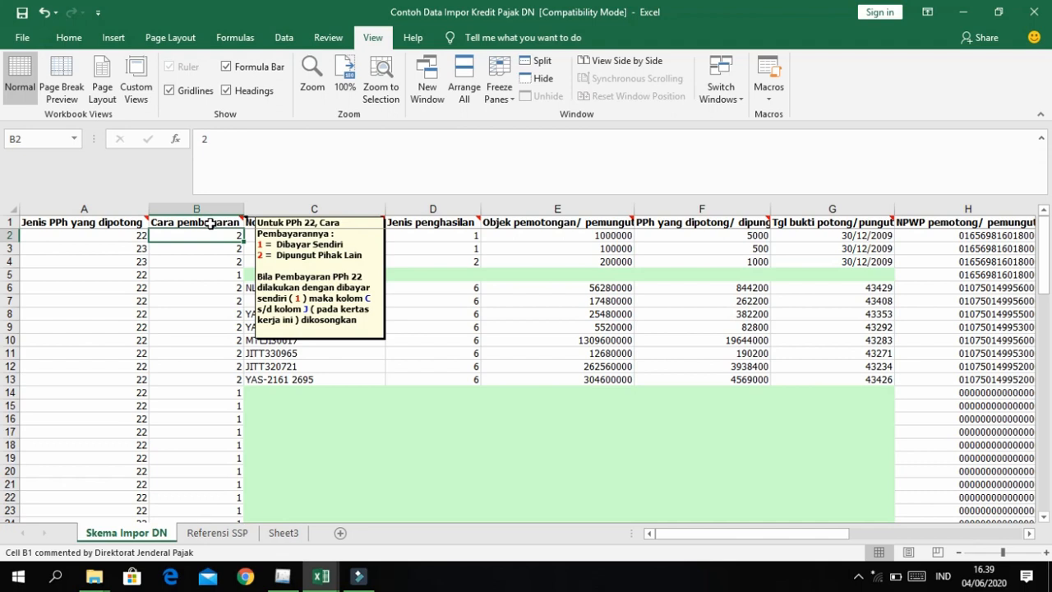
left_click(202, 249)
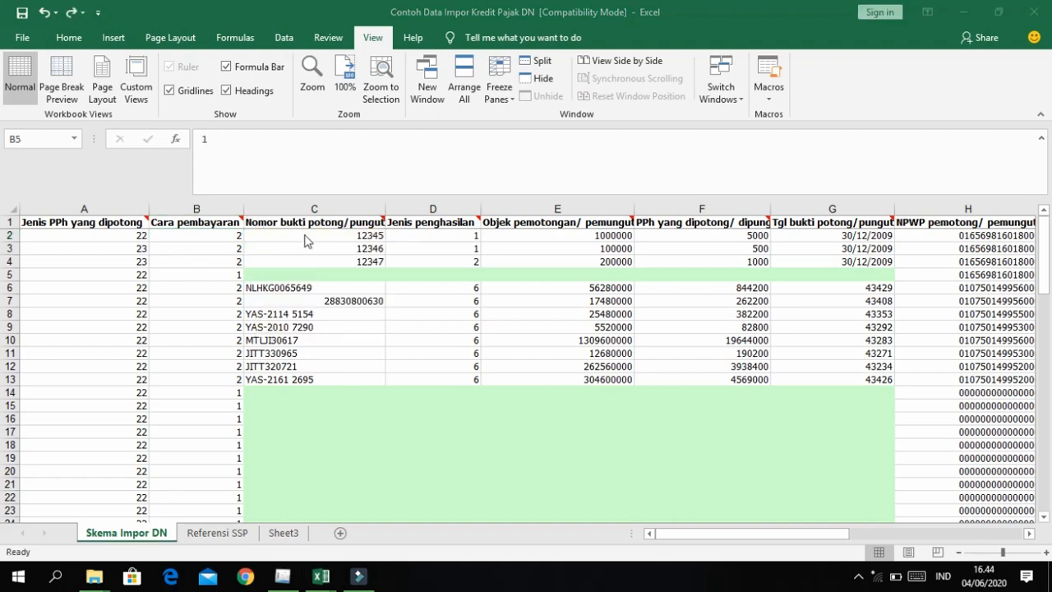
left_click(304, 235)
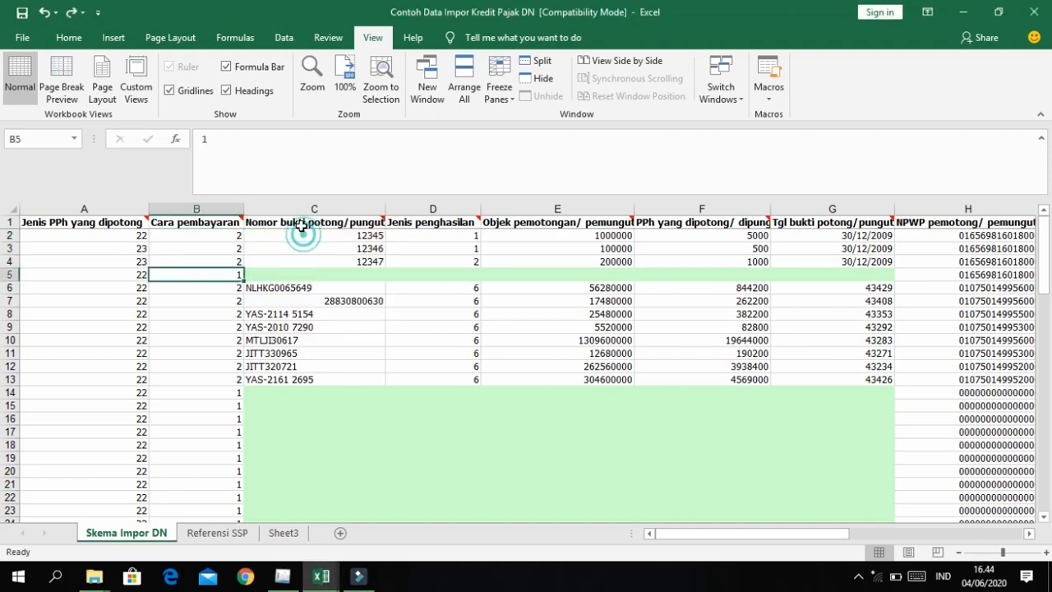
left_click(300, 222)
key("alt+Tab")
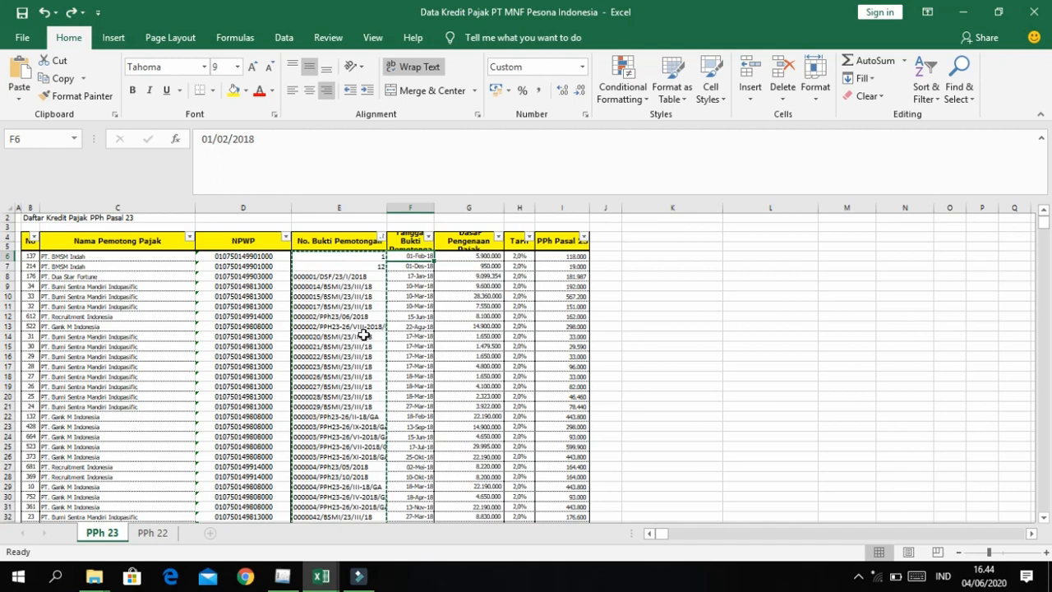
key("alt+Tab")
mouse_move(419, 222)
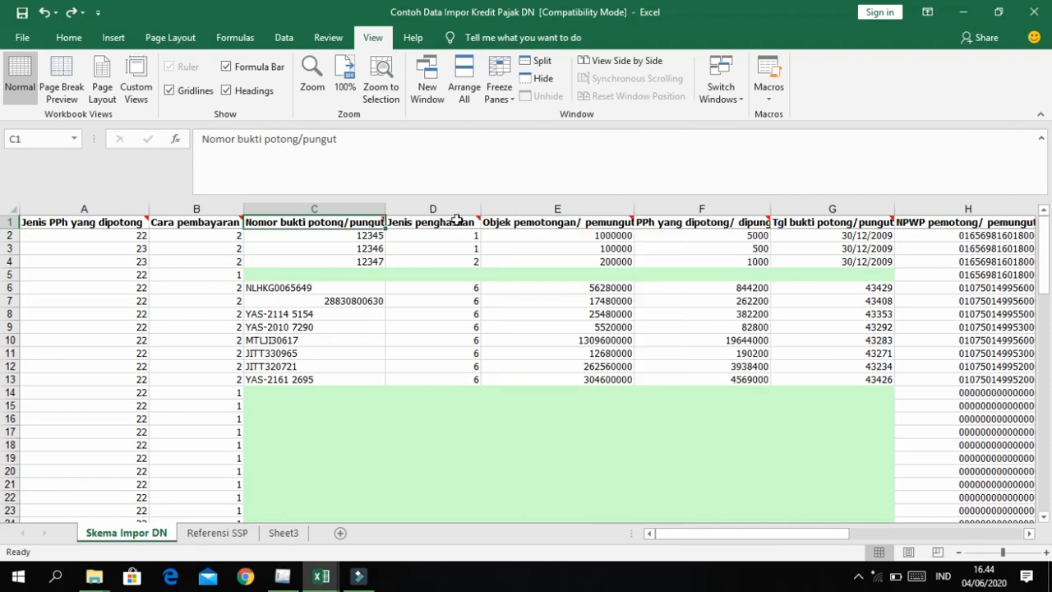
left_click(436, 238)
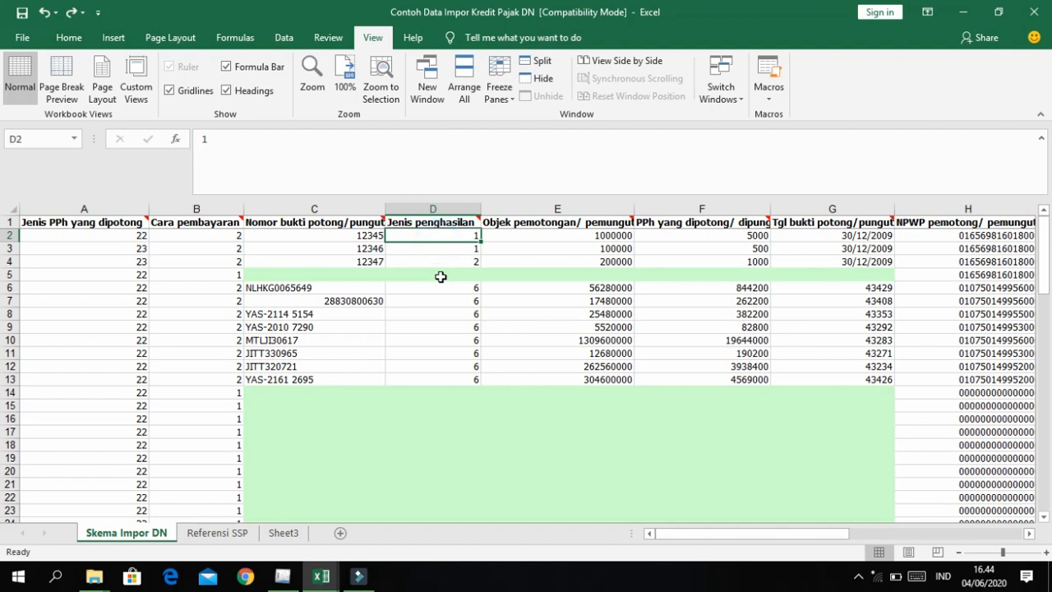
Step: Start the PPh 23 entries in row 83 with tax type 23 in A83 and payment method 2 in B83
key("Down")
key("Down")
key("Down")
key("Left")
key("Left")
key("Left")
key("ctrl+Down")
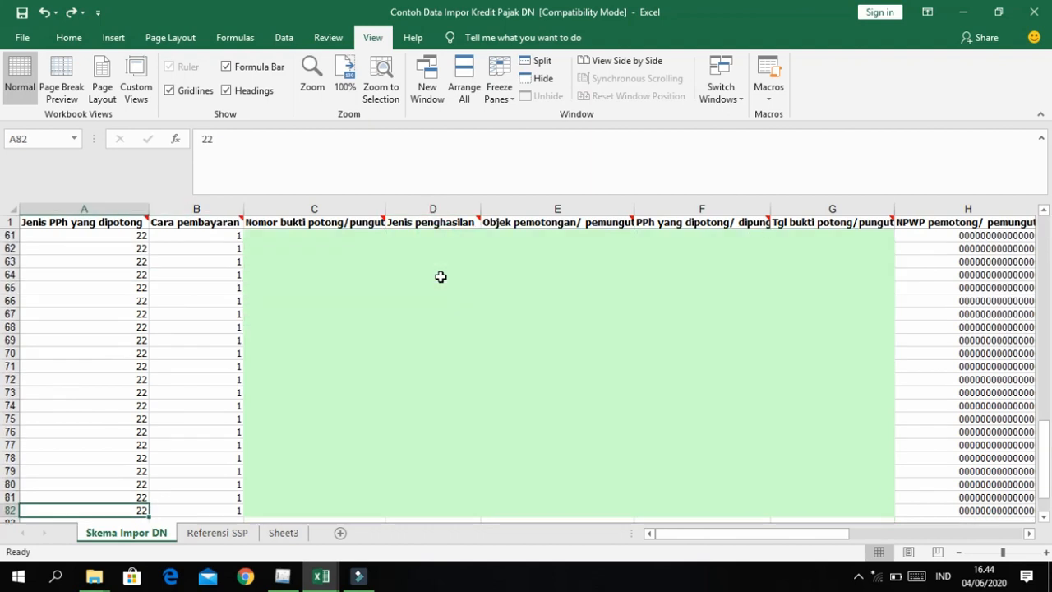
key("Down")
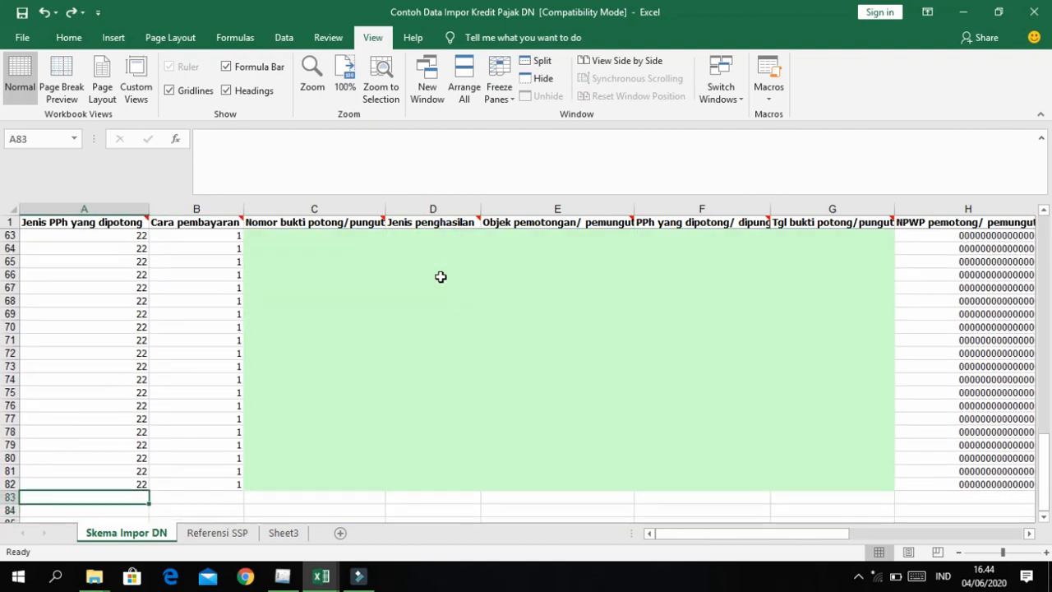
type("23")
key("Tab")
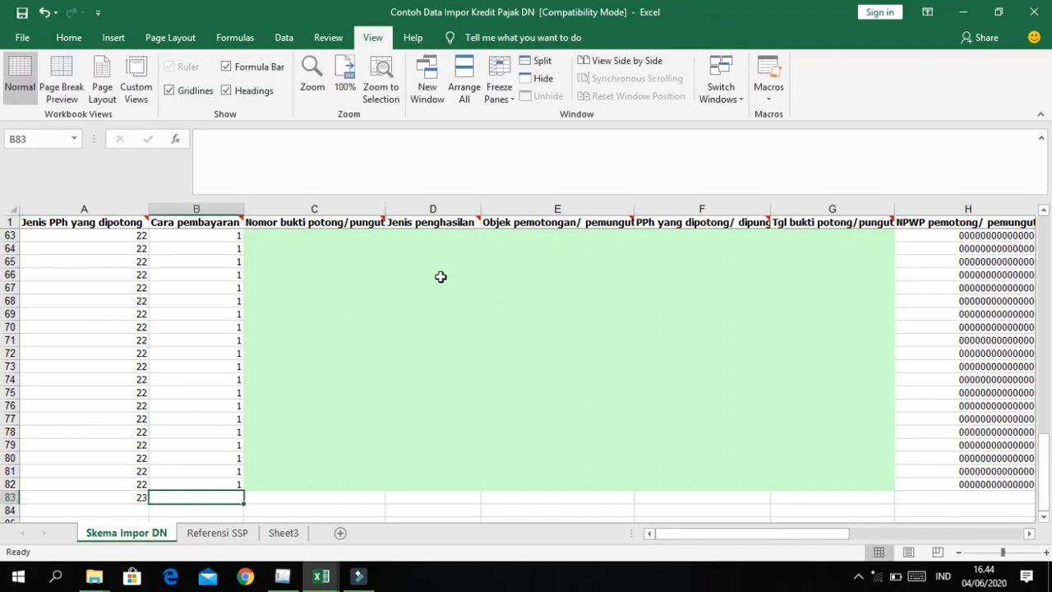
type("2")
key("Tab")
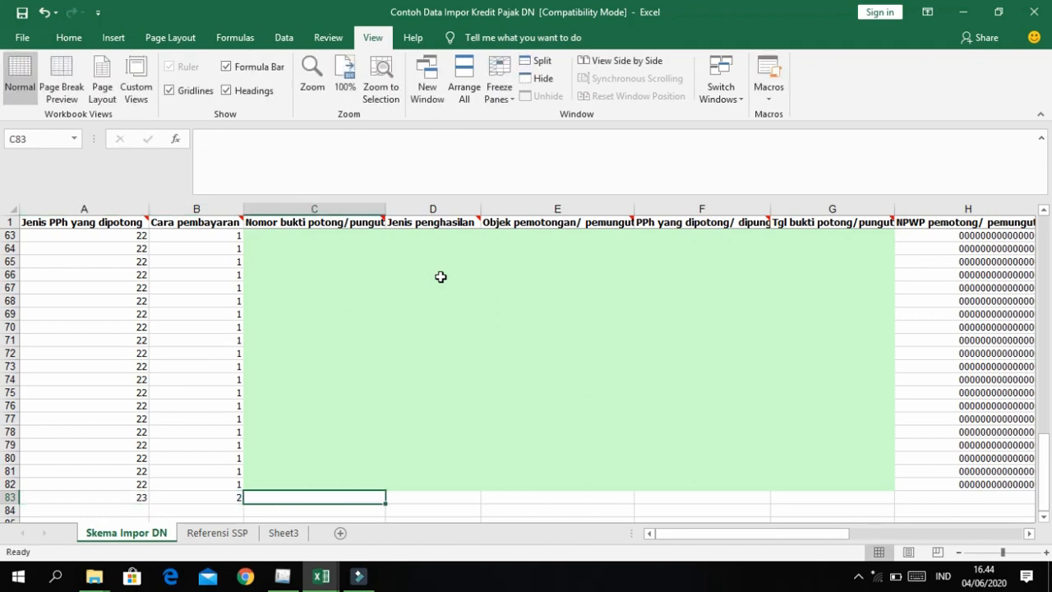
Step: Copy all No. Bukti Pemotongan entries from the source PPh 23 sheet and paste them as values starting at C83 of Skema Impor DN
key("alt+Tab")
key("Down")
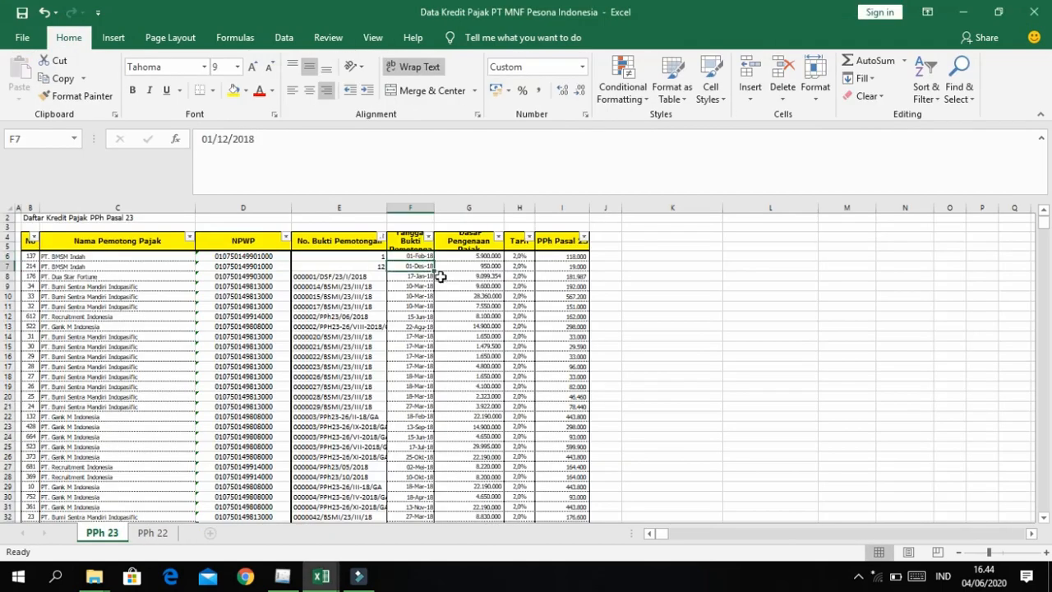
key("Left")
key("Left")
key("Right")
key("Up")
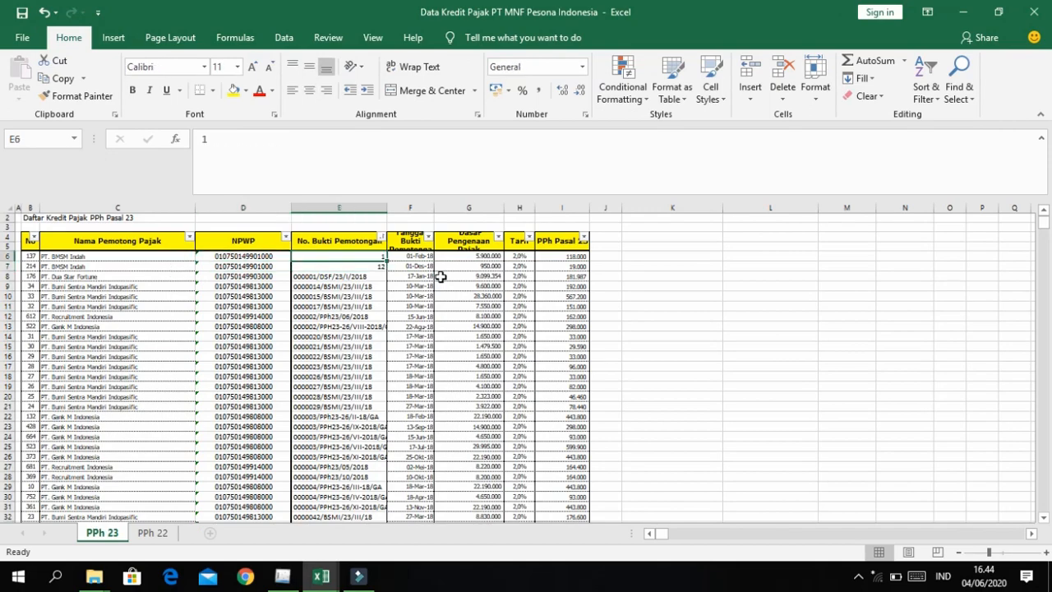
key("ctrl+shift+Down")
key("ctrl+c")
key("alt+Tab")
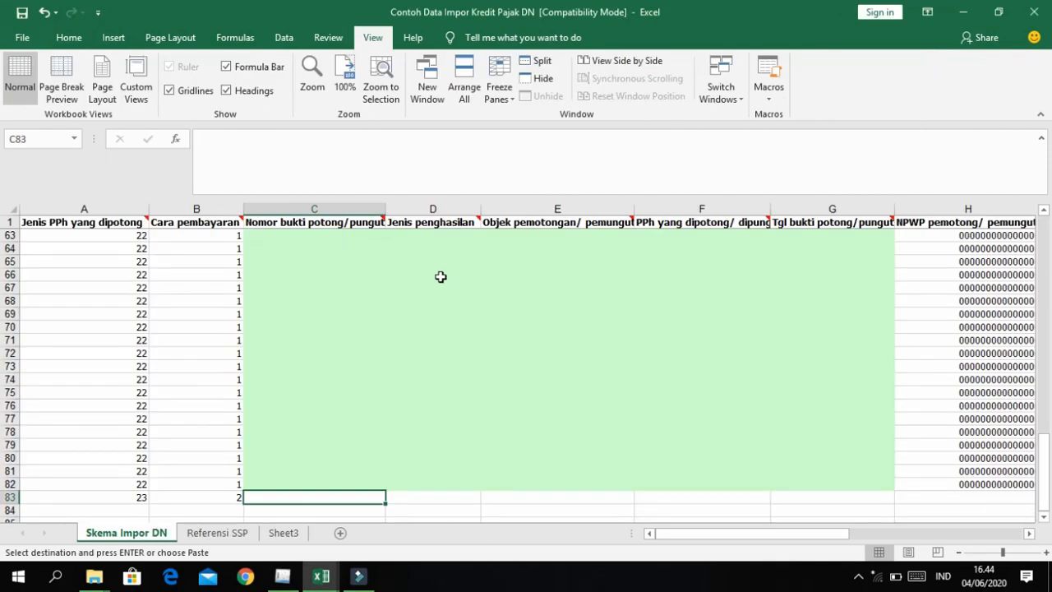
key("ctrl+alt+v")
key("v")
key("Return")
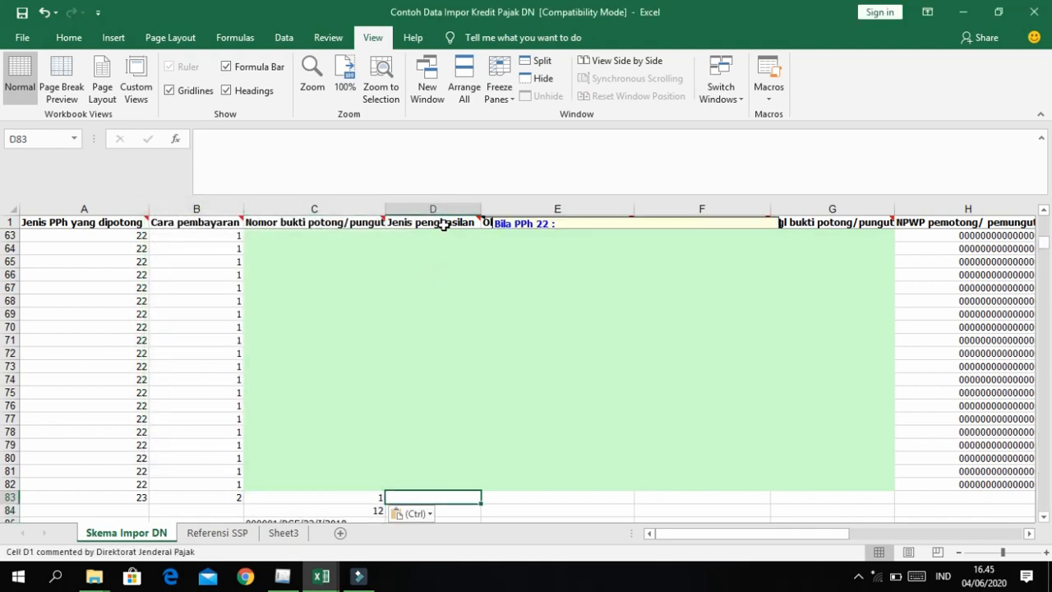
Step: Enter 6 as the Jenis penghasilan in D83 and fill it down alongside all pasted receipt numbers
type("6")
key("Return")
scroll(462, 463, "down", 1)
left_click(463, 469)
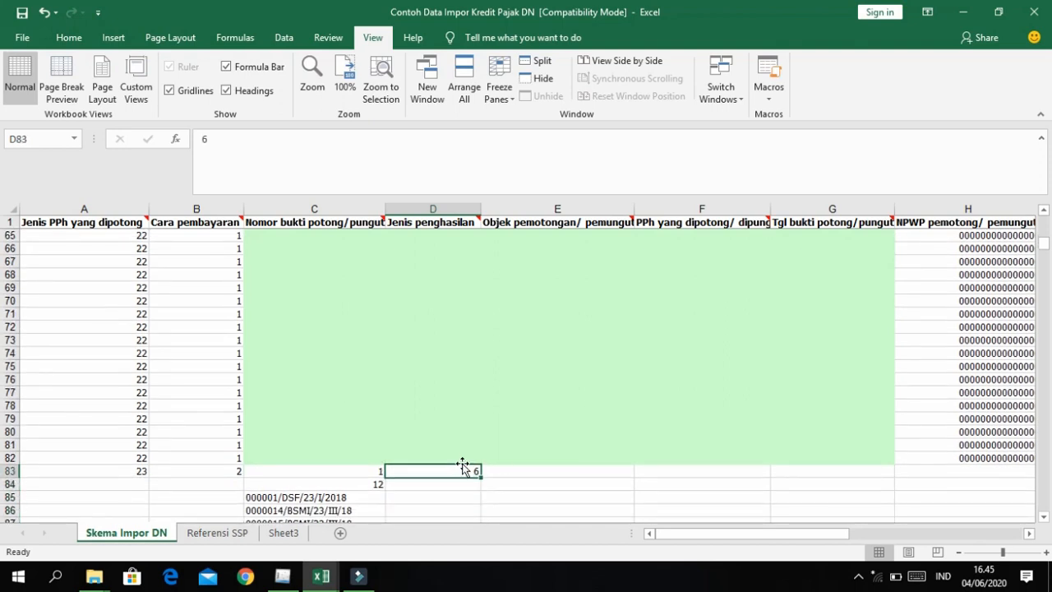
double_click(481, 477)
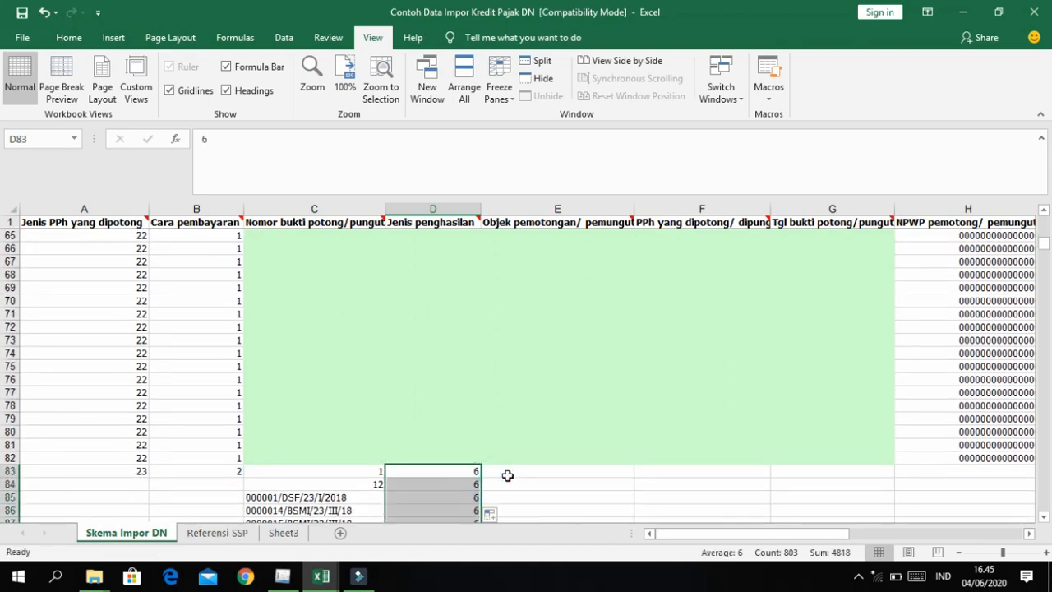
Step: Copy all Dasar Pengenaan Pajak amounts from the source PPh 23 sheet and paste them as values starting at E83 of Skema Impor DN
left_click(500, 472)
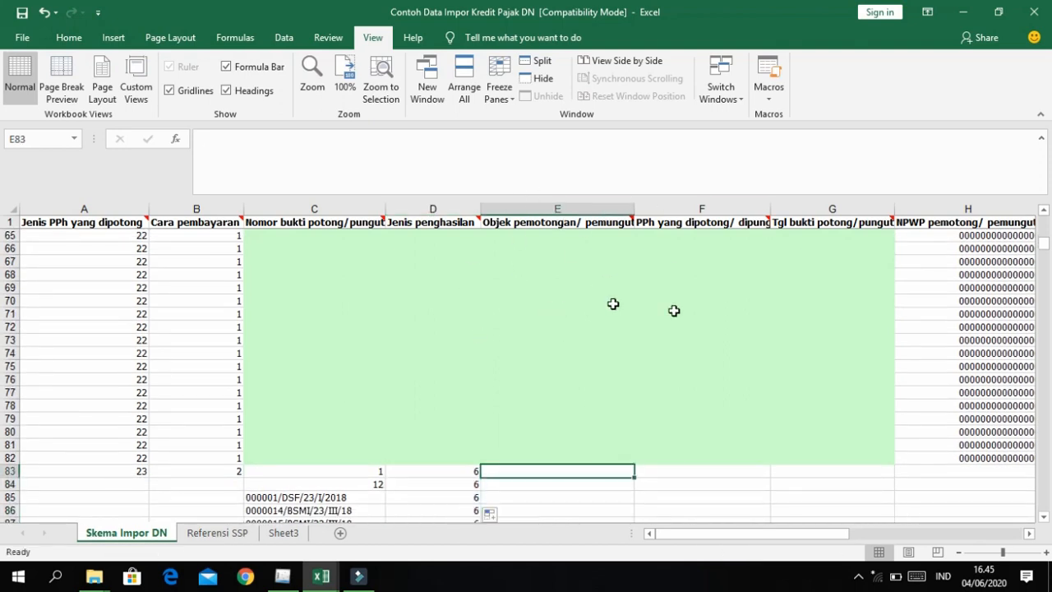
key("alt+Tab")
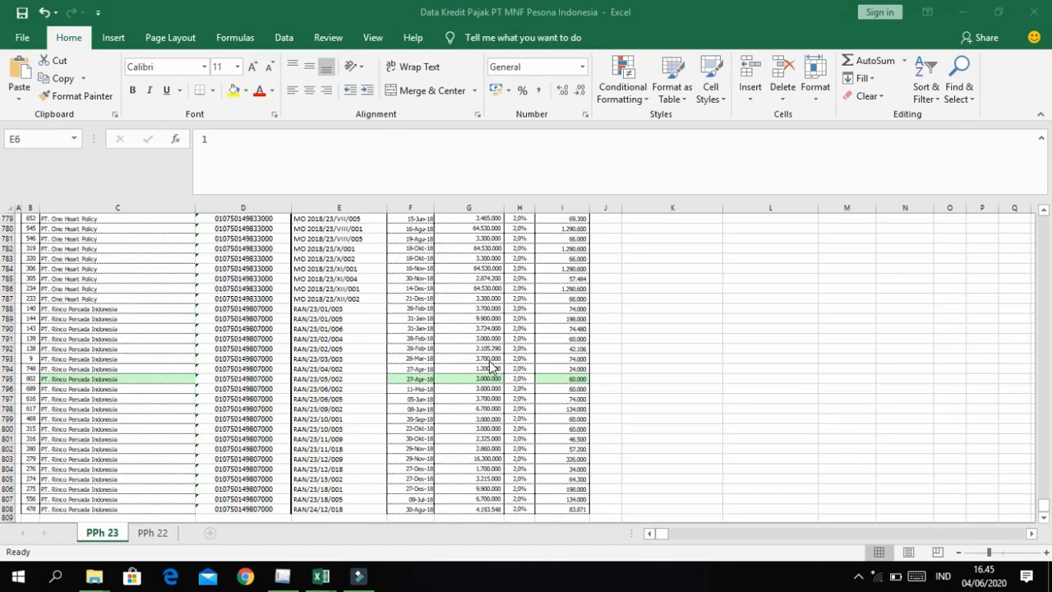
scroll(471, 320, "up", 2)
key("alt+Tab")
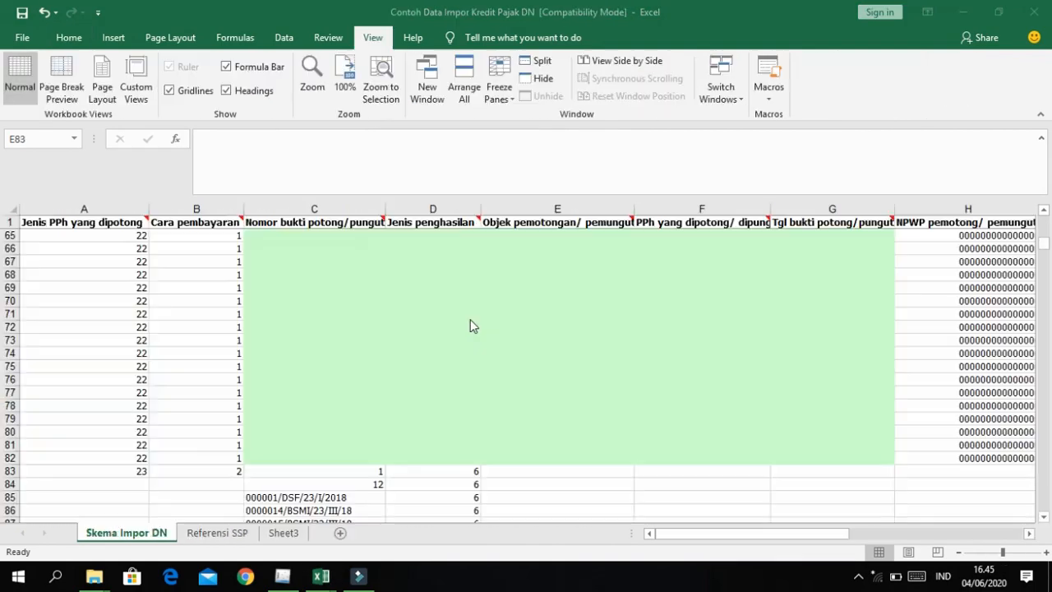
key("alt+Tab")
scroll(461, 345, "up", 20)
left_click(421, 308)
key("ctrl+Up")
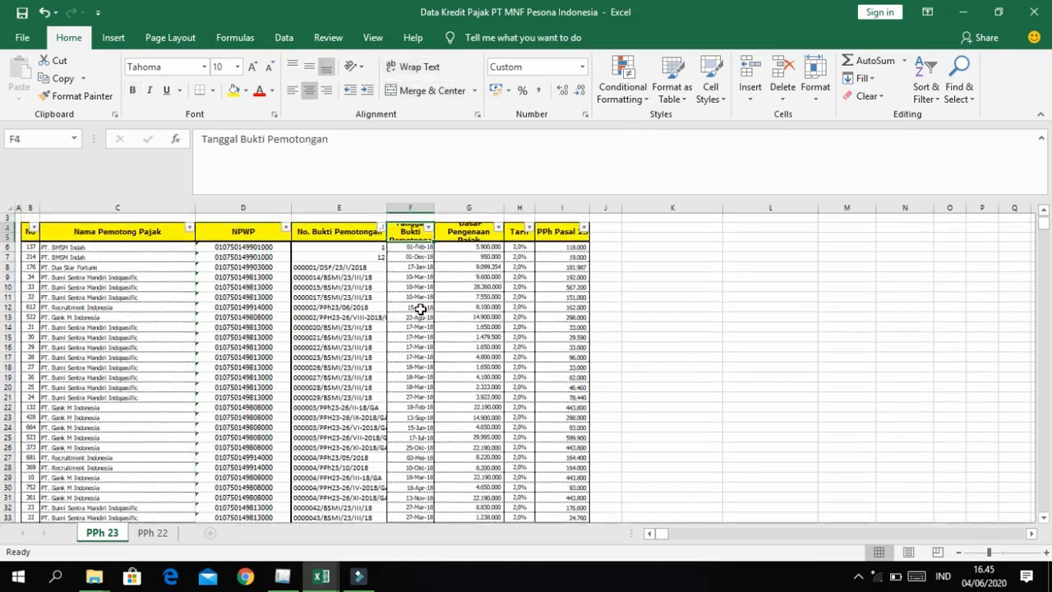
key("Right")
key("Down")
key("alt+Tab")
key("alt+Tab")
key("ctrl+shift+Down")
key("ctrl+c")
key("alt+Tab")
key("ctrl+alt+v")
key("v")
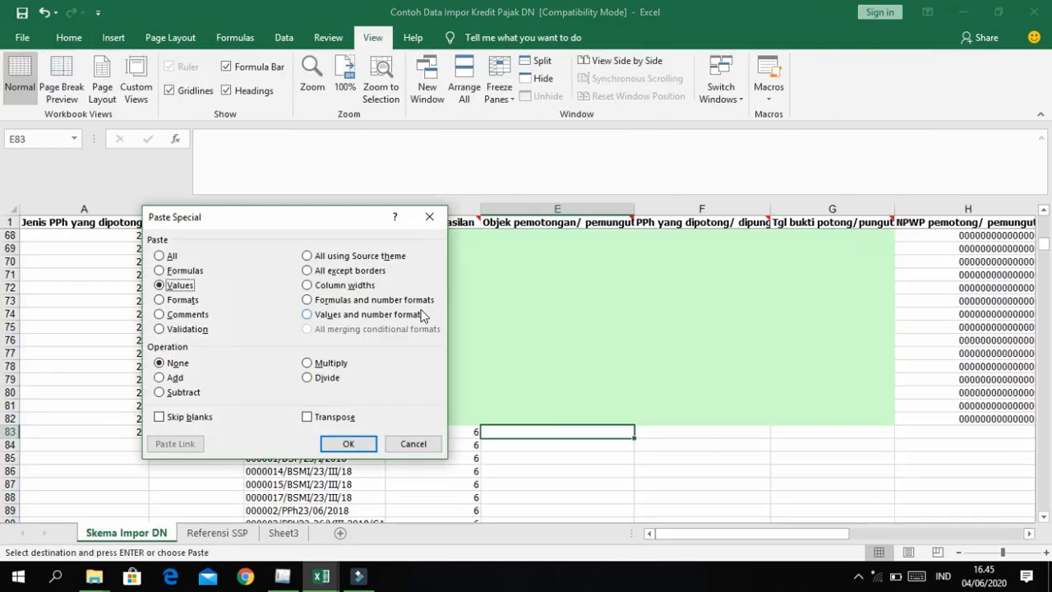
key("Return")
Step: Copy the PPh Pasal 23 amounts from the source sheet and paste them as values starting at F83
key("Right")
key("alt+Tab")
key("Right")
key("Right")
key("ctrl+shift+Down")
key("ctrl+c")
key("alt+Tab")
key("ctrl+alt+v")
key("v")
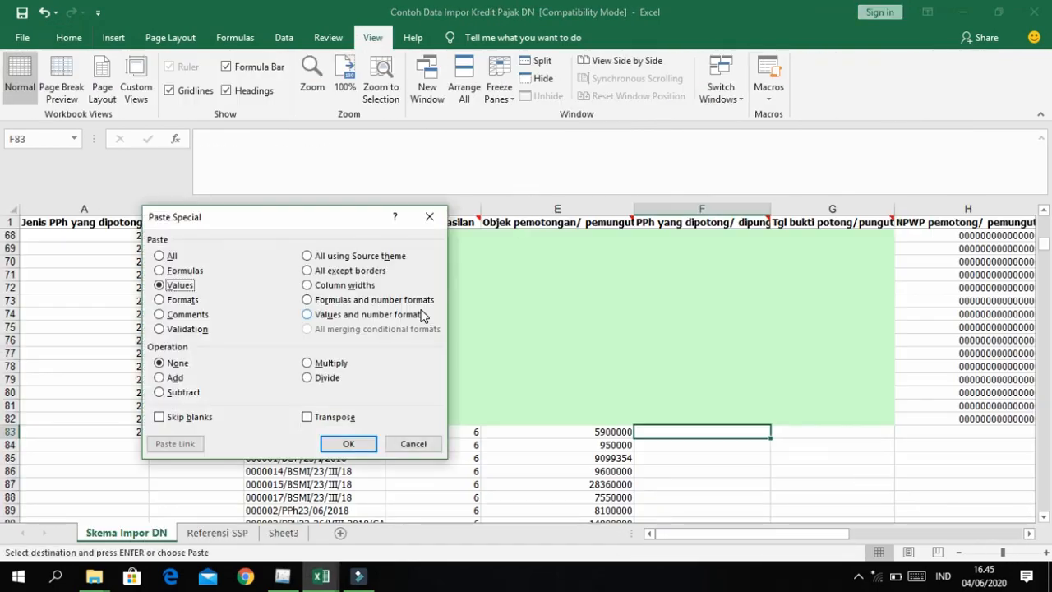
key("Return")
Step: Copy all Tanggal Bukti Pemotongan dates from the source PPh 23 sheet and paste them as values starting at G83
key("Right")
key("alt+Tab")
left_click(421, 309)
key("ctrl+Up")
key("Left")
key("Left")
key("Left")
key("Down")
key("Right")
key("Right")
key("Down")
key("Right")
key("ctrl+shift+Down")
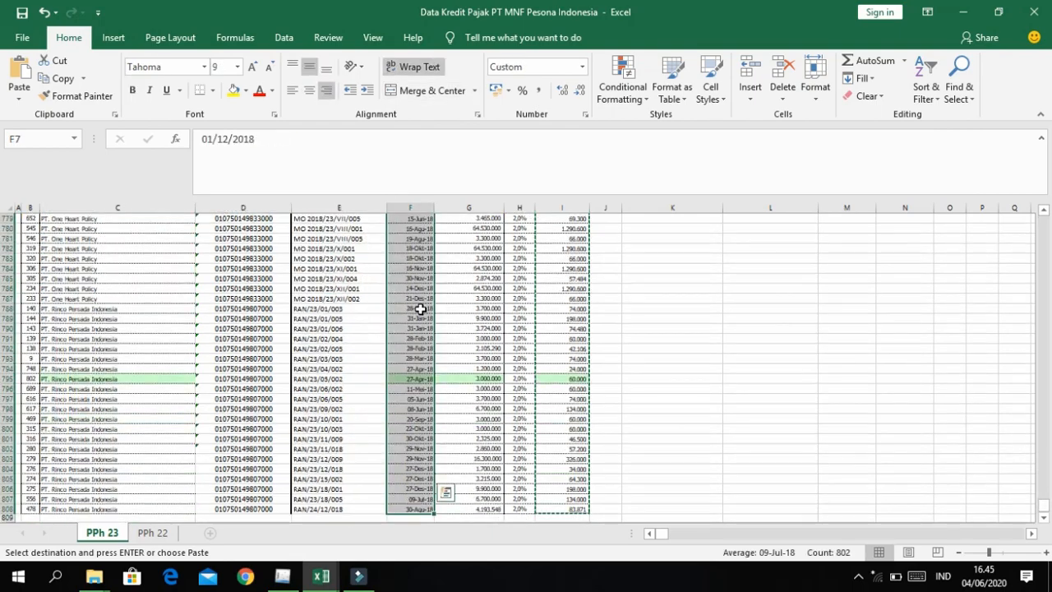
key("ctrl+c")
key("ctrl+Up")
key("Down")
key("ctrl+shift+Down")
key("ctrl+c")
key("alt+Tab")
key("ctrl+alt+v")
key("v")
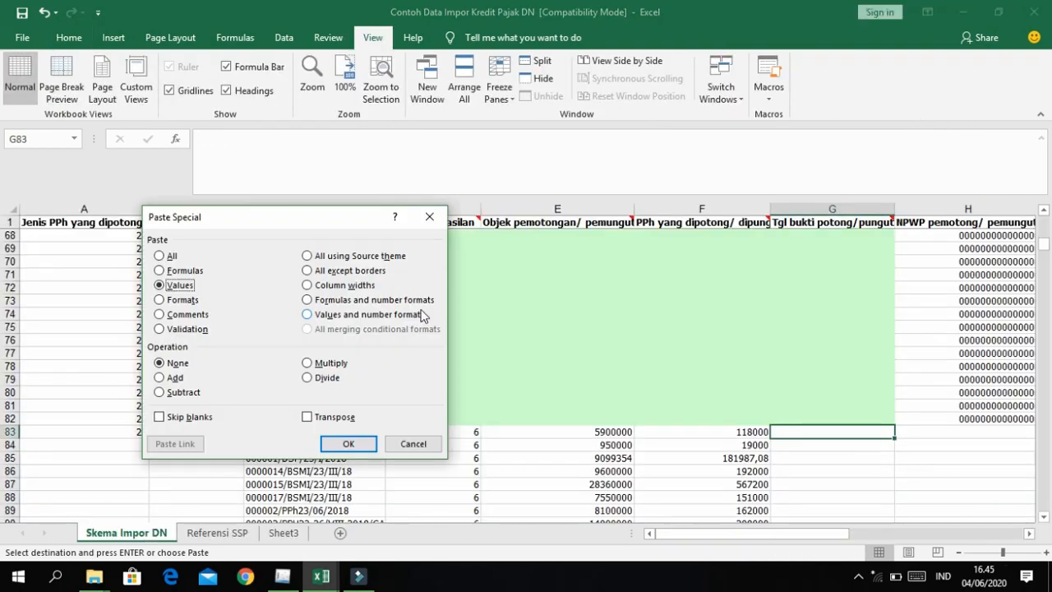
key("Return")
Step: Copy the NPWP column from the source PPh 23 sheet and paste it as values starting at H83
key("Right")
key("alt+Tab")
key("Left")
key("Left")
key("ctrl+shift+Down")
key("ctrl+c")
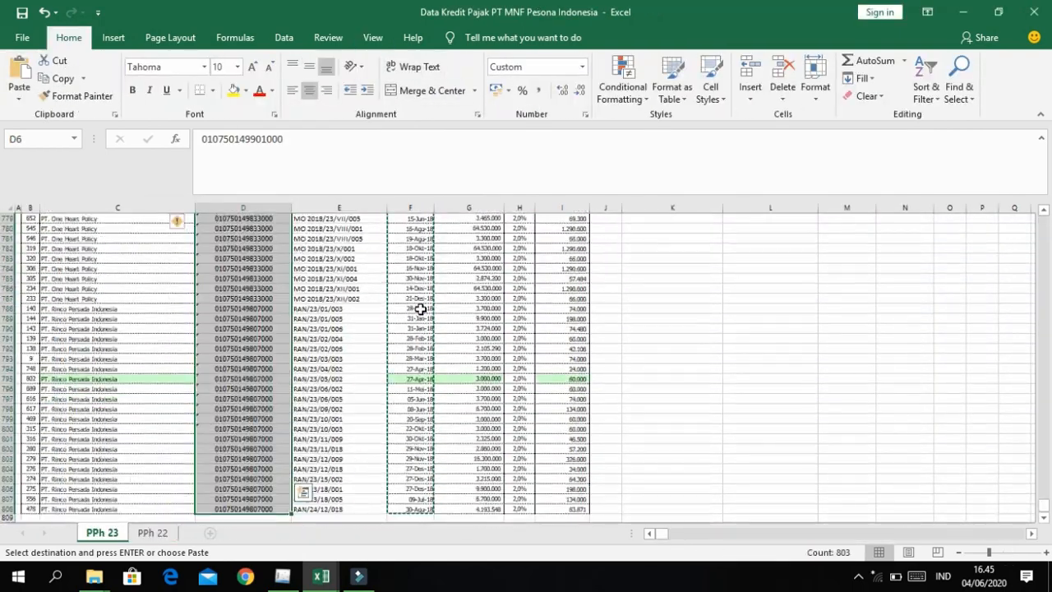
key("alt+Tab")
key("ctrl+alt+v")
key("v")
key("Return")
Step: Copy the Nama Pemotong Pajak column from the source PPh 23 sheet and paste it as values starting at I83
key("alt+Tab")
key("Left")
key("ctrl+shift+Down")
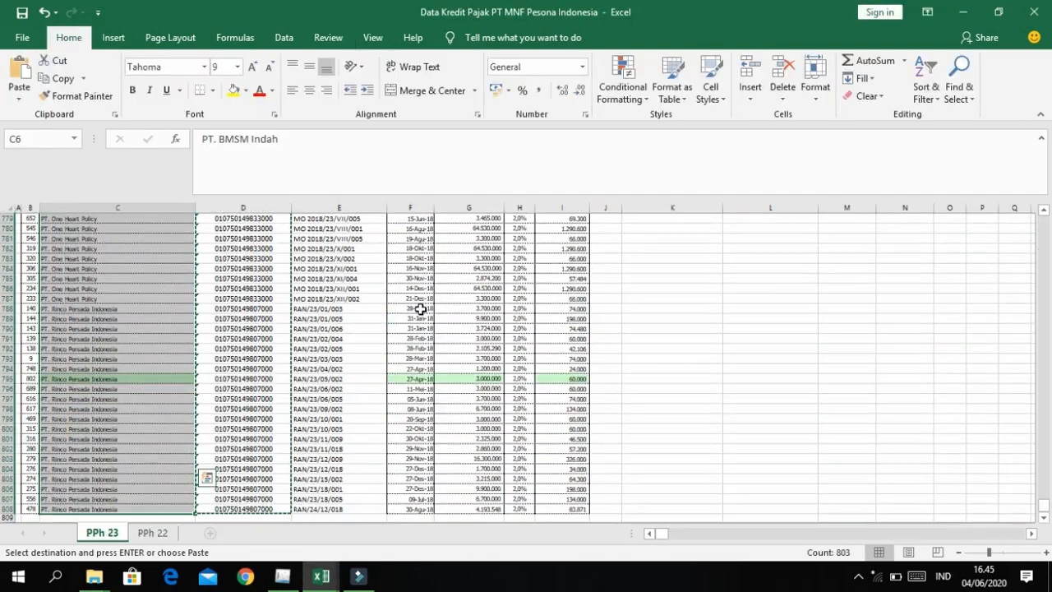
key("ctrl+c")
key("alt+Tab")
key("ctrl+alt+v")
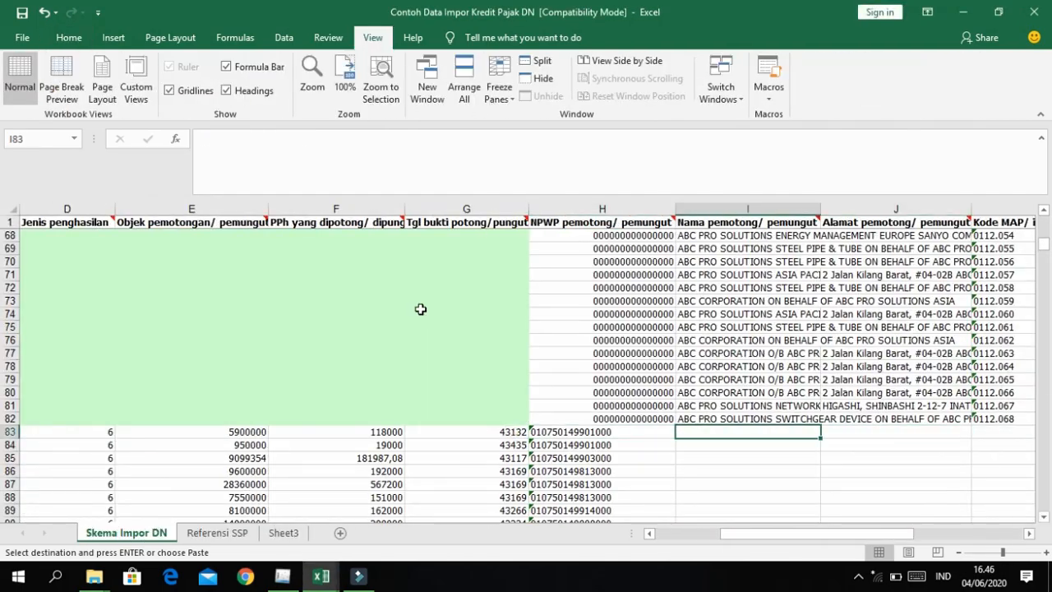
key("v")
key("Return")
Step: Enter Jakarta as the Alamat pemotong/pemungut in J83 and fill it down alongside all PPh 23 entries
key("Right")
key("alt+Tab")
key("alt+Tab")
key("alt+Tab")
key("Left")
key("Left")
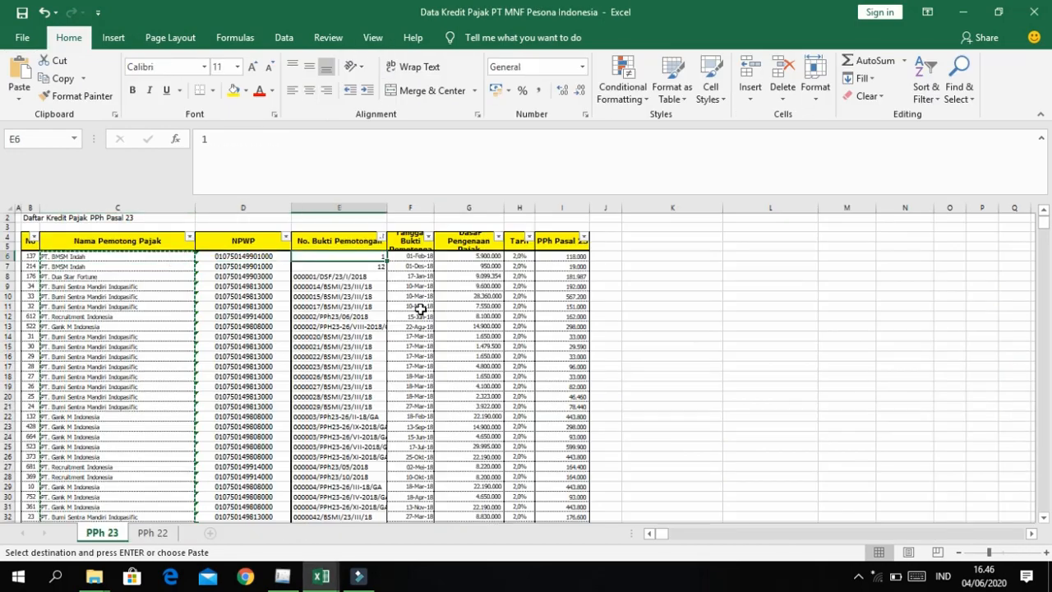
key("Right")
key("alt+Tab")
type("Jaka")
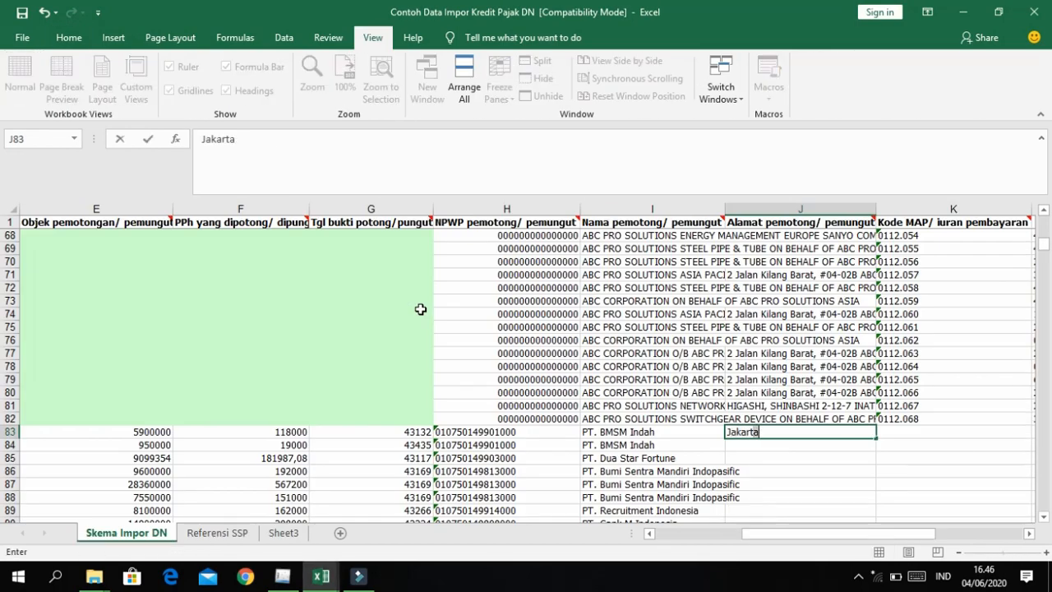
key("ctrl+Return")
double_click(878, 438)
Step: Review the Kode MAP, NTPN, Jumlah pembayaran and Tanggal setor columns around the boundary between PPh 22 and PPh 23 rows
key("Right")
scroll(916, 439, "right", 3)
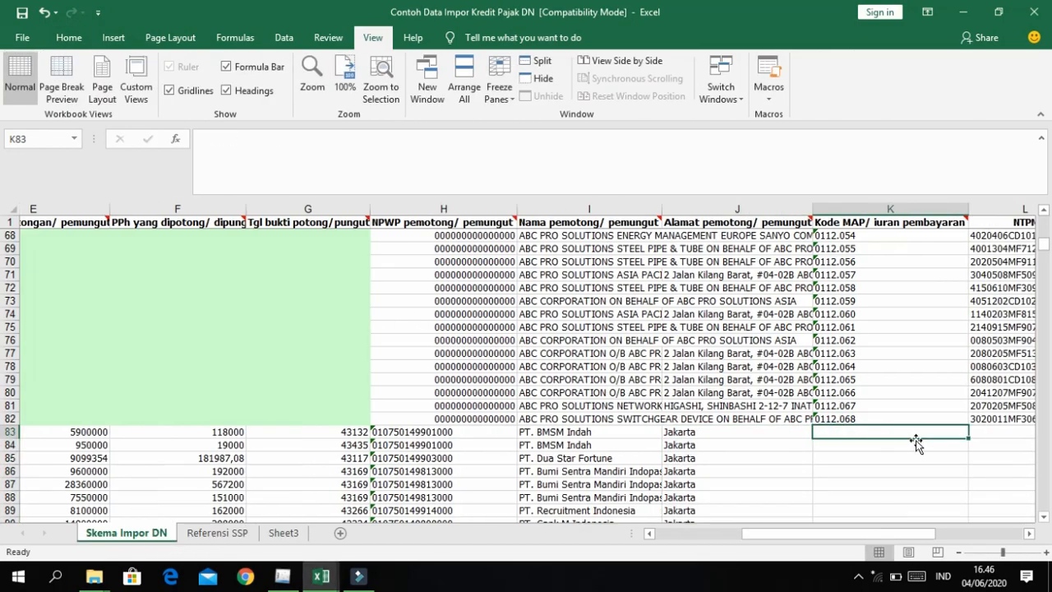
scroll(860, 425, "up", 1)
left_click(690, 454)
scroll(690, 454, "right", 1)
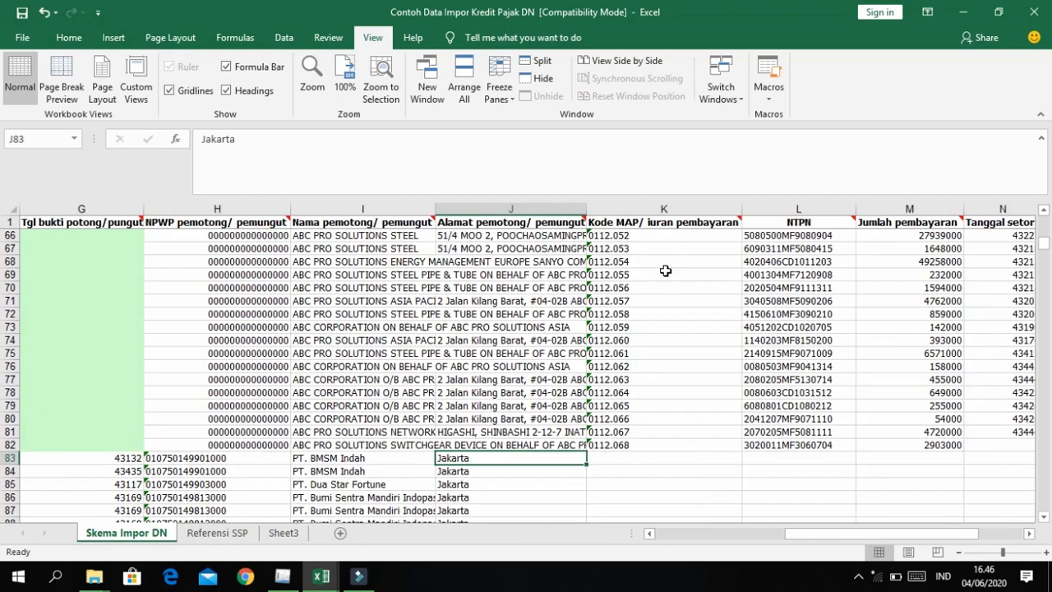
scroll(805, 386, "right", 3)
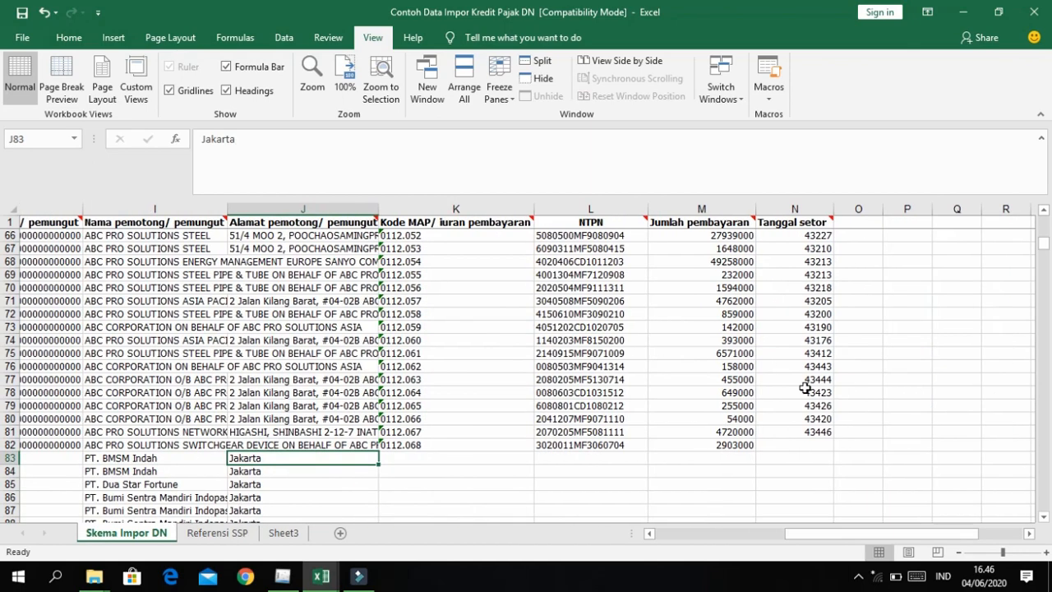
left_click(551, 419)
left_click(438, 470)
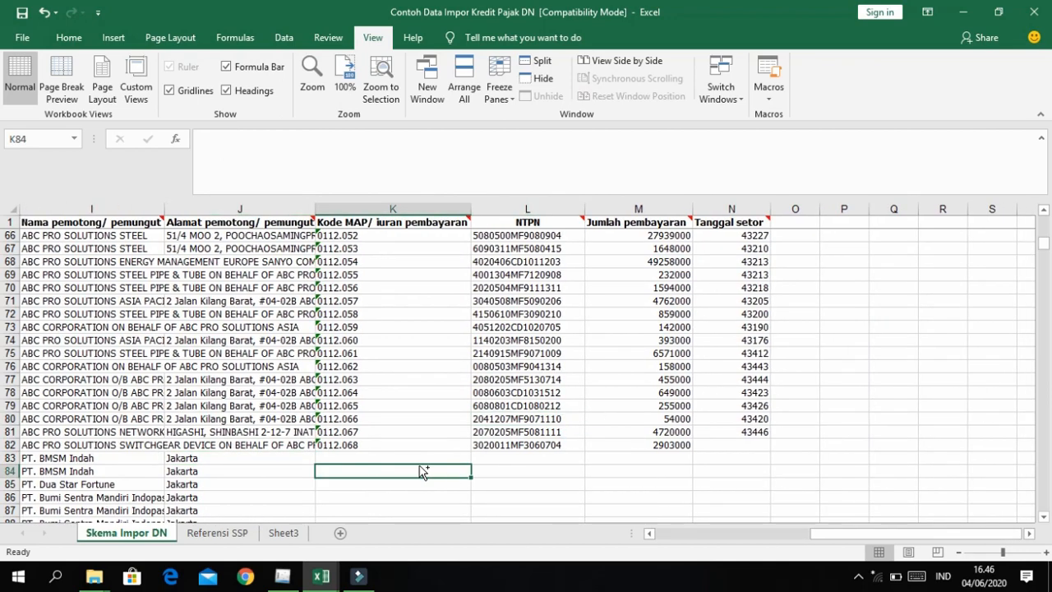
Step: Examine how the sample rows at the start of the sheet treat the payment columns from Kode MAP to Tanggal setor
key("ctrl+Up")
key("ctrl+Up")
key("Down")
key("Up")
key("Up")
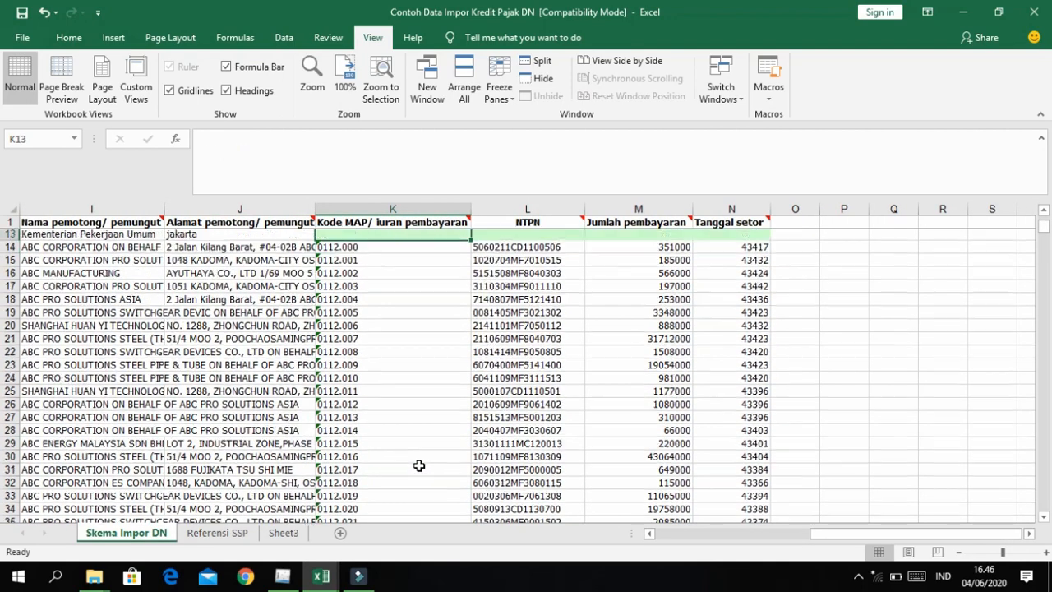
key("Up")
key("ctrl+Up")
key("ctrl+Up")
key("Down")
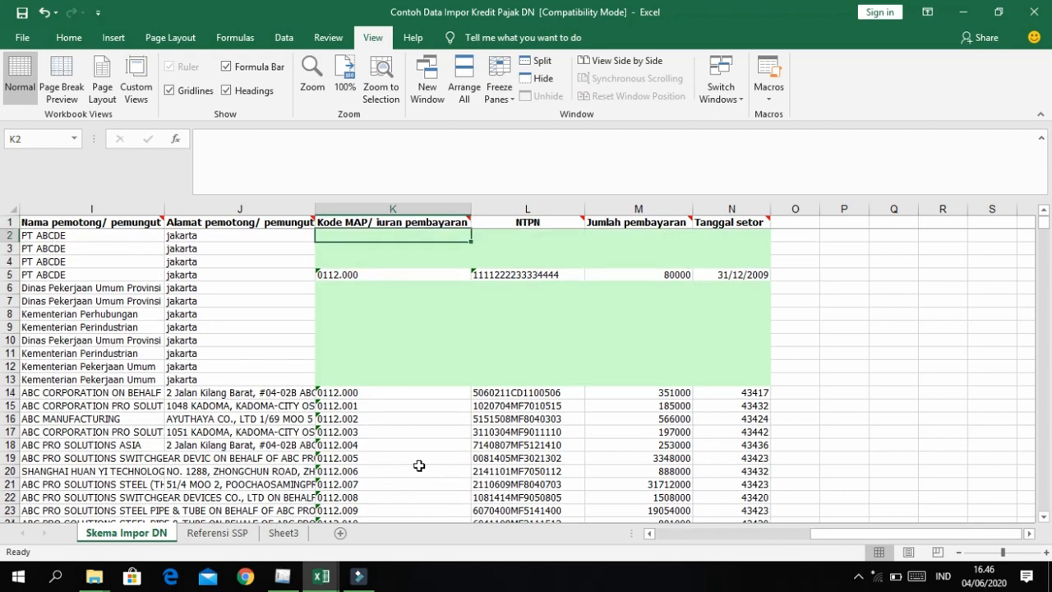
key("Up")
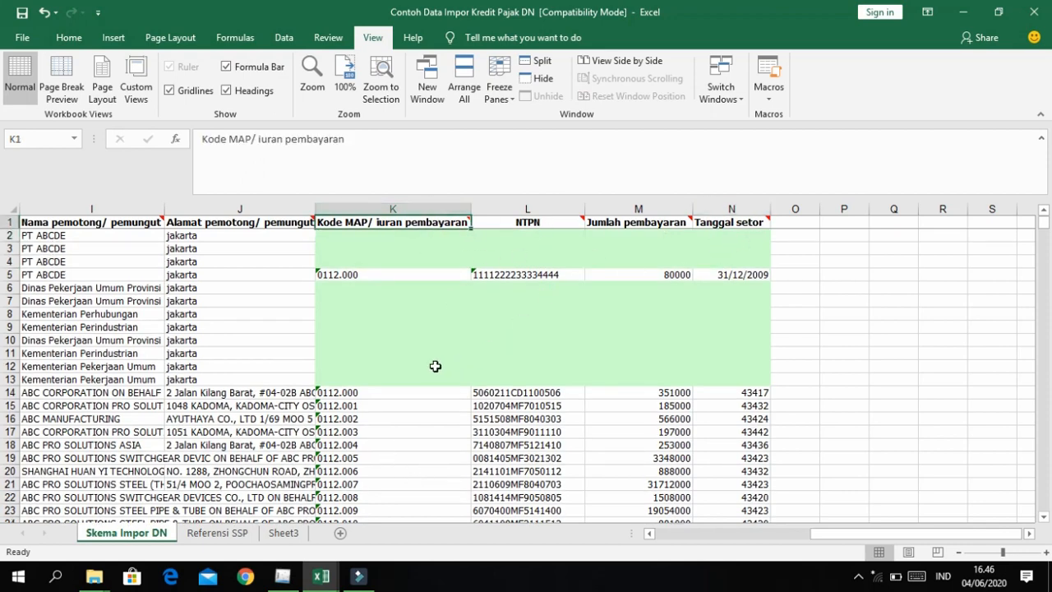
left_click(342, 378)
key("Down")
key("Down")
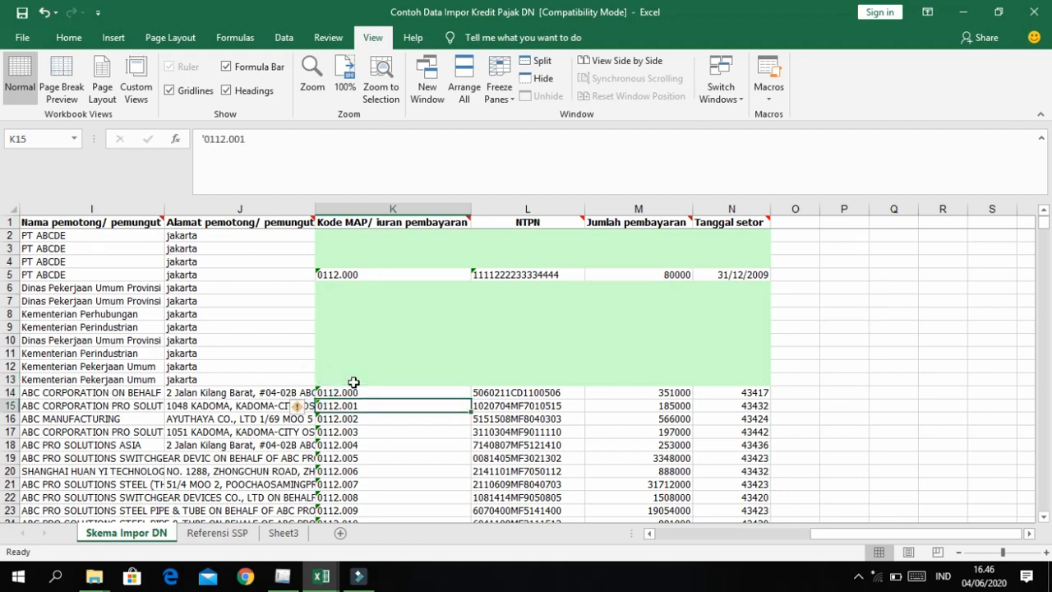
Step: Check the name, address and Kode MAP cells of the first PPh 23 entry in row 83
key("ctrl+Down")
key("Left")
key("Down")
key("Left")
key("Down")
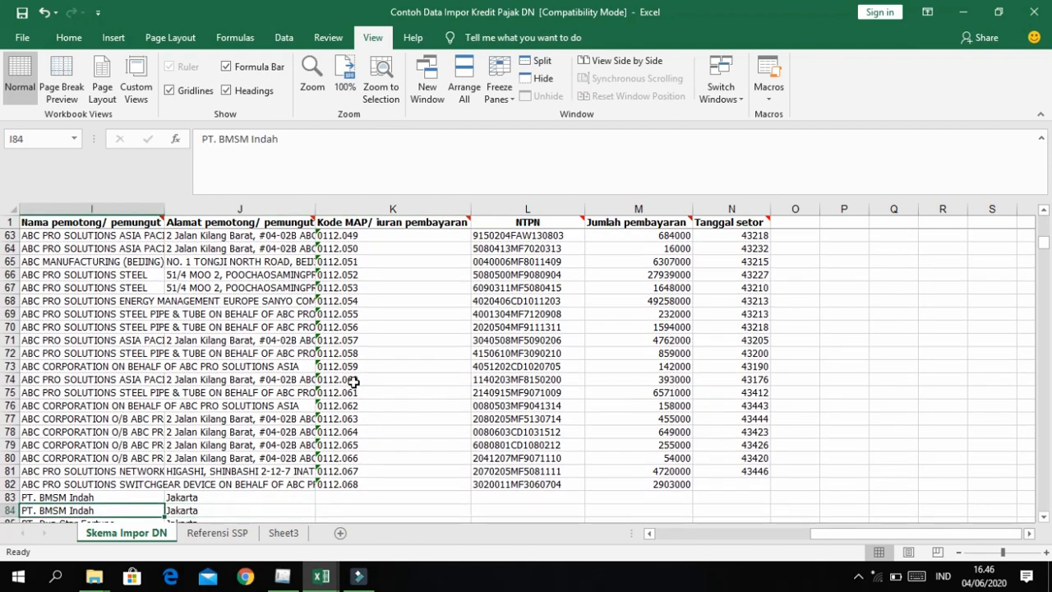
key("Right")
key("Up")
key("Left")
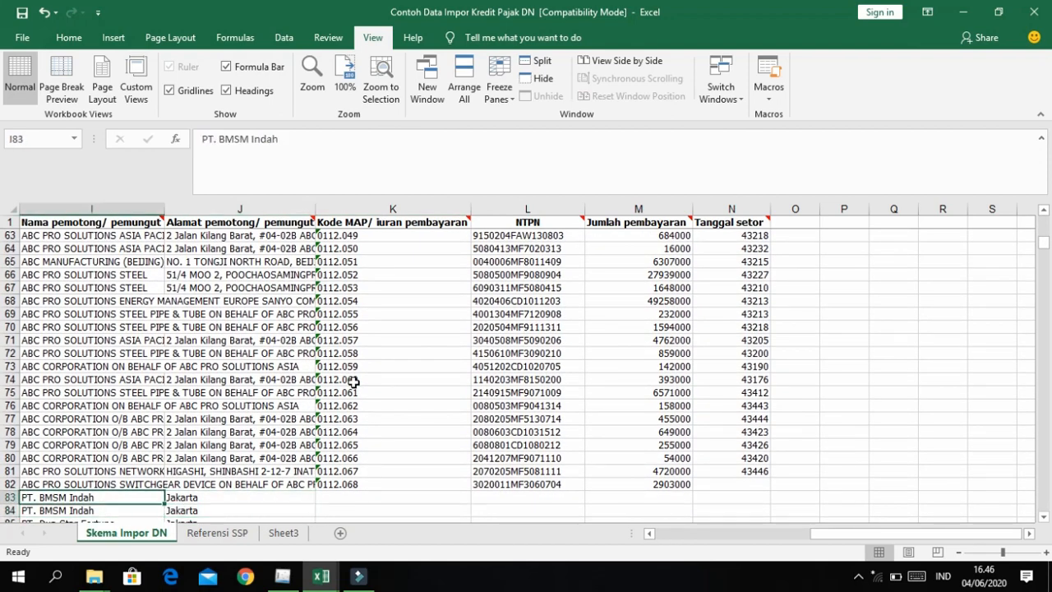
key("Right")
key("Right")
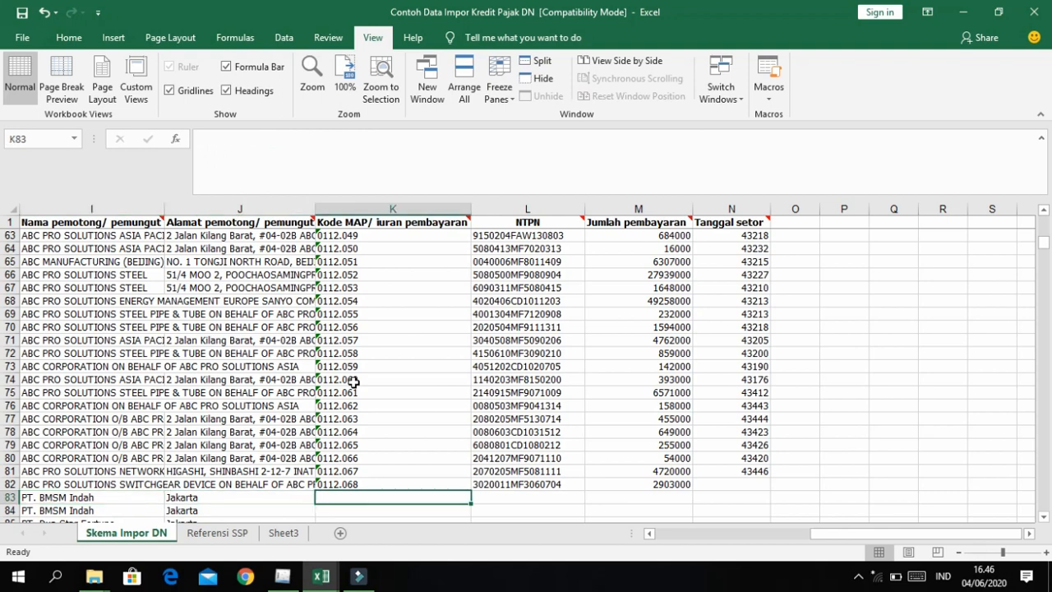
Step: Fill tax type 23 from A83 and payment method 2 from B83 down alongside all PPh 23 entries
key("Left")
key("Left")
key("Left")
key("Left")
key("Left")
key("Left")
key("Left")
key("Left")
key("Left")
key("Left")
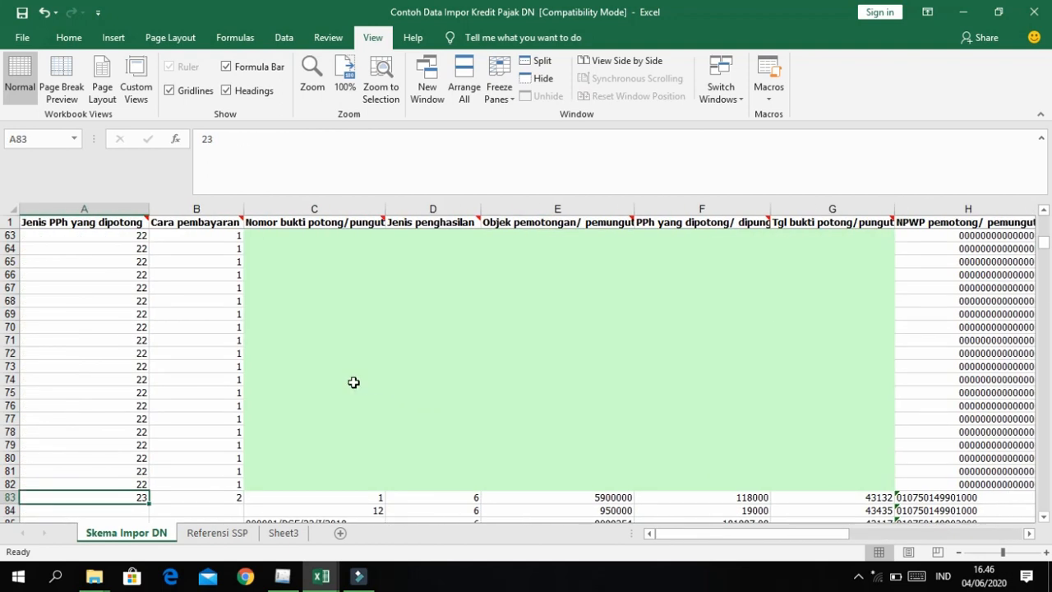
key("Right")
key("Left")
key("Down")
key("Down")
key("Down")
key("Down")
key("Down")
key("Up")
key("Up")
key("Up")
key("Up")
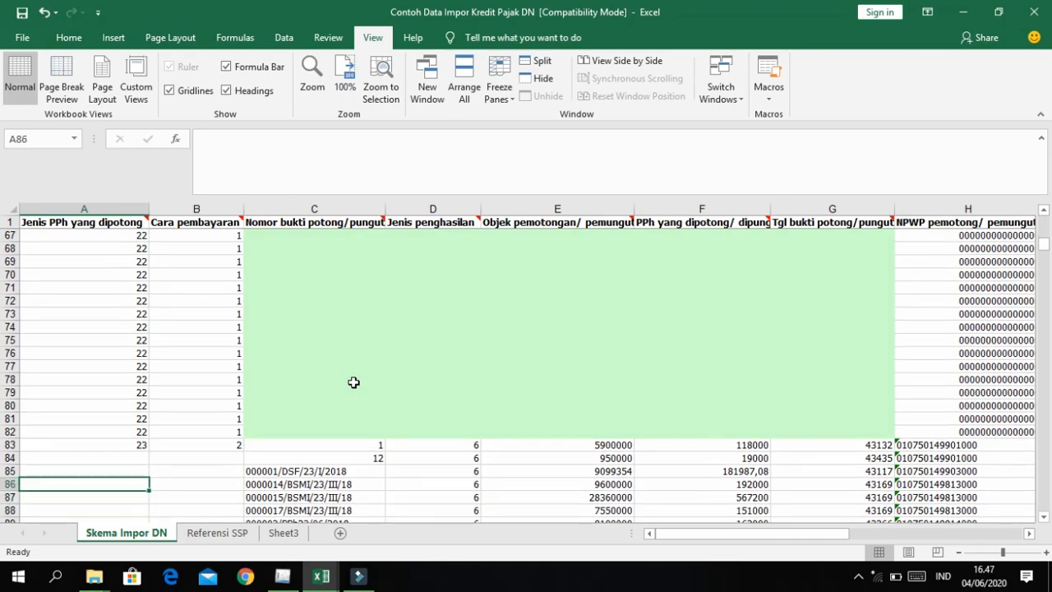
key("Up")
left_click_drag(144, 451, 146, 512)
left_click(234, 446)
double_click(242, 450)
Step: Copy the green shading of the unused PPh 22 cells onto the blank payment cells K83:N885, pasting formats only
scroll(417, 473, "down", 5)
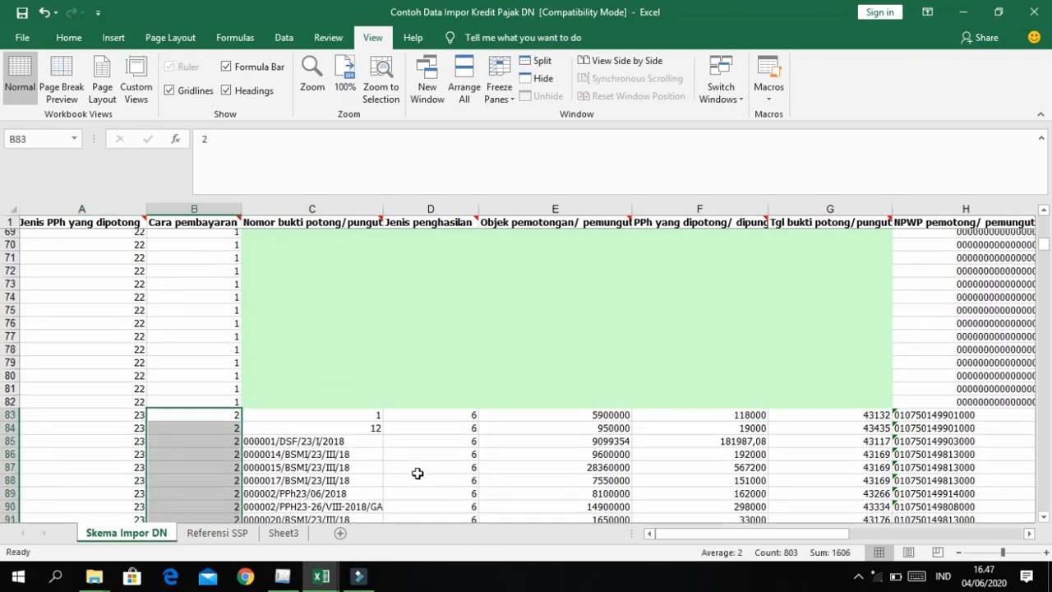
scroll(418, 473, "right", 2)
scroll(418, 472, "up", 1)
scroll(418, 473, "left", 1)
left_click(215, 301)
key("ctrl+c")
key("Down")
key("Down")
key("ctrl+Right")
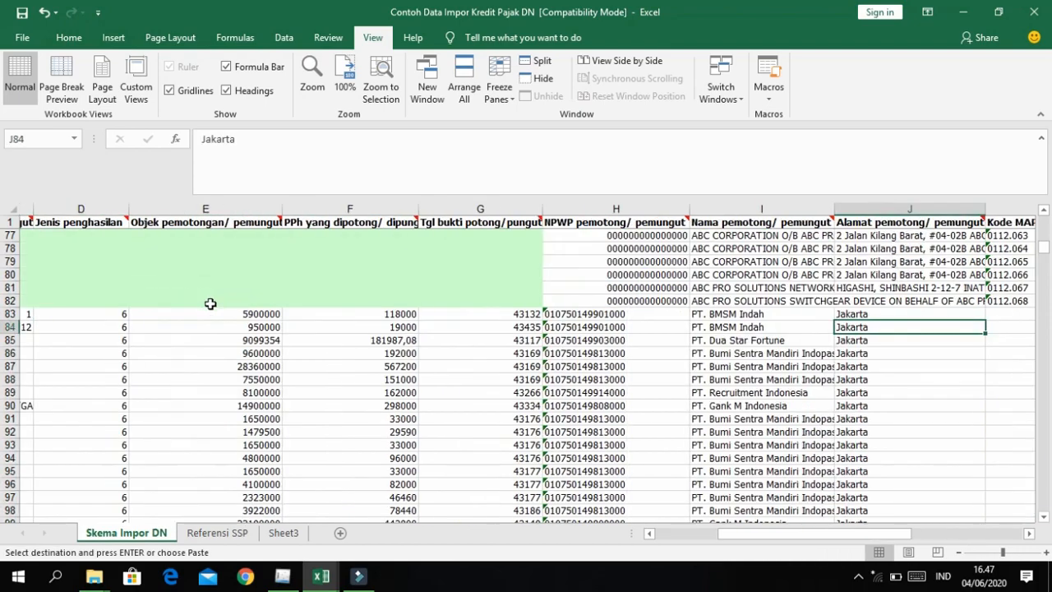
key("ctrl+Right")
key("ctrl+Left")
key("Right")
key("Up")
key("Left")
key("ctrl+Down")
key("Right")
key("shift+Right")
key("shift+Right")
key("shift+Right")
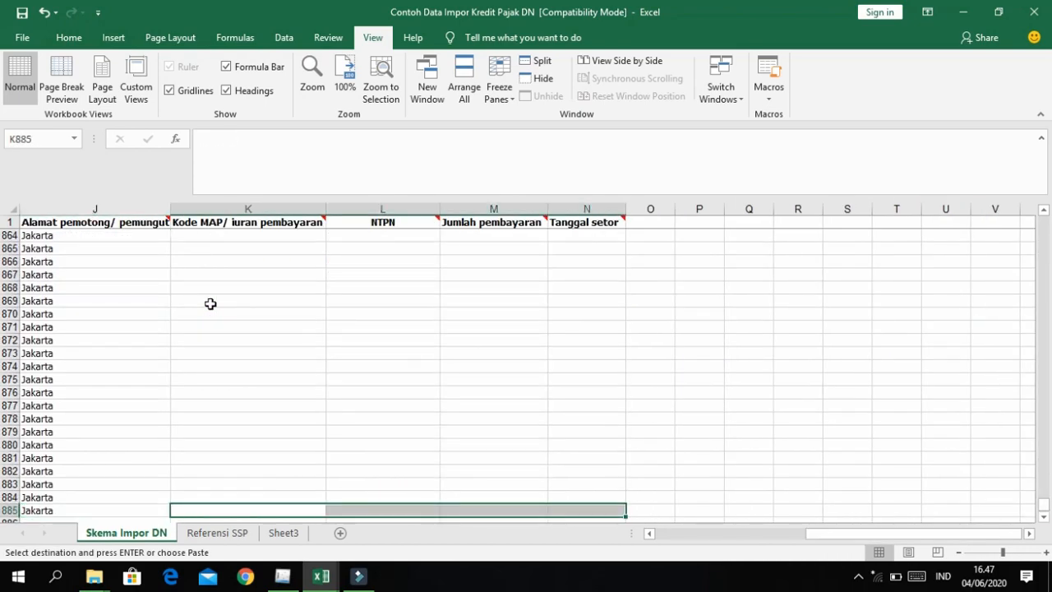
key("ctrl+shift+Up")
key("shift+Down")
key("ctrl+alt+v")
key("Down")
key("Down")
key("Down")
key("Return")
Step: Look over the Nomor bukti potong/pungut numbers of the last PPh 23 entries in column C
key("Left")
key("Left")
key("Left")
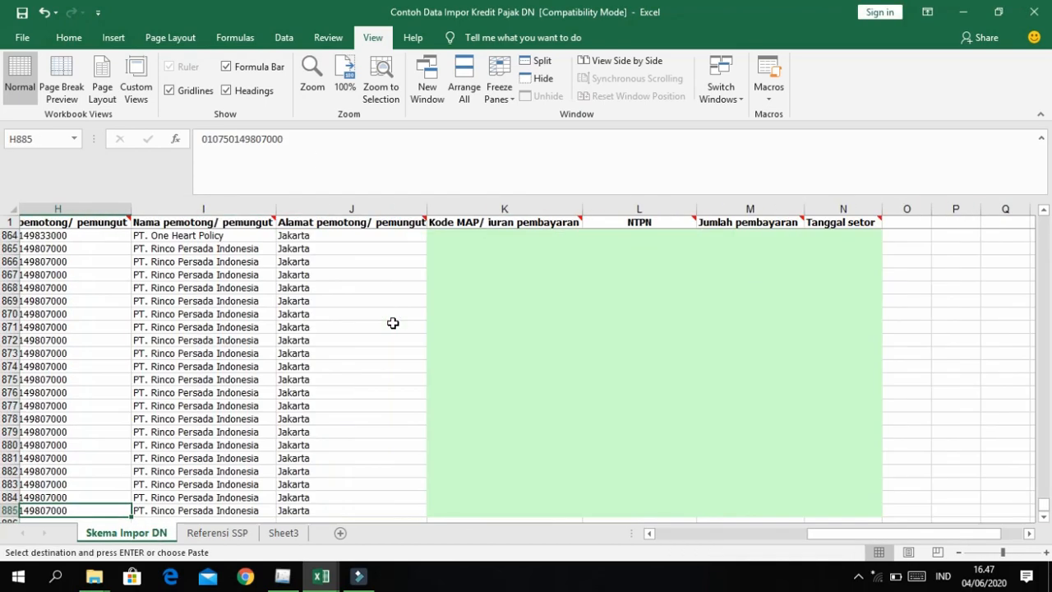
key("Down")
key("Down")
key("Left")
key("Left")
key("Up")
key("Left")
key("Left")
key("Left")
key("Left")
key("Left")
key("Up")
key("ctrl+Up")
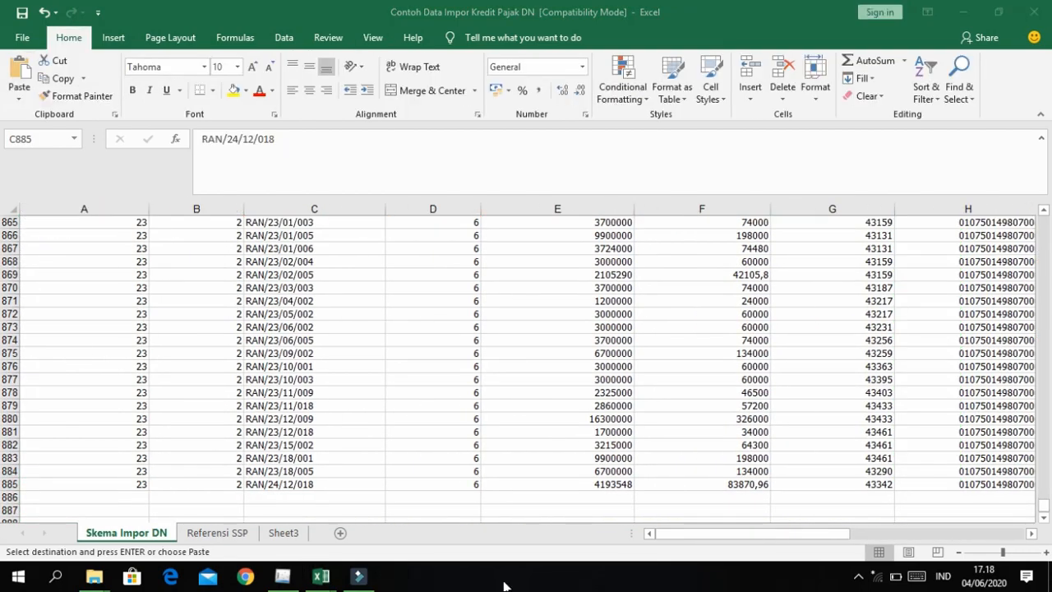
left_click(344, 460)
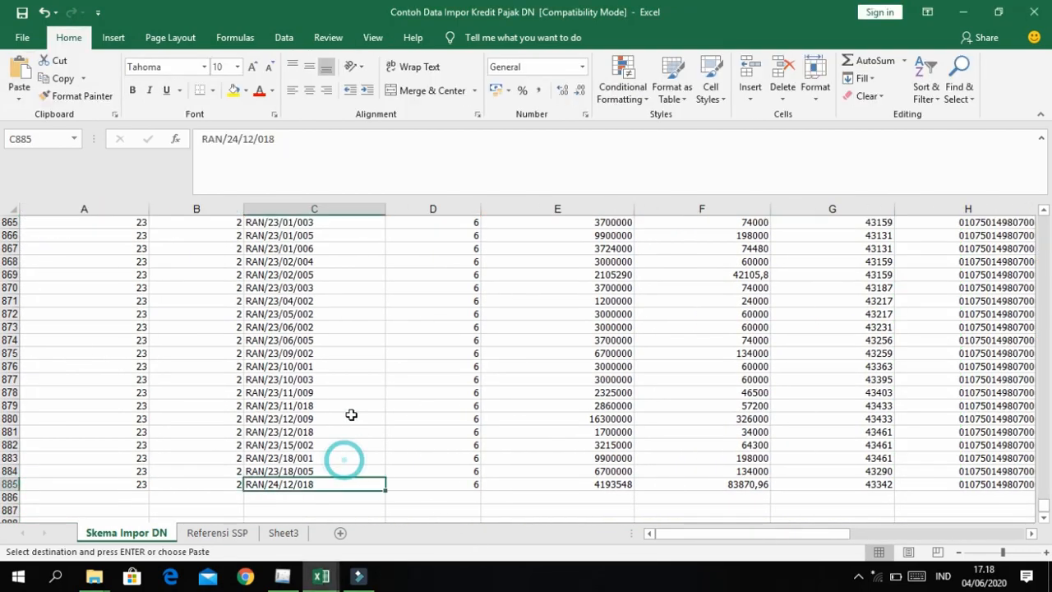
scroll(346, 408, "up", 17)
left_click(317, 380)
left_click(333, 376)
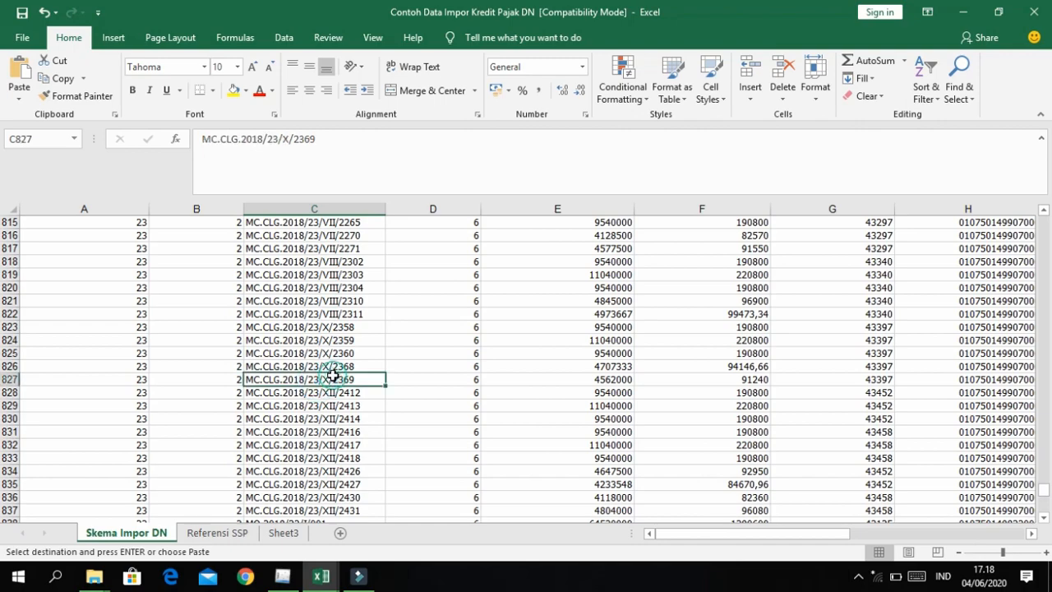
Step: Check the PPh 22 sheet in the Data Kredit Pajak PT MNF Pesona Indonesia workbook and return to the import workbook
key("alt+Tab")
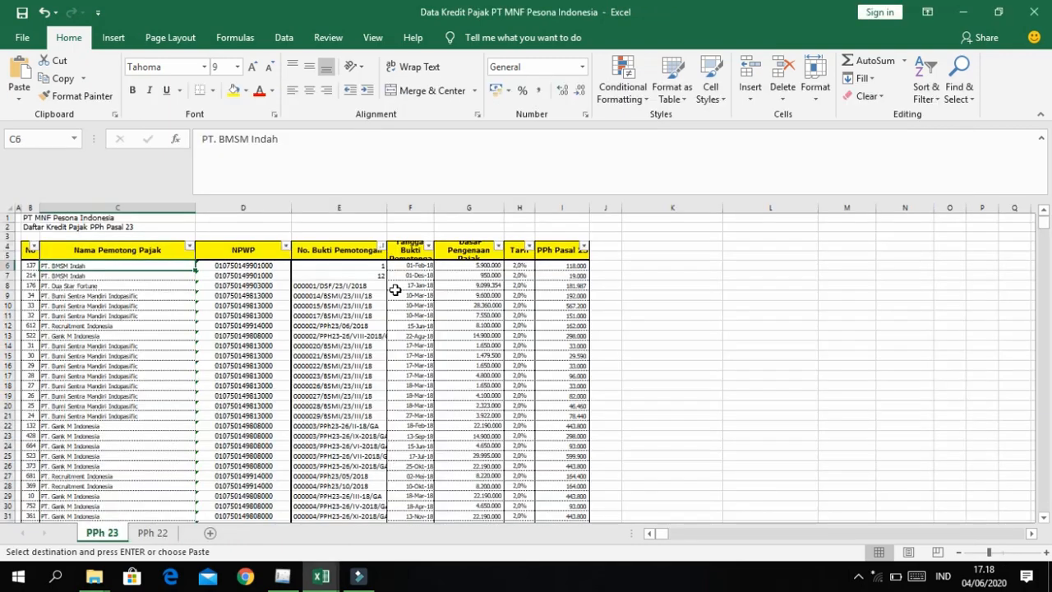
left_click(153, 533)
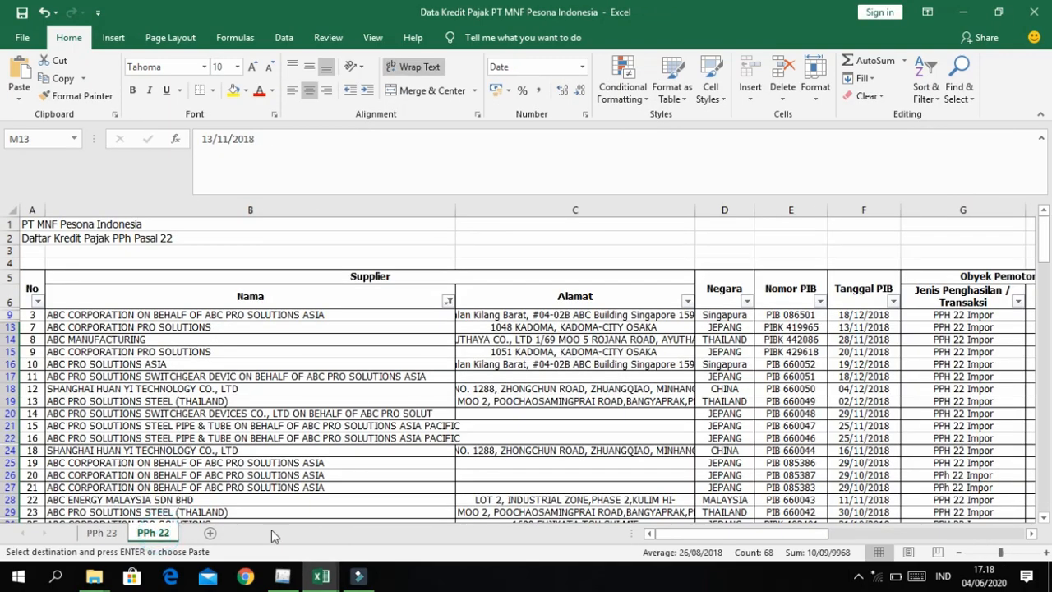
left_click(123, 533)
key("alt+Tab")
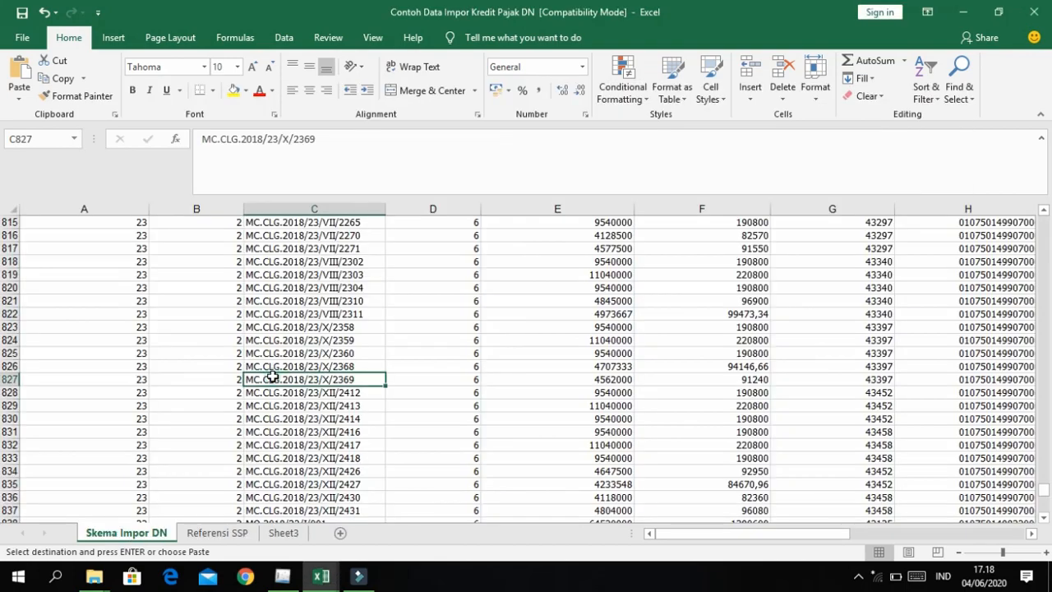
Step: Review the Nomor bukti potong/pungut column from the first PPh 23 entry up through the PPh 22 and sample rows
key("Up")
key("Down")
key("ctrl+Up")
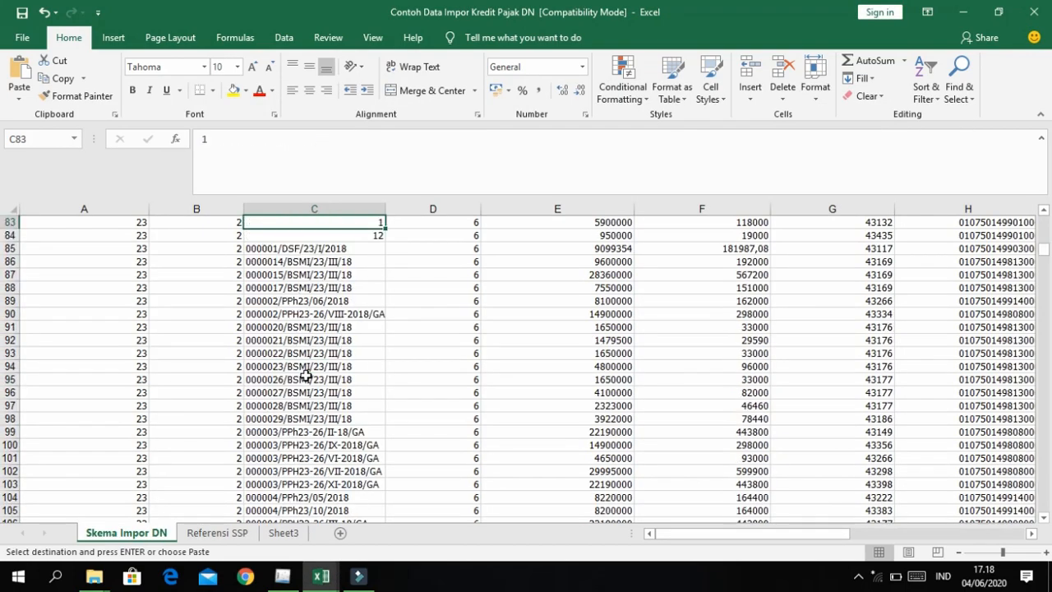
key("ctrl+Up")
key("Up")
key("Up")
key("Up")
key("Up")
key("Up")
key("Up")
key("Up")
key("Up")
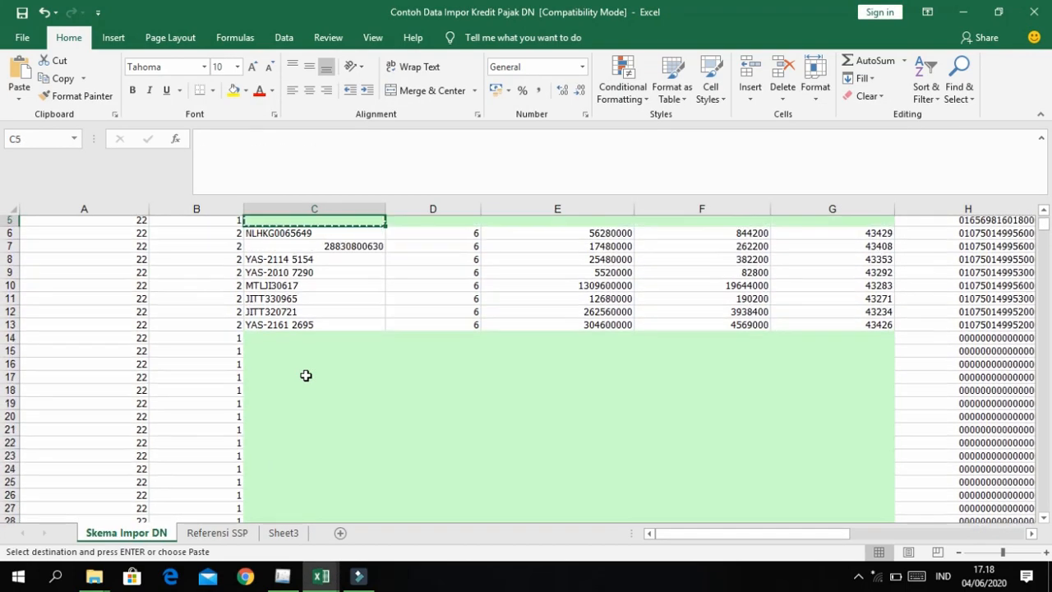
key("Up")
key("Up")
key("Up")
key("Up")
key("Down")
key("Down")
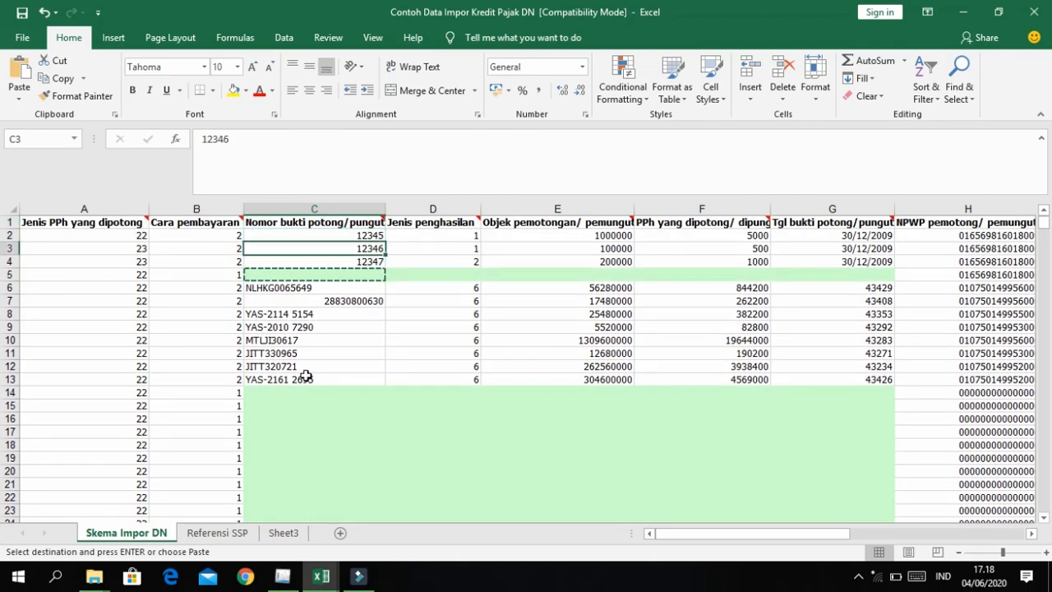
Step: Highlight duplicate values in C6:C885 with Light Red Fill with Dark Red Text using conditional formatting
key("Down")
key("Down")
key("Down")
key("ctrl+shift+Down")
key("ctrl+shift+Down")
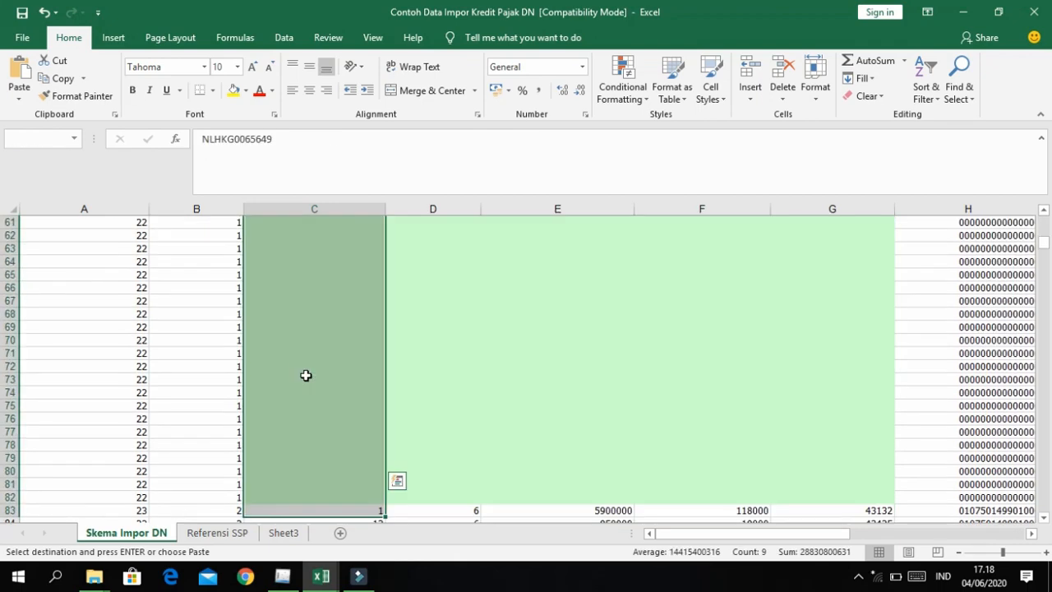
key("ctrl+shift+Down")
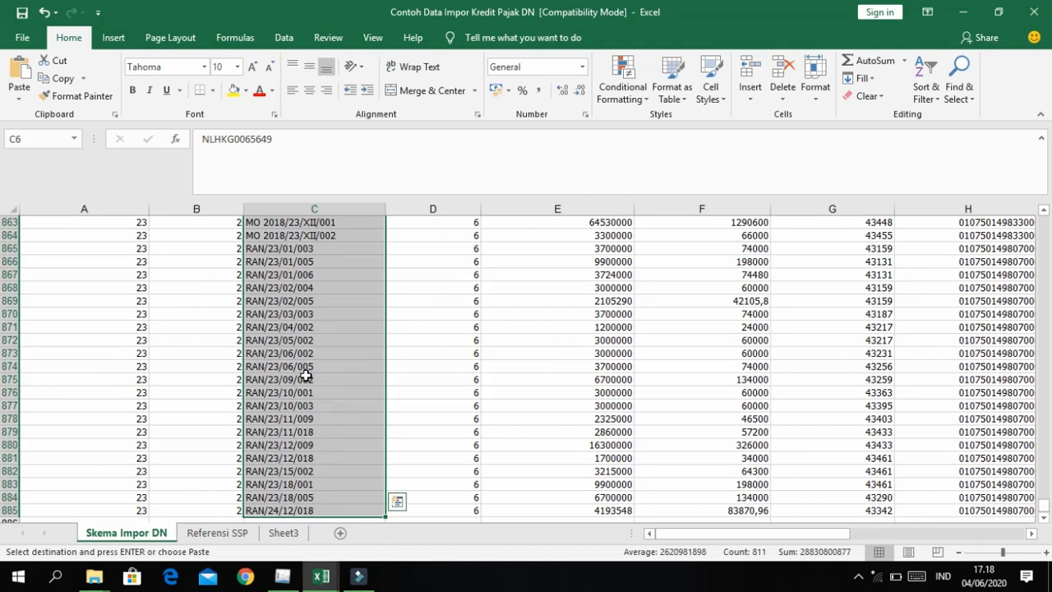
left_click(637, 92)
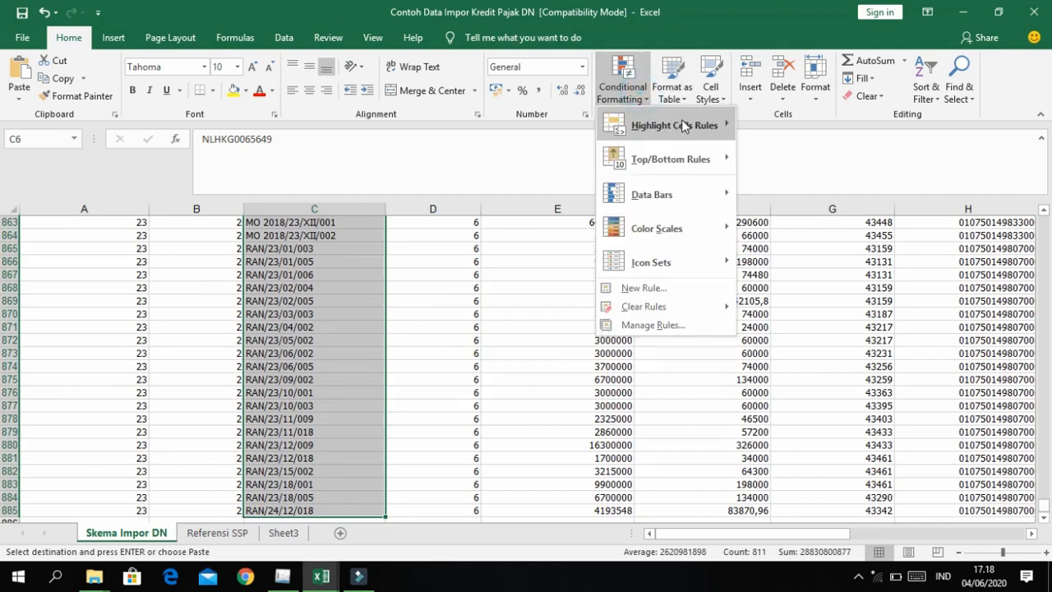
mouse_move(682, 124)
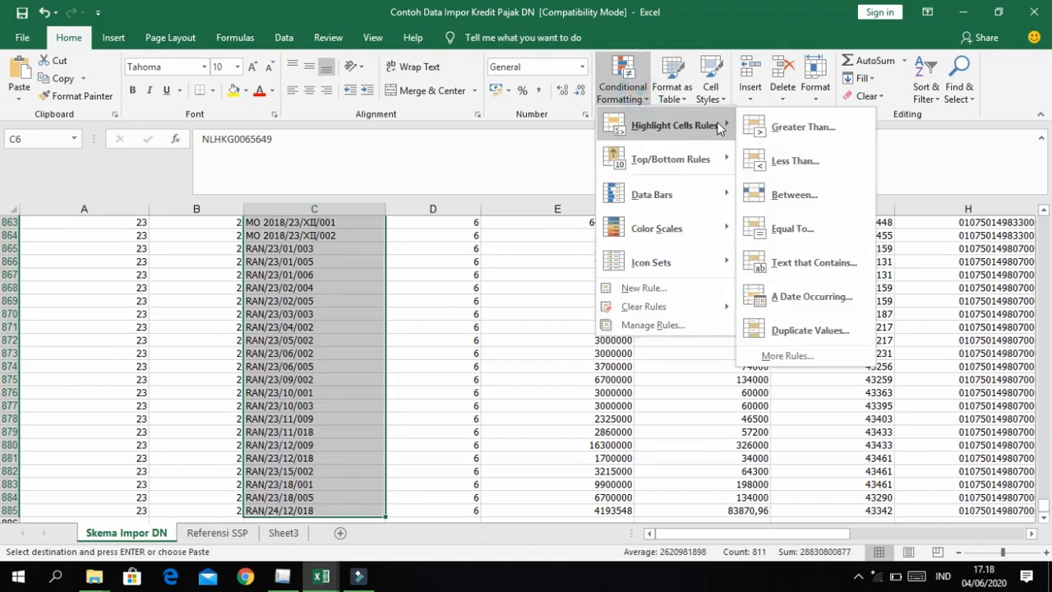
left_click(785, 329)
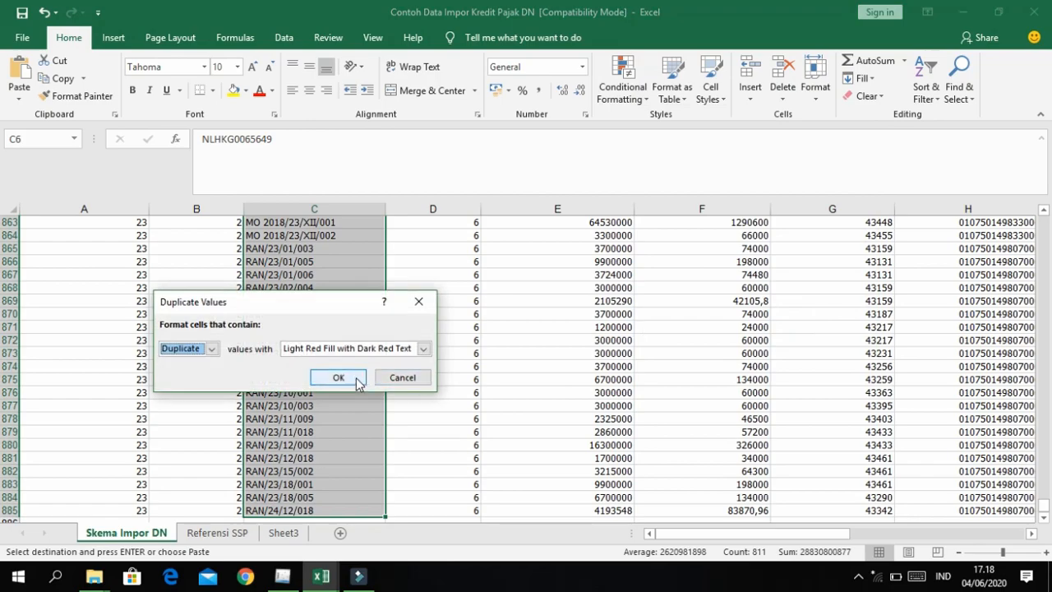
left_click(339, 379)
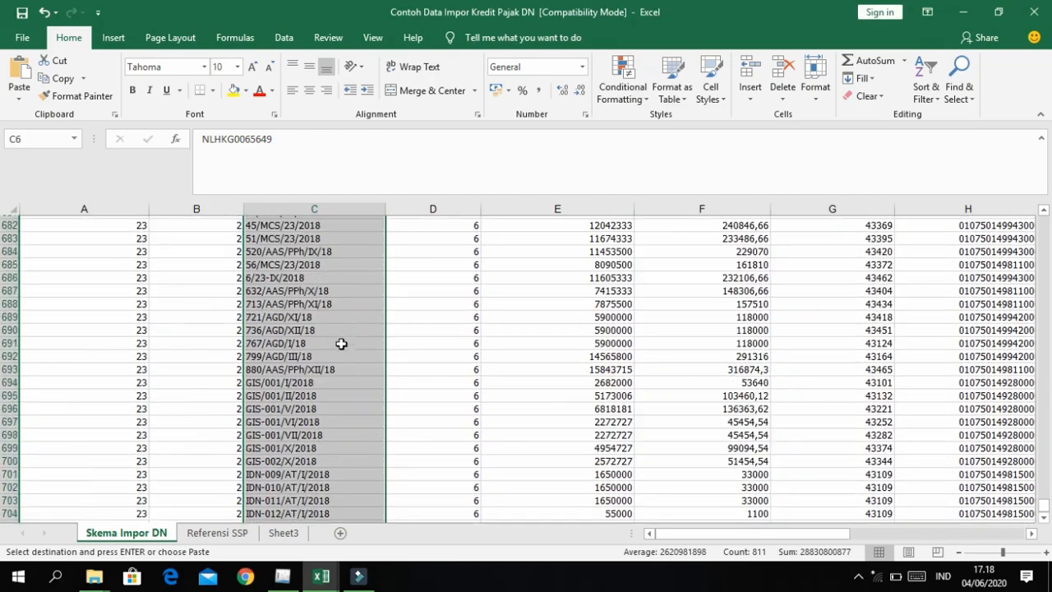
Step: Check the Nomor bukti potong/pungut numbers in column C for cells highlighted as duplicates
scroll(342, 343, "up", 20)
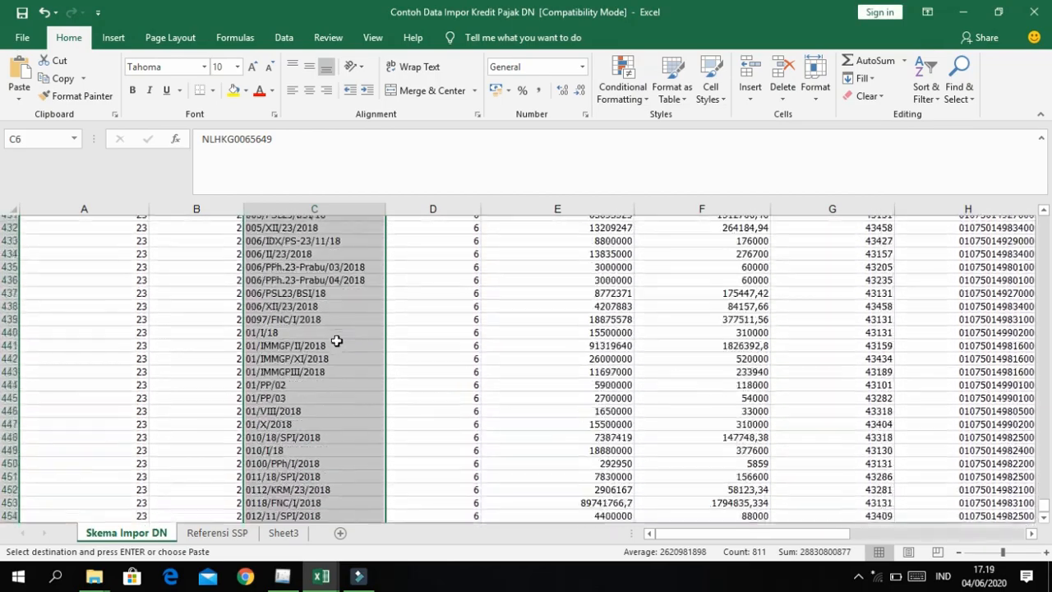
scroll(337, 341, "up", 20)
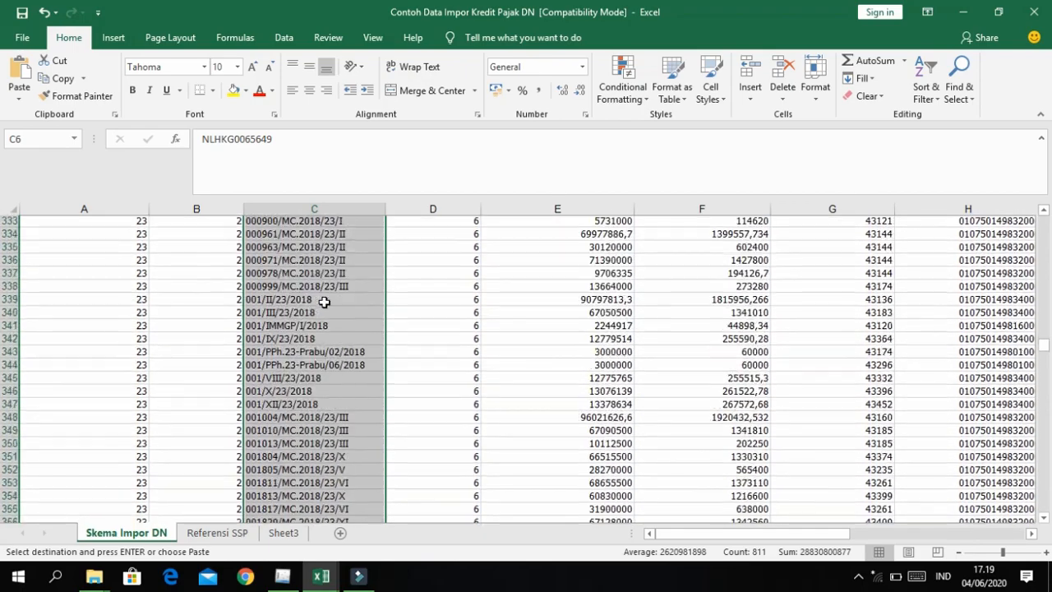
scroll(319, 284, "up", 20)
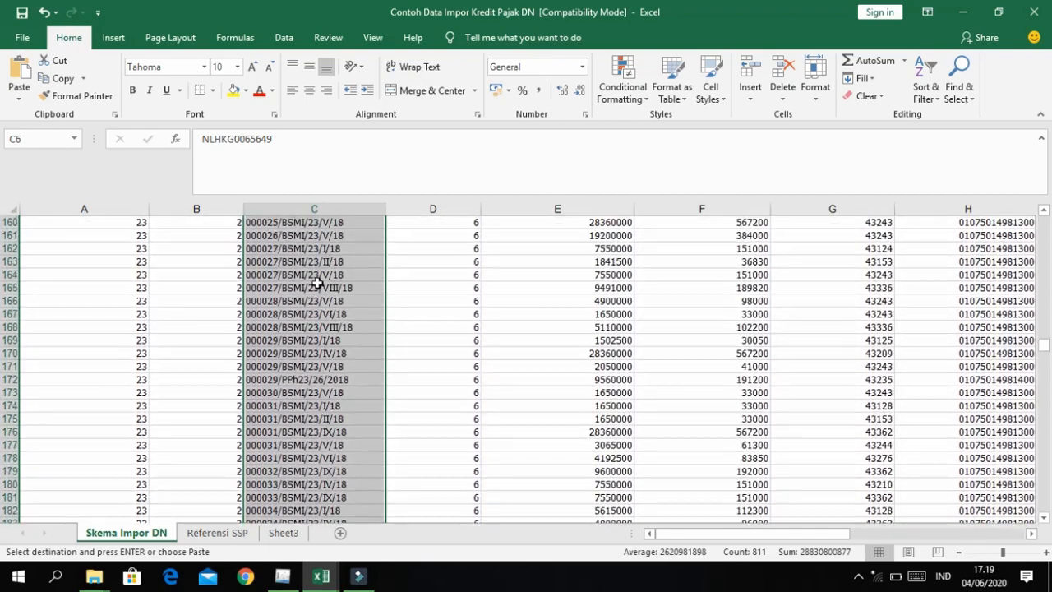
left_click(308, 276)
key("ctrl+Up")
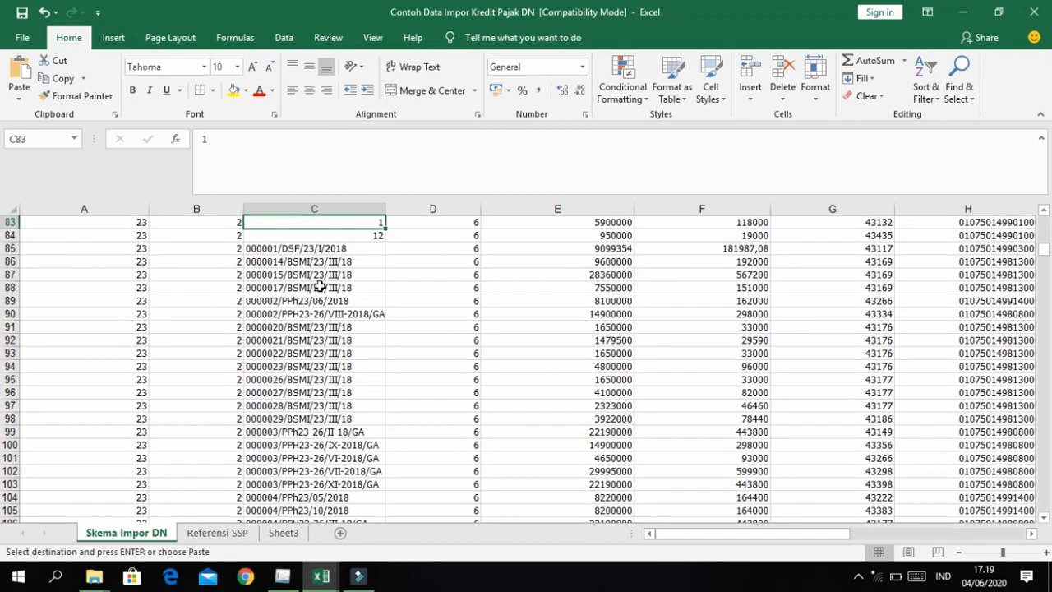
key("ctrl+Up")
key("ctrl+Up")
key("Up")
key("Up")
key("Up")
key("Up")
key("Up")
key("Up")
key("Up")
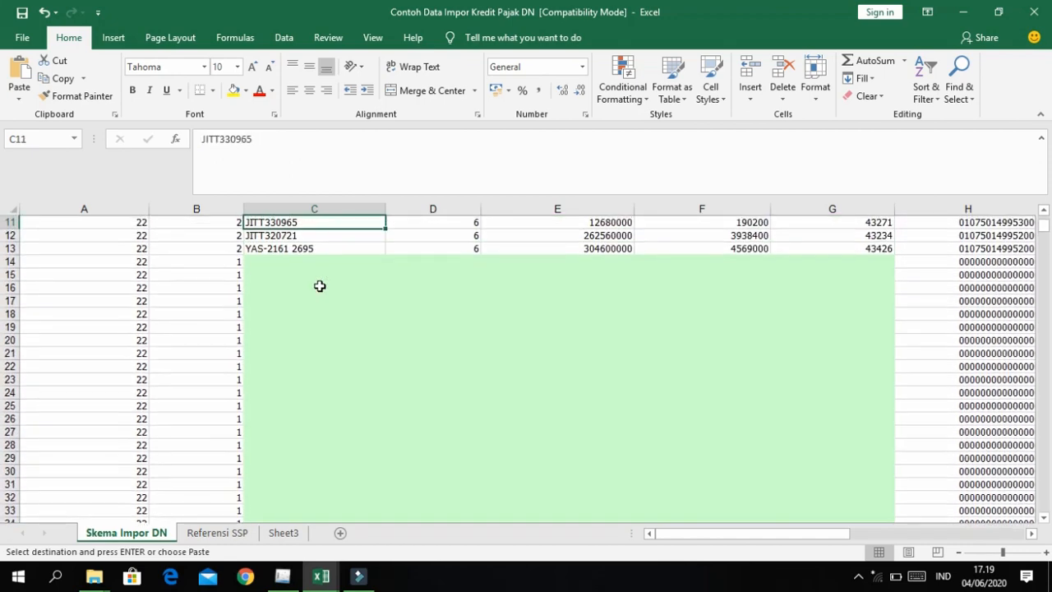
key("Down")
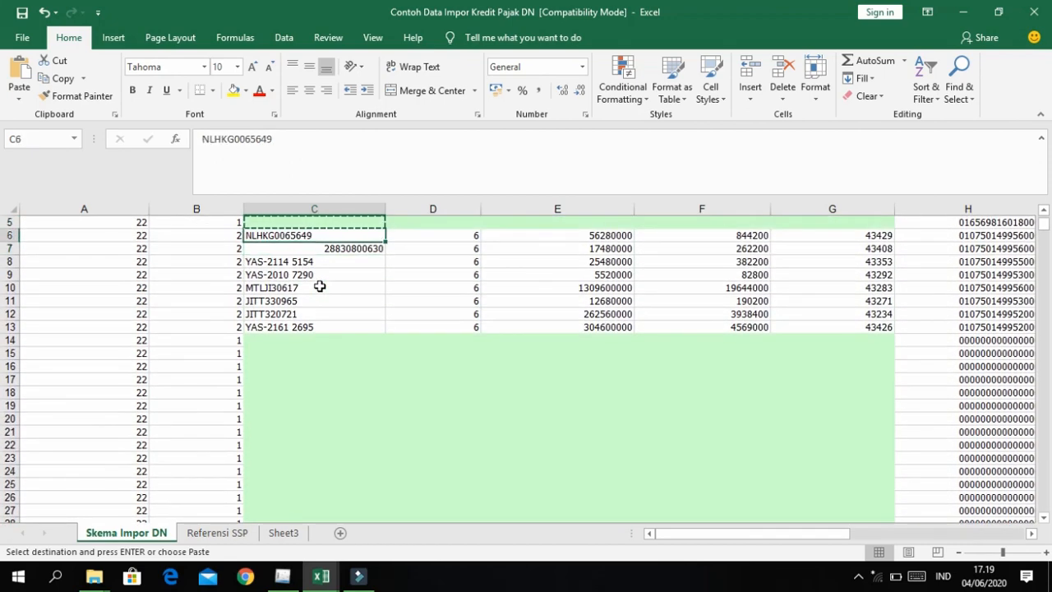
key("shift+Down")
key("ctrl+shift+Down")
key("ctrl+shift+Down")
key("ctrl+shift+Down")
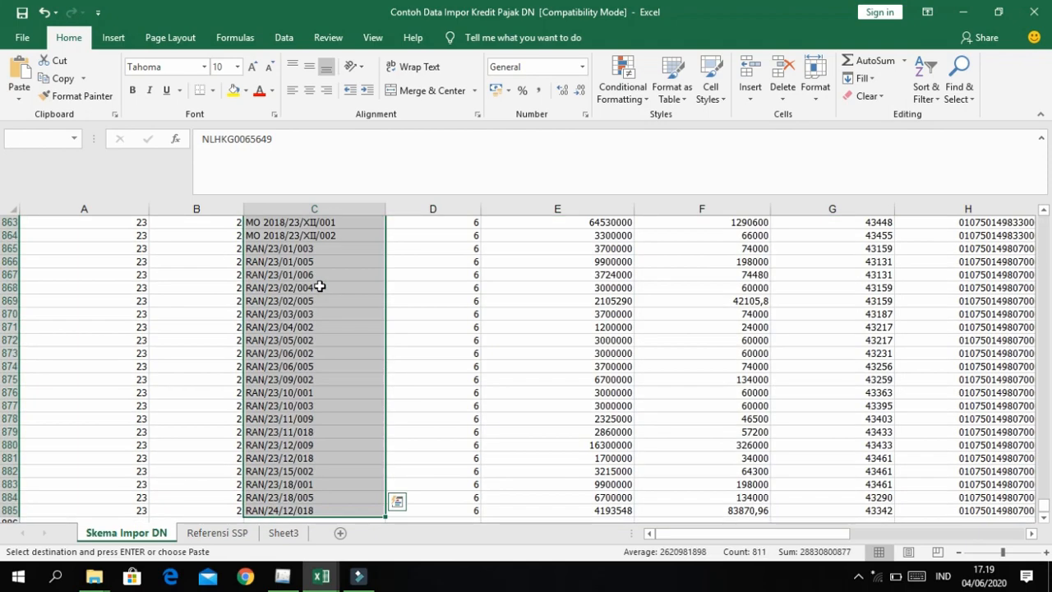
key("ctrl+BackSpace")
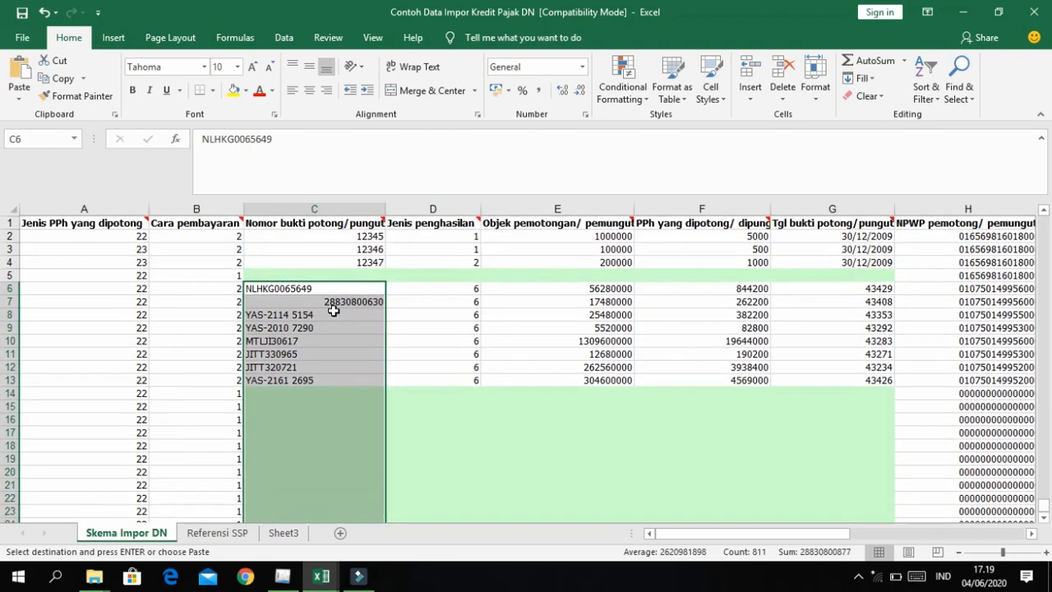
left_click(317, 293)
left_click(367, 250)
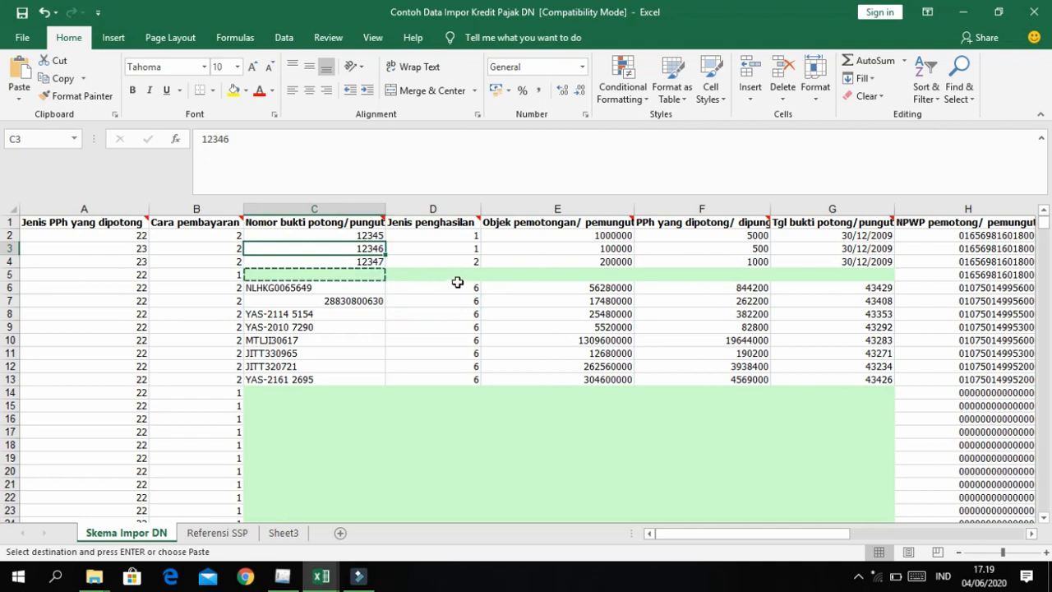
Step: Copy the format of sample cell A3 onto columns A to F from row 6 down through the last entry, pasting formats only
key("Left")
key("Right")
key("Left")
key("Left")
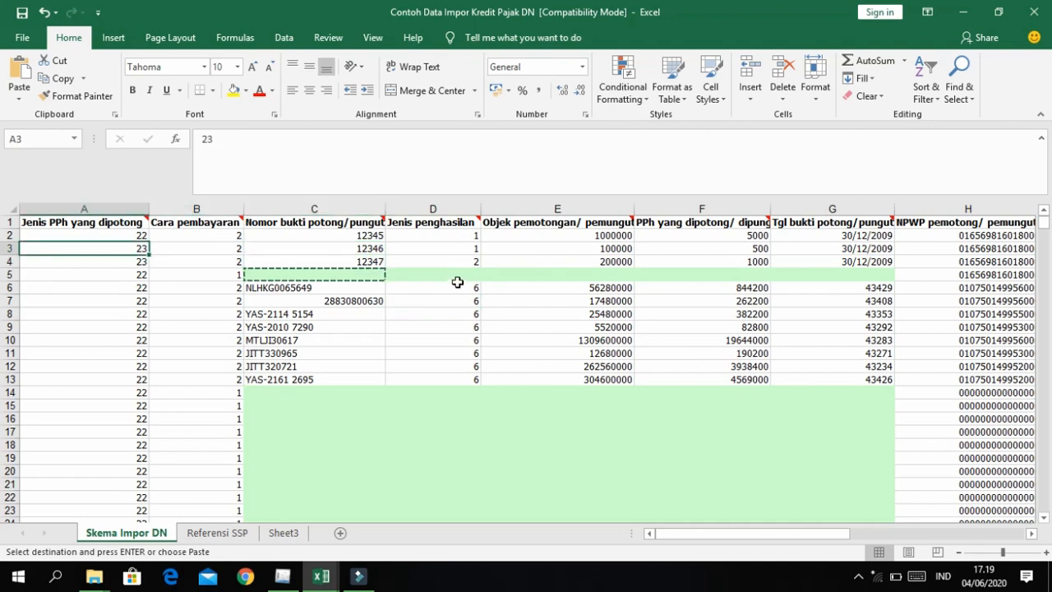
key("ctrl+c")
key("Right")
key("Left")
key("Up")
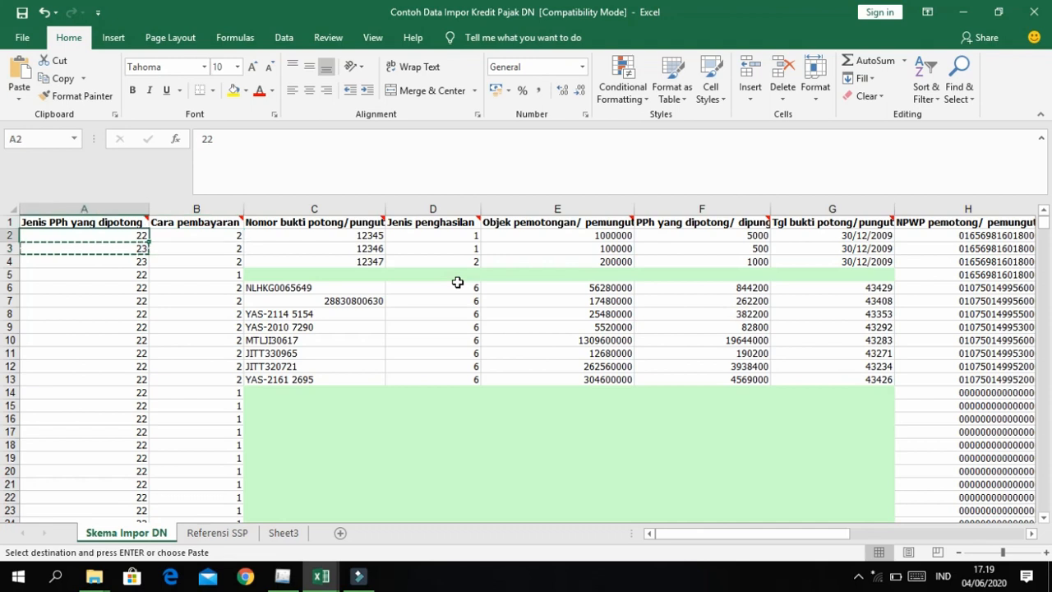
key("shift+Right")
key("Down")
key("Down")
key("Down")
key("Down")
key("Down")
key("Up")
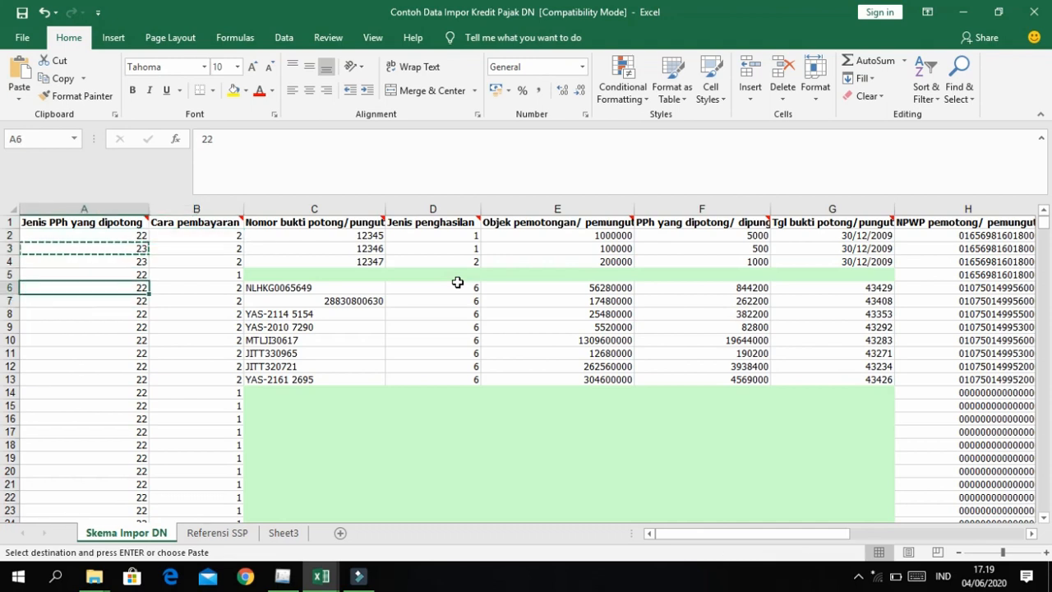
key("Down")
key("Up")
key("shift+Right")
key("shift+Right")
key("shift+Right")
key("shift+Right")
key("shift+Right")
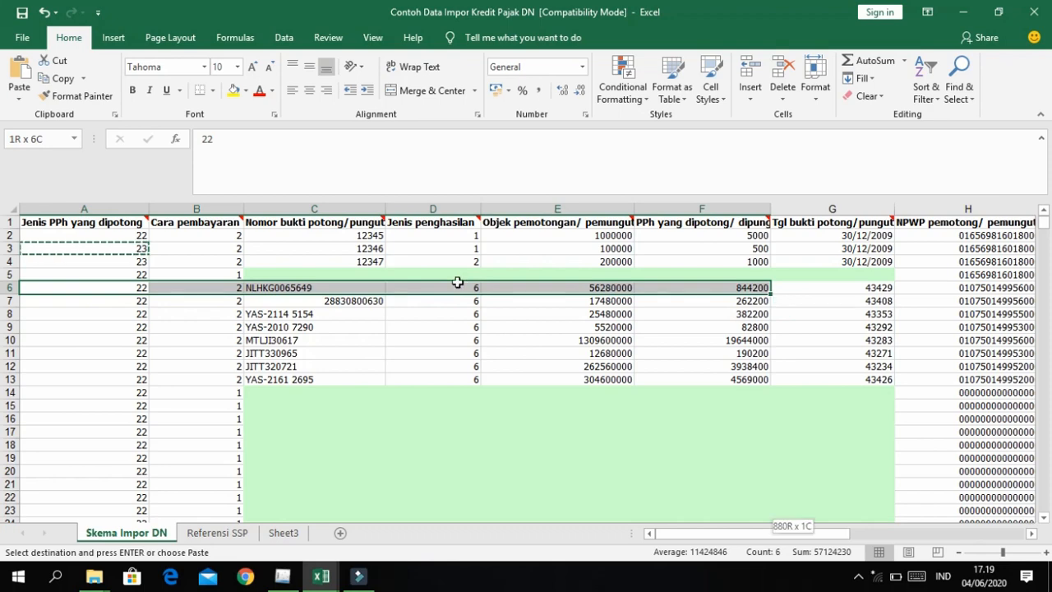
key("ctrl+shift+Down")
scroll(458, 282, "down", 1)
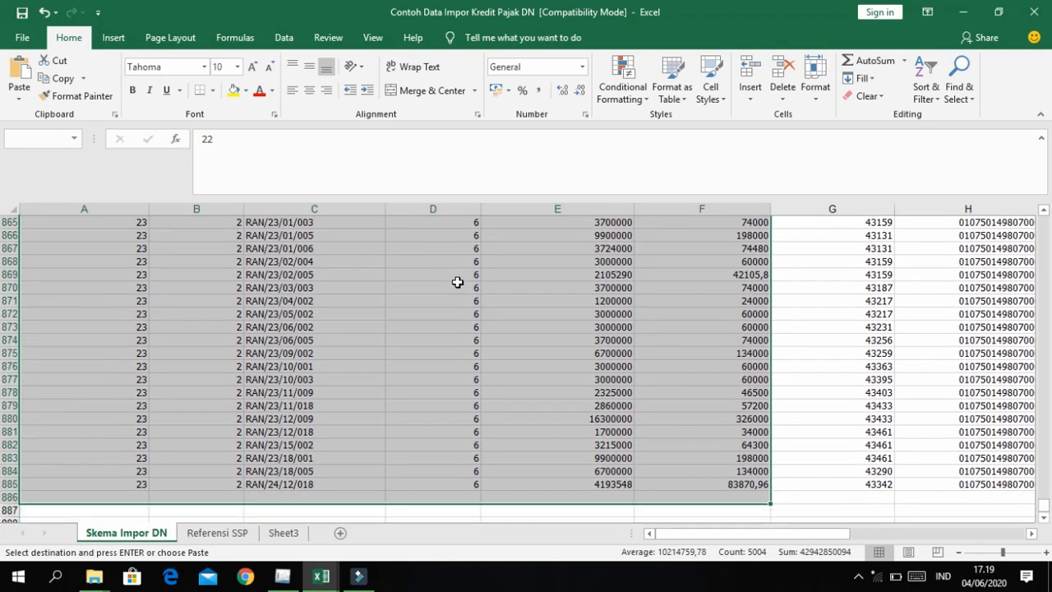
key("ctrl+alt+v")
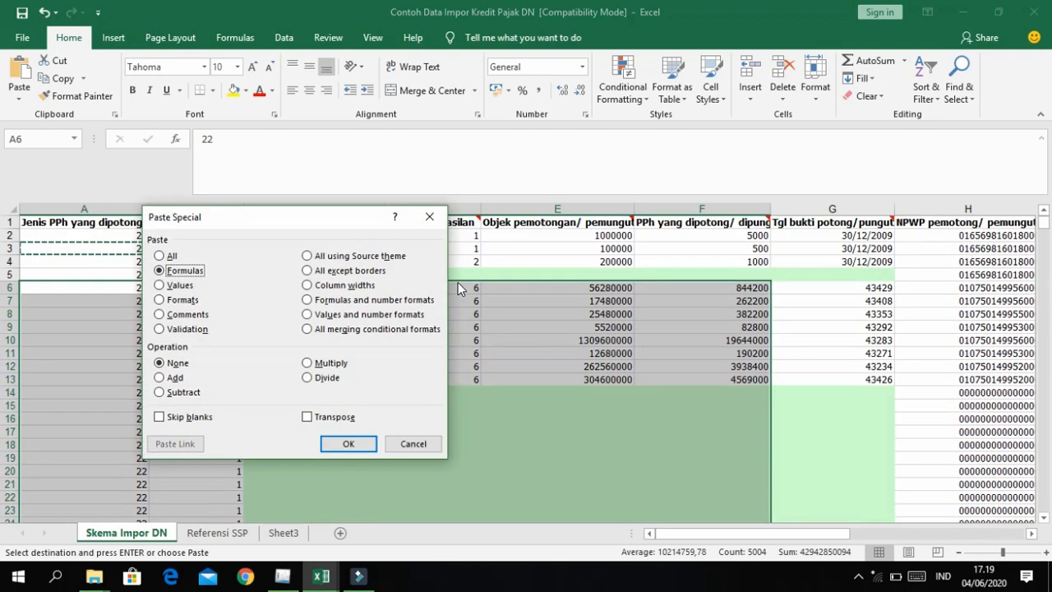
key("Down")
key("Down")
key("Return")
key("Right")
key("Right")
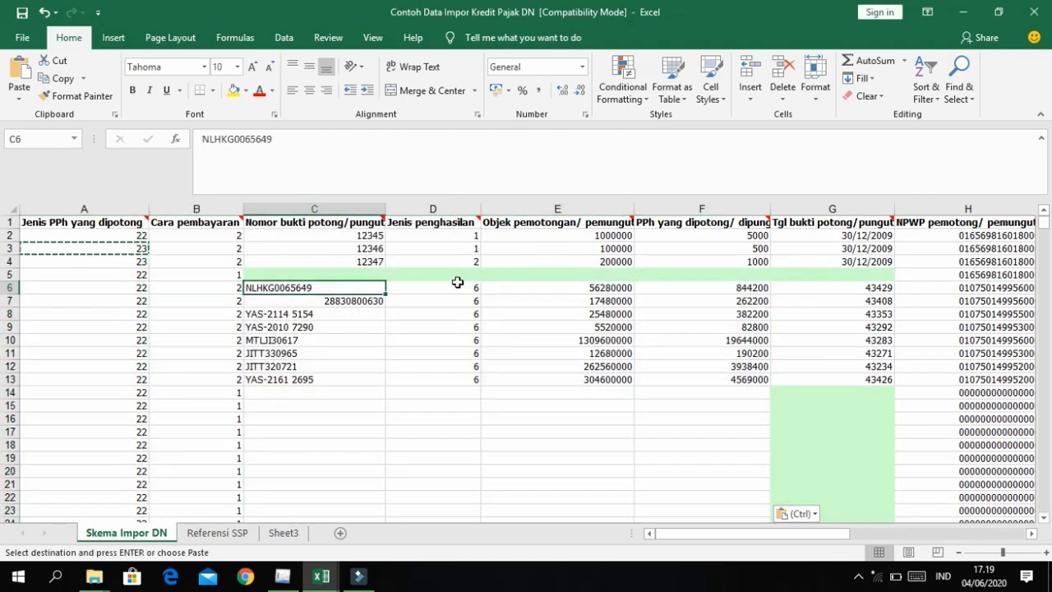
Step: Undo the last format paste on columns A to F
left_click(458, 284)
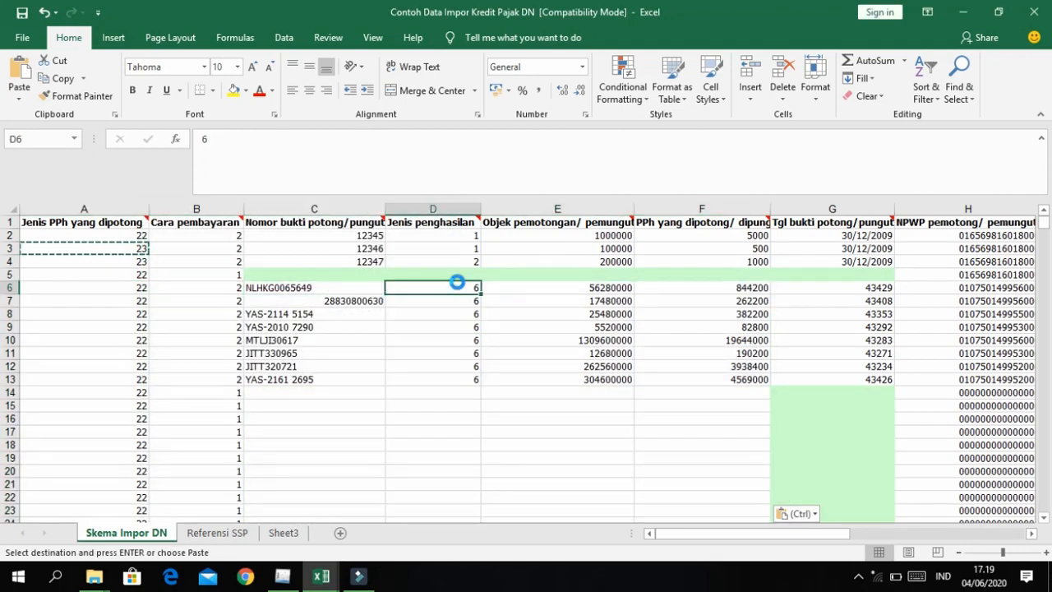
key("ctrl+z")
Step: Check the required date format in the note on the Tgl bukti potong/pungut header
key("Right")
key("Right")
key("Right")
key("Right")
key("Right")
key("Right")
key("Right")
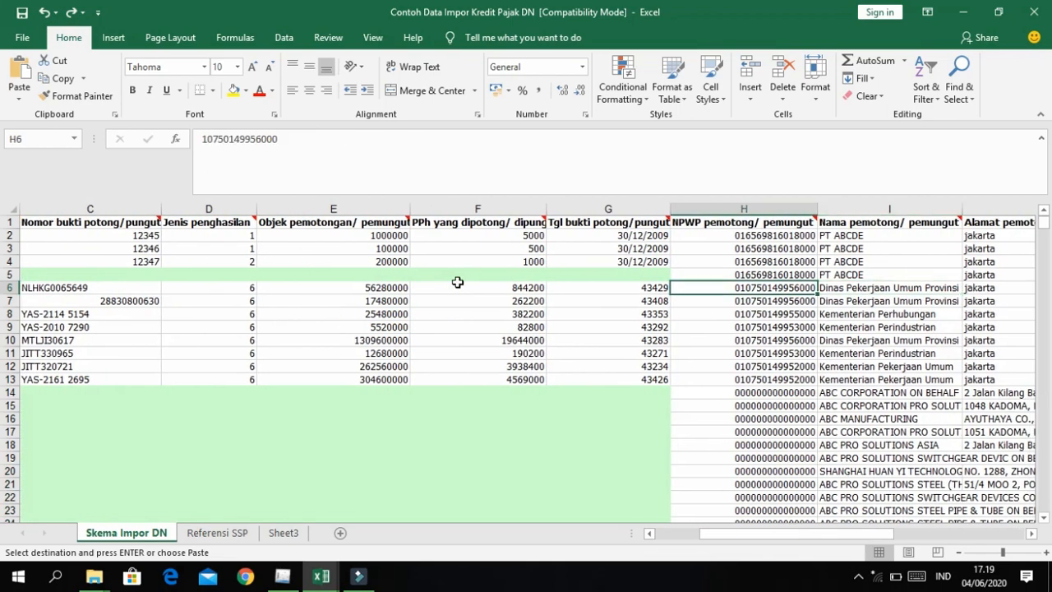
key("Left")
key("Up")
key("Up")
key("Up")
key("Up")
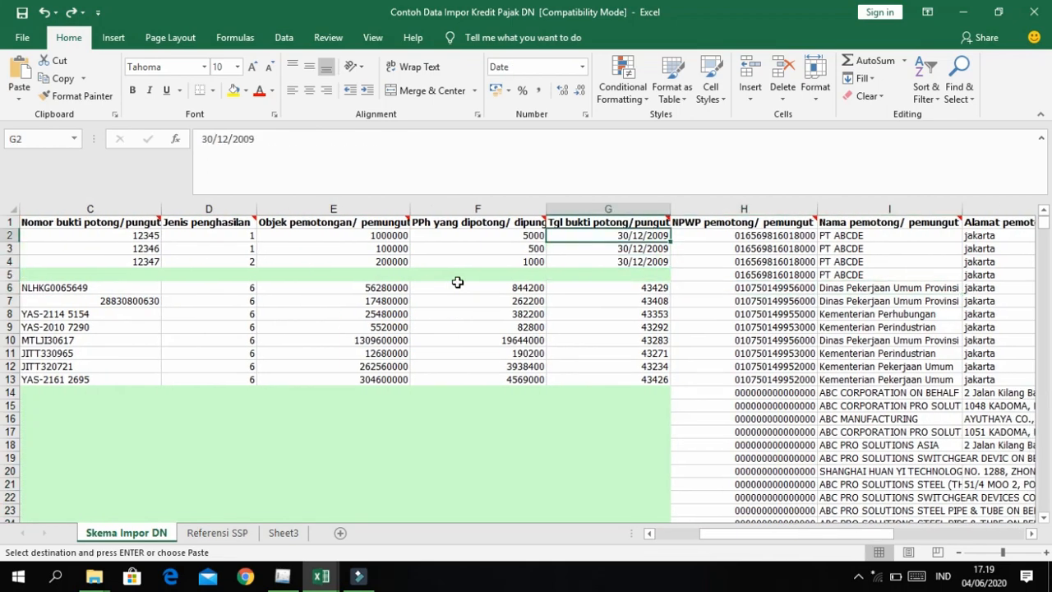
mouse_move(607, 222)
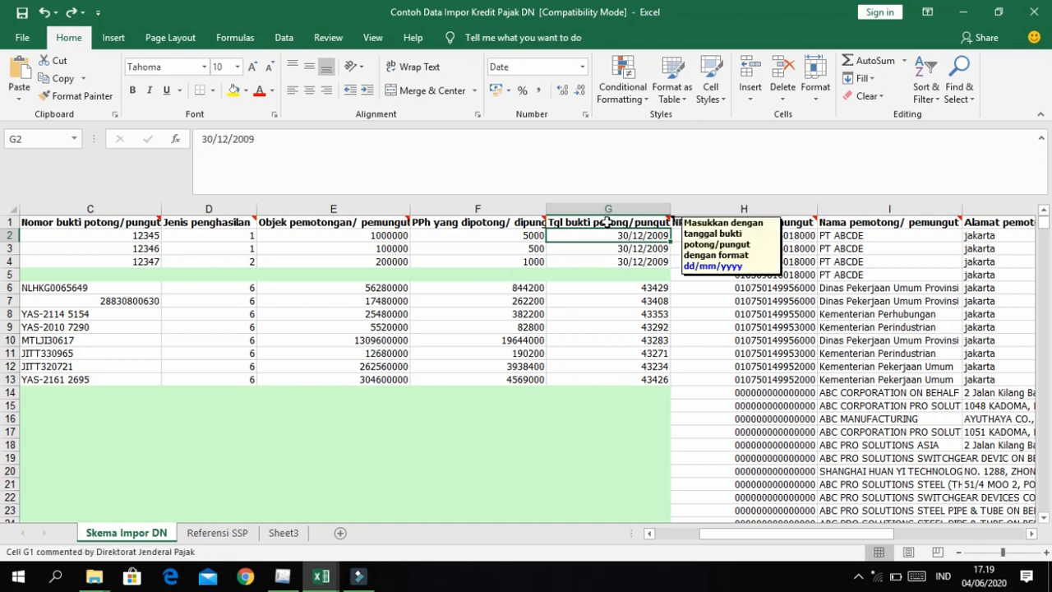
left_click(618, 260)
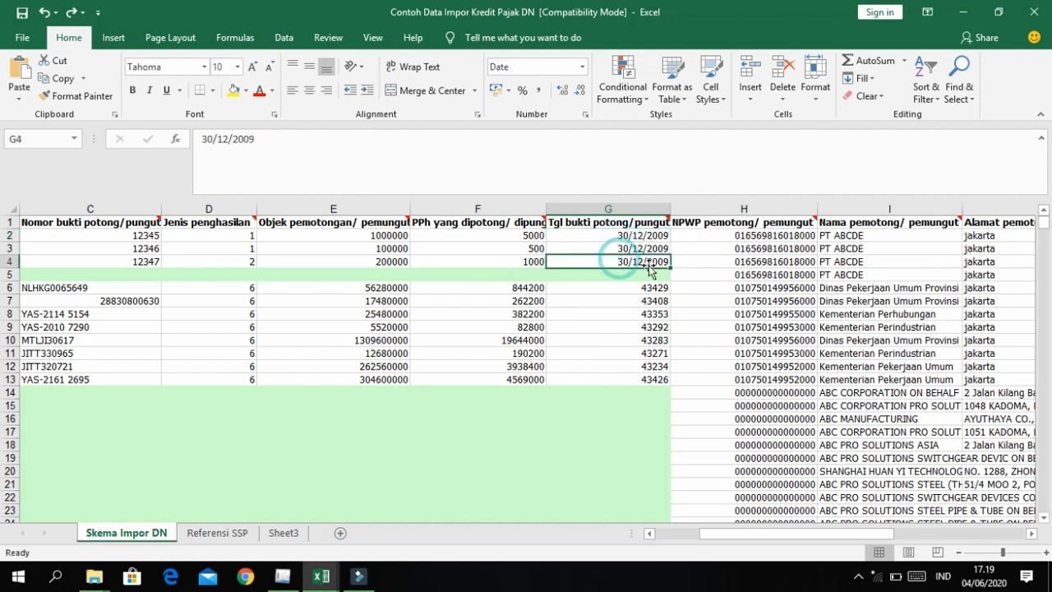
Step: Copy the date format of sample cell G4 onto the Tgl bukti potong/pungut entries in G6:G885, pasting formats only
key("ctrl+c")
key("Down")
key("Down")
key("Down")
key("Up")
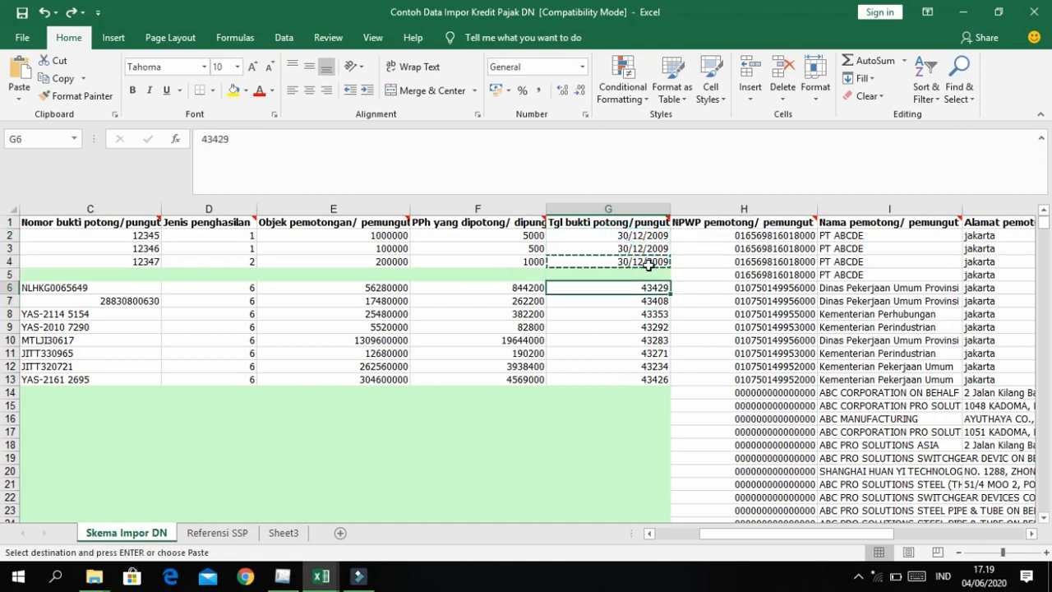
key("shift+Down")
key("shift+Down")
key("shift+Down")
key("shift+Down")
key("shift+Down")
key("shift+Down")
key("shift+Down")
key("ctrl+shift+Down")
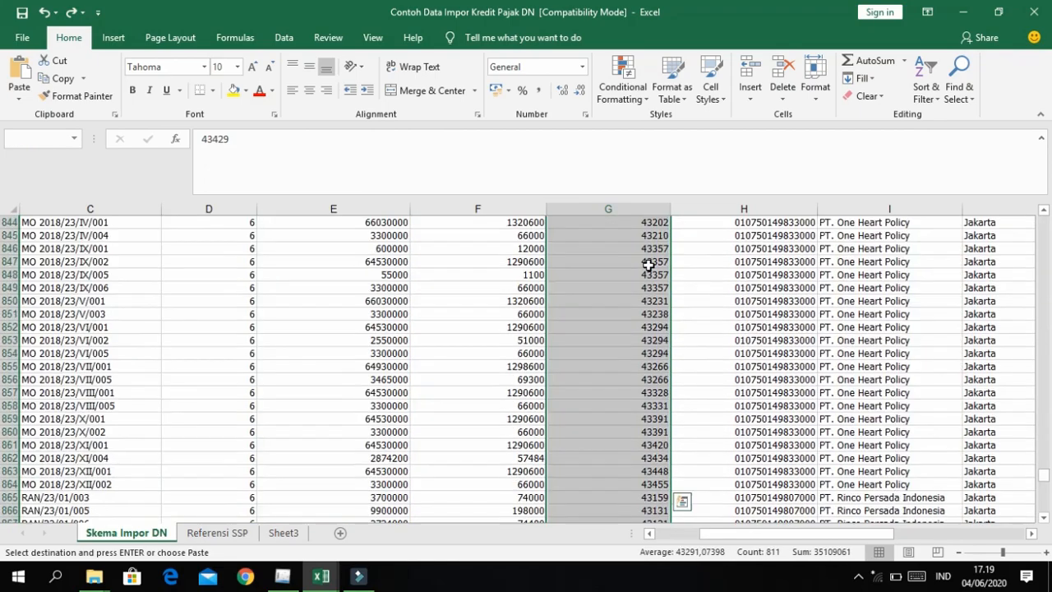
key("ctrl+alt+v")
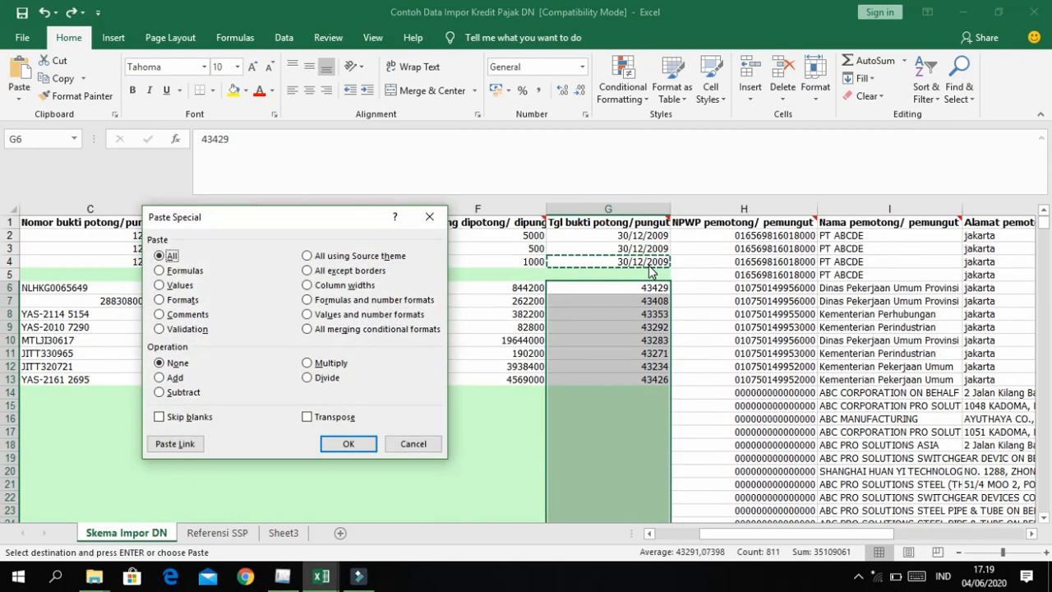
key("v")
key("t")
key("Return")
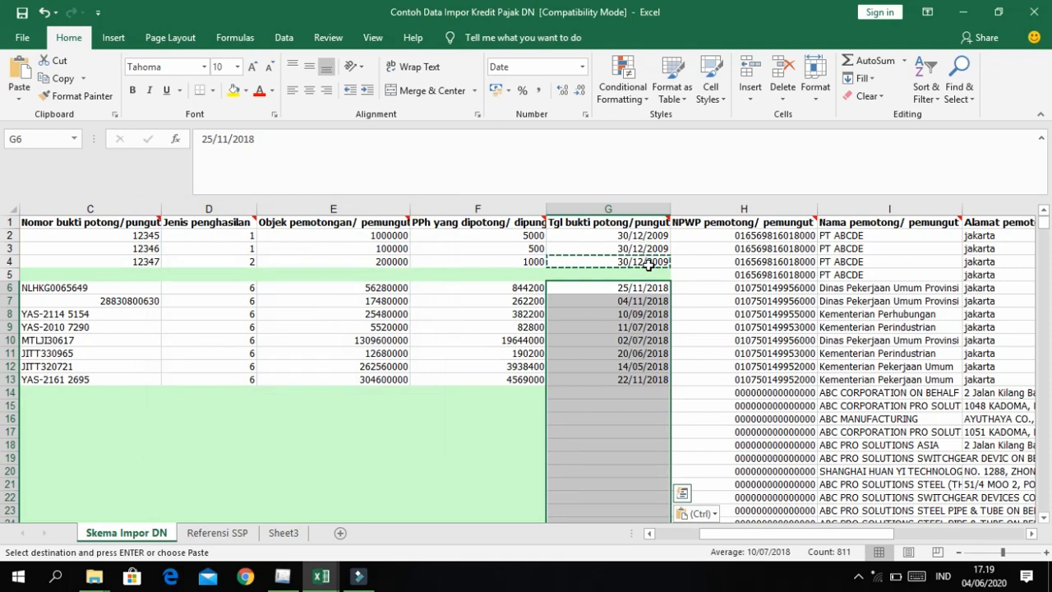
Step: Review the columns from Tgl bukti potong/pungut through NTPN, comparing the entries with the sample rows
key("Down")
key("Down")
key("Down")
key("Right")
key("Right")
key("Right")
key("Right")
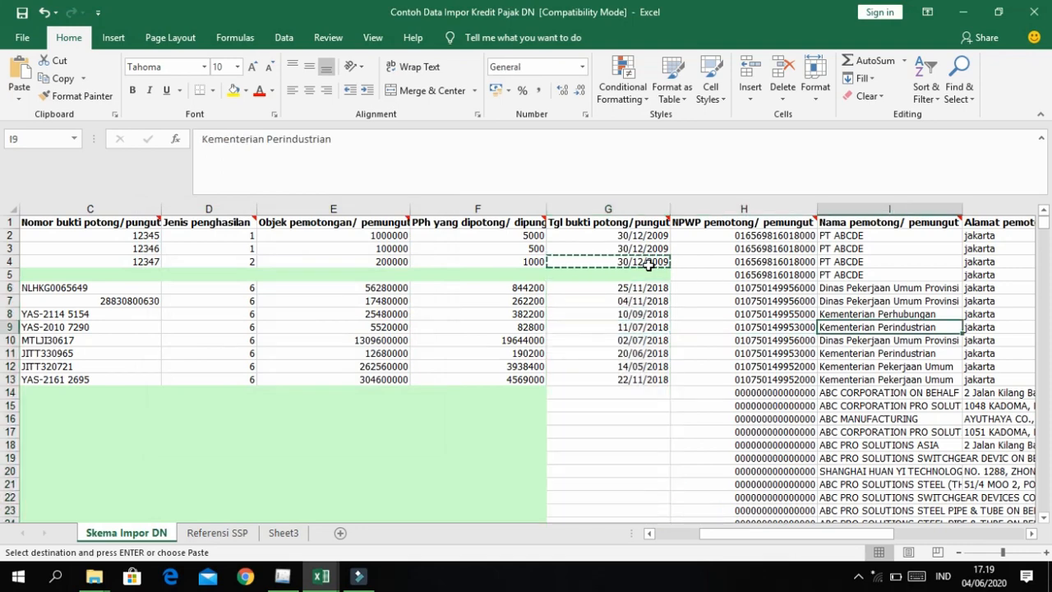
key("Up")
key("Right")
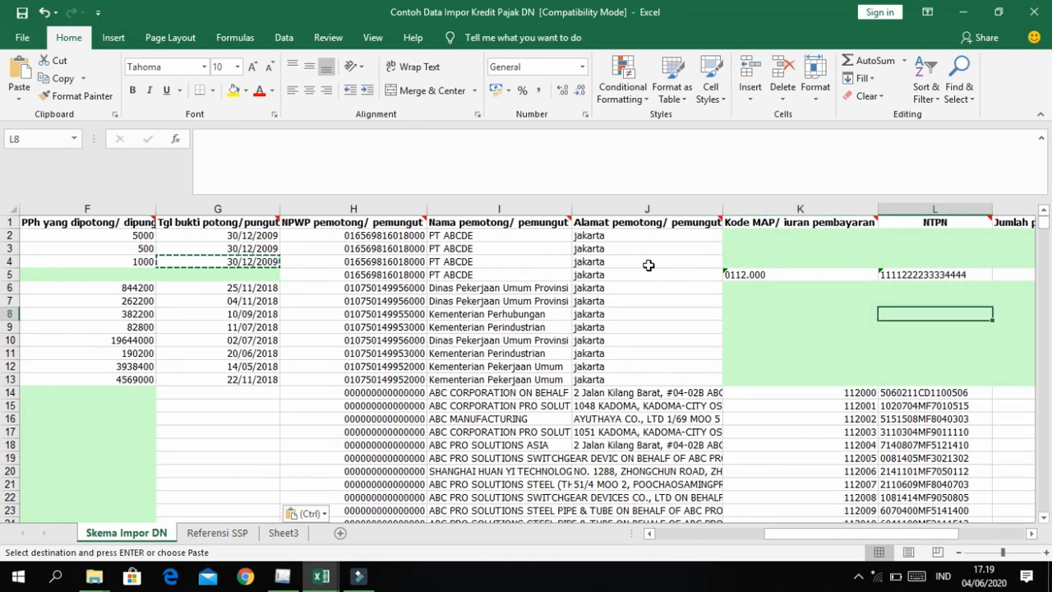
key("Right")
key("Left")
key("Up")
key("Up")
key("Up")
key("Left")
key("Left")
key("Left")
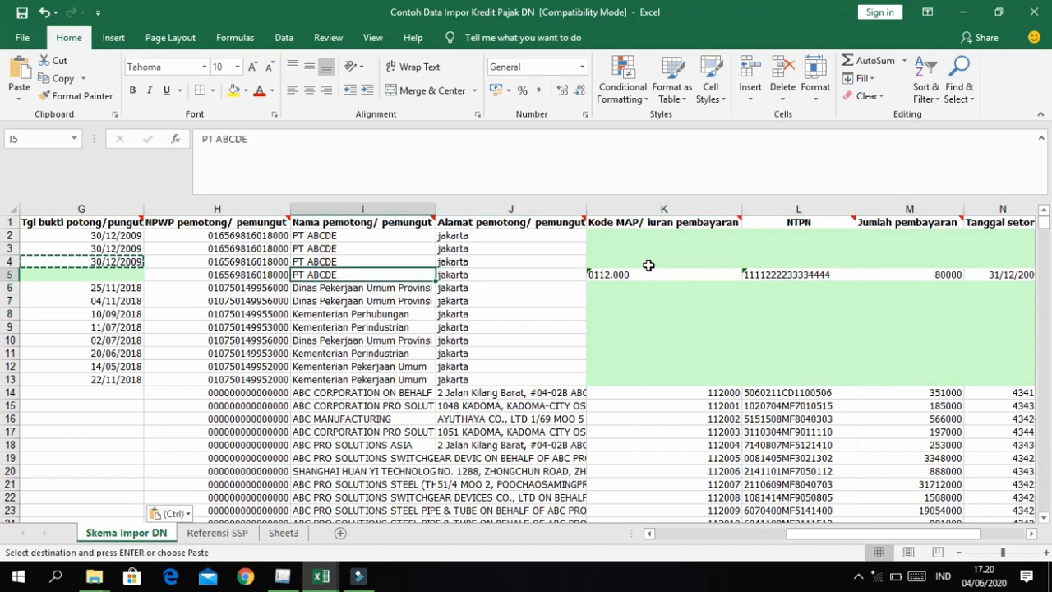
Step: Copy the format of sample cell H2 onto the NPWP pemotong/pemungut entries in H6:H885, pasting formats only
key("Left")
key("Up")
key("Up")
key("Up")
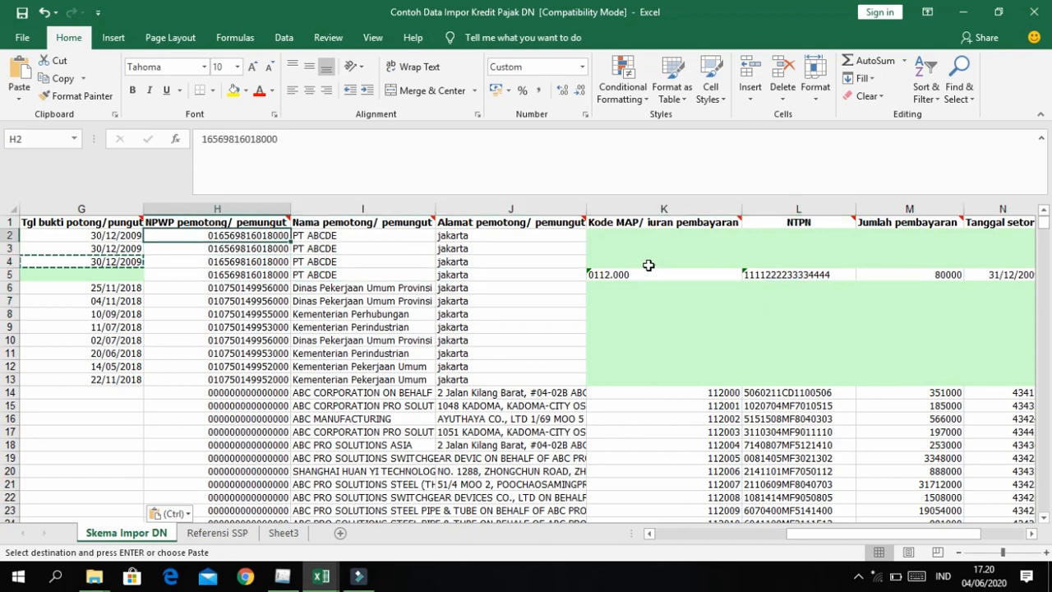
key("ctrl+c")
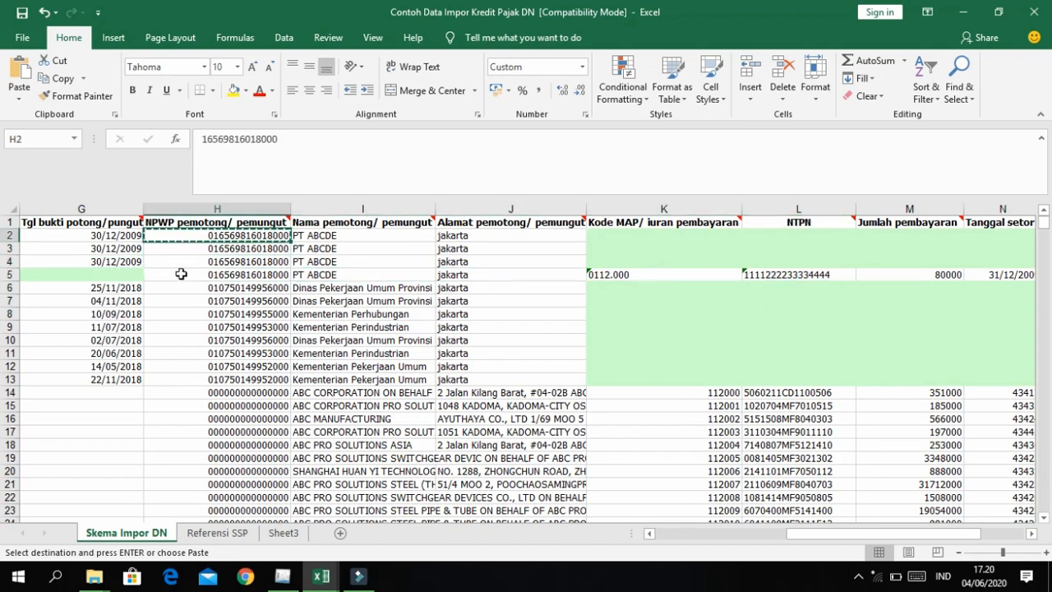
left_click(222, 290)
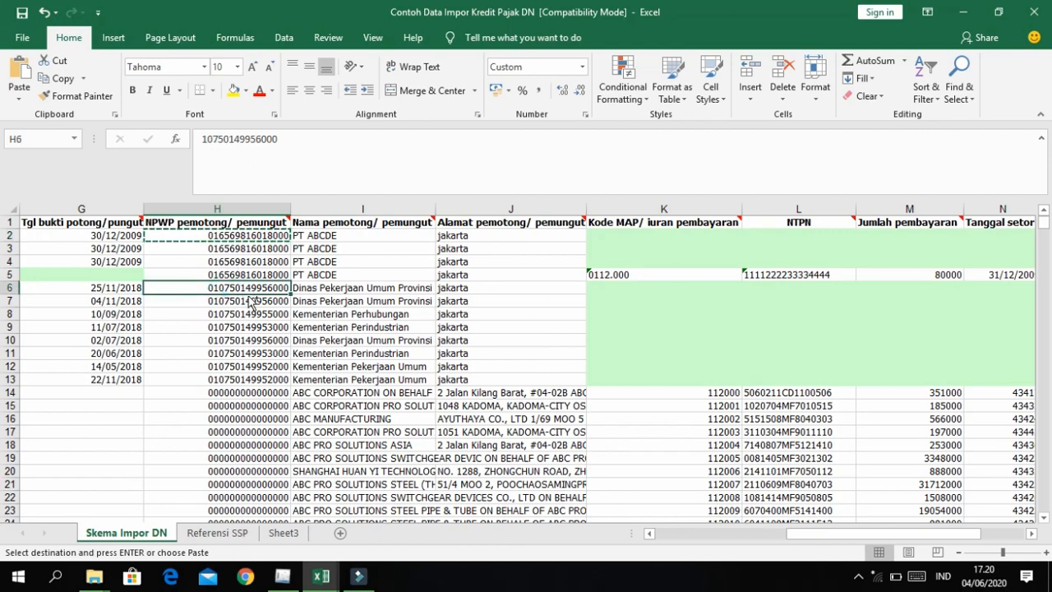
key("ctrl+shift+Down")
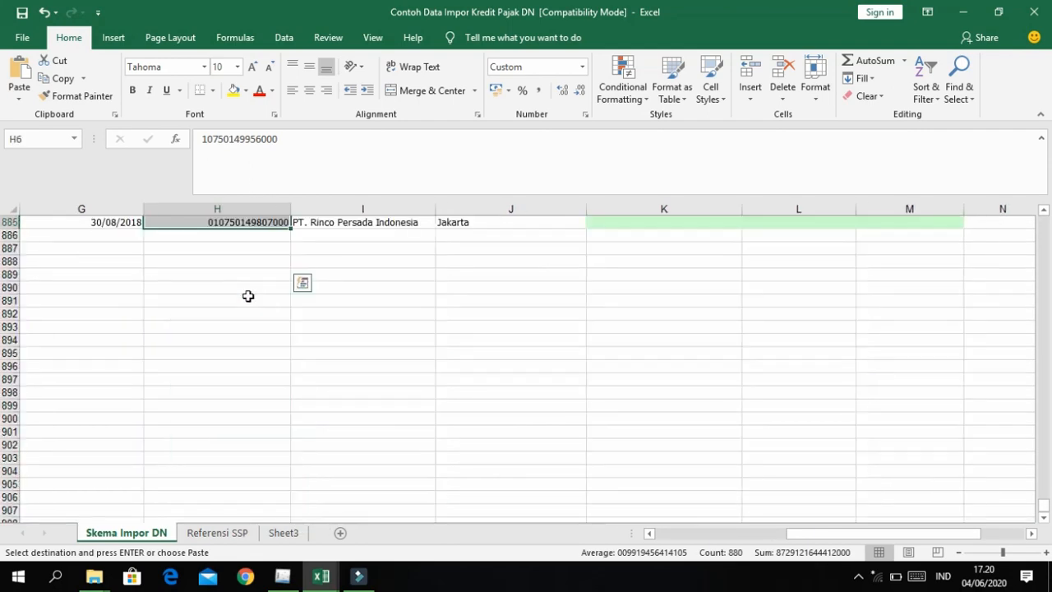
key("ctrl+alt+v")
key("Down")
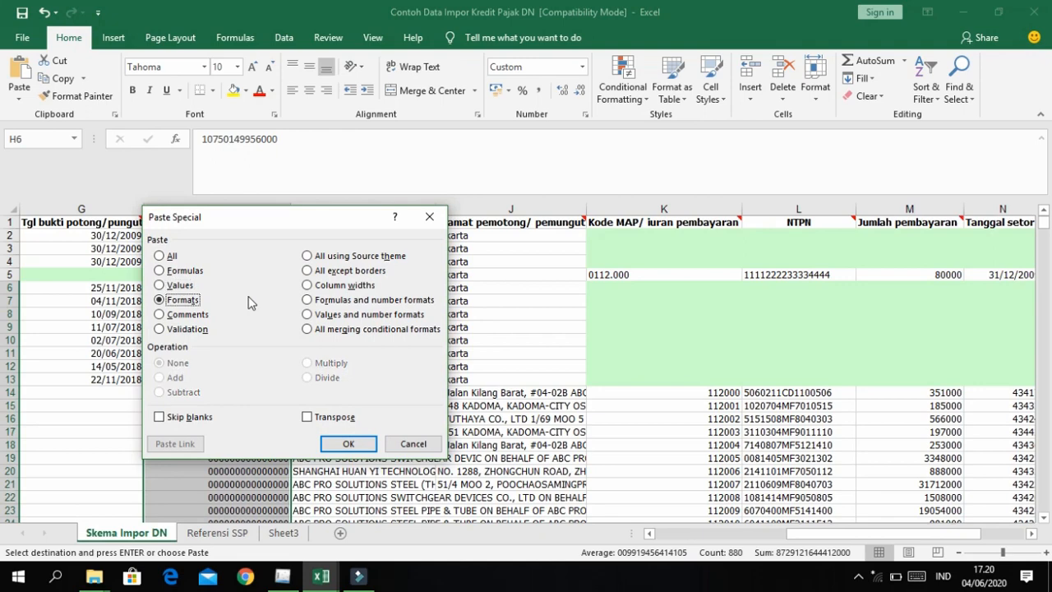
key("Return")
Step: Compare the Kode MAP, NTPN, Jumlah pembayaran and Tanggal setor values in sample row 5 with the entries below
key("Right")
key("Right")
key("Up")
key("Right")
key("Right")
key("Left")
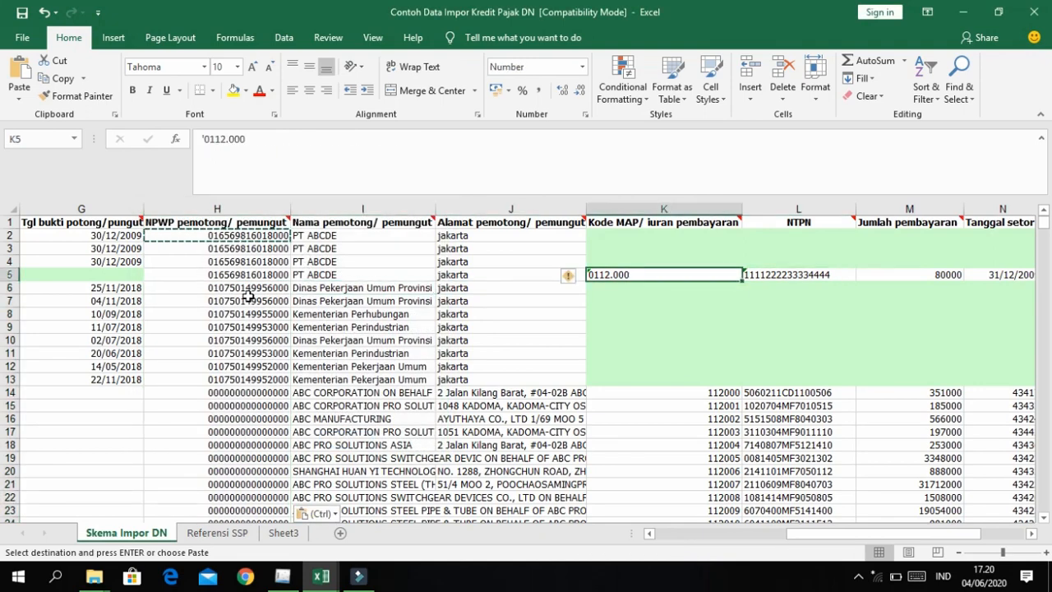
key("Right")
key("Right")
key("Down")
key("Right")
key("Left")
key("Left")
key("Up")
key("Left")
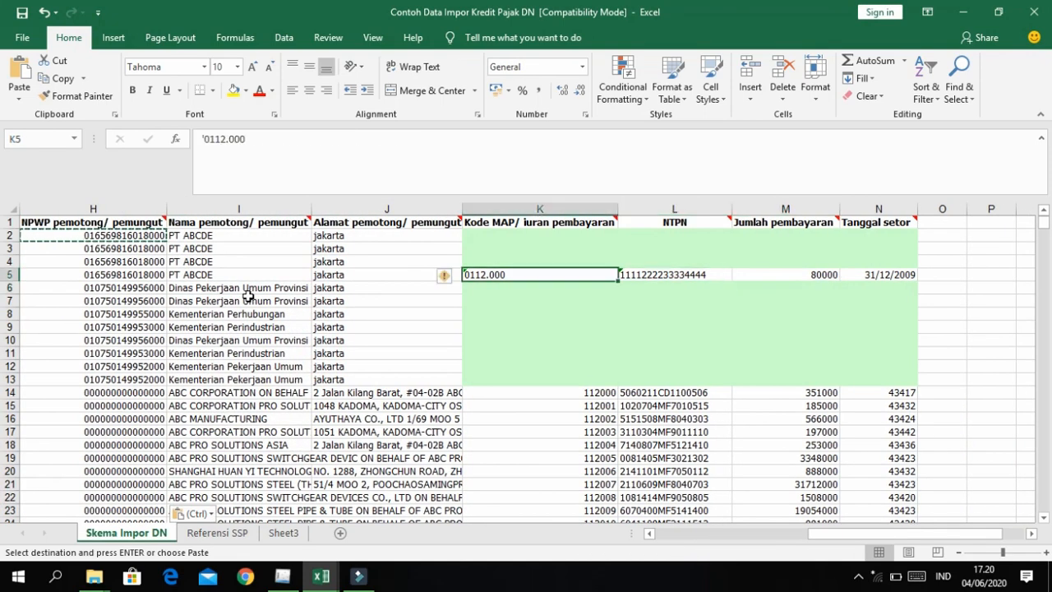
Step: Copy the sample Kode MAP/iuran pembayaran value 0112.000 from K5 over the PPh 22 entries in K14:K82
key("ctrl+c")
key("Down")
key("Down")
key("Down")
key("Down")
key("Down")
key("Down")
key("Down")
key("Down")
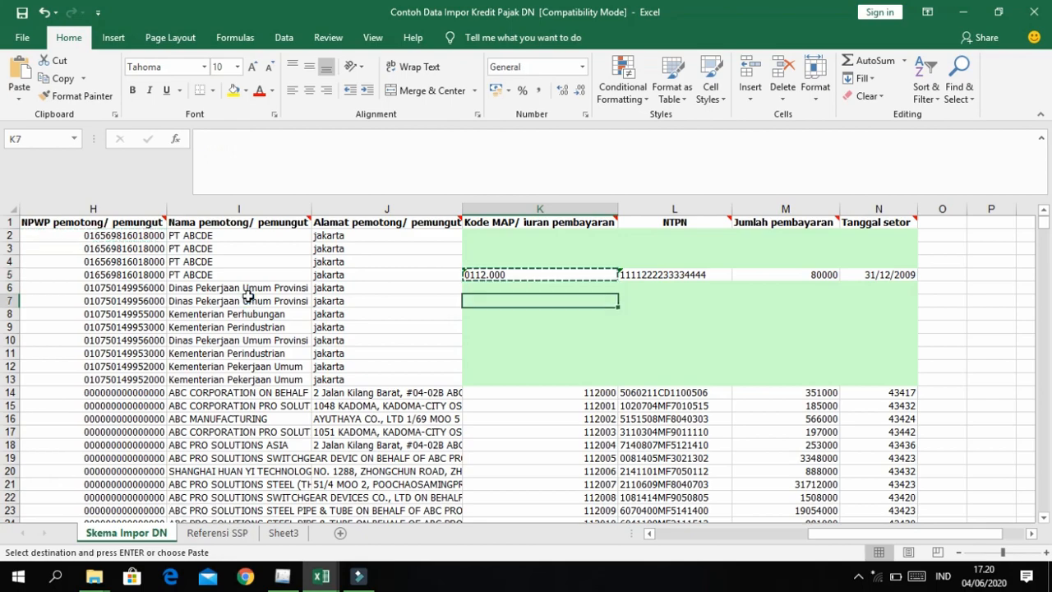
key("Down")
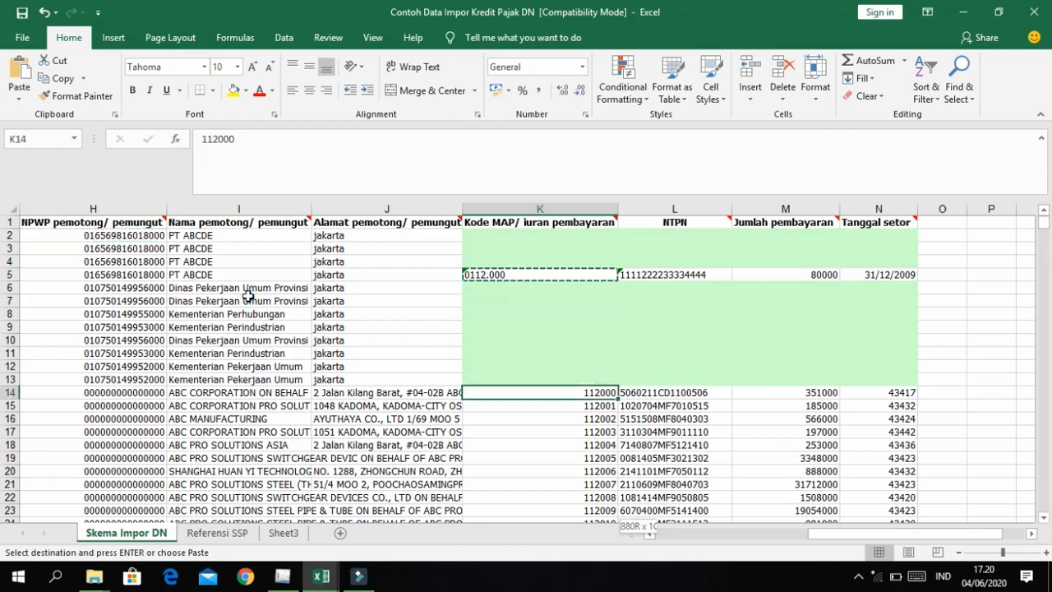
key("ctrl+shift+Down")
key("ctrl+Up")
key("Down")
key("Down")
key("Down")
key("Down")
key("Down")
key("Down")
key("Down")
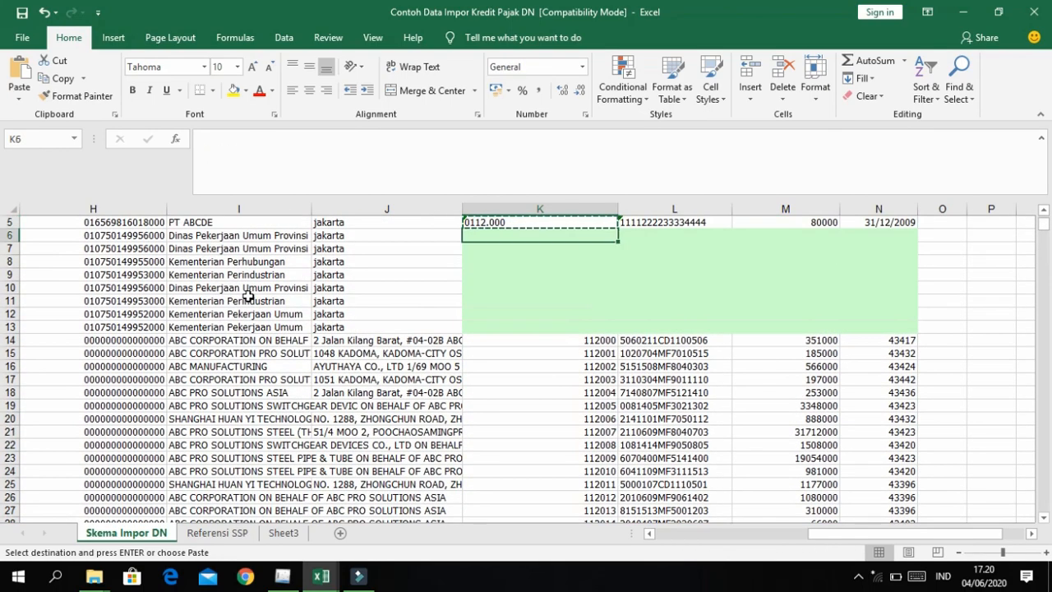
key("Down")
key("Down")
key("ctrl+shift+Down")
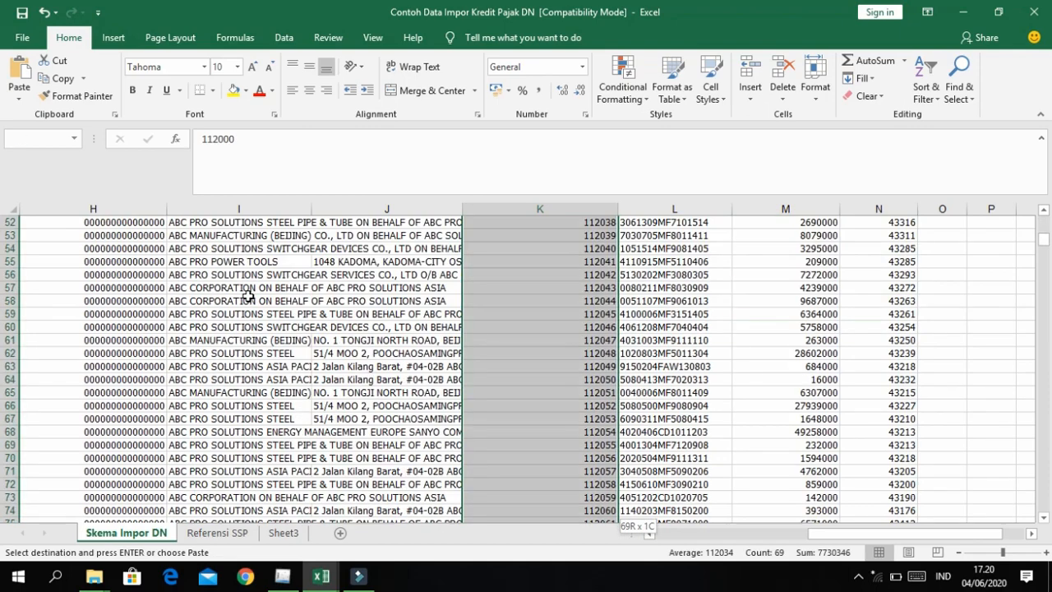
key("ctrl+v")
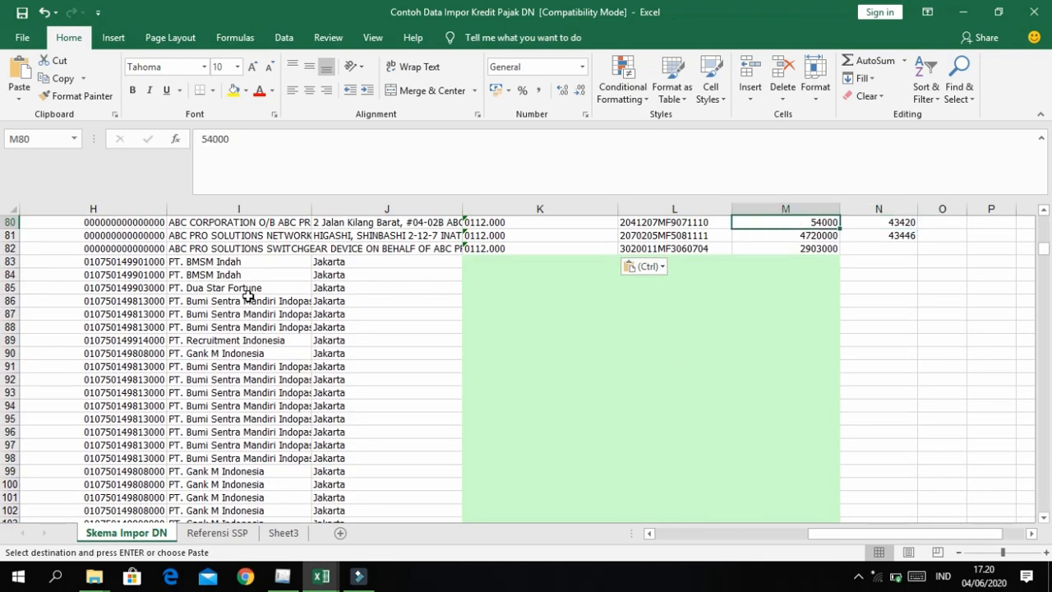
Step: Copy the date format of sample cell N5 onto the Tanggal setor entries in N14:N81, pasting formats only
key("Left")
key("ctrl+Up")
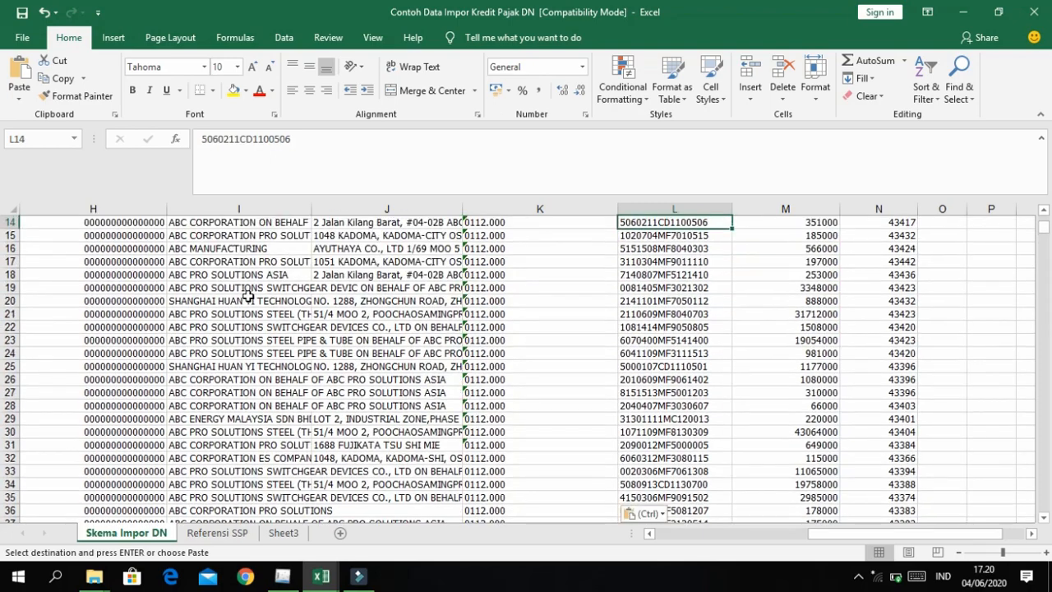
key("ctrl+Up")
key("ctrl+Up")
key("Right")
key("Right")
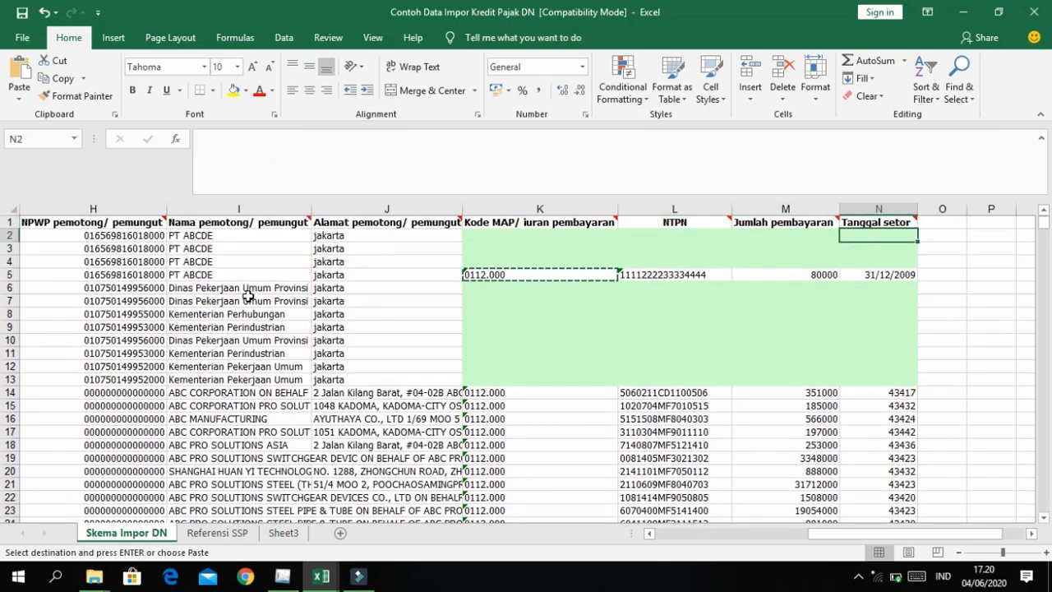
key("Down")
key("Down")
key("Down")
key("Down")
key("ctrl+c")
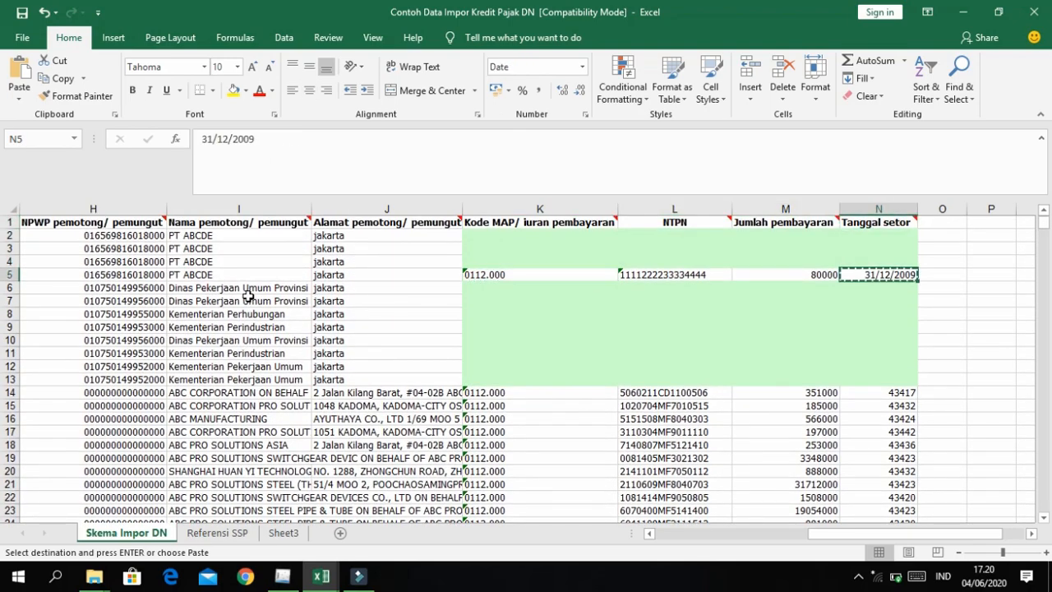
key("Down")
key("Down")
key("Down")
key("Down")
key("Down")
key("Up")
key("Up")
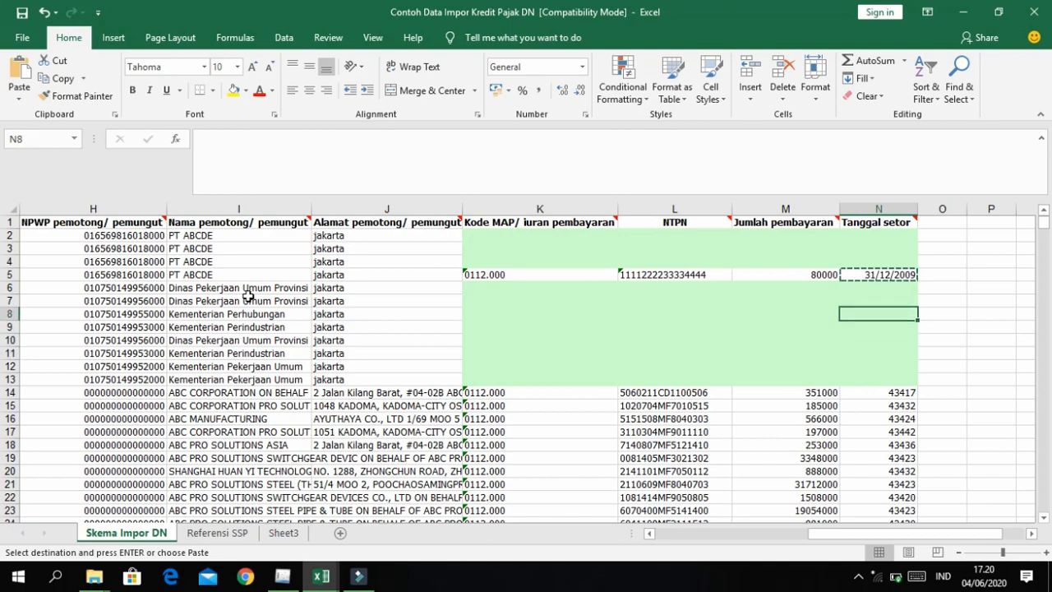
key("ctrl+shift+Down")
key("Down")
key("Down")
key("Down")
key("Down")
key("Down")
key("Down")
key("Down")
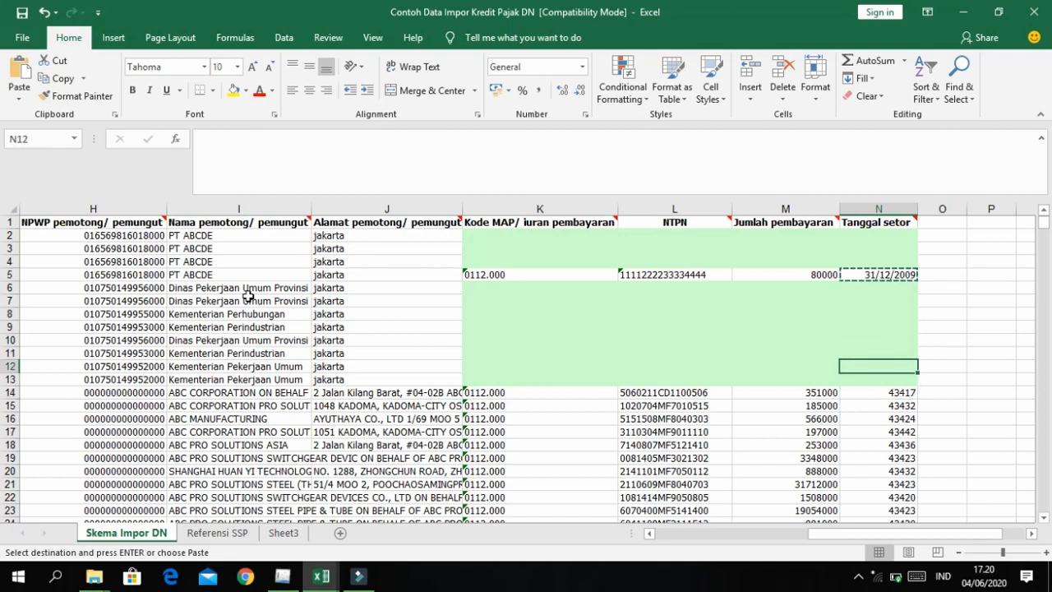
key("Up")
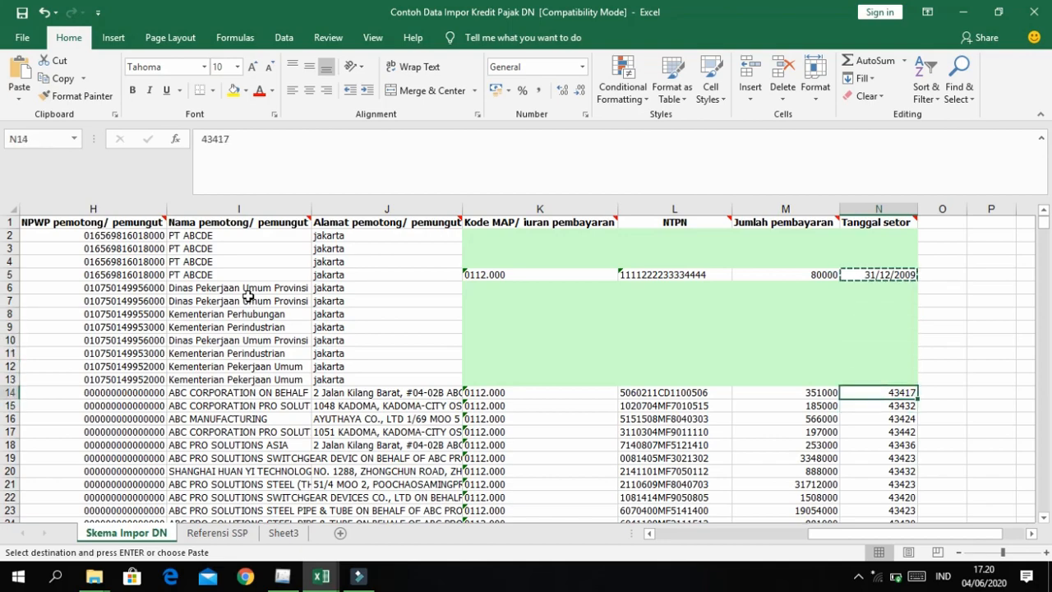
key("ctrl+shift+Down")
scroll(248, 297, "up", 19)
key("ctrl+alt+v")
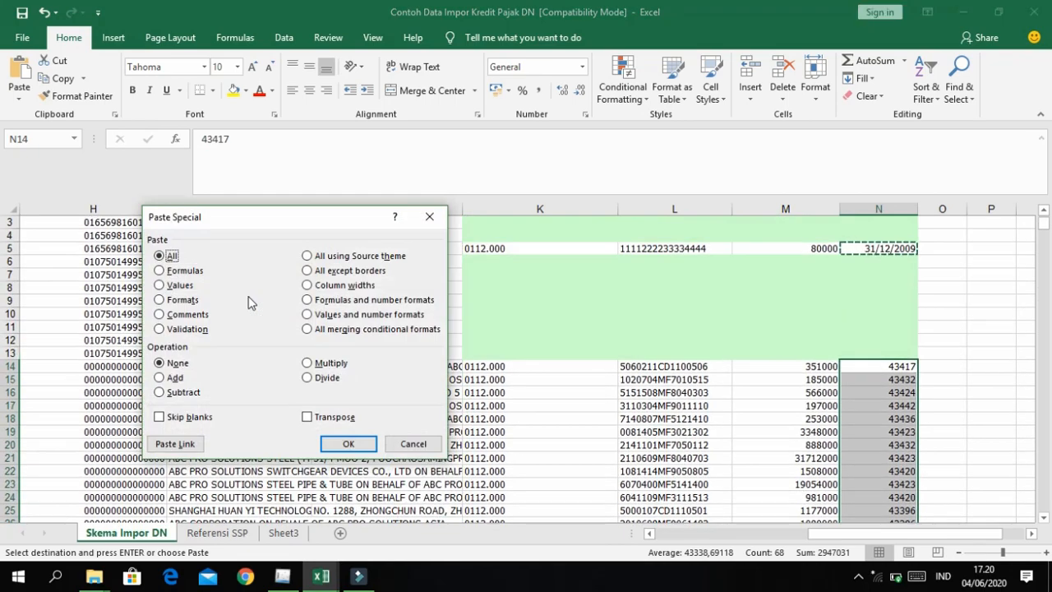
key("v")
key("t")
key("Return")
Step: Check the Tanggal setor dates and neighbouring payment cells down to the last PPh 22 entry
key("Down")
key("Down")
key("Down")
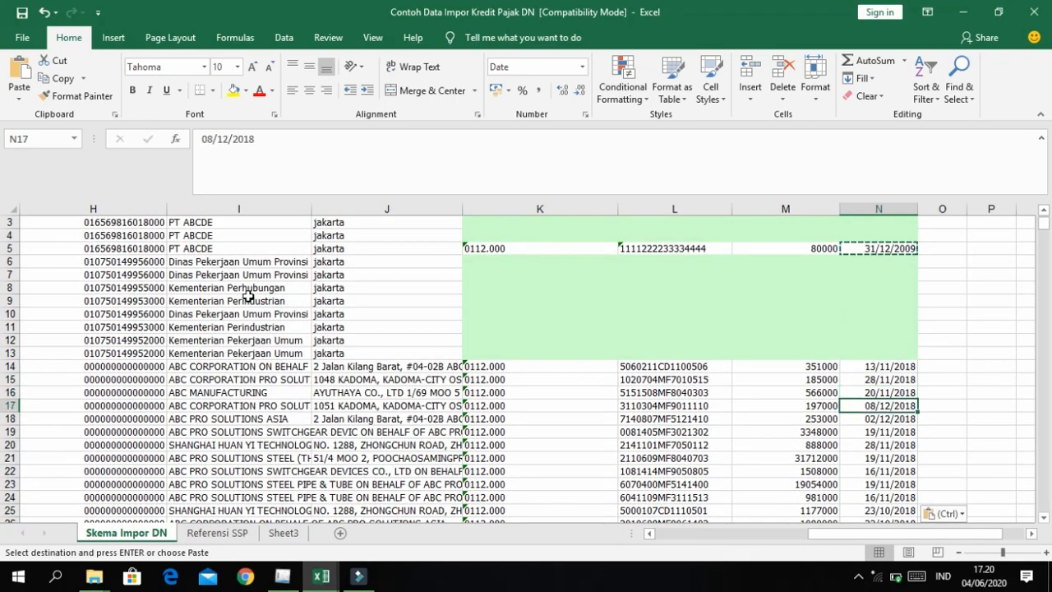
key("ctrl+Down")
key("ctrl+Down")
key("ctrl+Up")
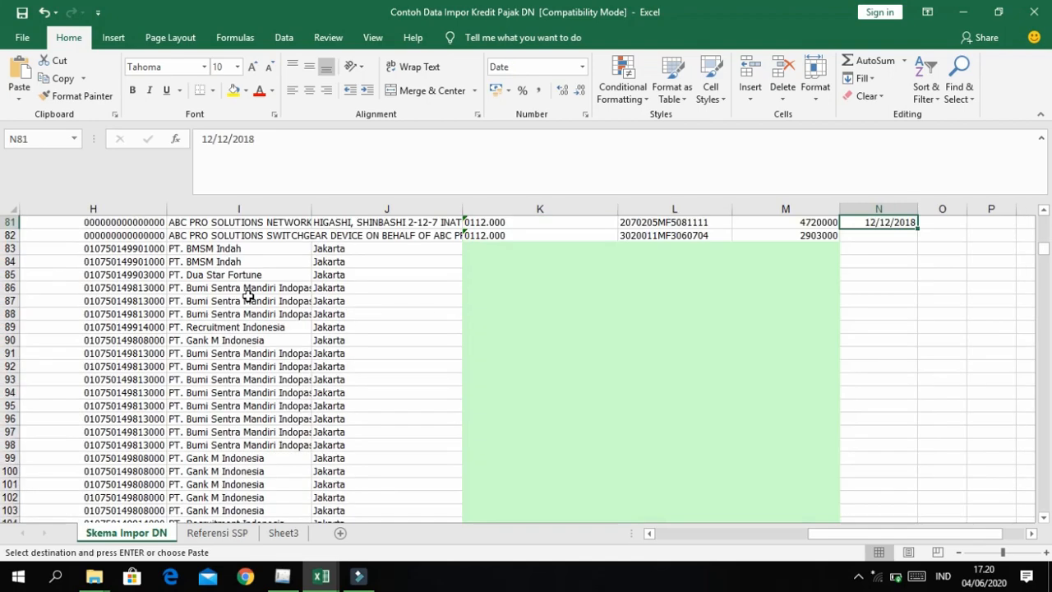
key("Down")
key("Left")
key("Left")
key("Up")
key("Right")
key("Right")
Step: Review the import sheet's entries from the sample rows down through the PPh 22 rows to the first PPh 23 entries
key("ctrl+Home")
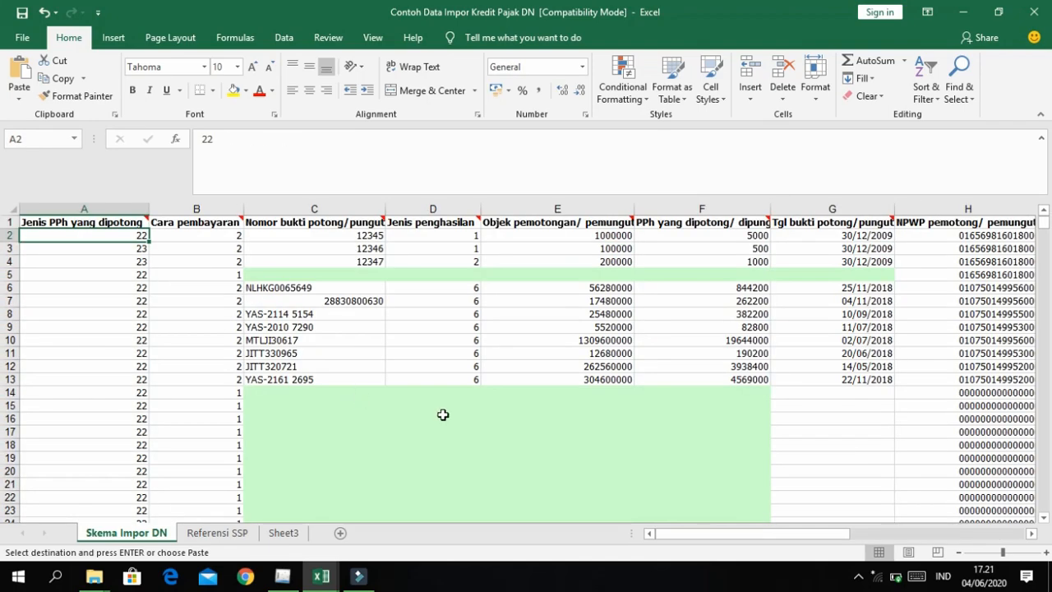
left_click(642, 366)
scroll(773, 399, "down", 18)
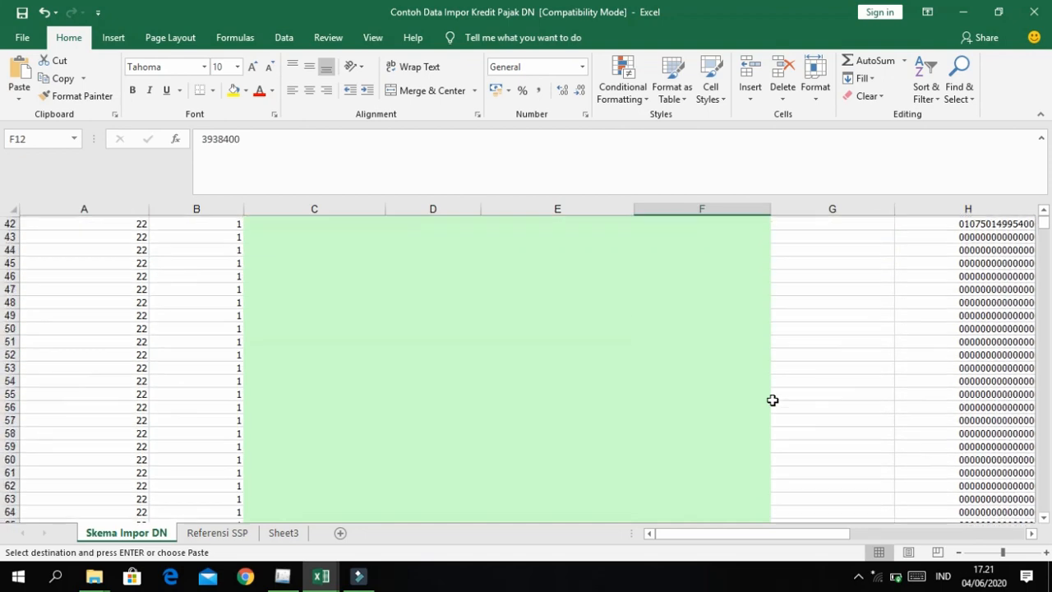
scroll(773, 400, "down", 5)
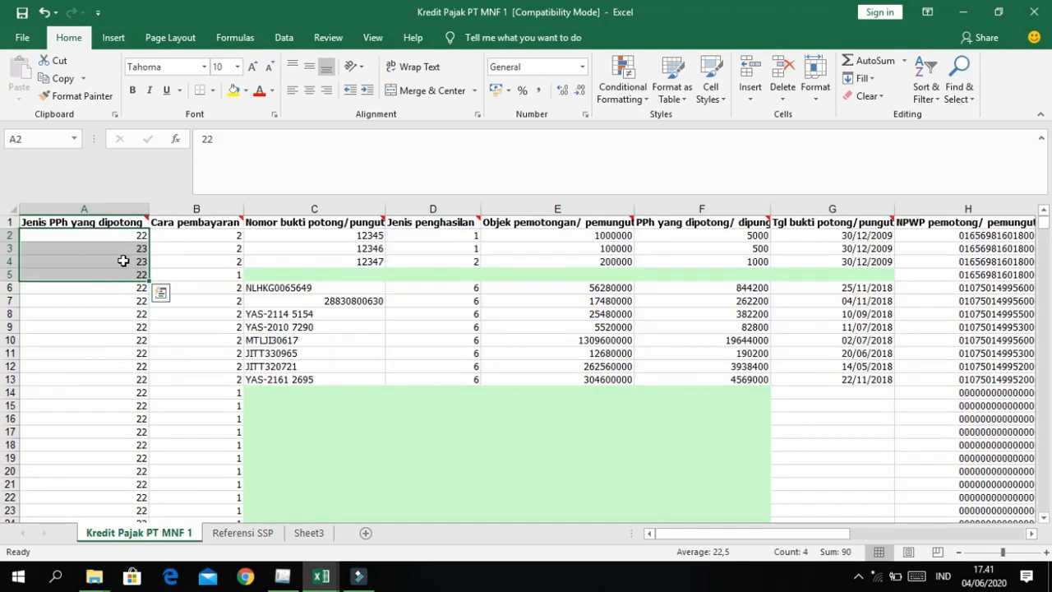
Step: Delete the four sample entries in rows 2 to 5 as entire rows, keeping the header row
key("ctrl+minus")
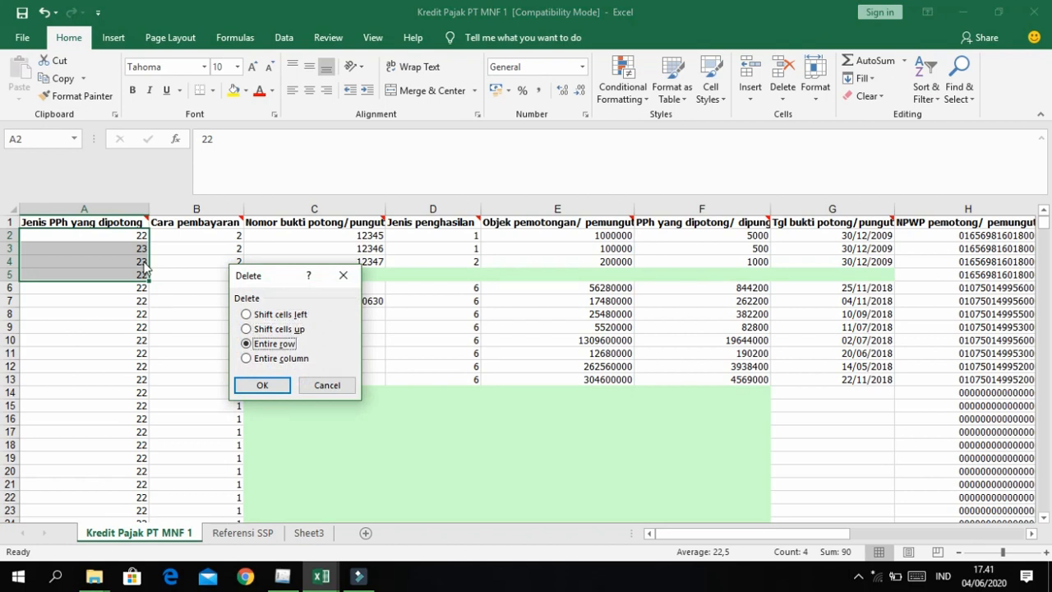
key("Return")
key("Up")
key("Down")
key("Down")
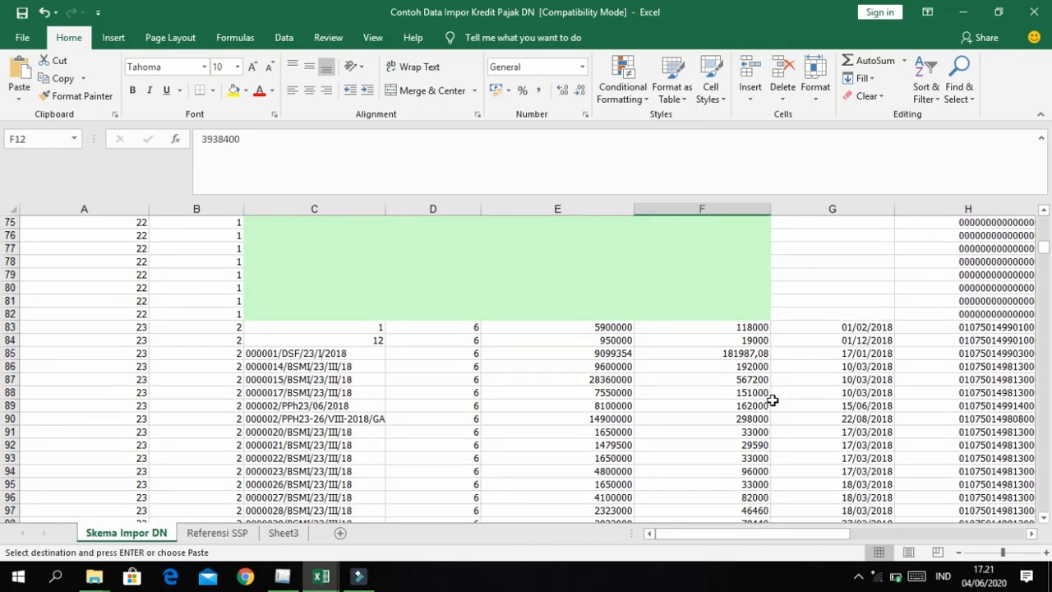
Step: Save the workbook as Kredit Pajak PT MNF 1 in the PT MNF Pesona Indonesia folder, in Excel 97-2003 Workbook format
scroll(518, 340, "up", 1)
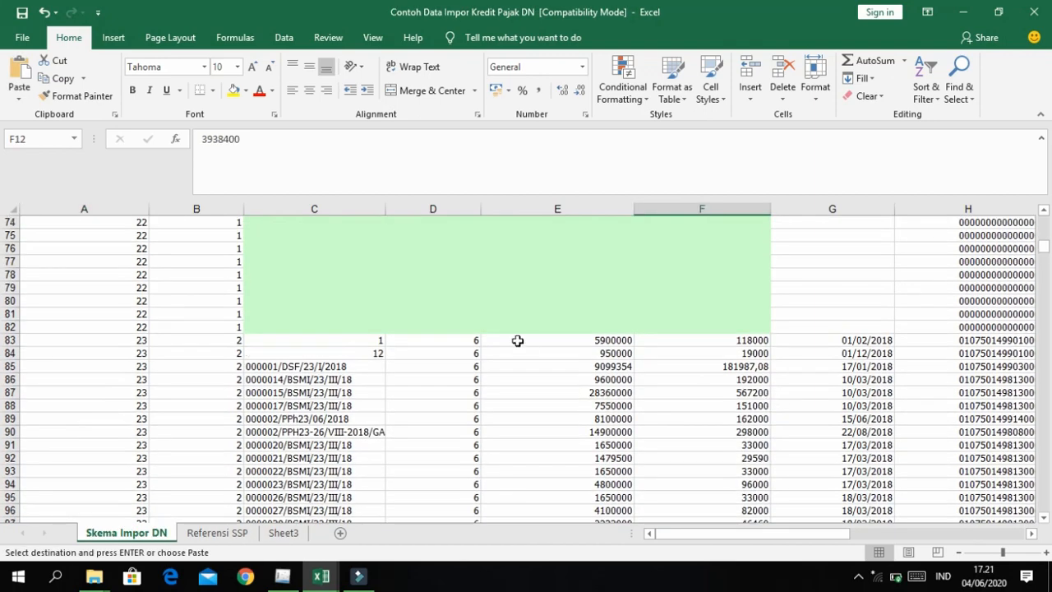
left_click(24, 36)
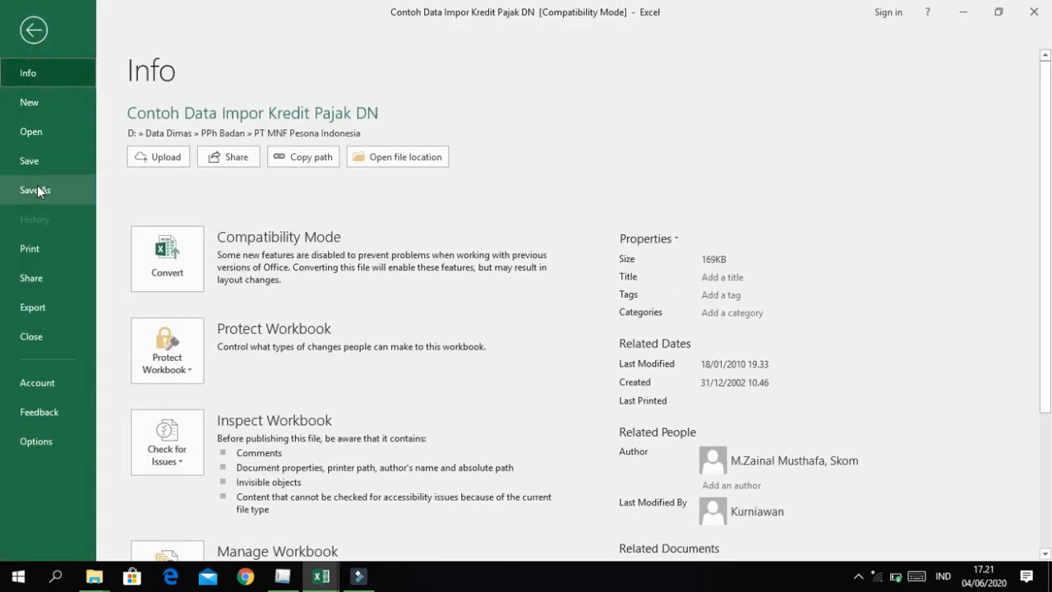
left_click(37, 191)
left_click(308, 277)
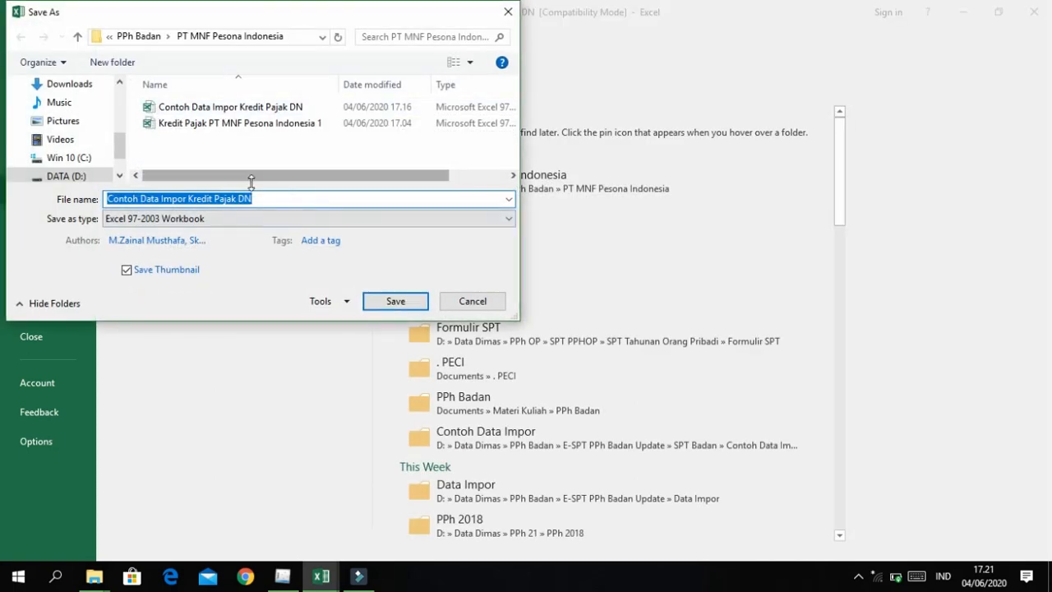
left_click(260, 199)
key("BackSpace")
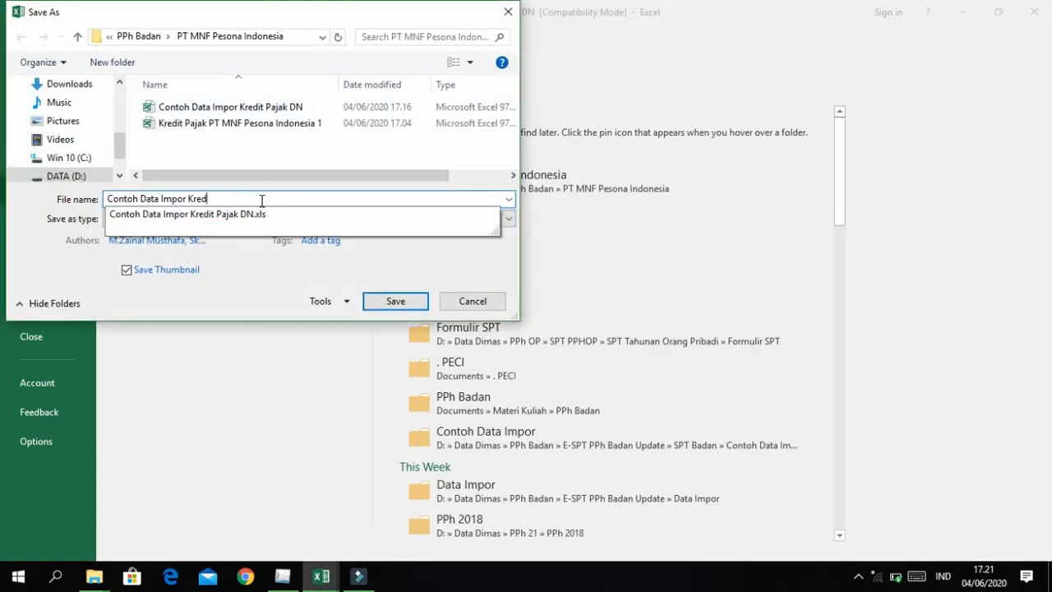
key("BackSpace")
key("BackSpace")
key("BackSpace")
key("BackSpace")
key("BackSpace")
key("BackSpace")
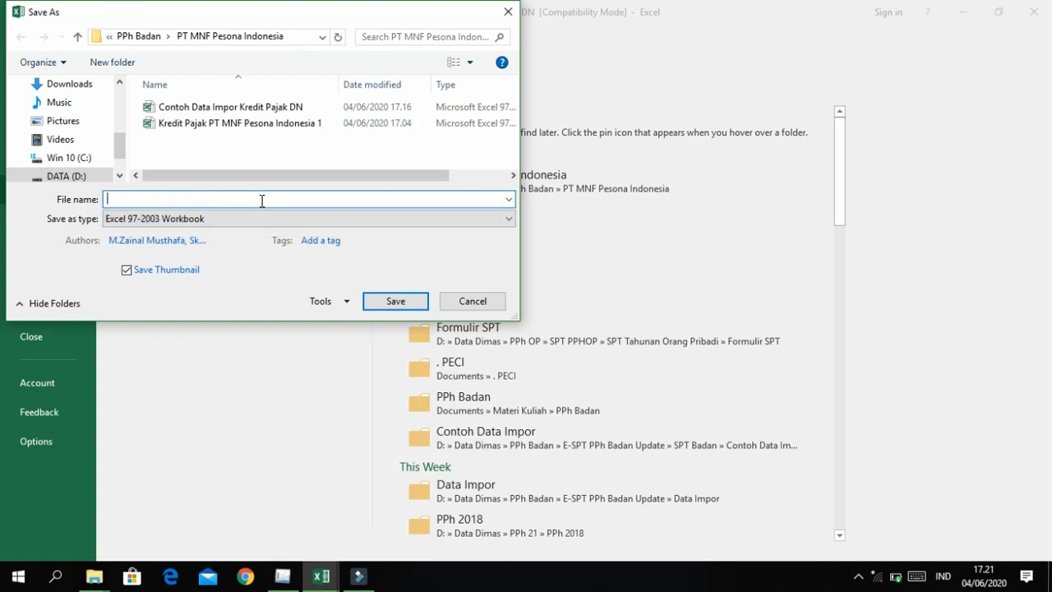
type("Kredit Pajak PT MNF 1")
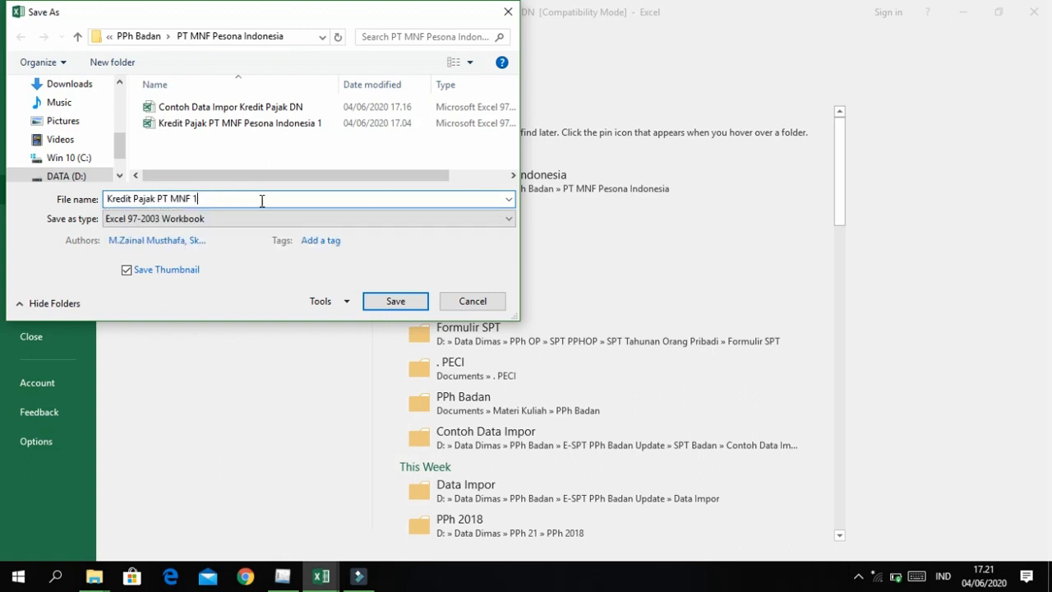
key("Return")
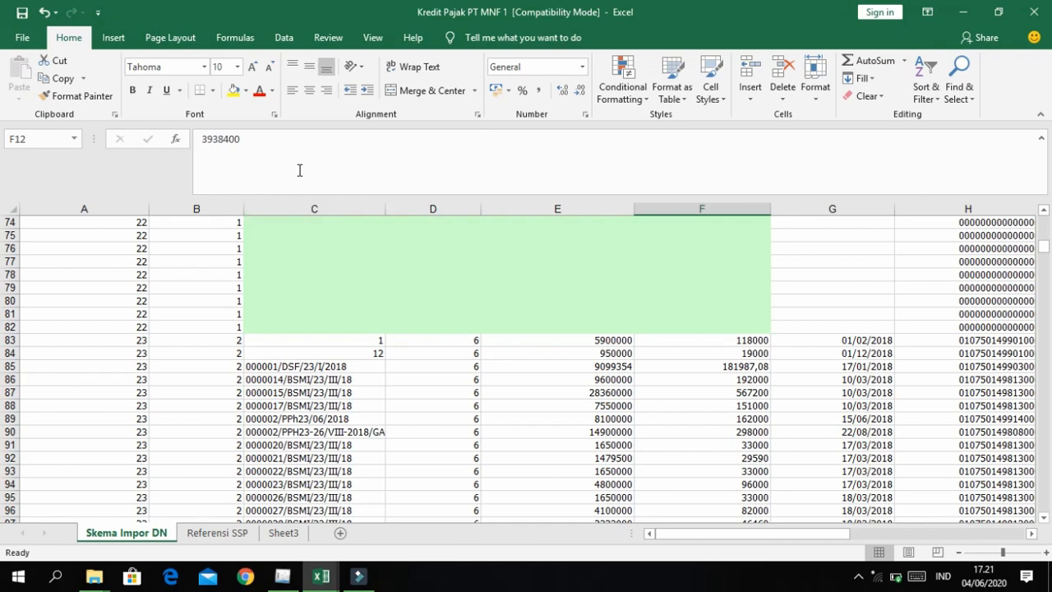
Step: Save a copy of the import sheet in CSV (Comma delimited) format under the name Kredit Pajak PT MNF 1
left_click(20, 39)
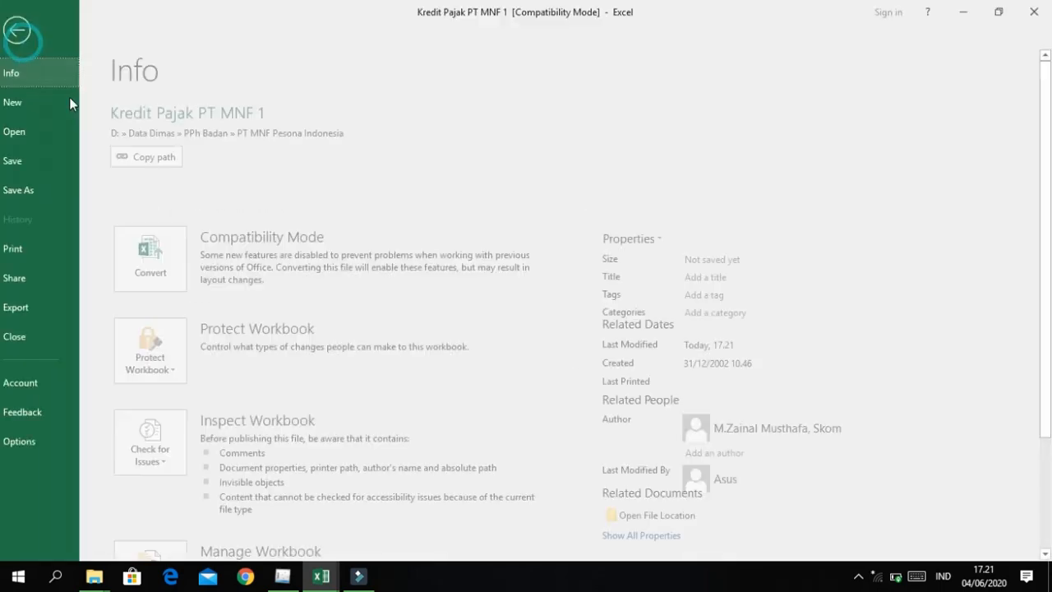
left_click(41, 189)
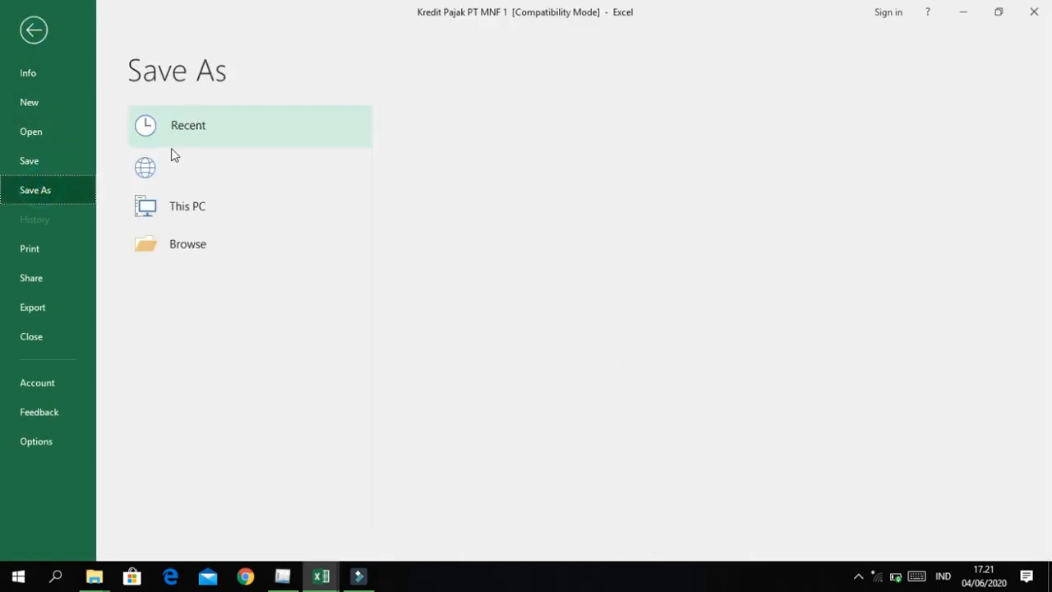
left_click(169, 274)
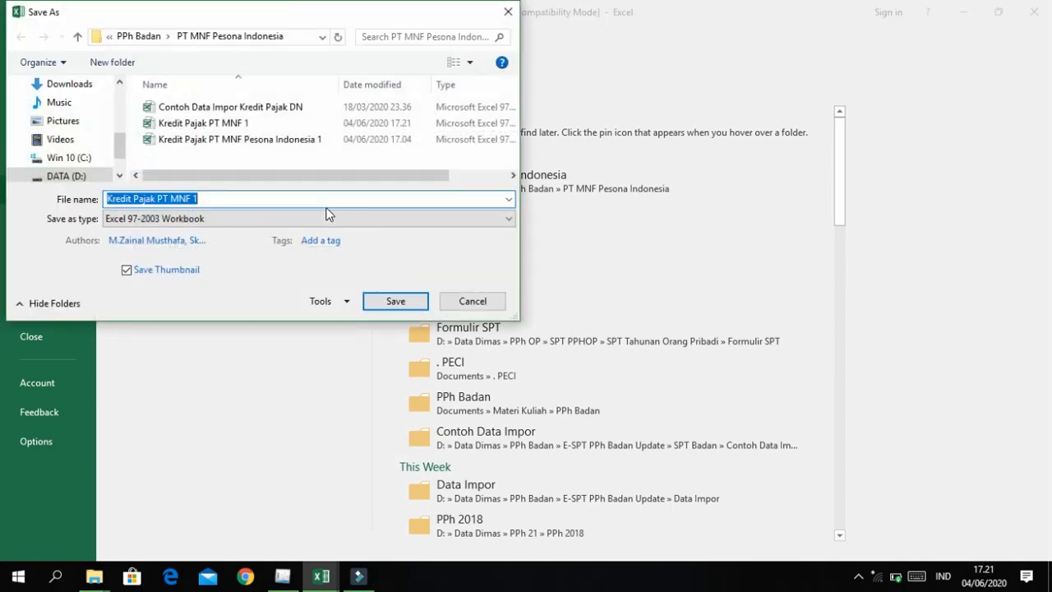
left_click(262, 219)
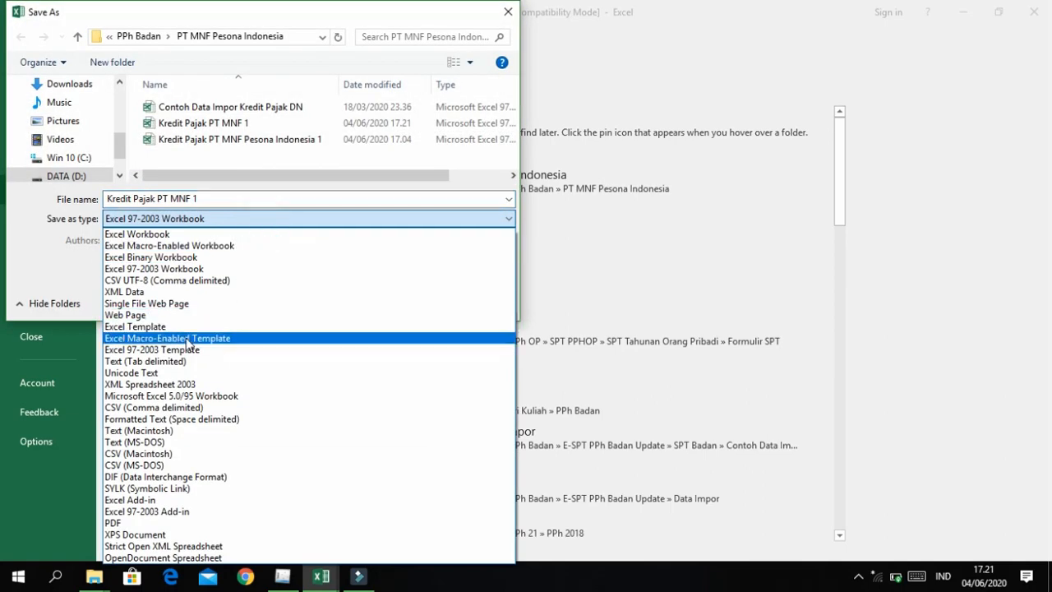
left_click(156, 407)
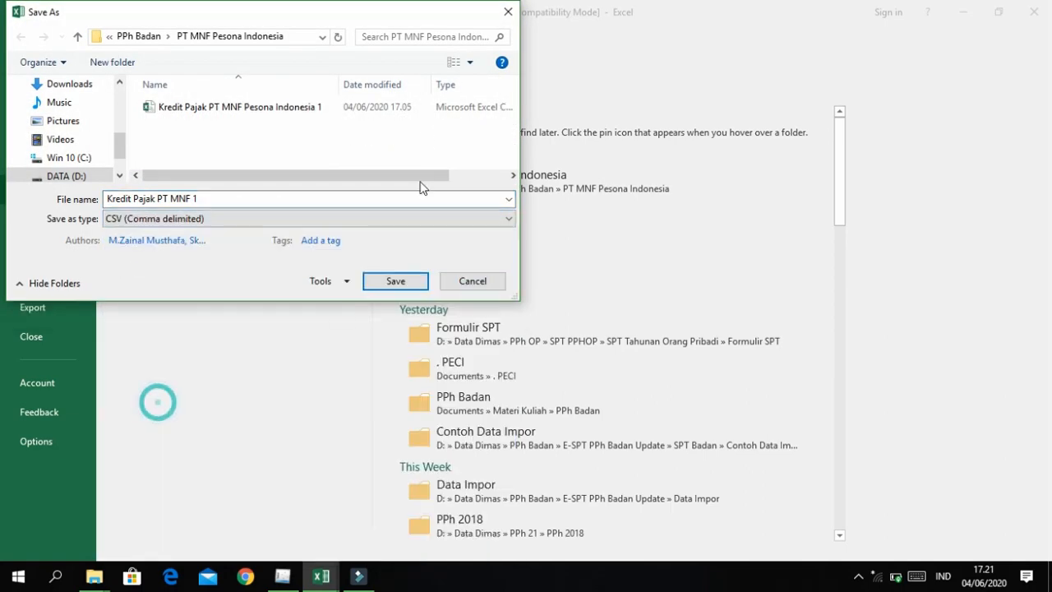
left_click(380, 285)
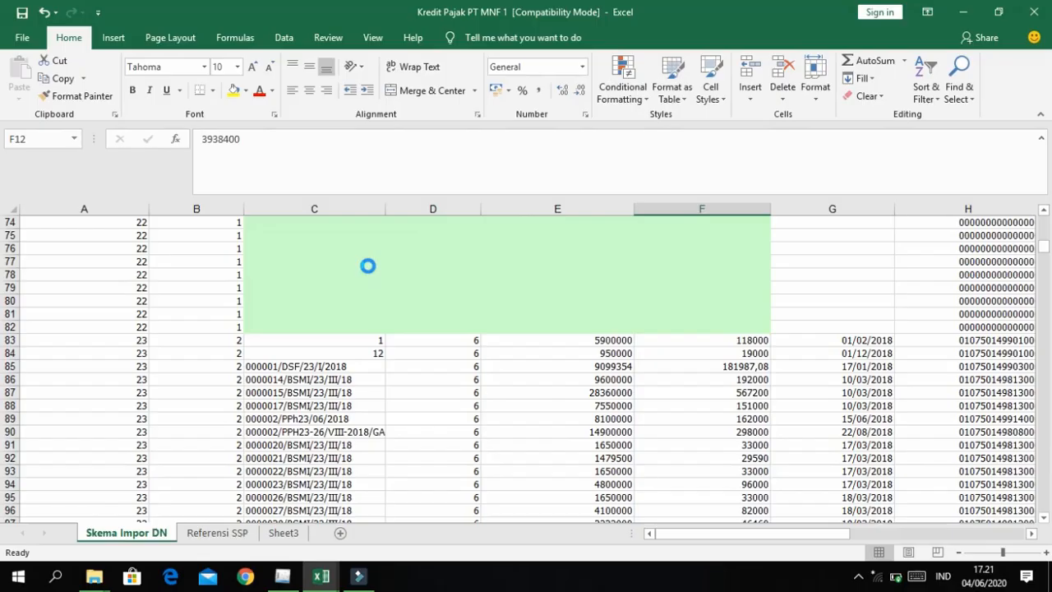
left_click(503, 340)
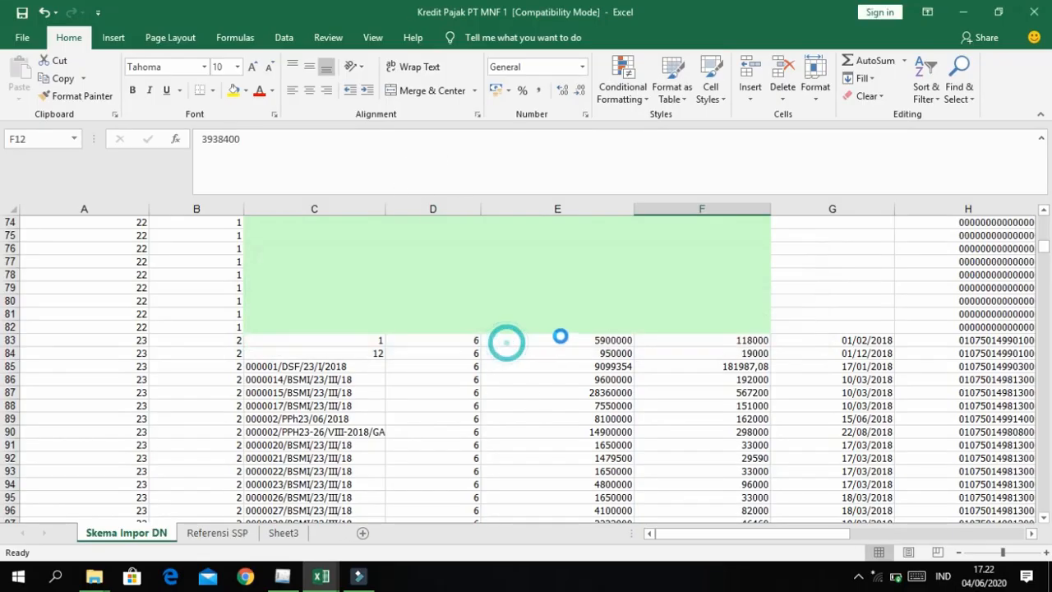
left_click(479, 335)
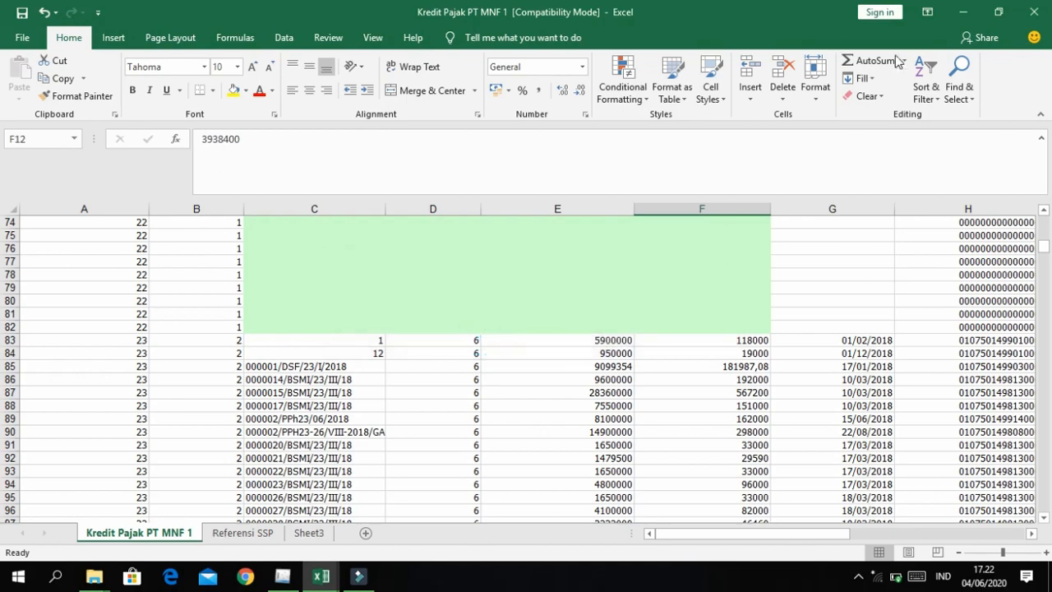
Step: Switch to the eSPT PPh Badan application and open its Impor Data window
left_click(964, 12)
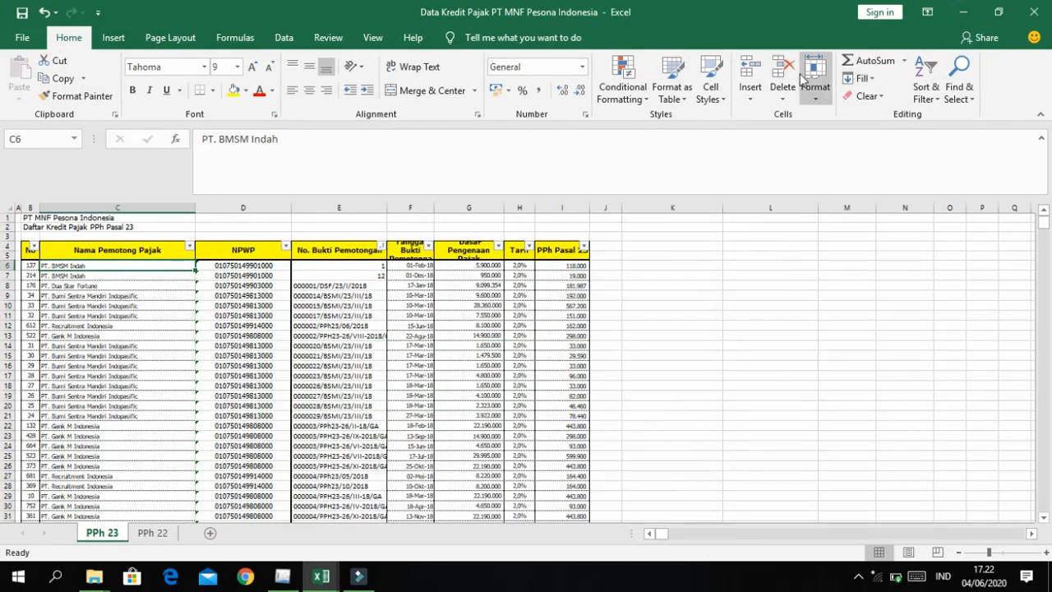
key("alt+Tab")
key("Tab")
key("Tab")
key("Tab")
key("Tab")
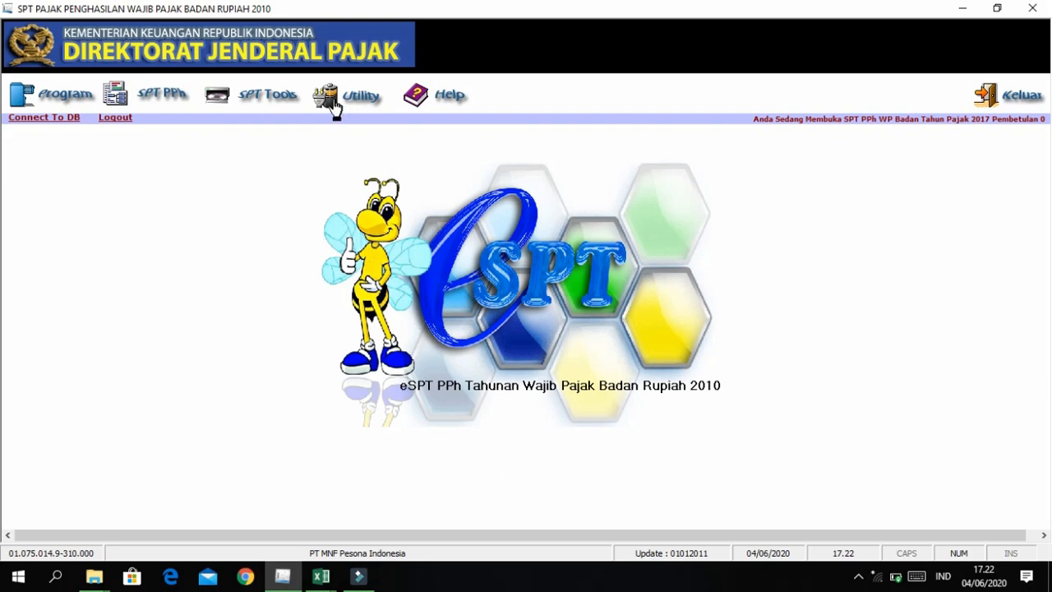
left_click(349, 98)
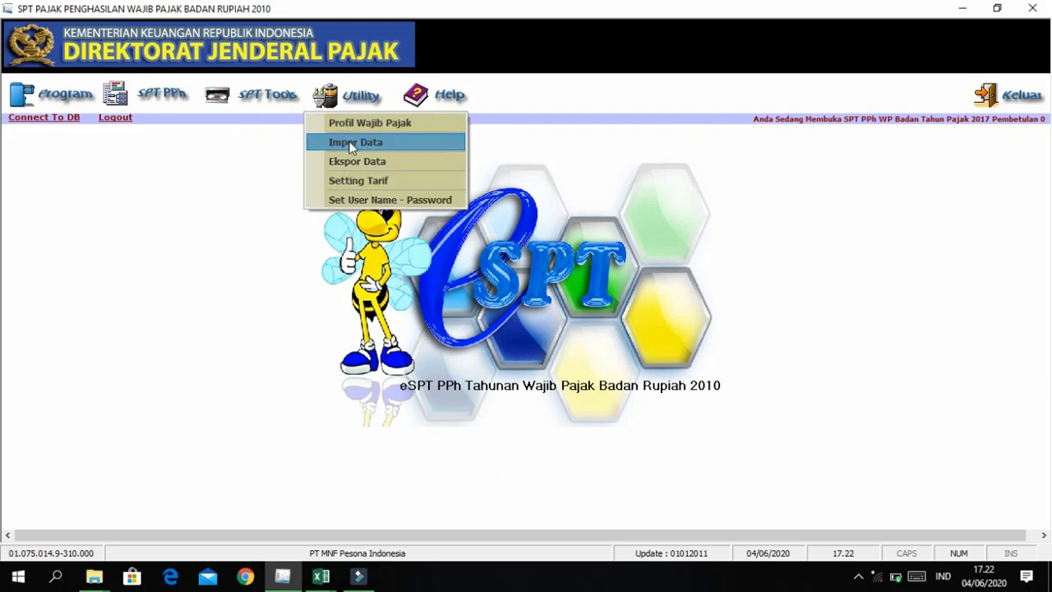
left_click(357, 141)
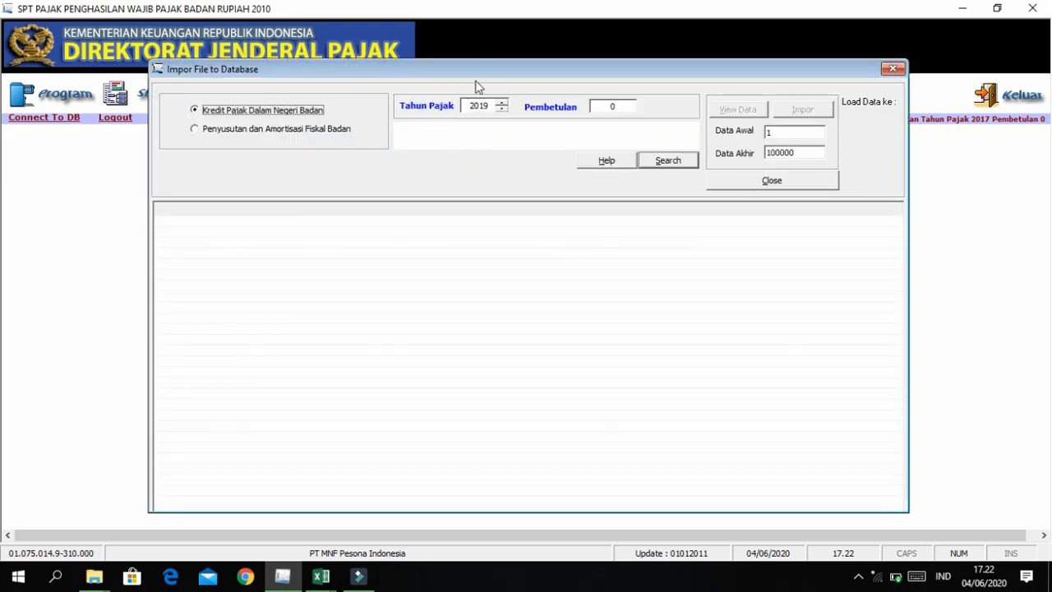
Step: Set Tahun Pajak to 2018 and choose Kredit Pajak PT MNF Pesona Indonesia 1.csv as the Kredit Pajak Dalam Negeri import file
left_click(501, 109)
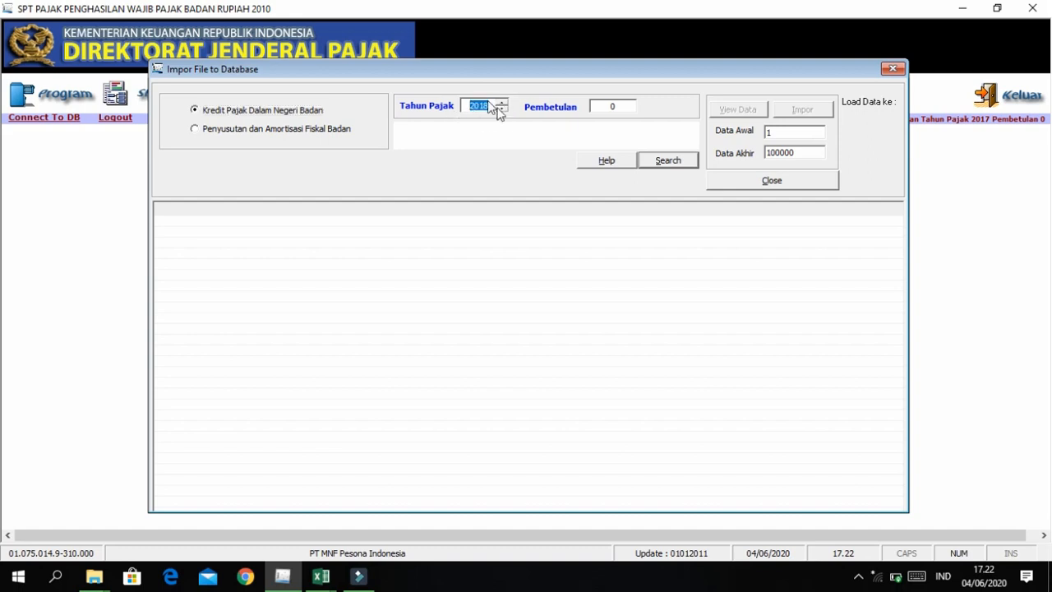
left_click(670, 161)
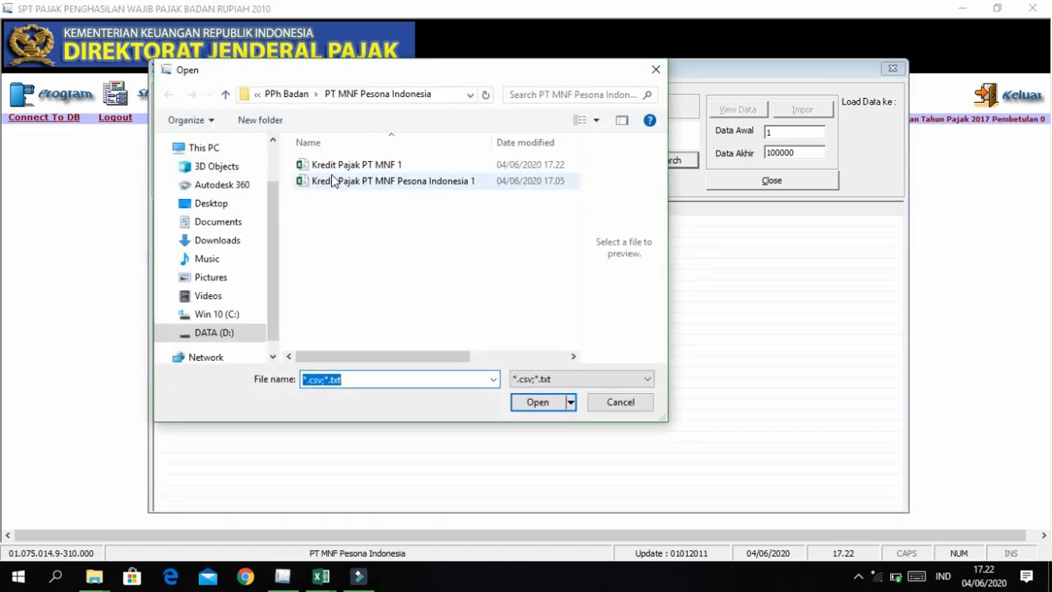
left_click(333, 182)
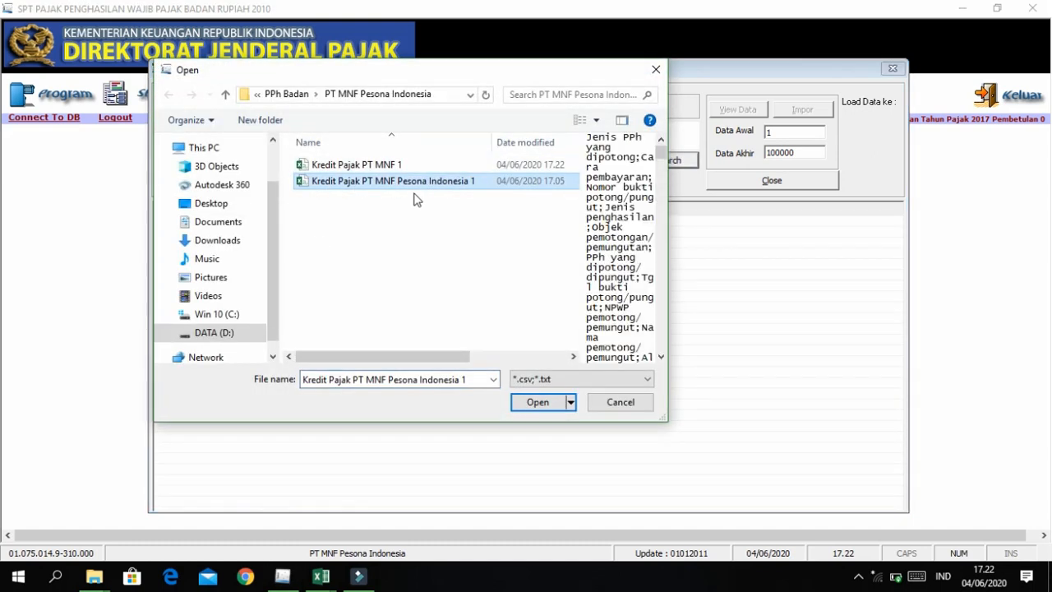
left_click(548, 402)
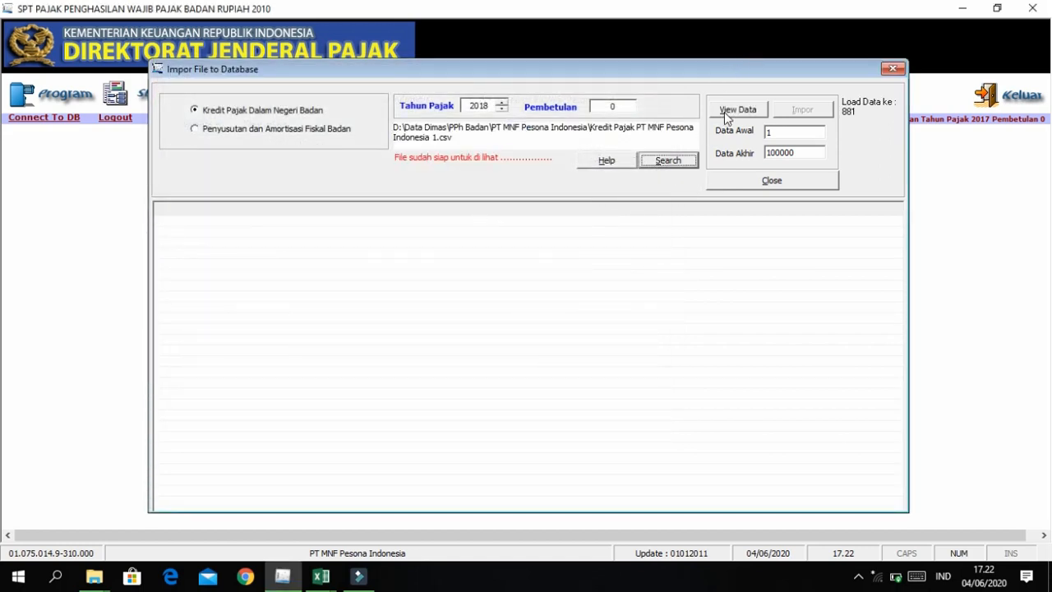
Step: Load the CSV file's records for viewing, import them into the database, and close the import window
left_click(724, 112)
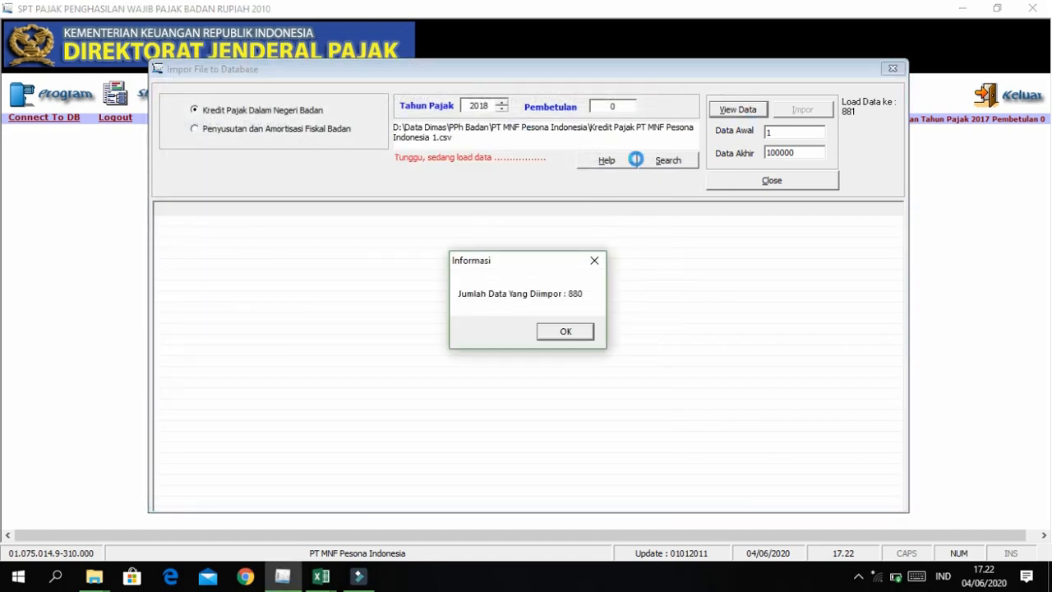
left_click(565, 334)
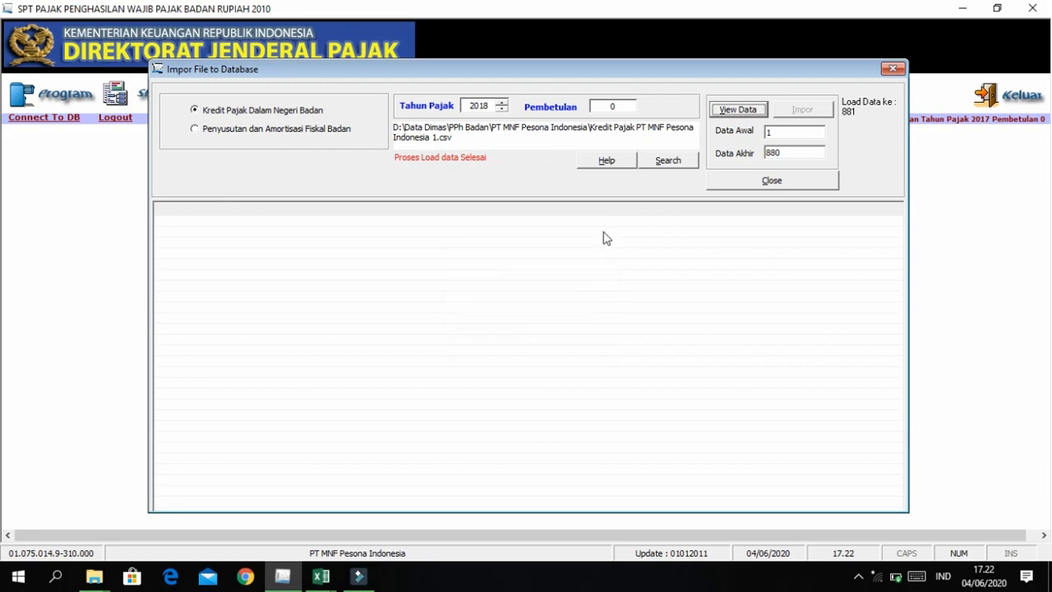
left_click(747, 113)
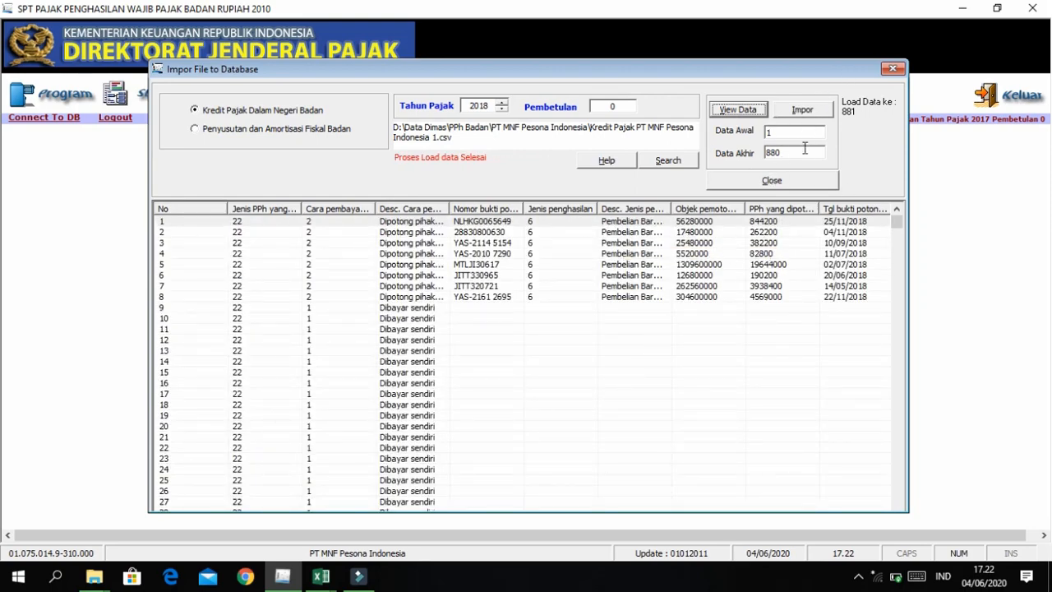
left_click(810, 110)
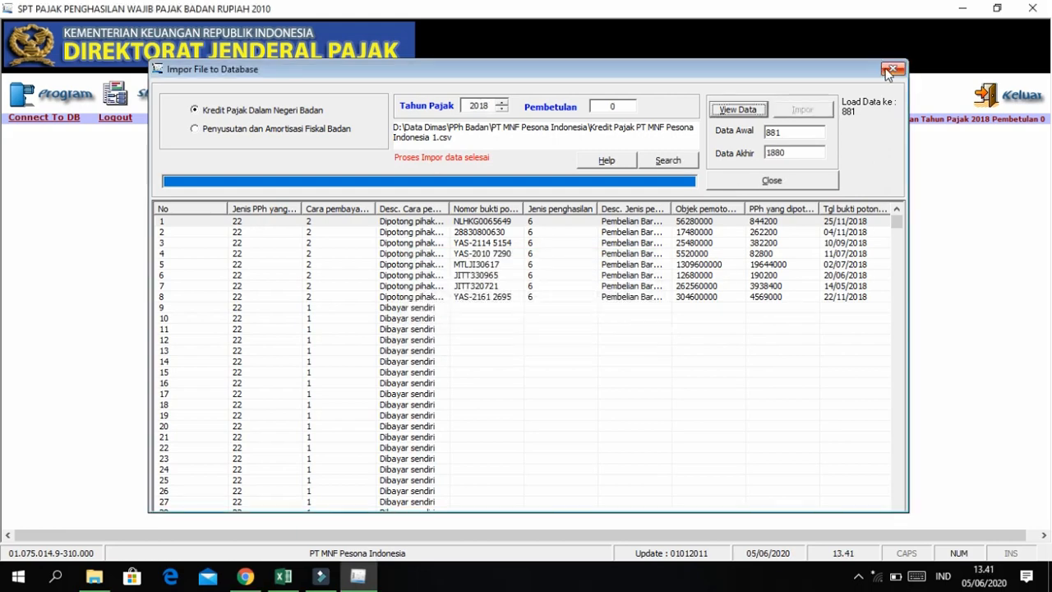
left_click(892, 70)
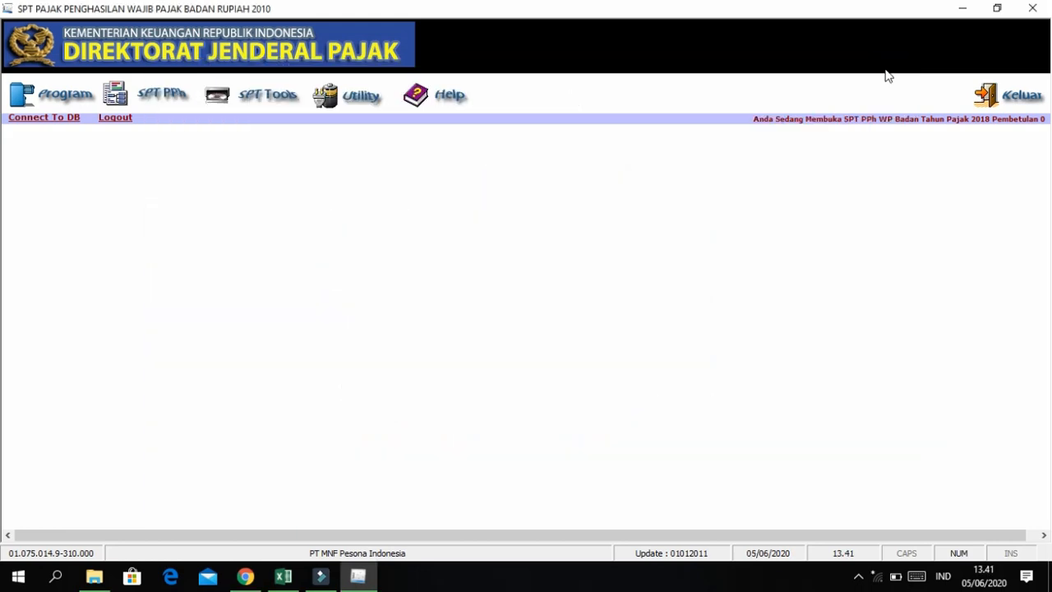
Step: Open Formulir 1771-III - Kredit Pajak Dalam Negeri and list all its records using the Filter By No Bukti option with no number entered
left_click(137, 97)
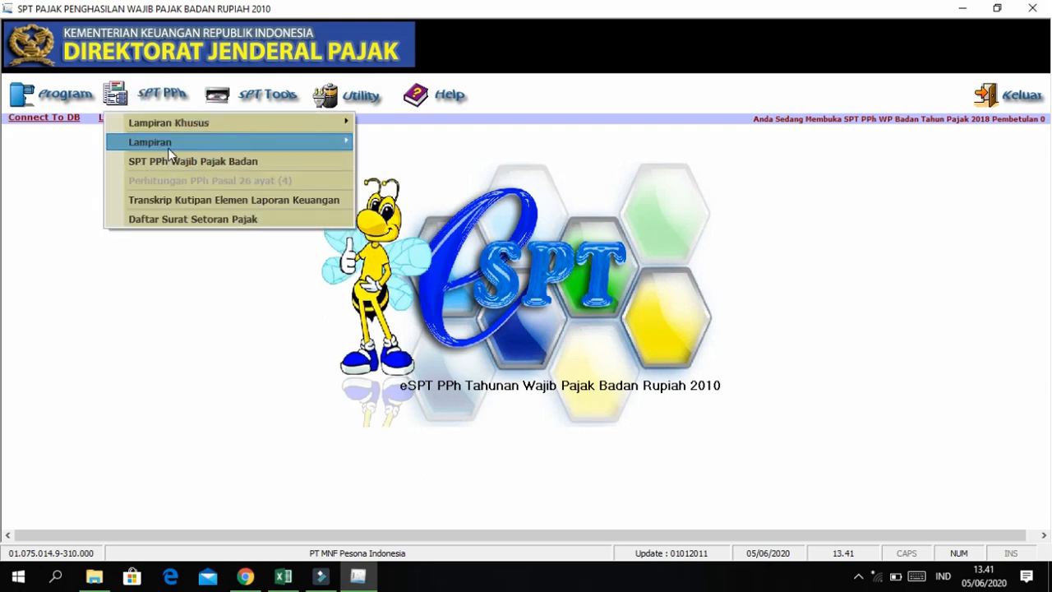
mouse_move(168, 147)
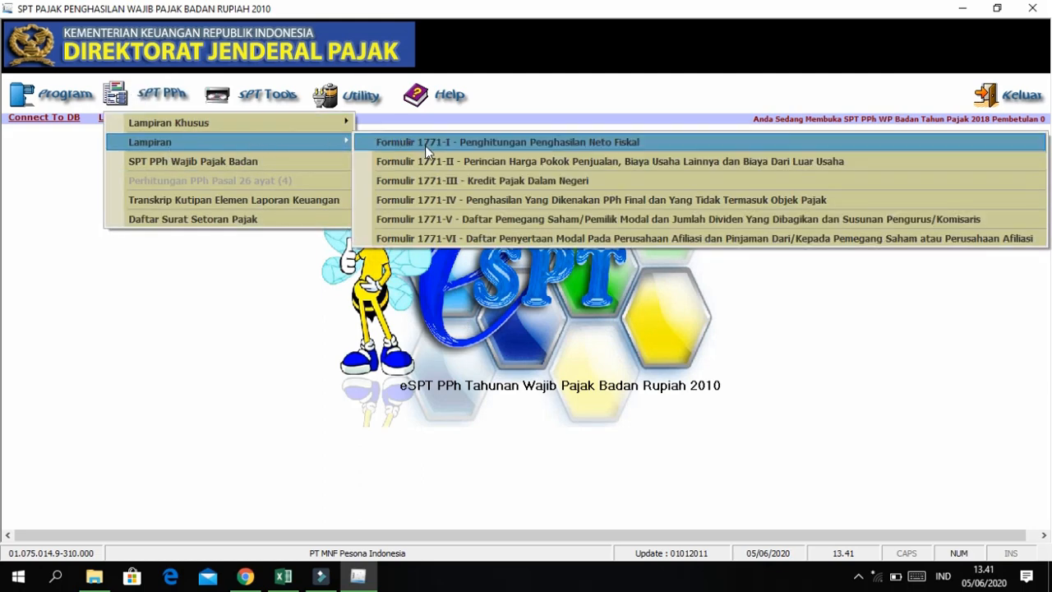
left_click(421, 180)
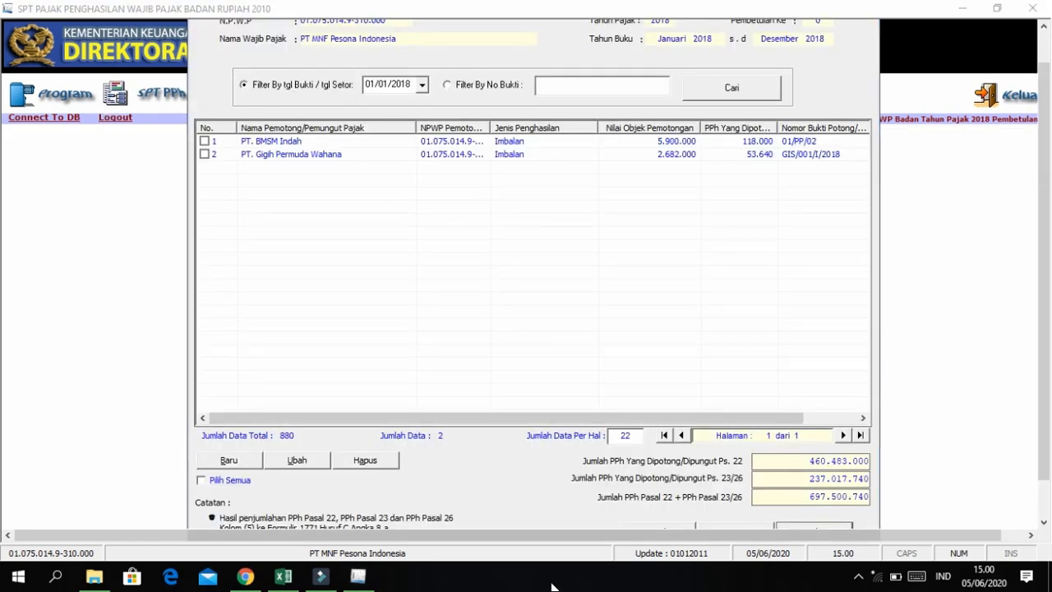
left_click(448, 85)
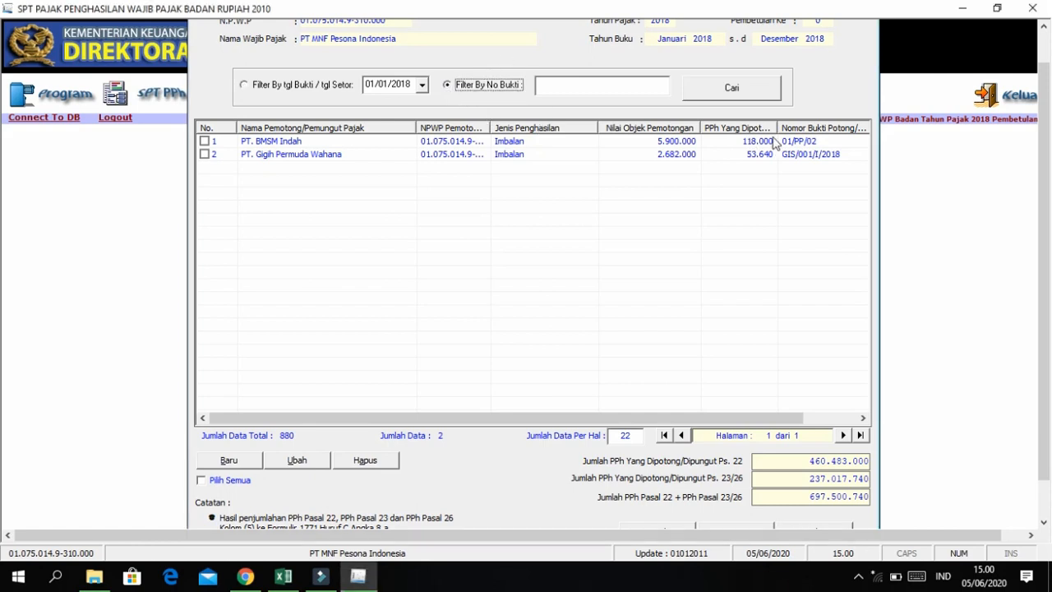
left_click(737, 96)
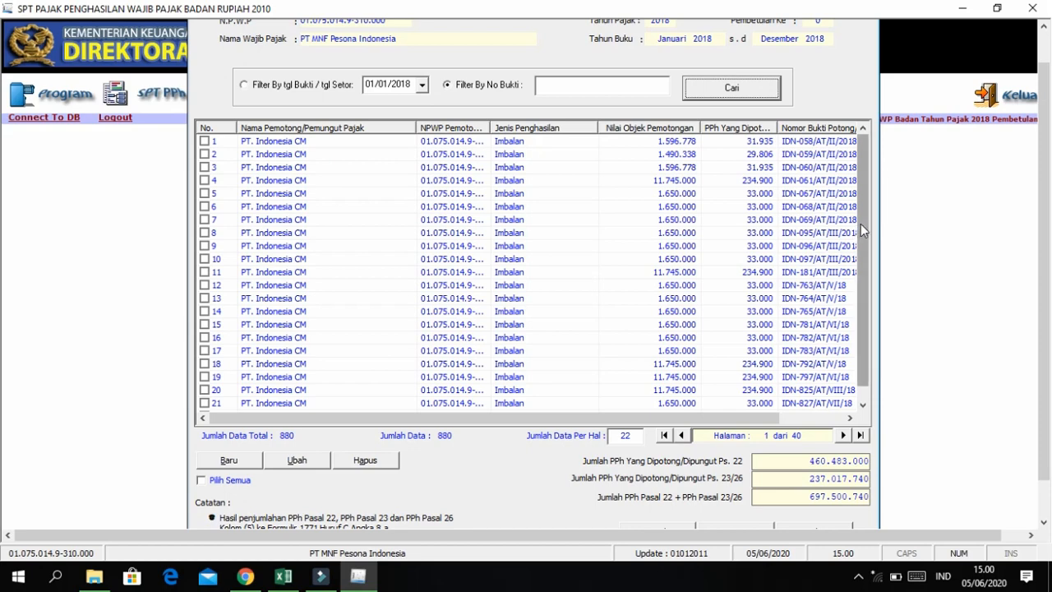
scroll(861, 223, "down", 1)
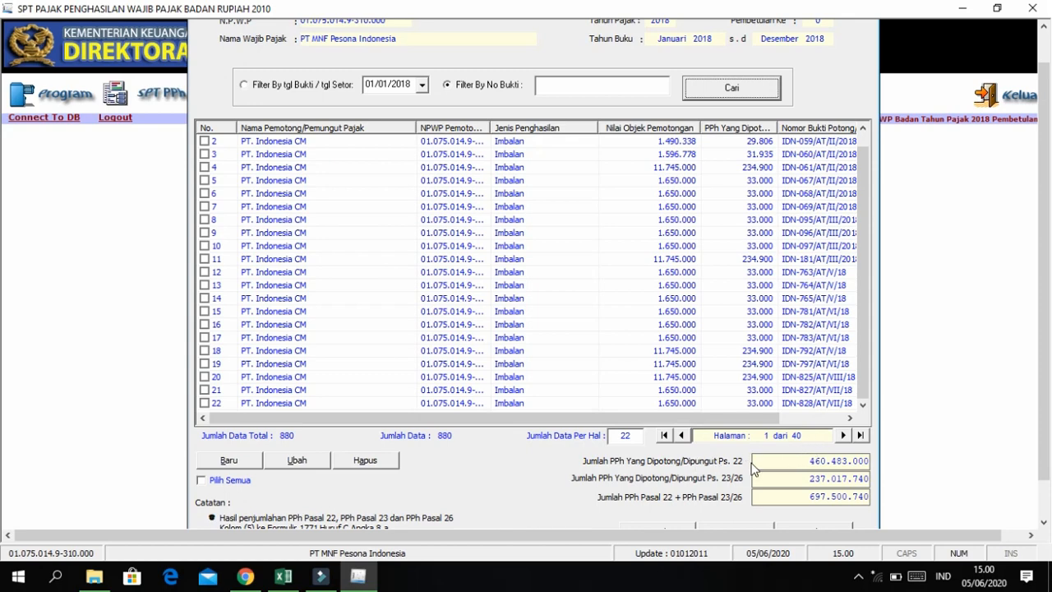
Step: Compare the form's PPh 22 and PPh 23/26 totals with the totals on Excel's PPh 23 and PPh 22 sheets, and close the form
left_click_drag(800, 461, 869, 462)
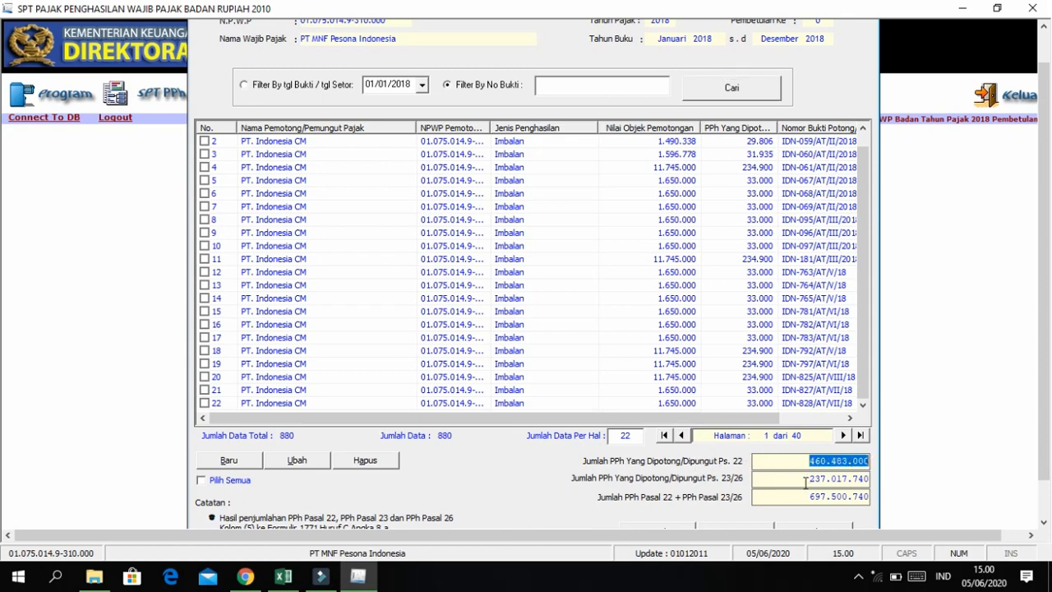
left_click_drag(805, 479, 896, 491)
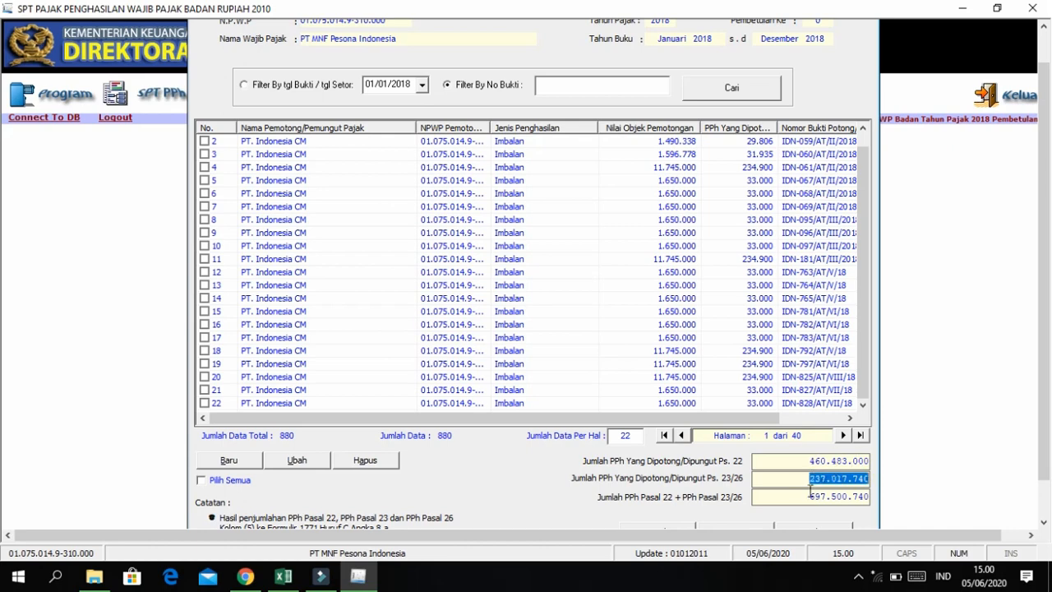
left_click(283, 577)
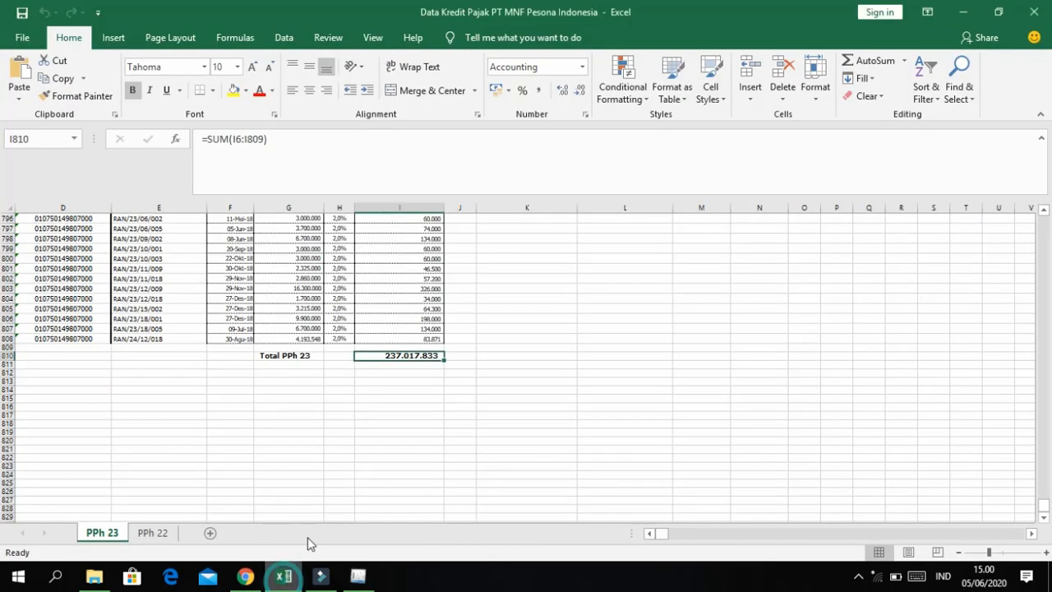
scroll(280, 400, "up", 1)
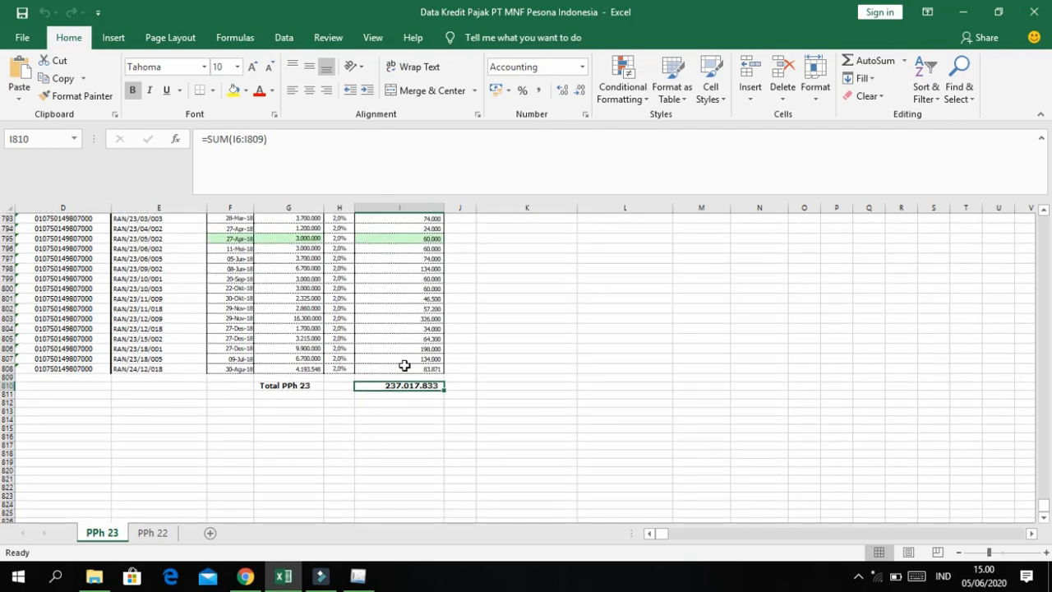
key("alt+Tab")
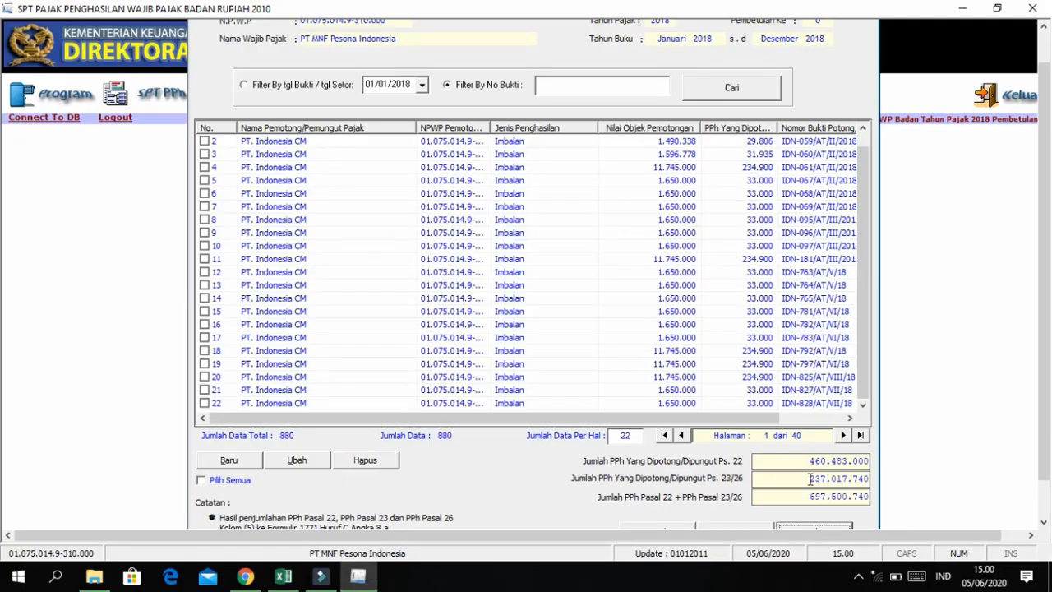
key("alt+Tab")
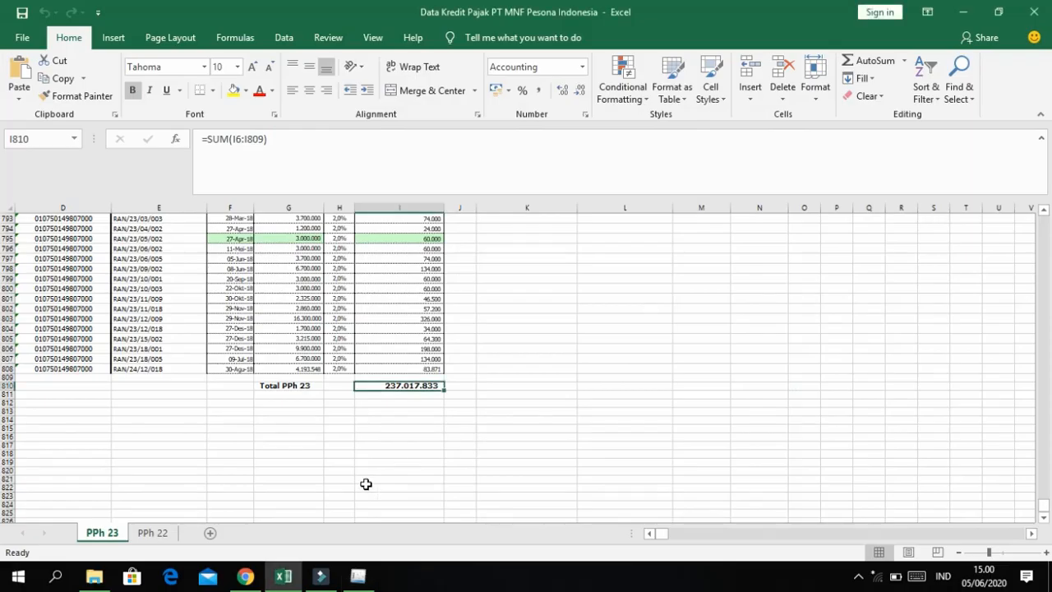
left_click(161, 533)
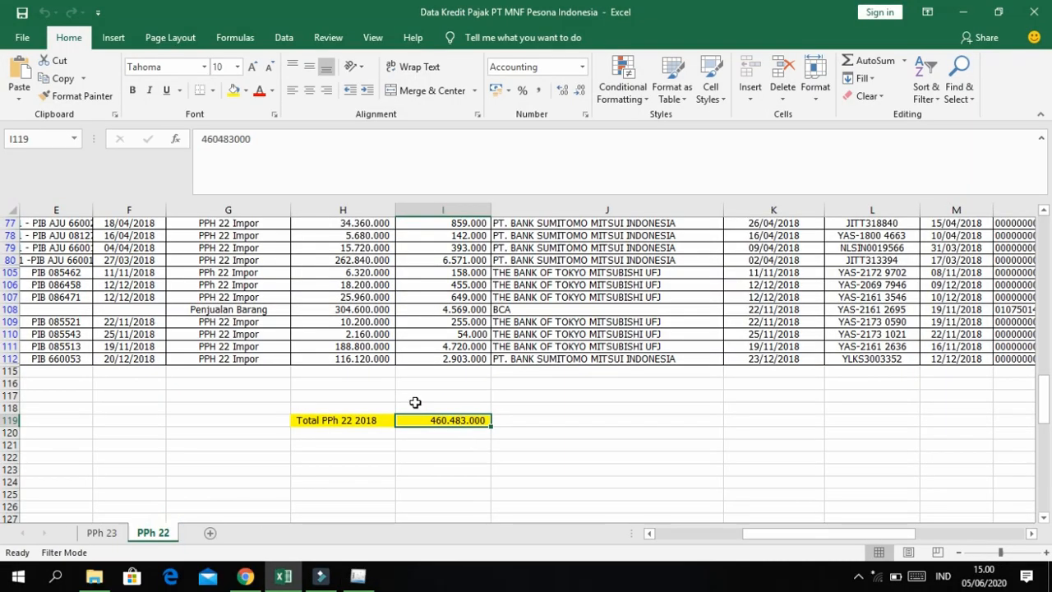
key("alt+Tab")
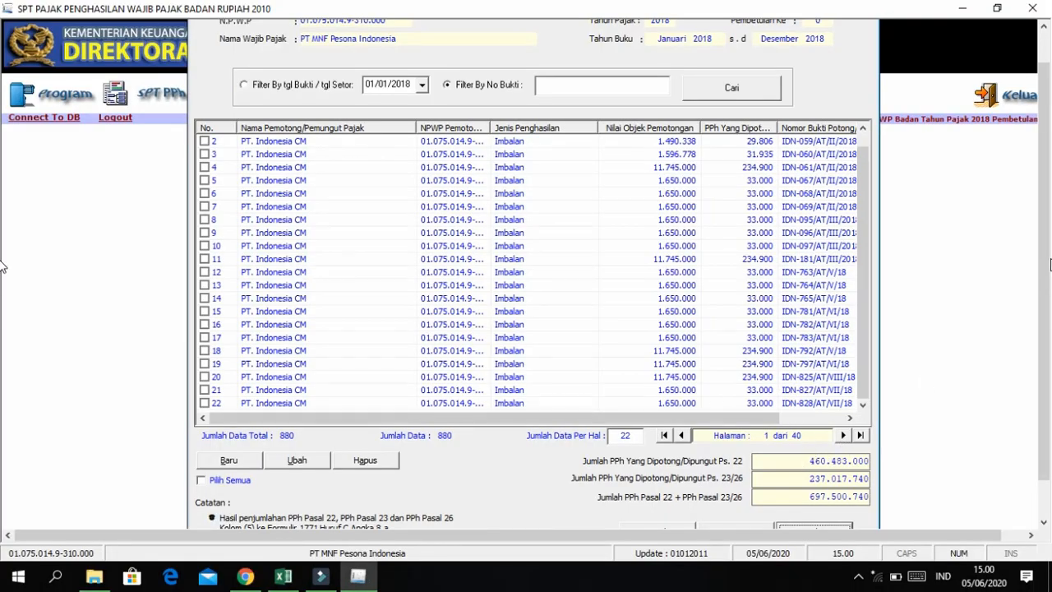
left_click_drag(1044, 271, 1040, 204)
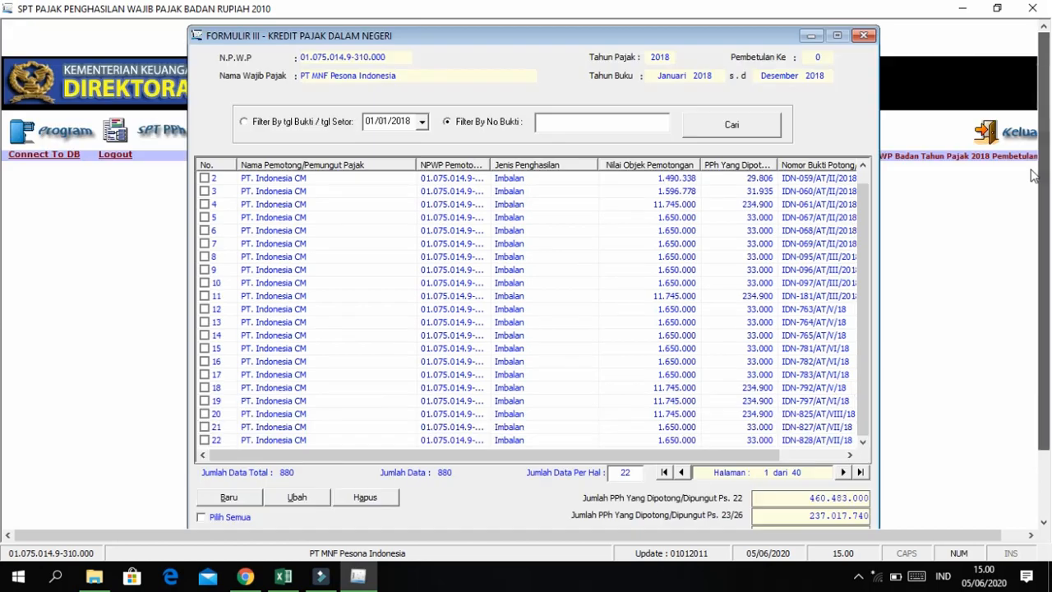
left_click(863, 35)
Step: Reopen Formulir 1771-III from the SPT attachments to view the Kredit Pajak Dalam Negeri records filtered by date
left_click(171, 131)
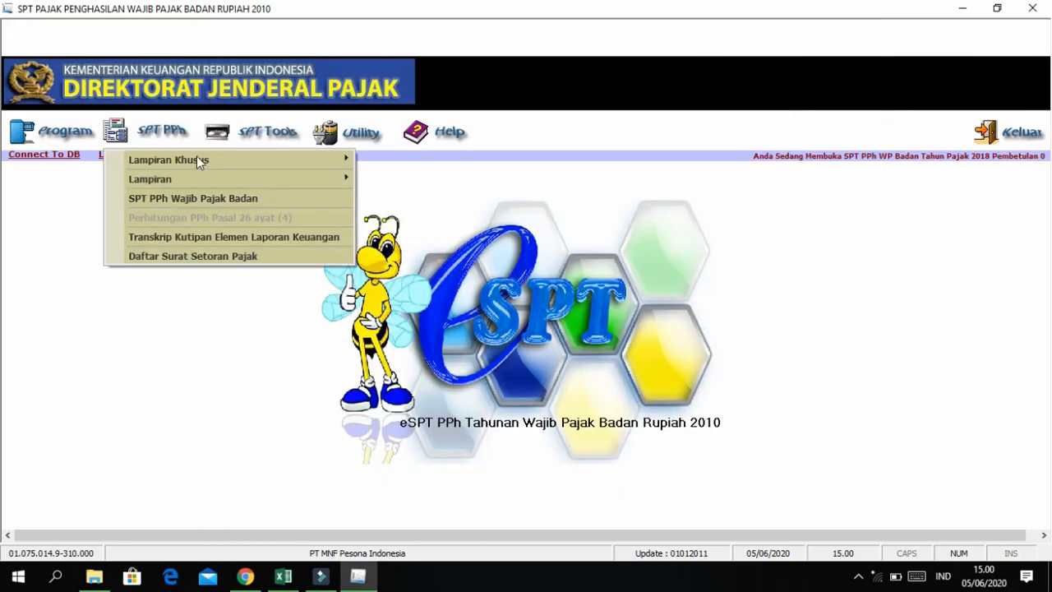
mouse_move(205, 186)
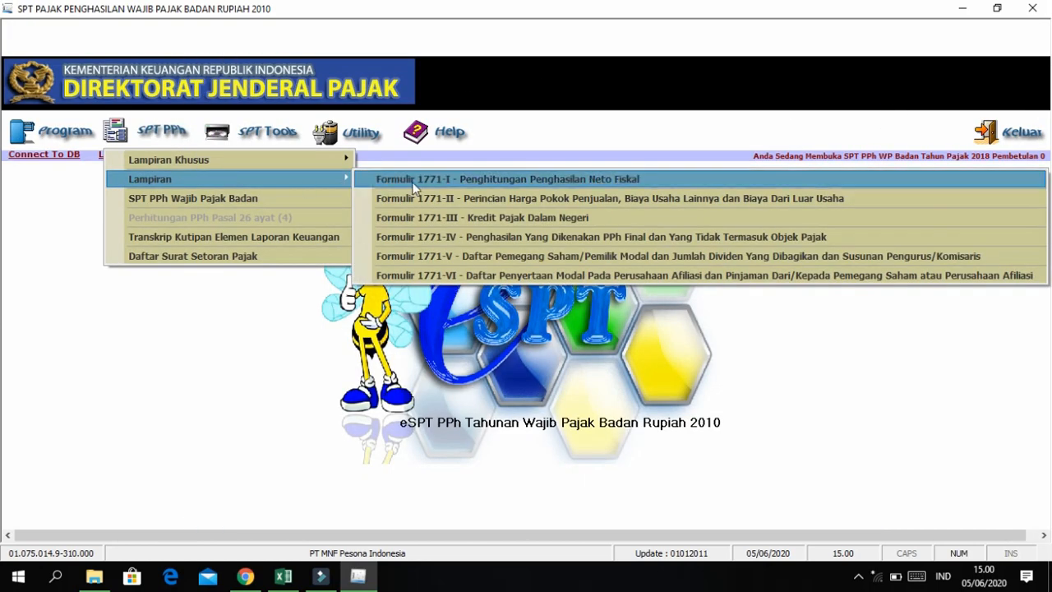
left_click(467, 218)
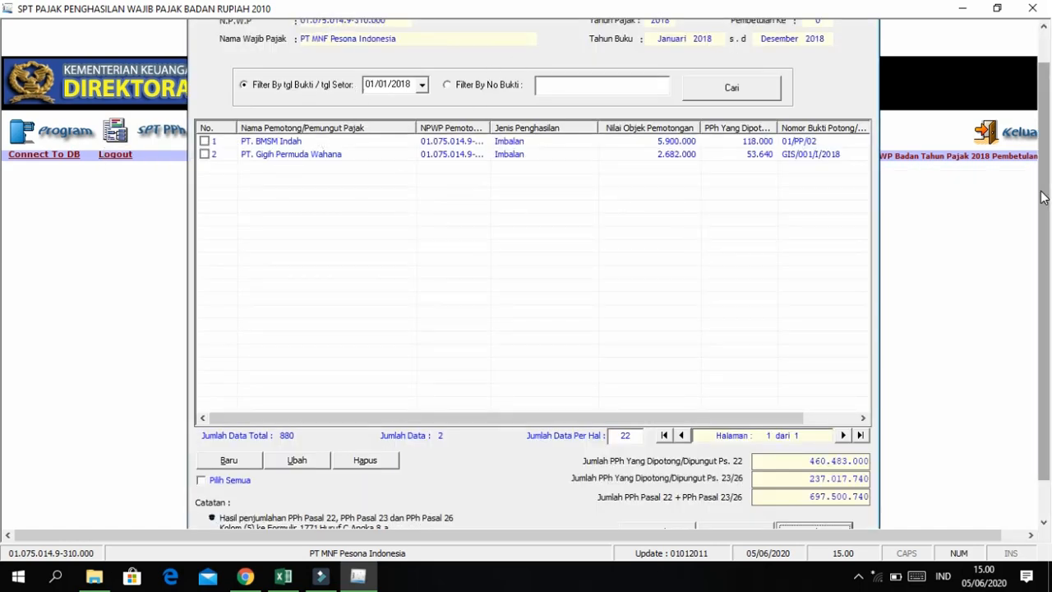
scroll(1042, 189, "up", 3)
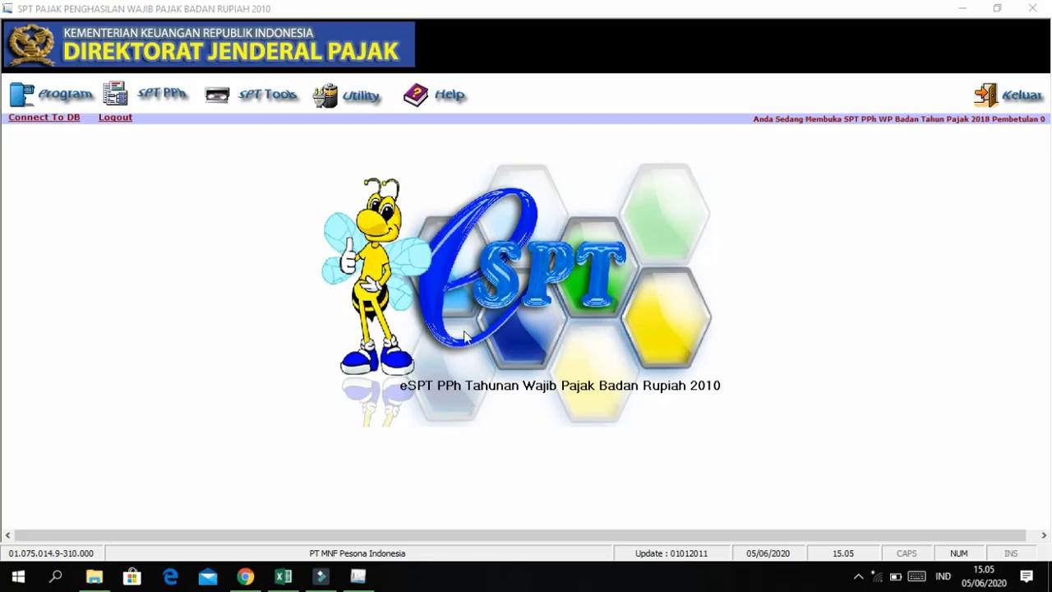
Step: Open the existing SPT for Tahun Pajak 2019, Pembetulan 0, for re-editing or revision
left_click(360, 176)
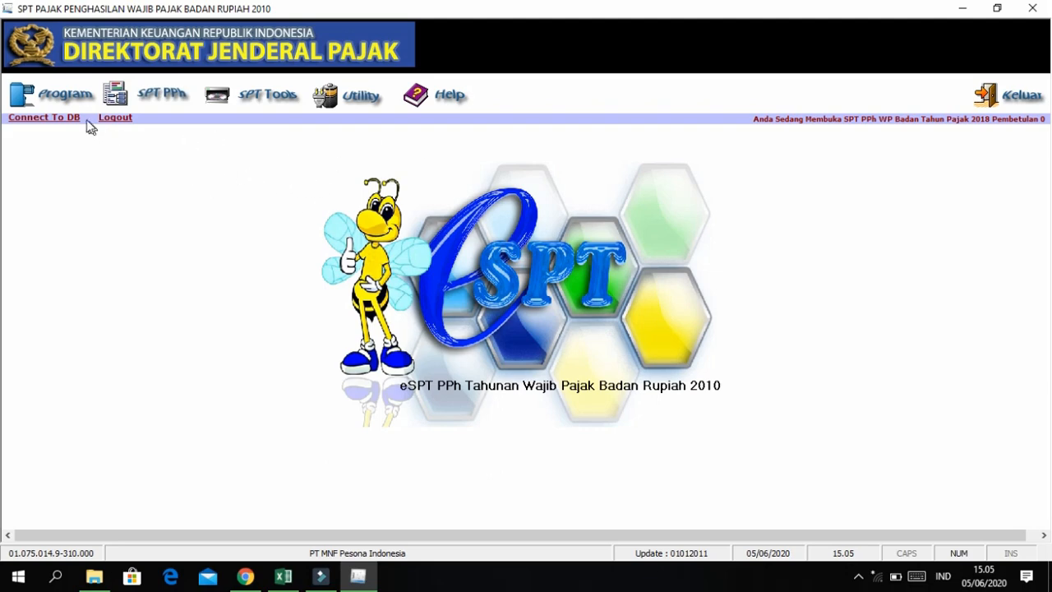
left_click(64, 97)
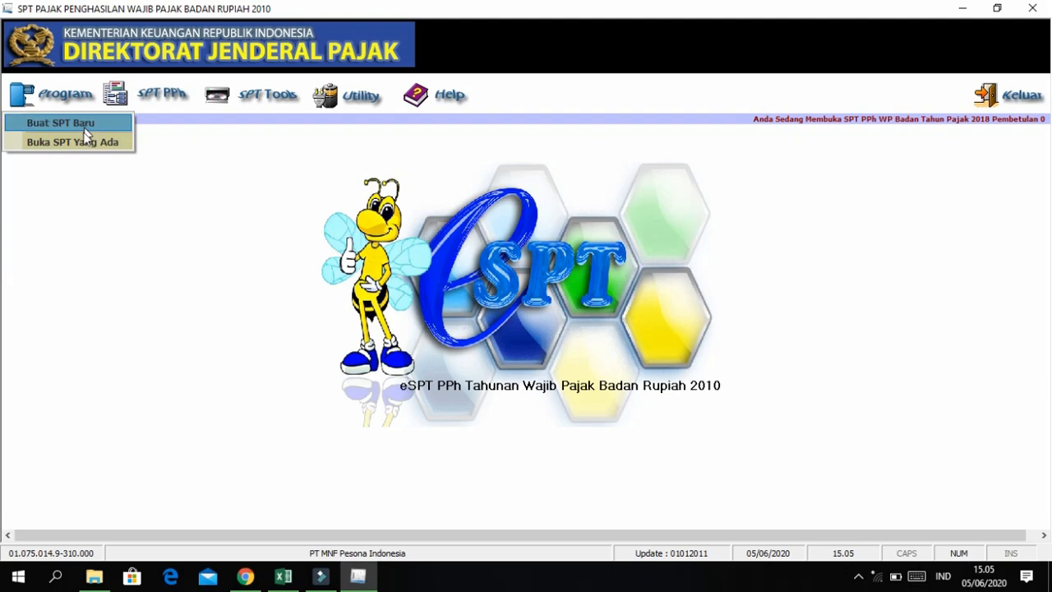
left_click(82, 141)
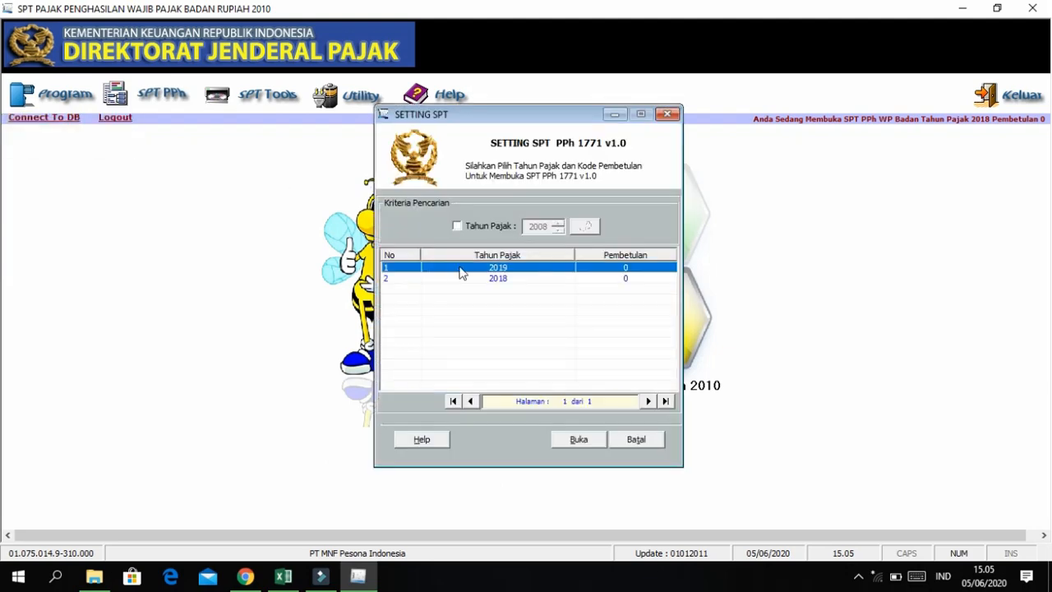
left_click(581, 444)
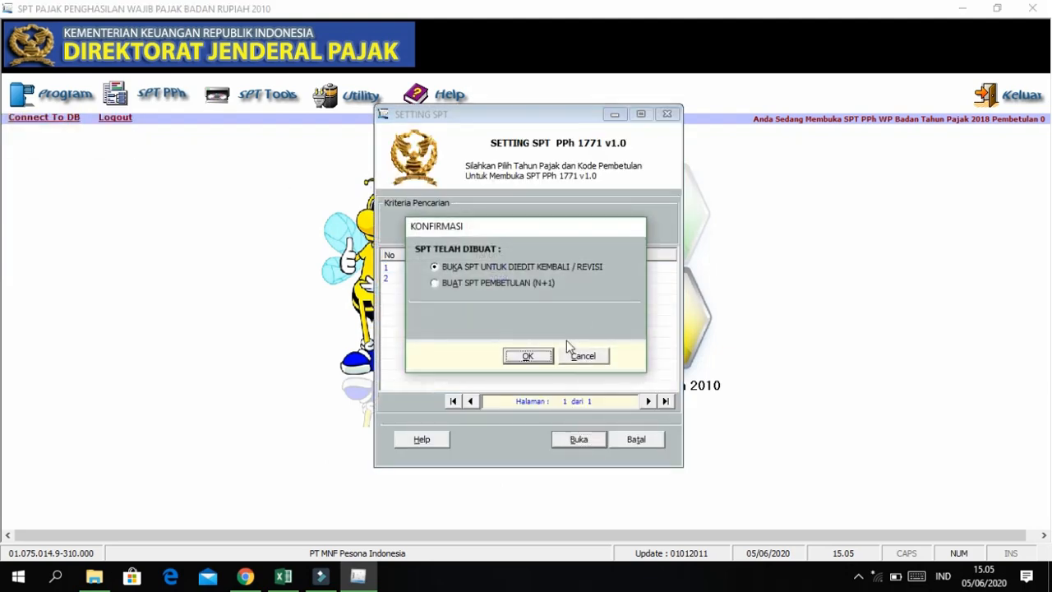
left_click(534, 355)
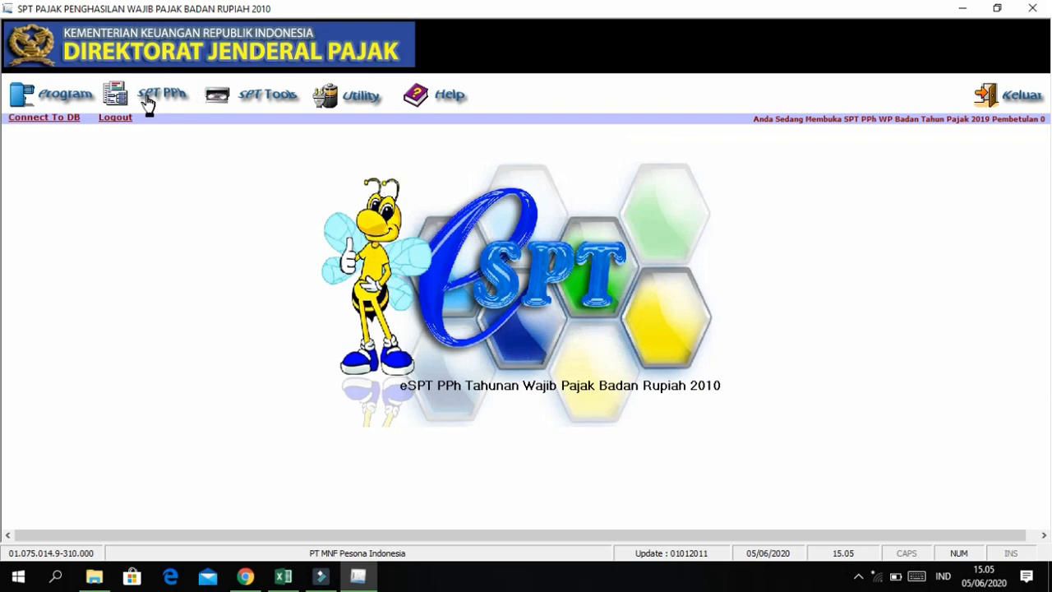
Step: Open the Impor Data window and choose Kredit Pajak PT MNF Pesona Indonesia 1.csv as the Kredit Pajak Dalam Negeri Badan file
left_click(336, 97)
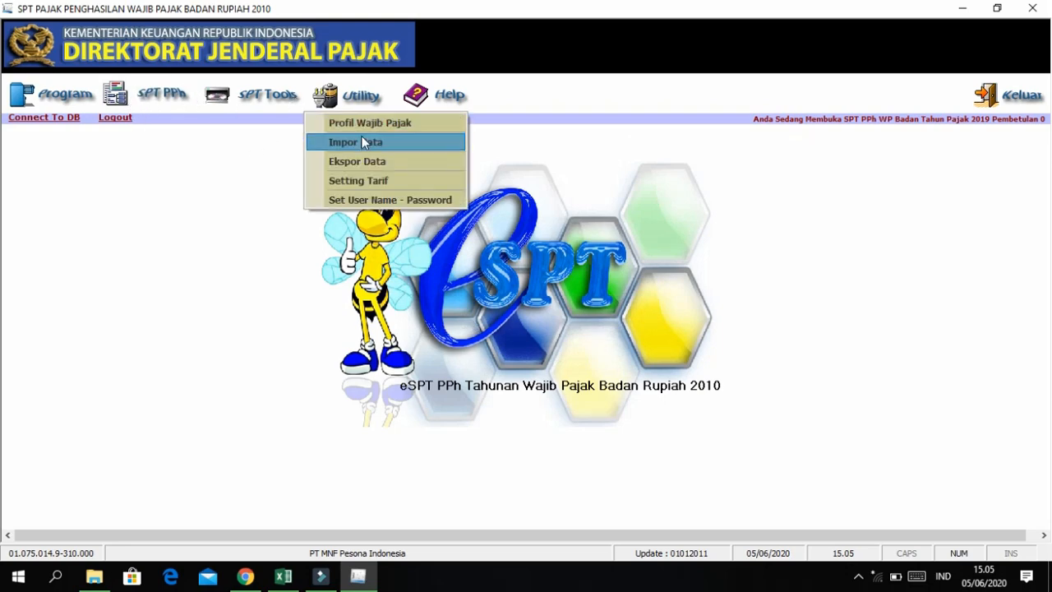
left_click(368, 141)
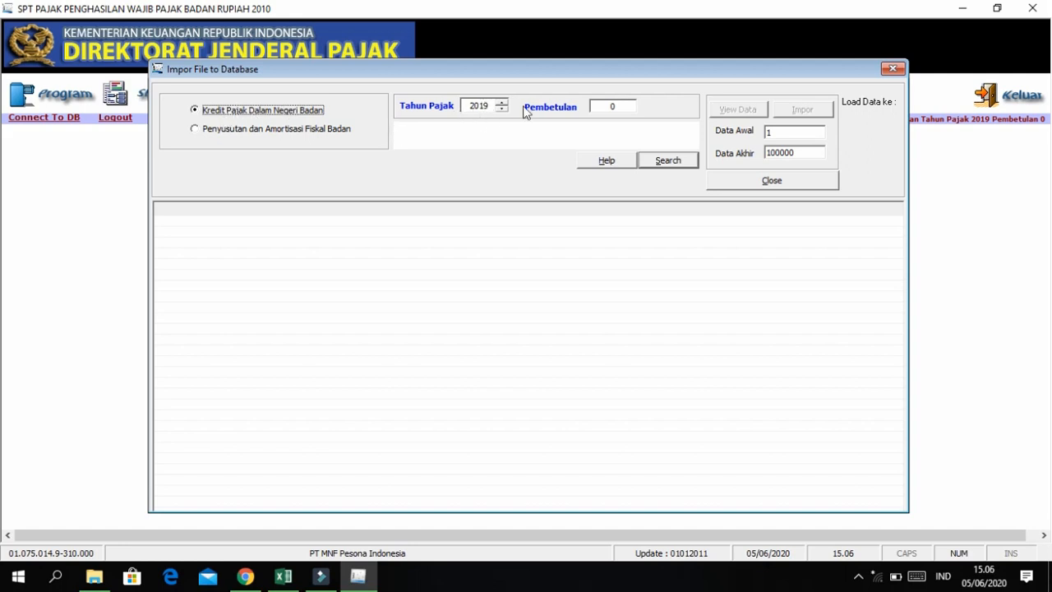
left_click(686, 167)
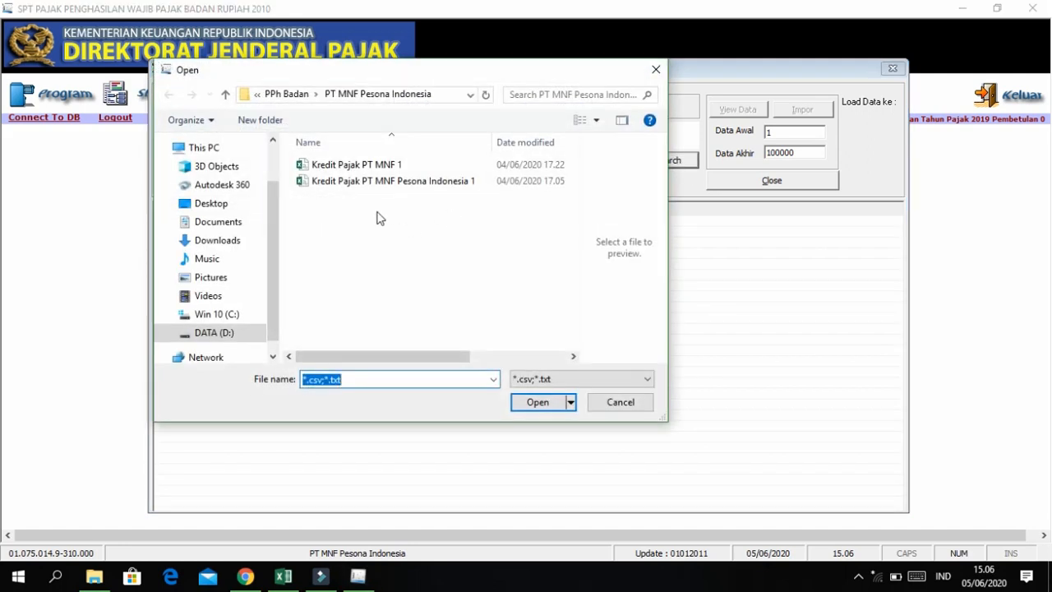
left_click(357, 184)
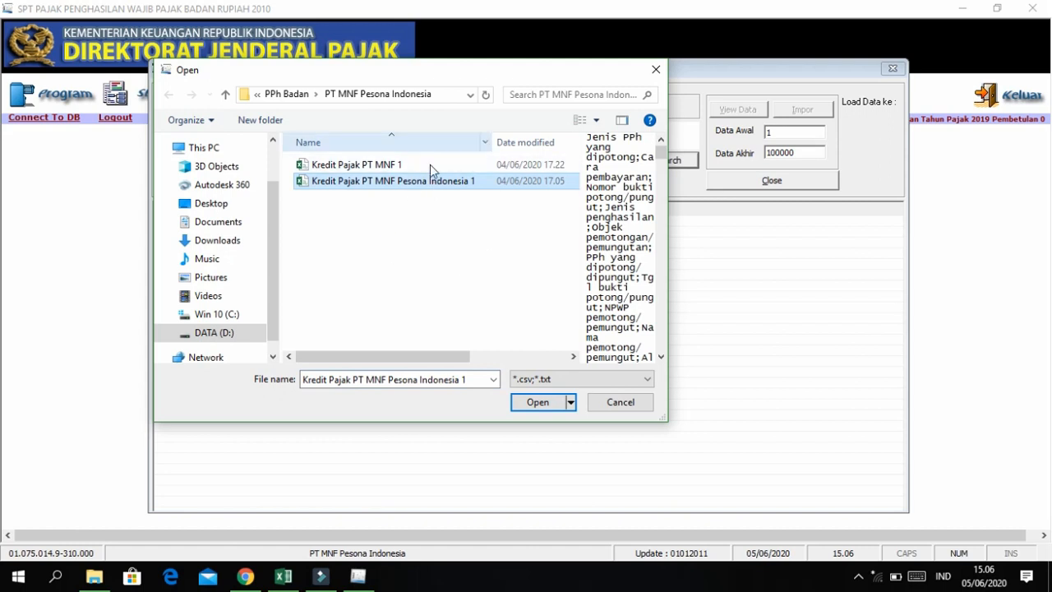
left_click(538, 403)
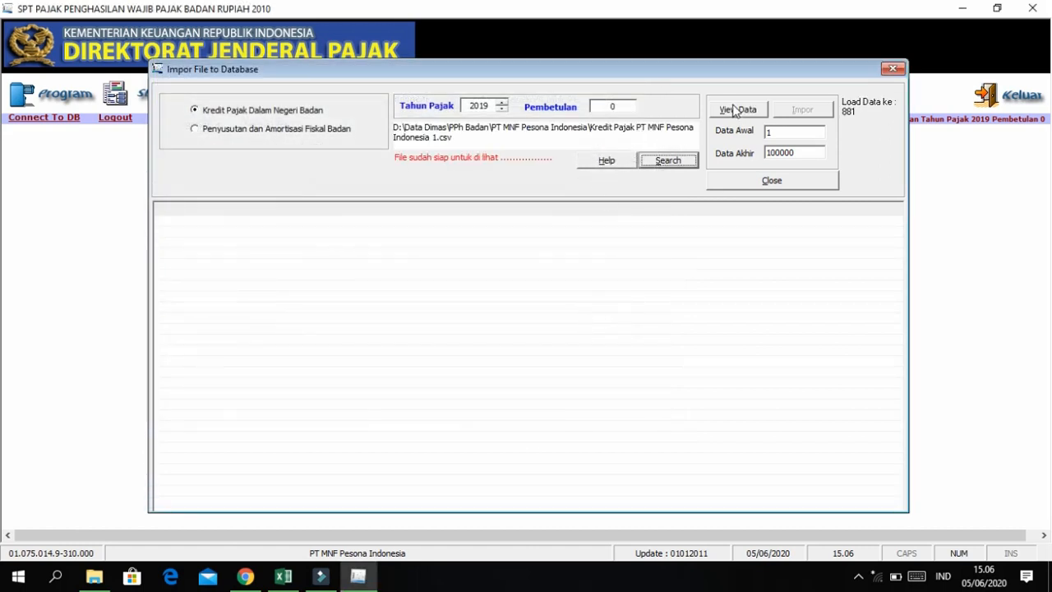
Step: Load the chosen CSV records for viewing, import them into the 2019 SPT database, and close the import window
left_click(735, 111)
left_click(568, 332)
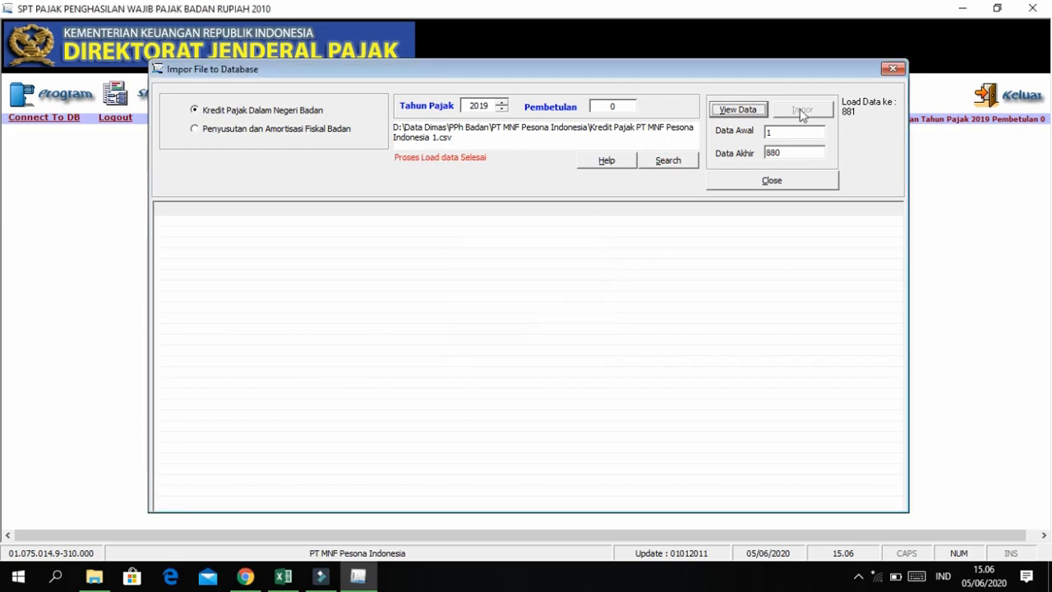
left_click(737, 110)
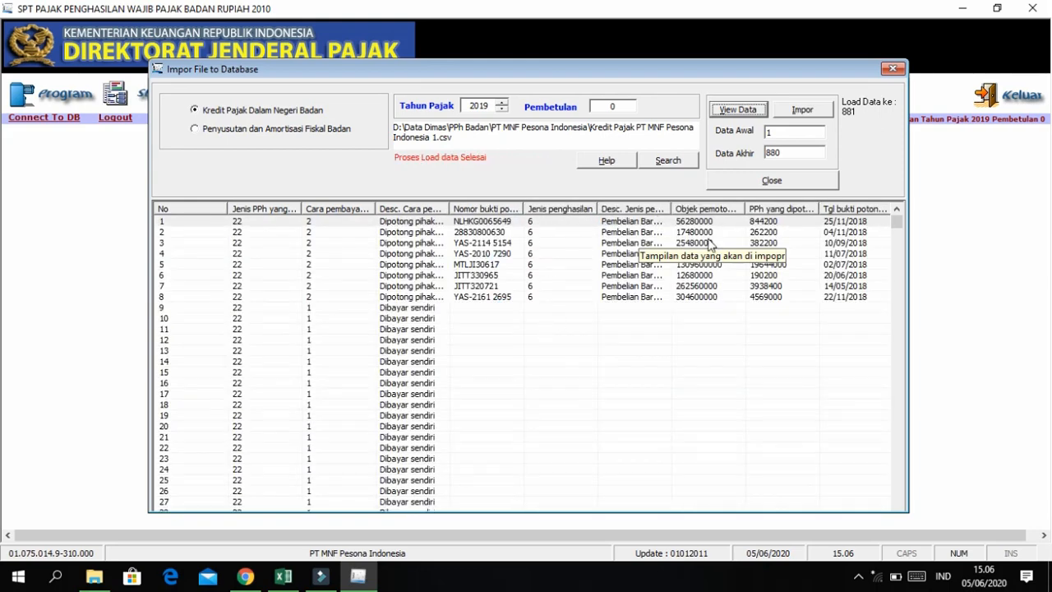
left_click(804, 110)
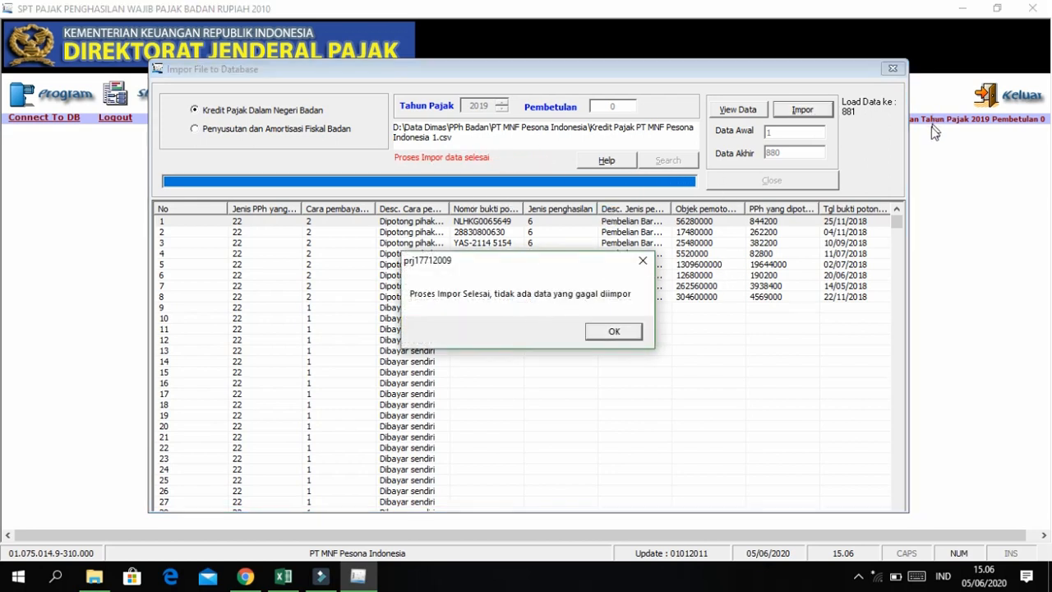
left_click(643, 260)
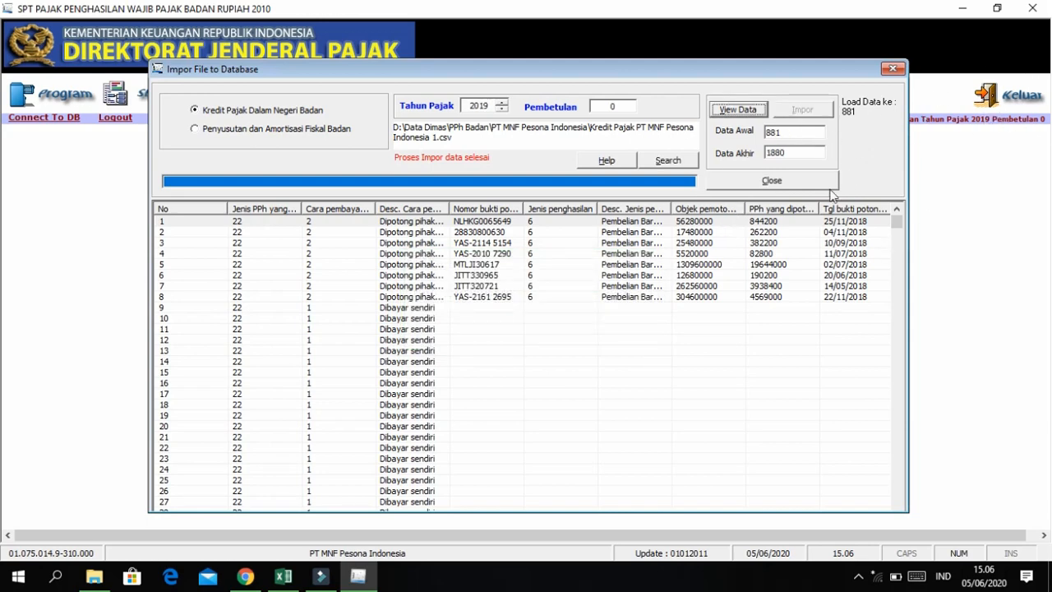
left_click(893, 69)
Step: Open Formulir 1771-III from the SPT attachments and list the Kredit Pajak Dalam Negeri records using the No Bukti filter
left_click(141, 108)
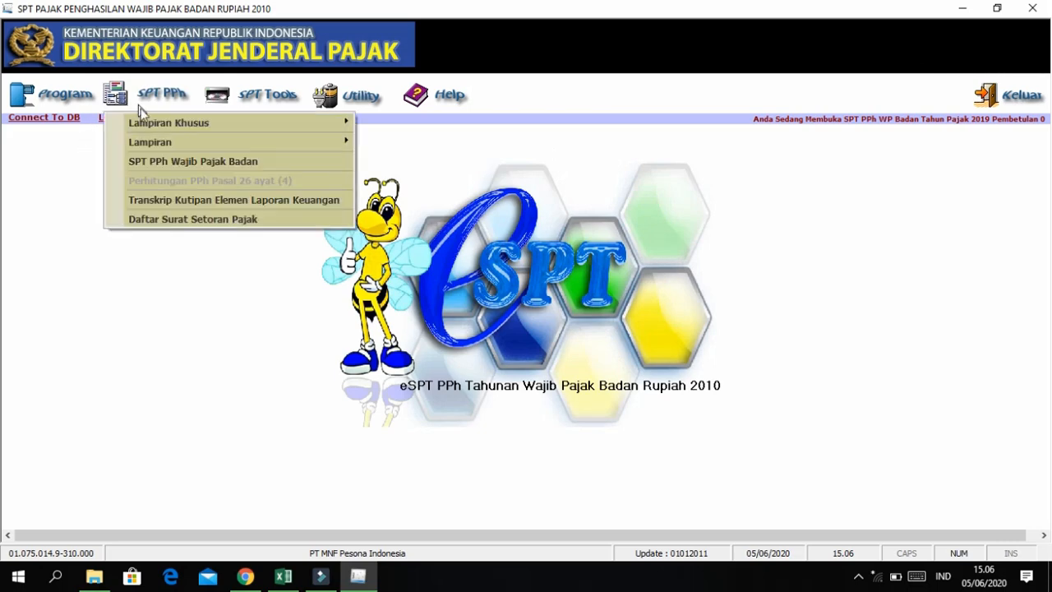
mouse_move(165, 141)
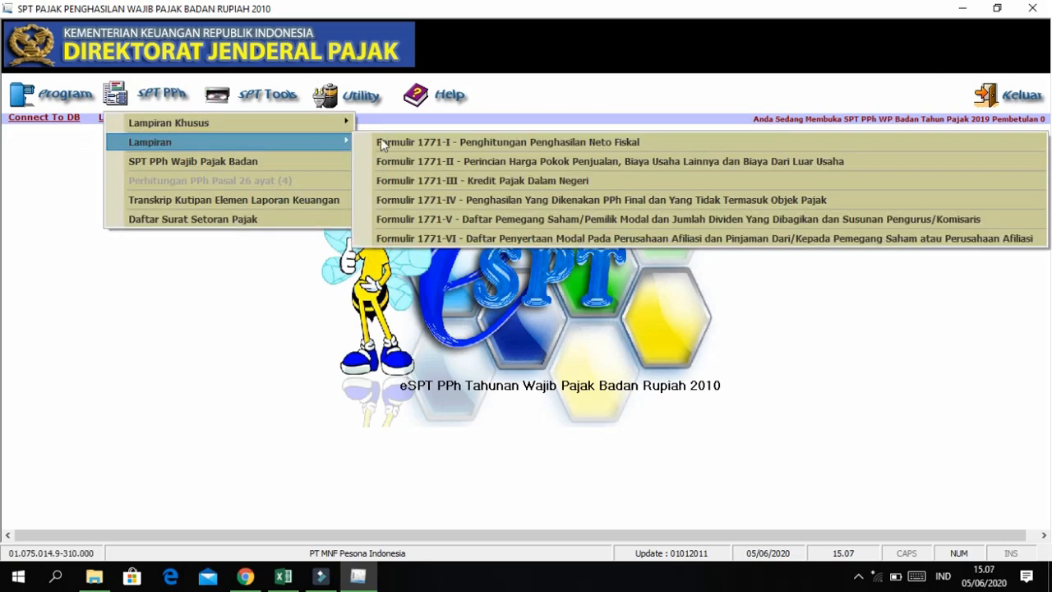
left_click(426, 180)
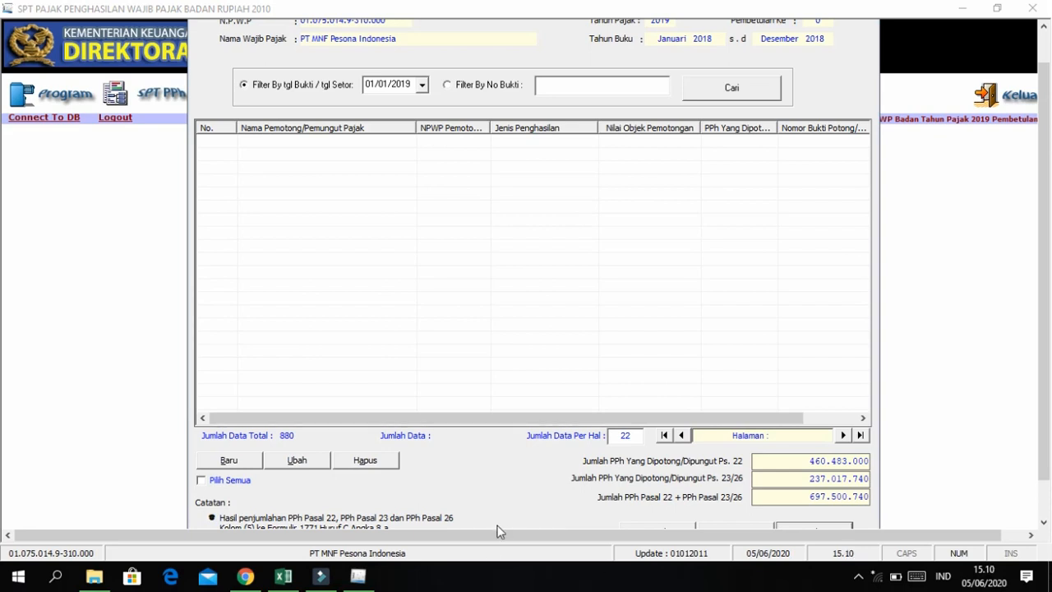
left_click(458, 89)
left_click(727, 89)
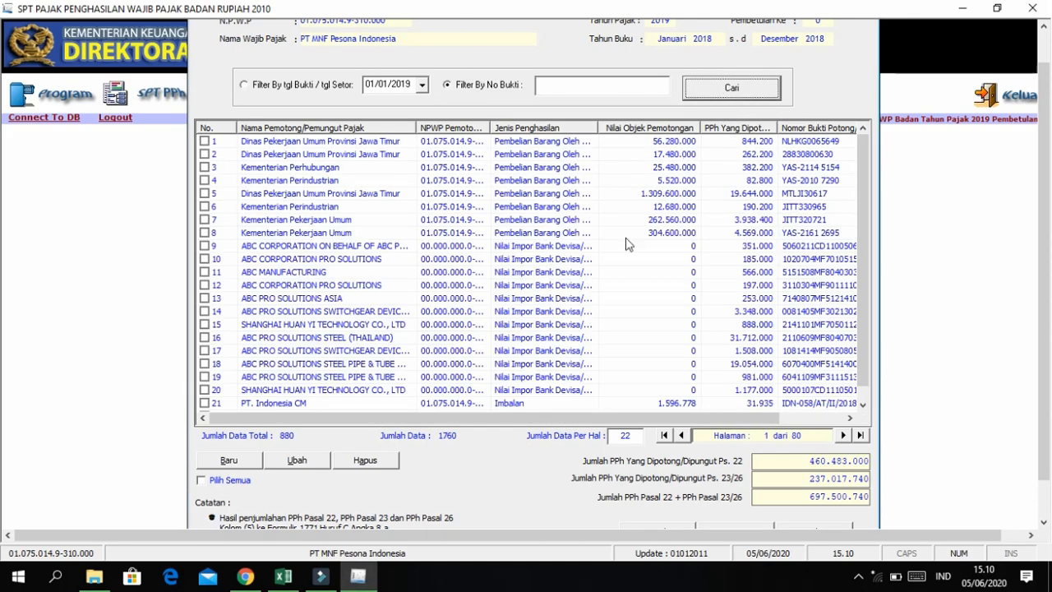
Step: Examine the listed tax credit records across all columns, widening the Tanggal Bukti column to read the full dates
left_click_drag(661, 420, 787, 393)
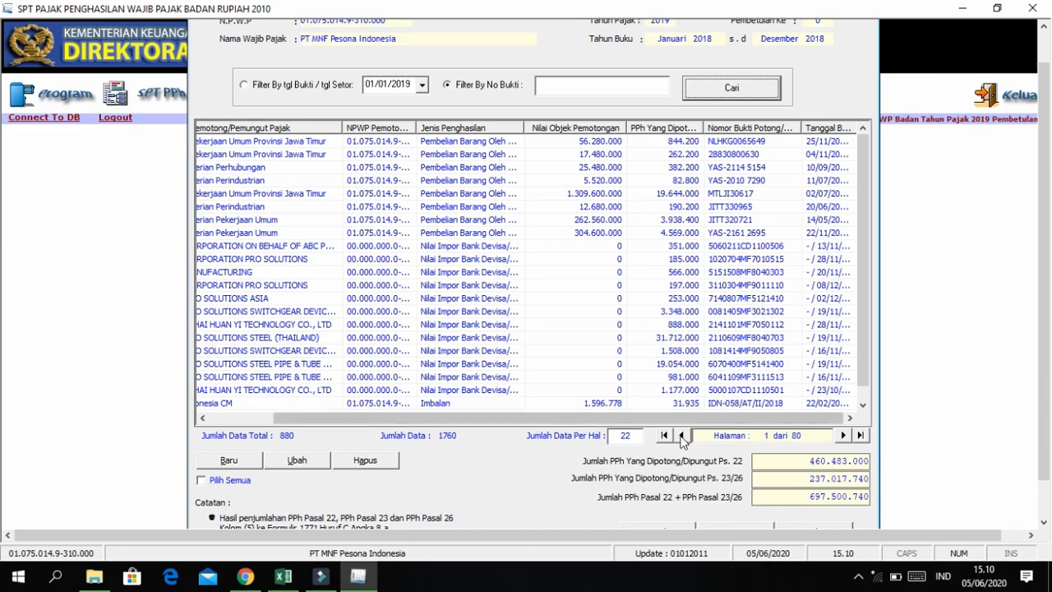
double_click(853, 125)
left_click_drag(693, 420, 763, 419)
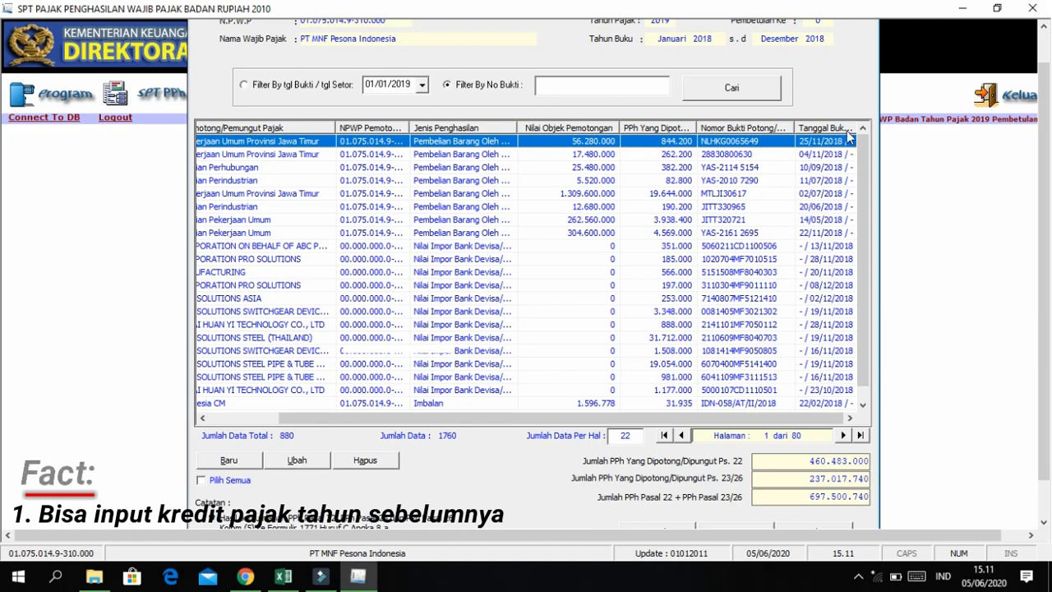
mouse_move(860, 327)
left_mouse_down()
mouse_move(860, 341)
mouse_move(850, 261)
mouse_move(830, 228)
left_mouse_up()
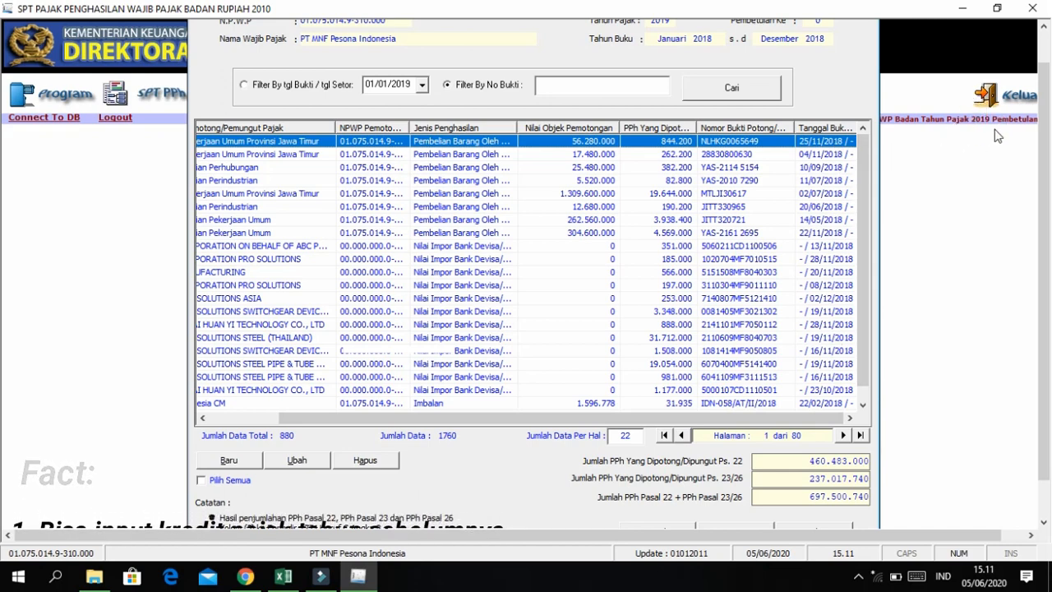
left_click_drag(864, 270, 848, 206)
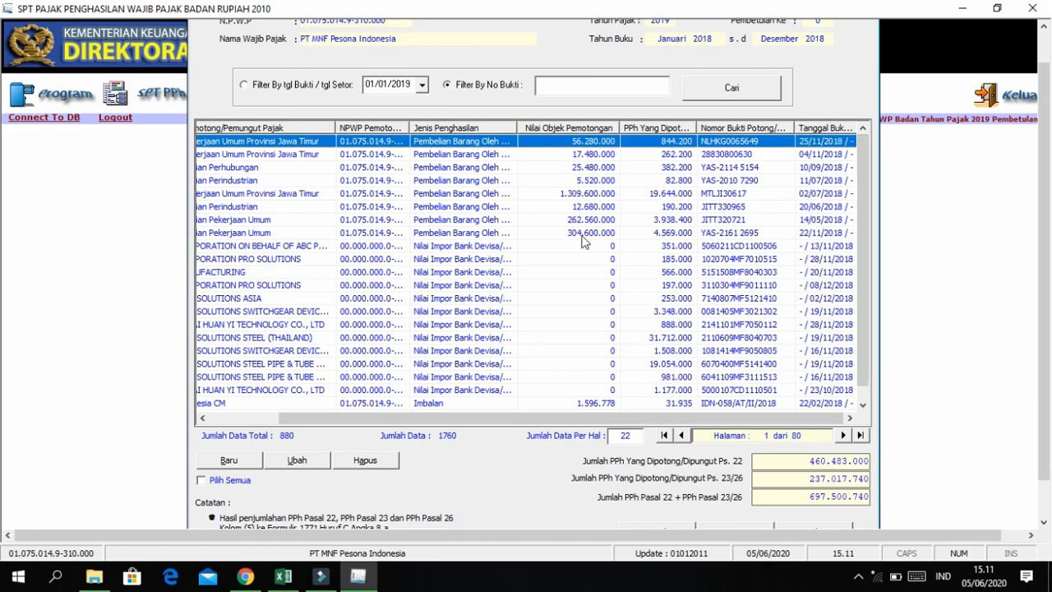
left_click(531, 248)
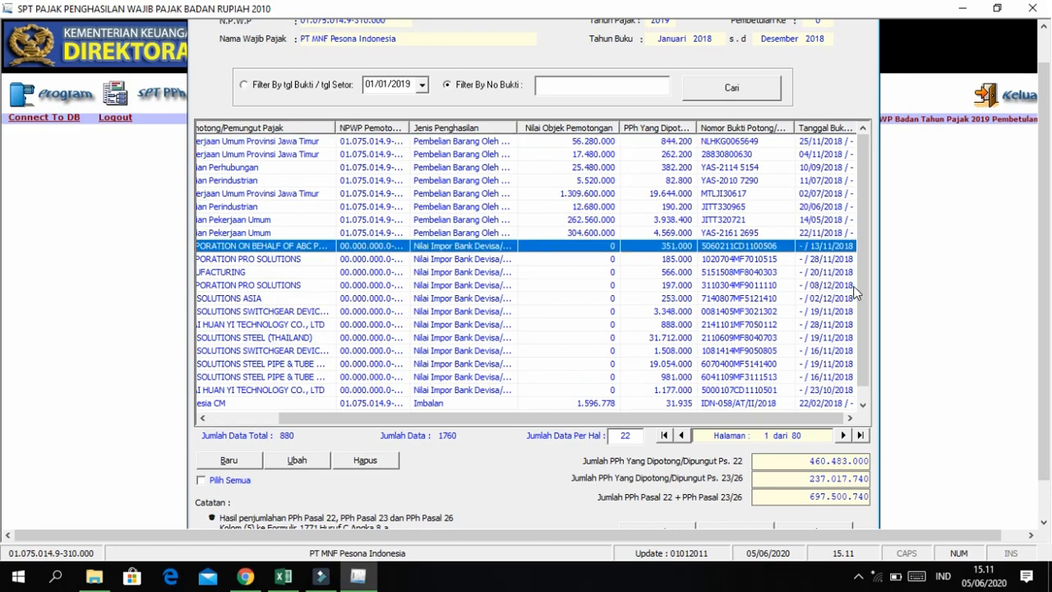
left_click_drag(857, 292, 859, 313)
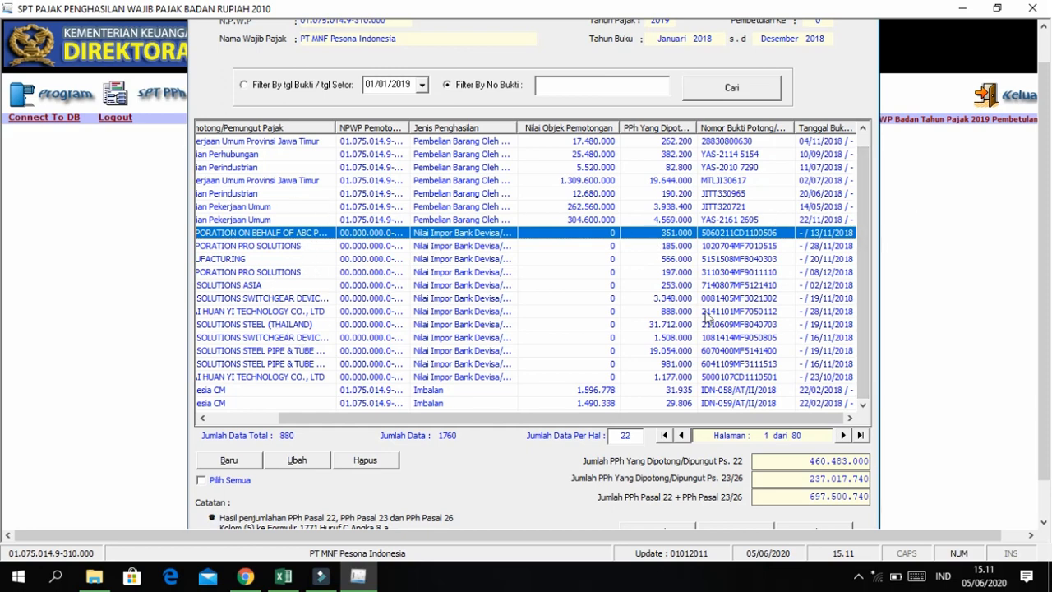
left_click_drag(348, 415, 247, 421)
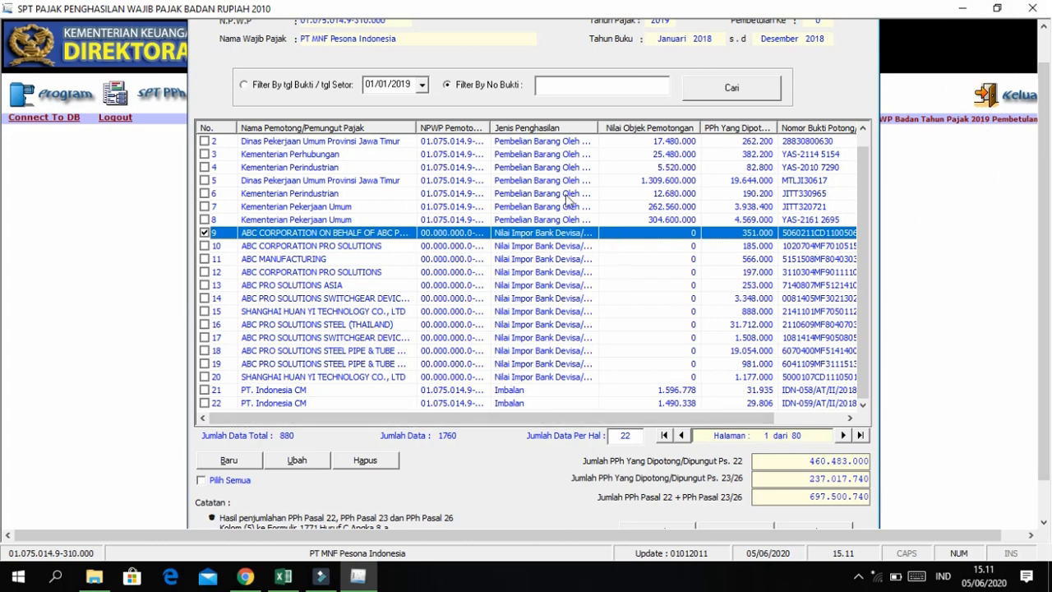
left_click_drag(567, 416, 640, 416)
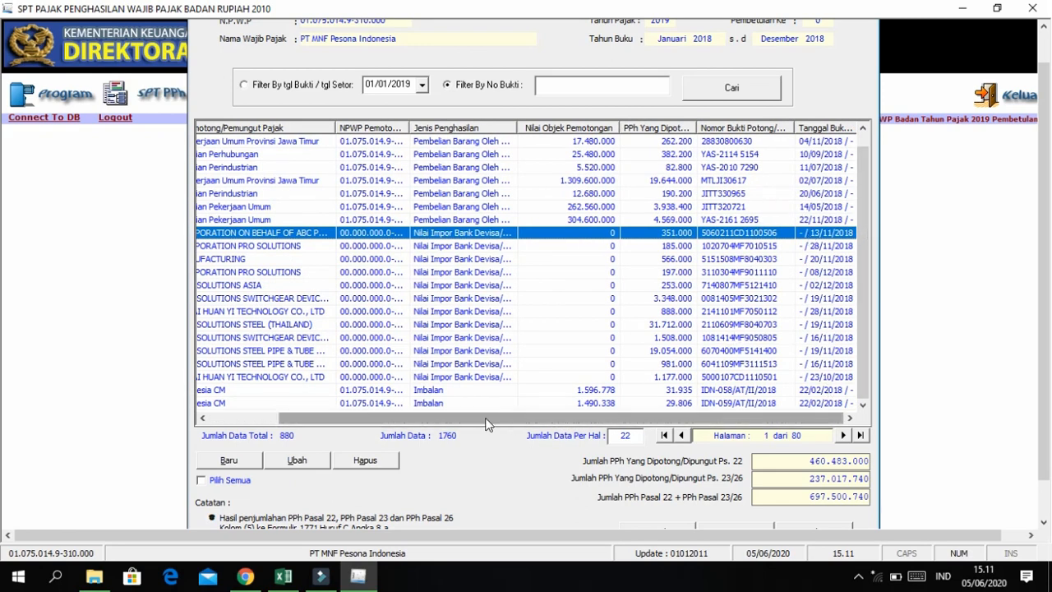
left_click_drag(486, 423, 419, 422)
Step: Try to delete all listed tax credit records using Pilih Semua, confirm the deletion, and reload the list
left_click(217, 481)
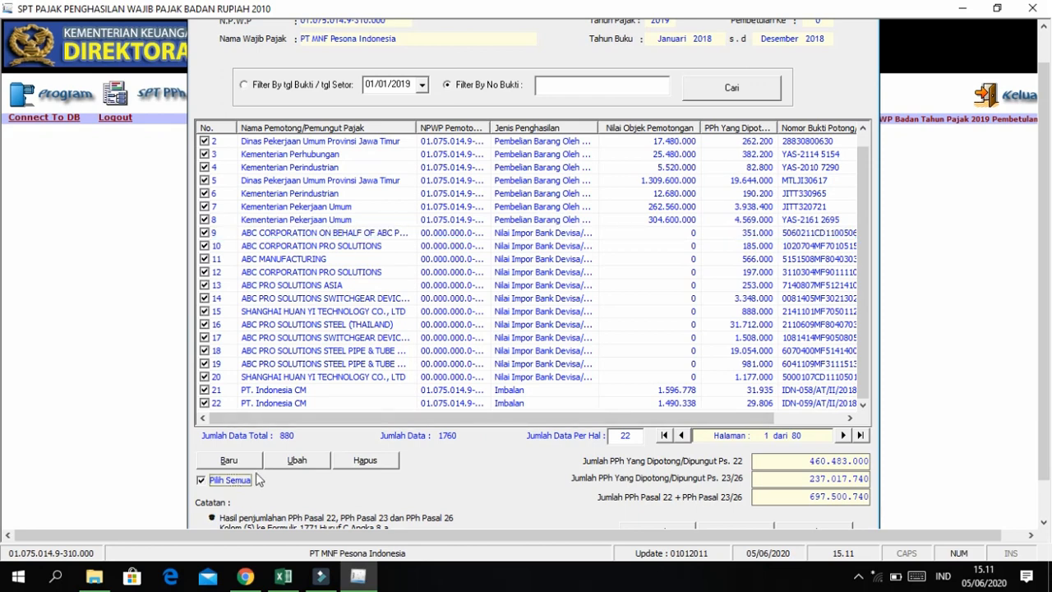
left_click(365, 461)
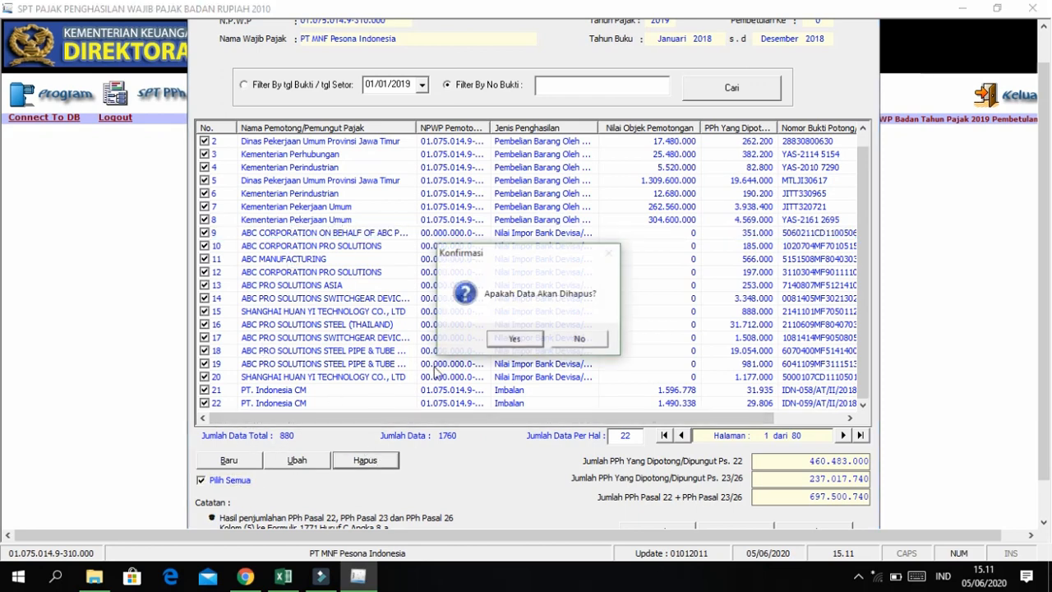
left_click(516, 339)
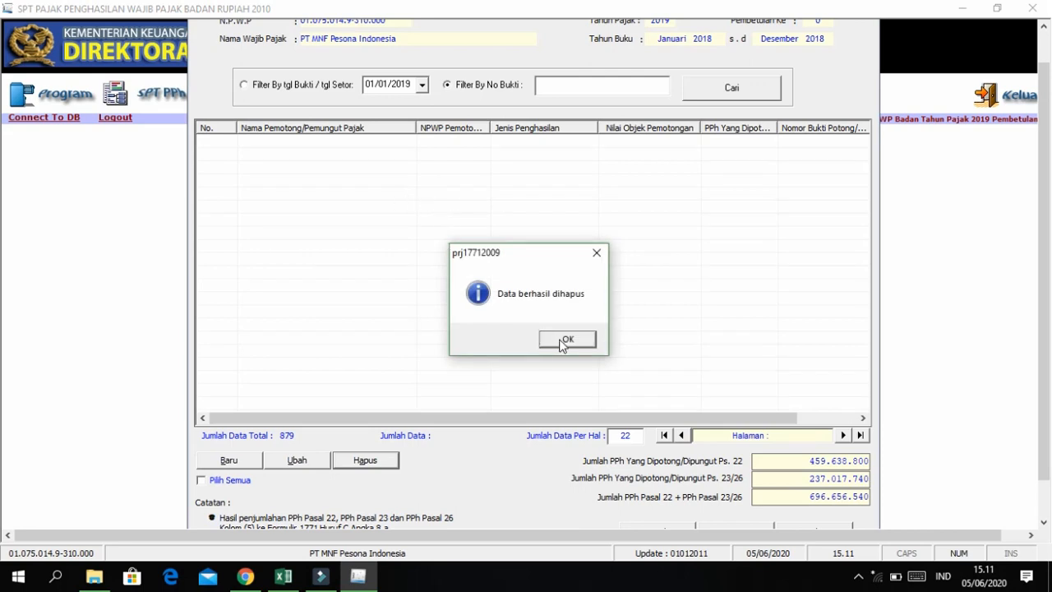
left_click(555, 341)
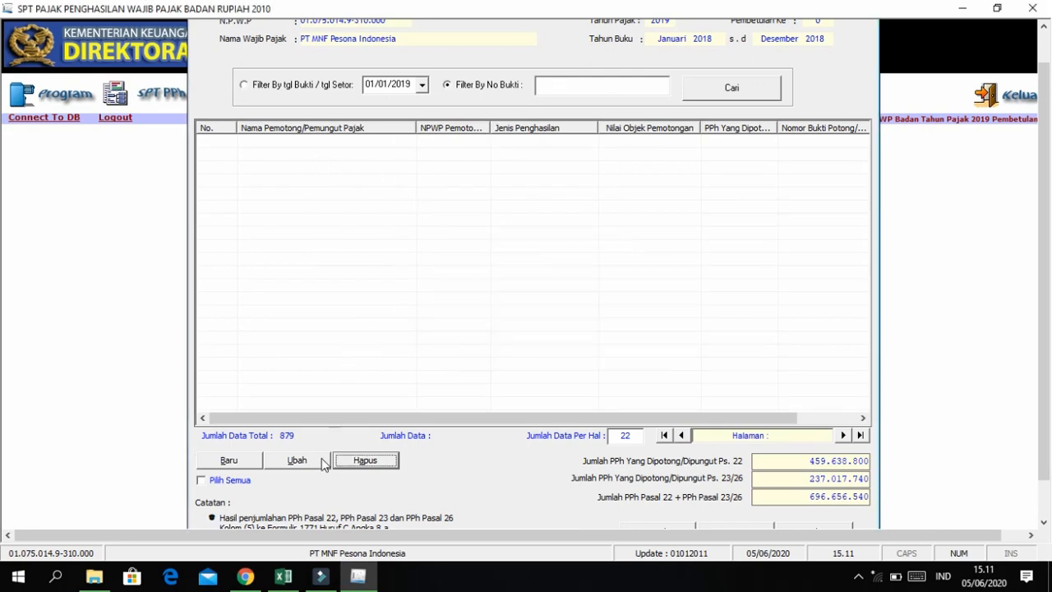
left_click(760, 86)
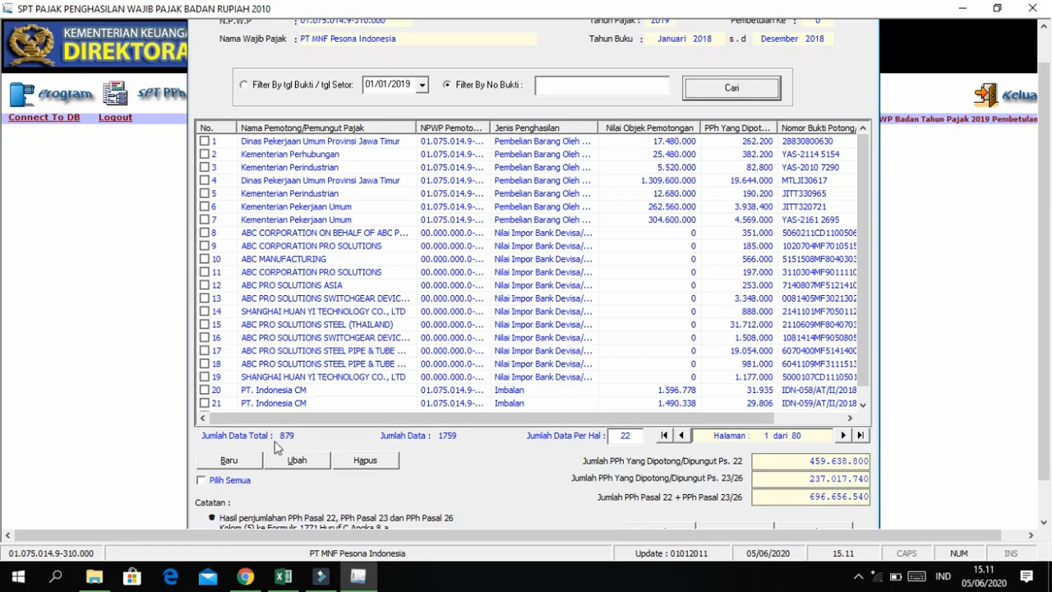
Step: Look through the reloaded tax credit records with all of them selected and try a second time to delete the whole selection
left_click(453, 586)
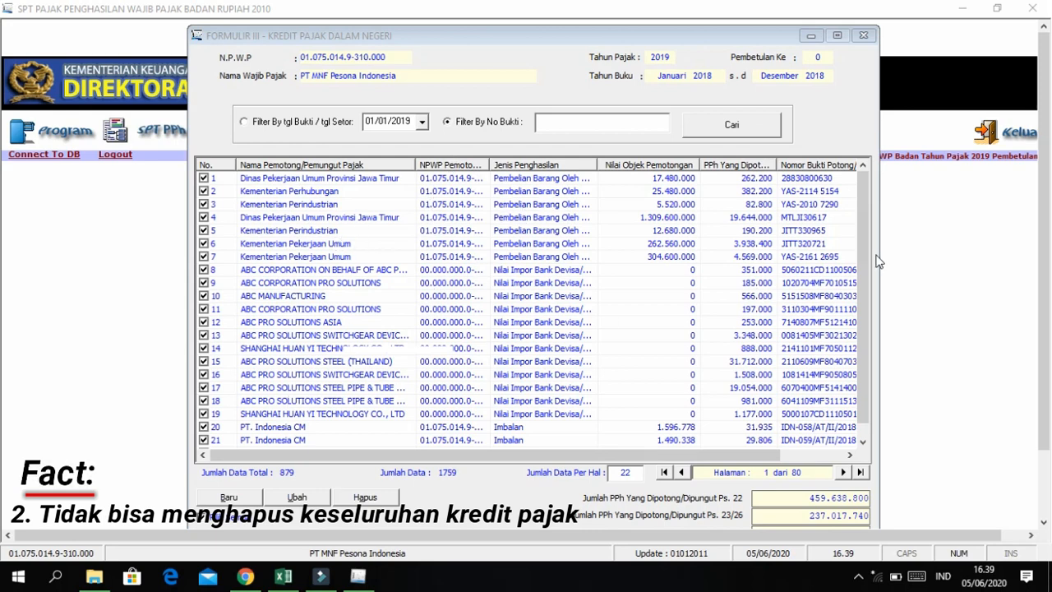
mouse_move(861, 262)
left_mouse_down()
mouse_move(868, 301)
mouse_move(860, 257)
left_mouse_up()
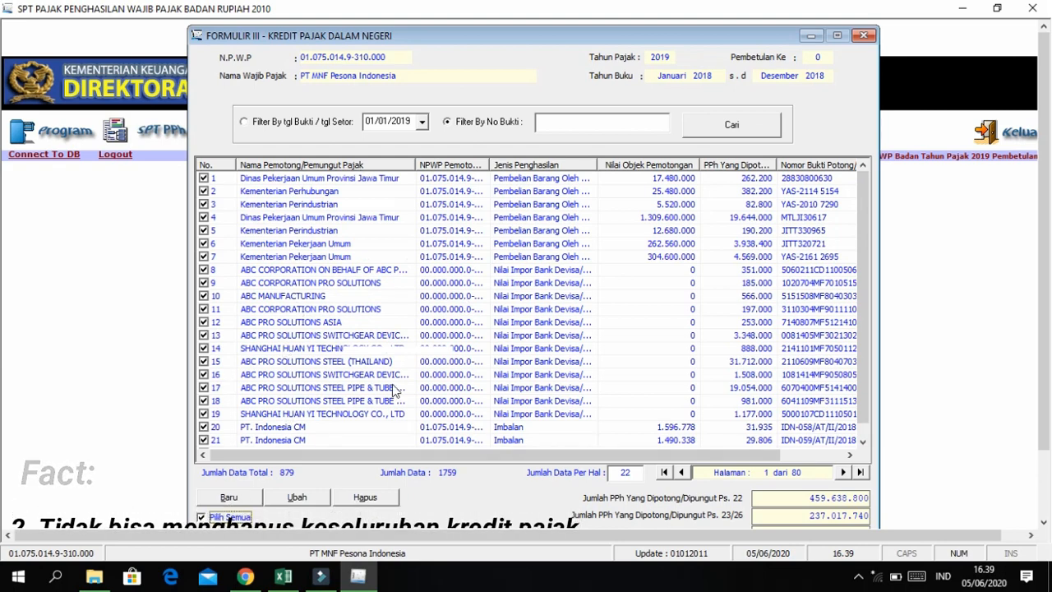
left_click_drag(860, 241, 795, 331)
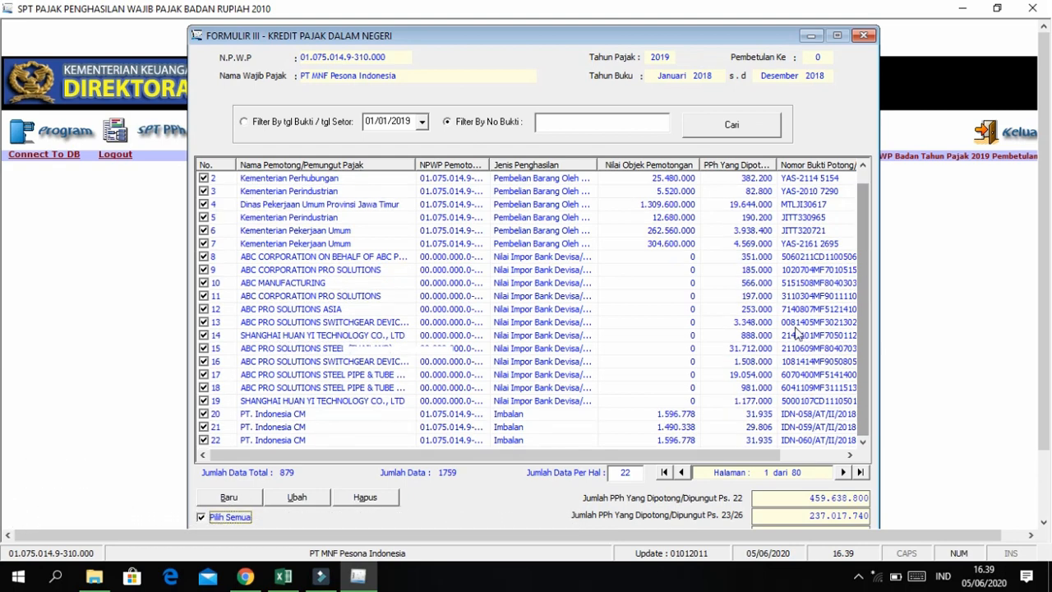
left_click(209, 518)
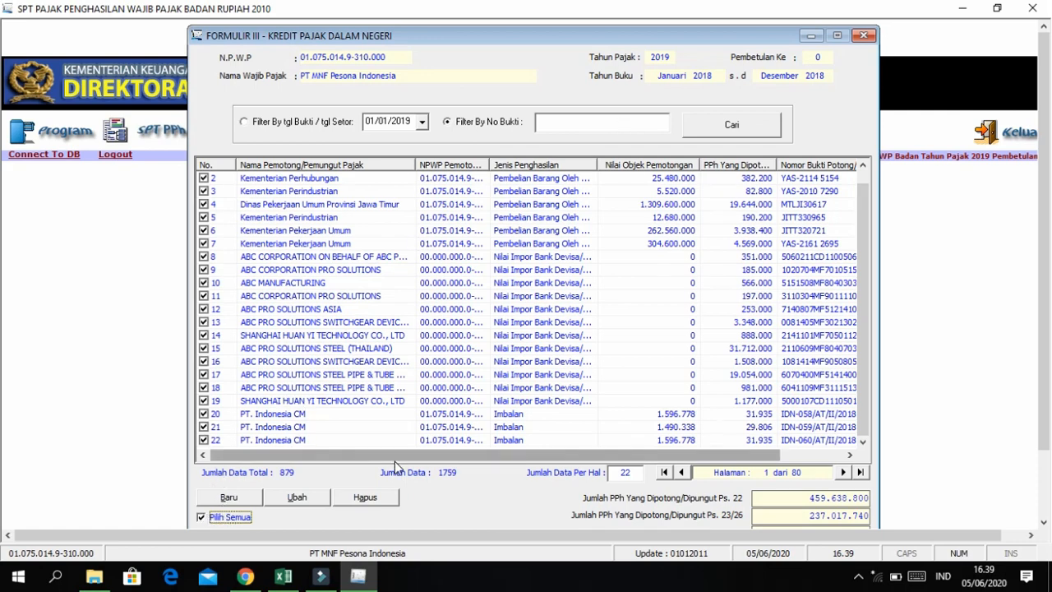
left_click(366, 498)
left_click(538, 339)
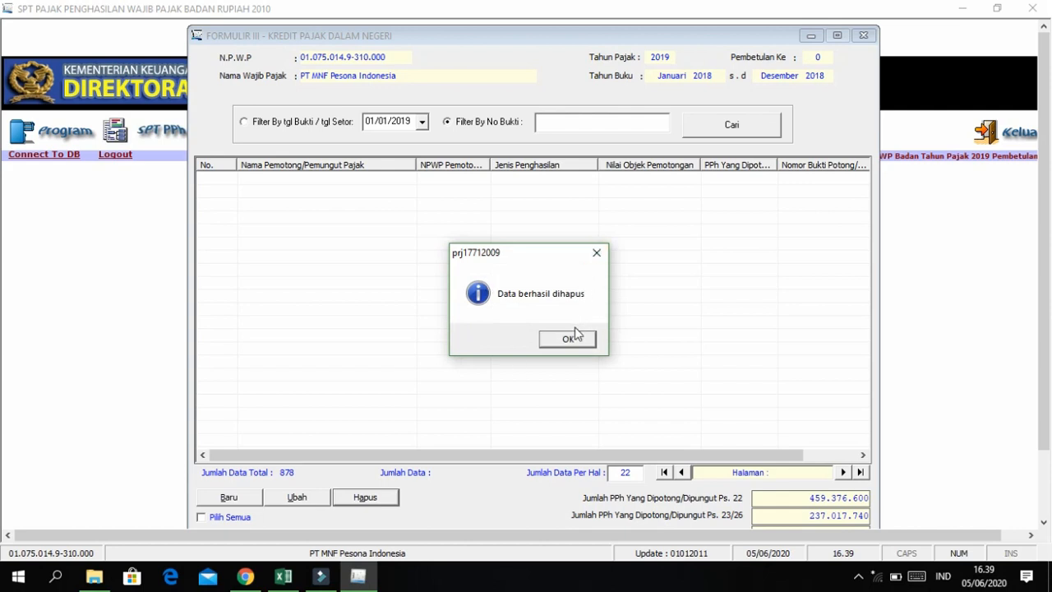
left_click(567, 339)
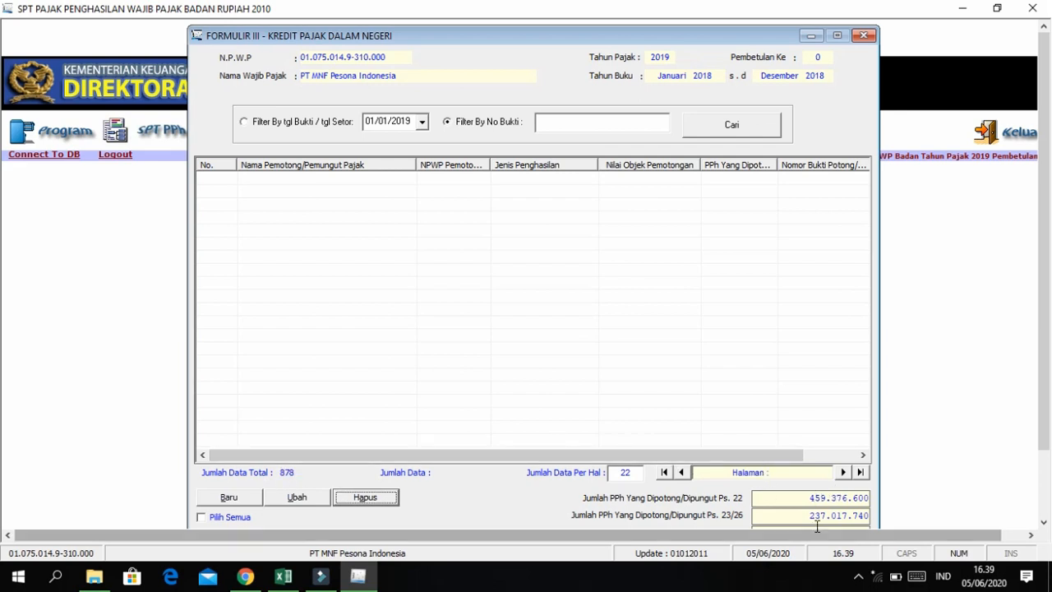
scroll(904, 496, "down", 2)
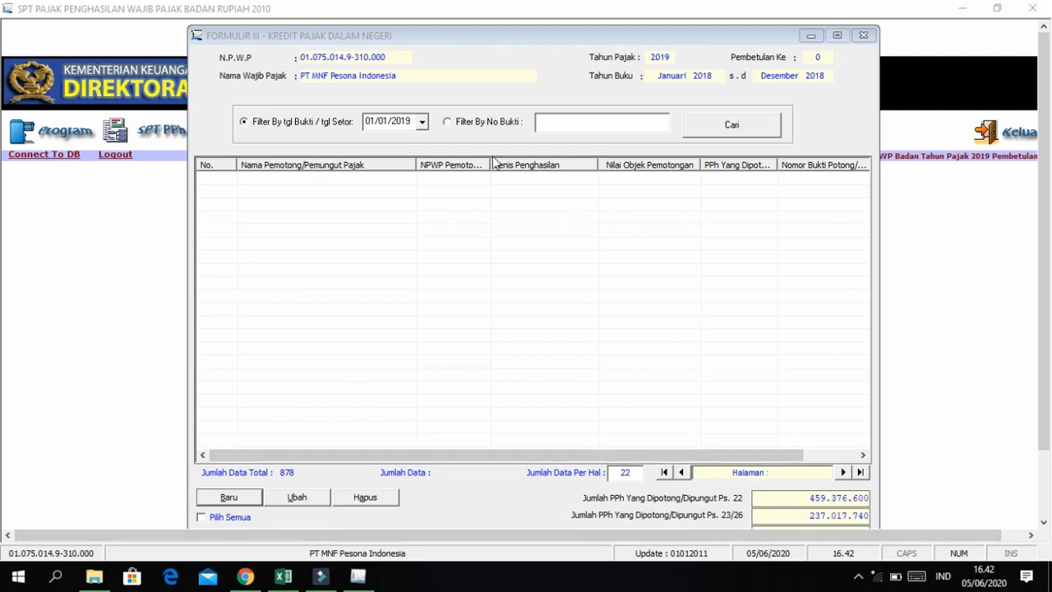
Step: Search the remaining records by the 01/01/2019 date filter and by No Bukti, and close Formulir 1771-III
left_click(766, 121)
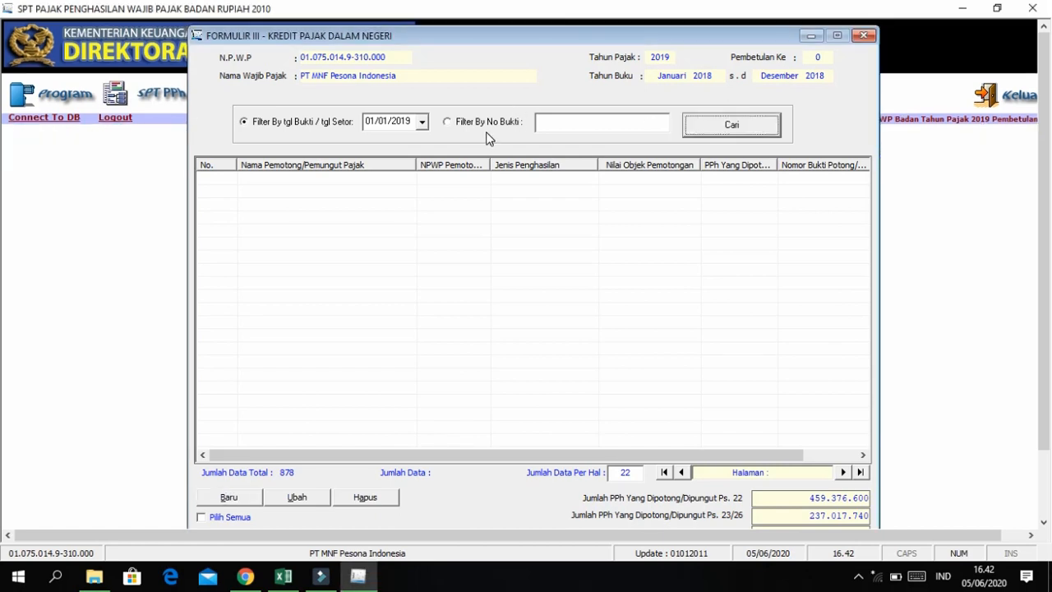
left_click(518, 121)
left_click(769, 128)
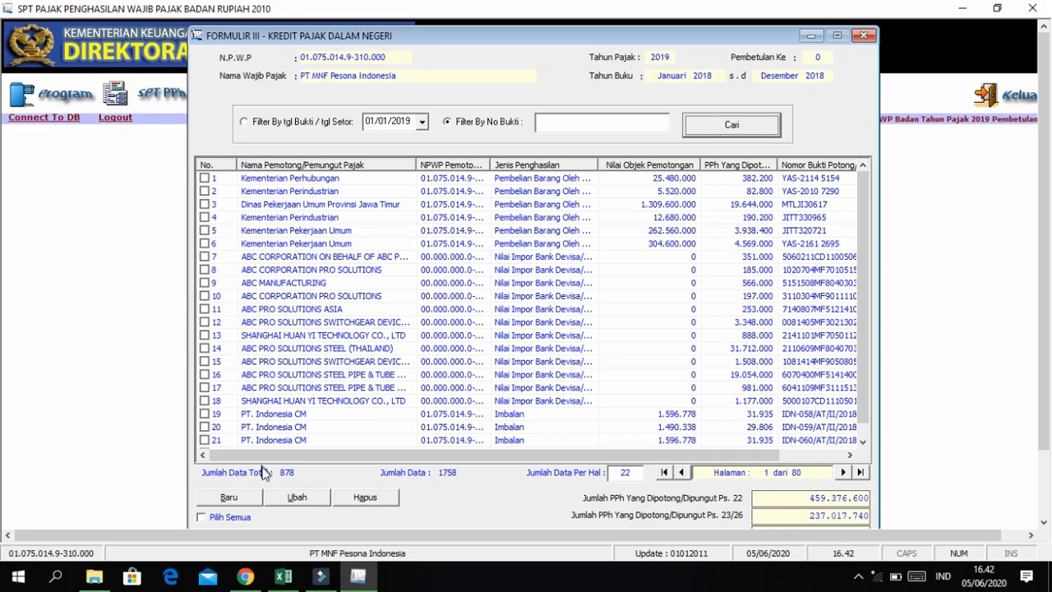
left_click(864, 37)
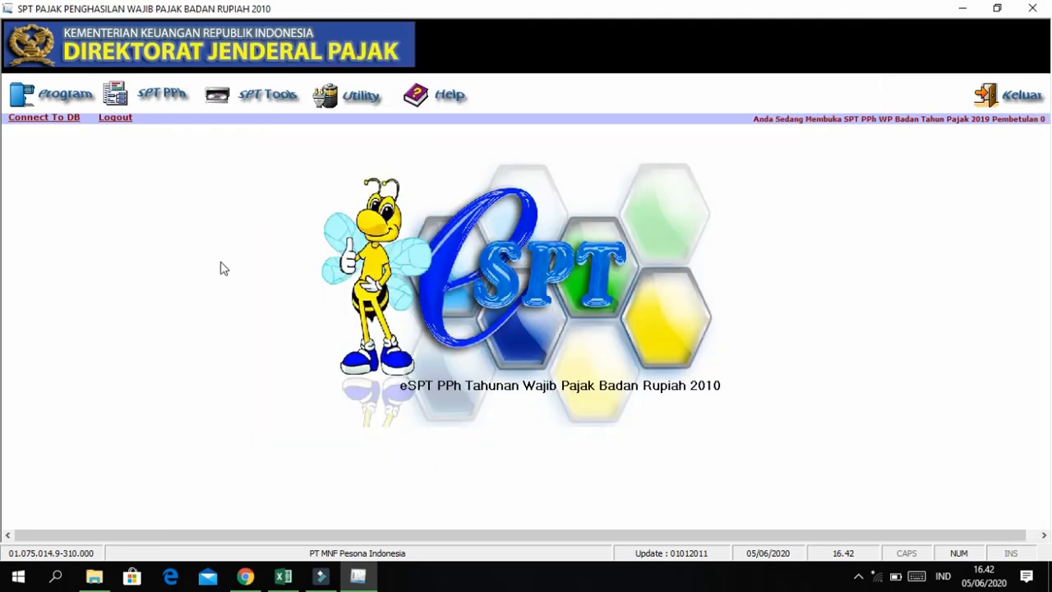
Step: View the list of SPTs available in Hapus SPT and close it without deleting any
left_click(255, 102)
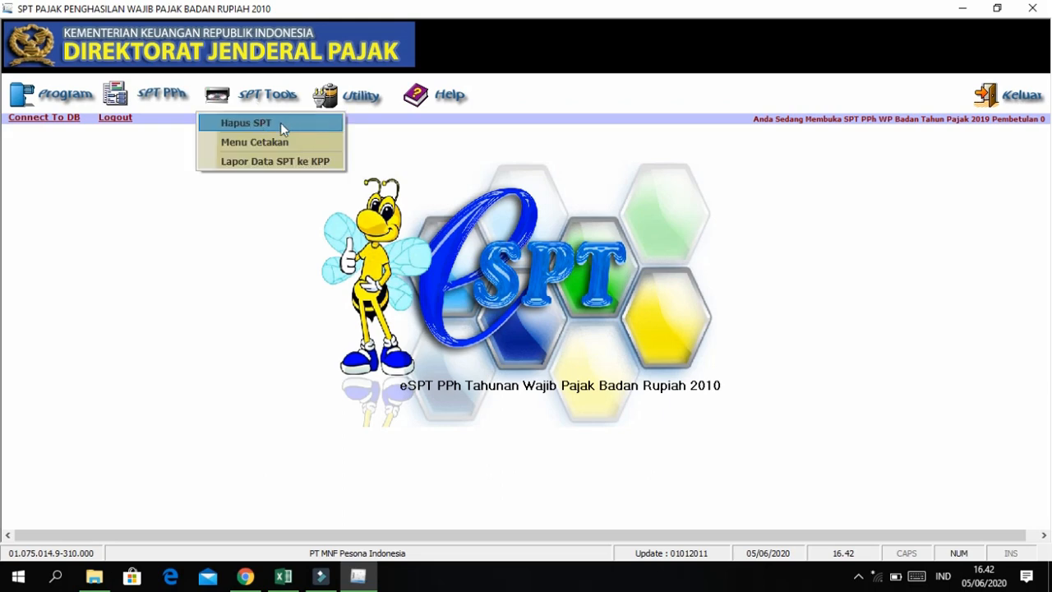
left_click(289, 124)
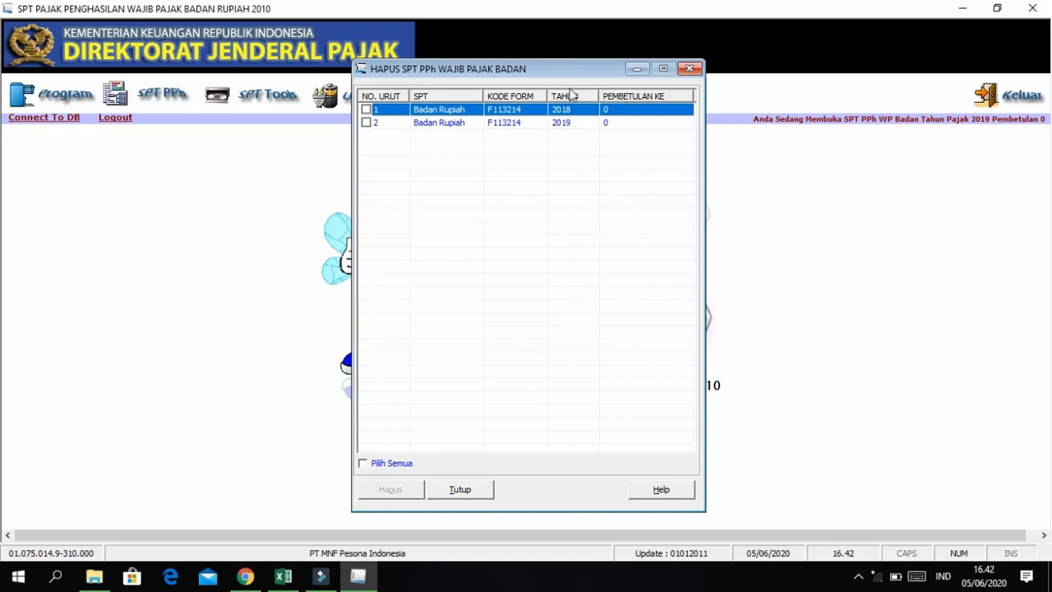
left_click(690, 69)
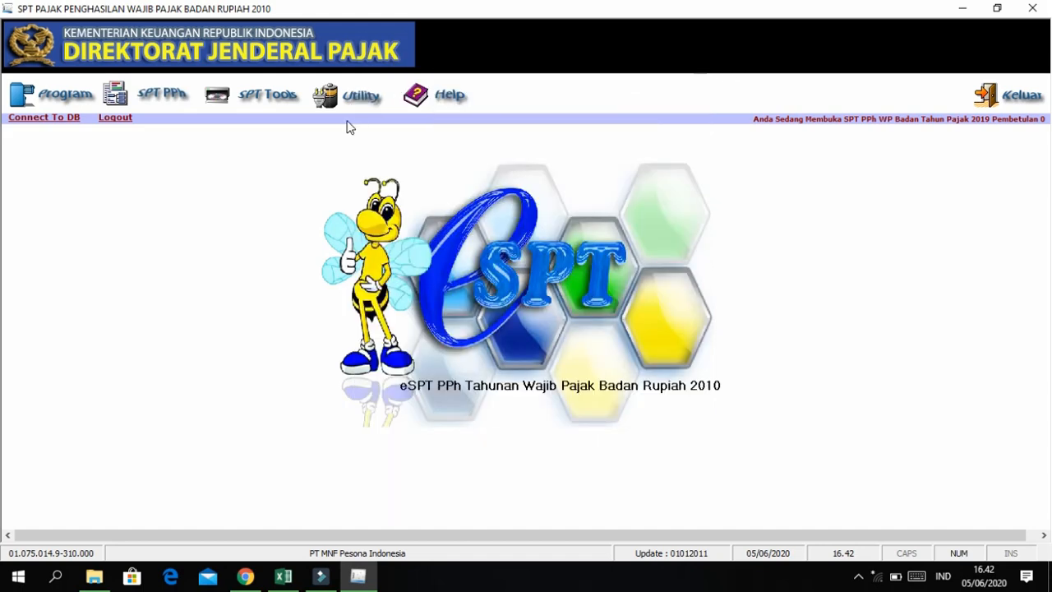
Step: View the existing SPTs by Tahun Pajak in Buka SPT Yang Ada and close the window without opening one
left_click(53, 99)
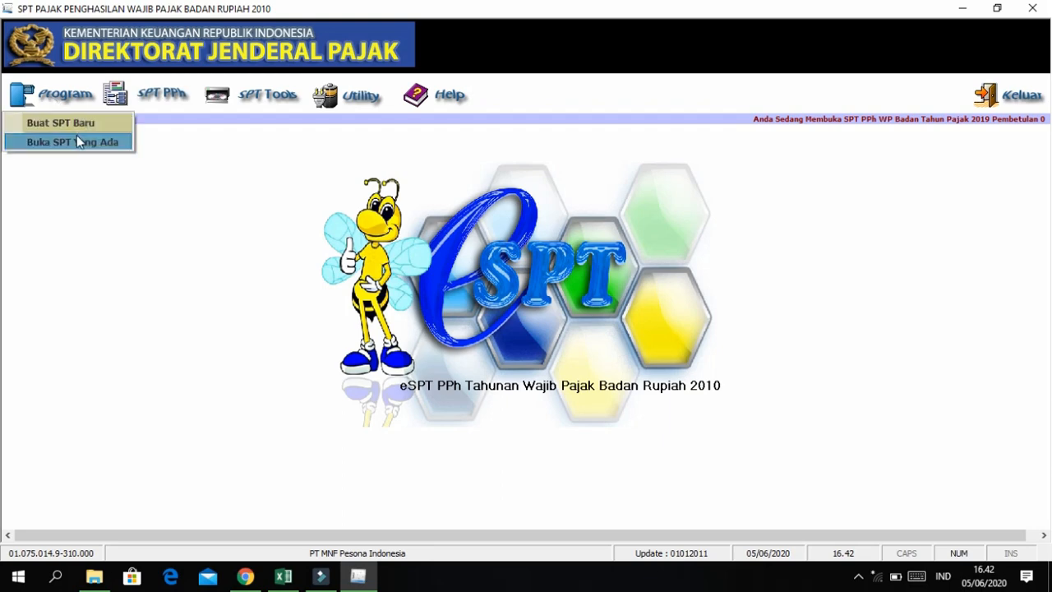
left_click(76, 135)
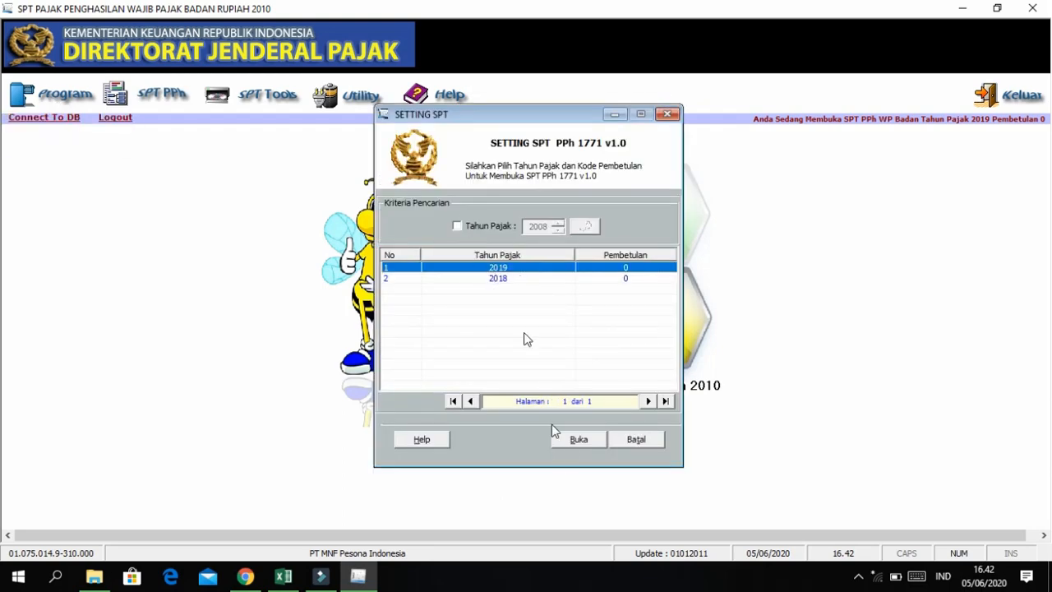
left_click(669, 112)
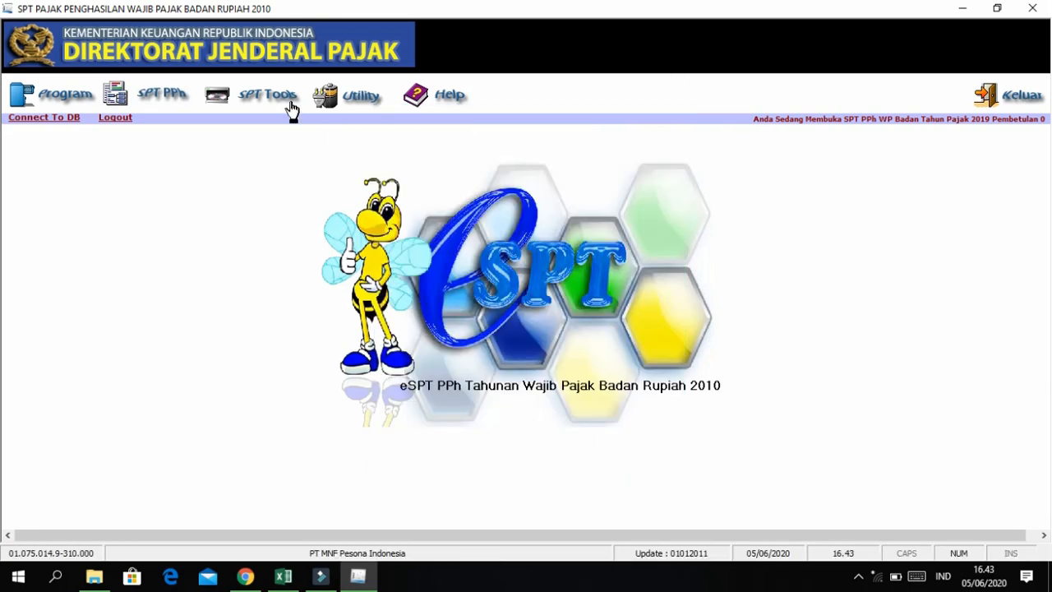
Step: Recheck the Hapus SPT window for the 2018 and 2019 SPTs and close it
left_click(285, 109)
left_click(284, 122)
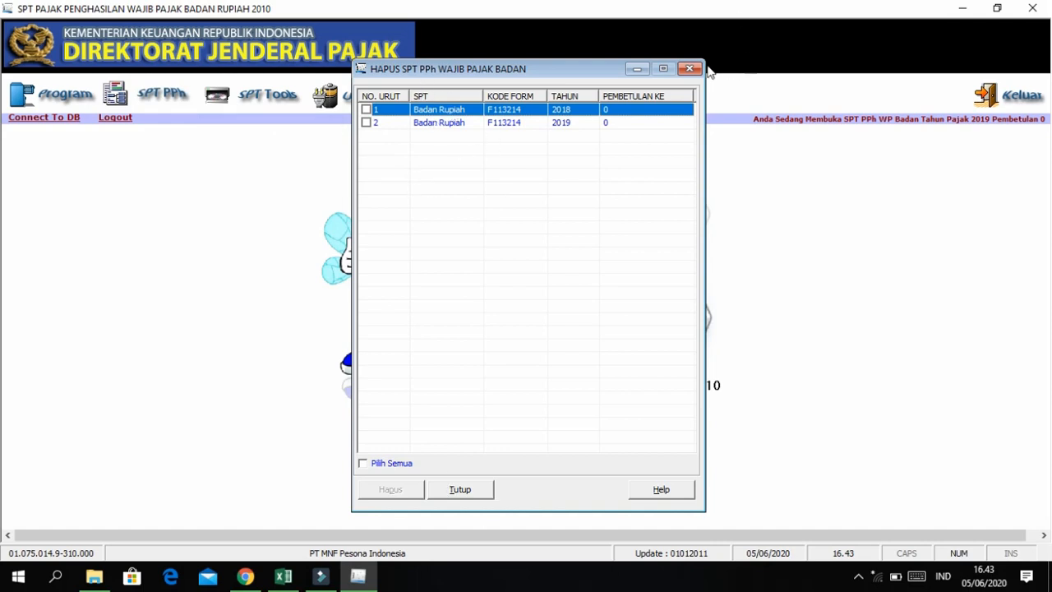
left_click(690, 69)
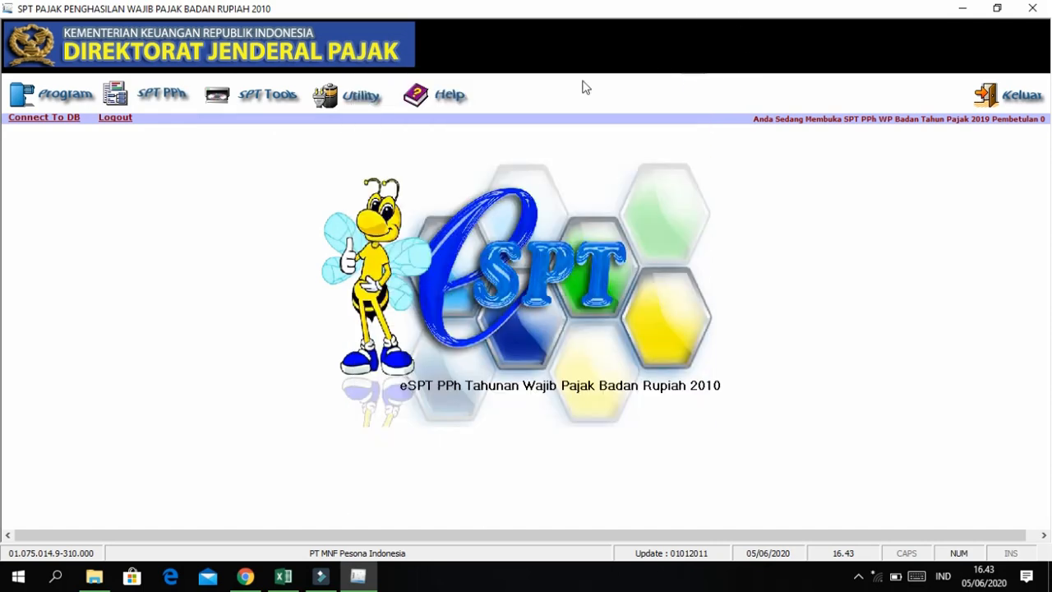
Step: Start a new tax credit entry in Formulir 1771-III for PPh Pasal 22 with Dibayar Sendiri as the Cara Pembayaran
left_click(162, 125)
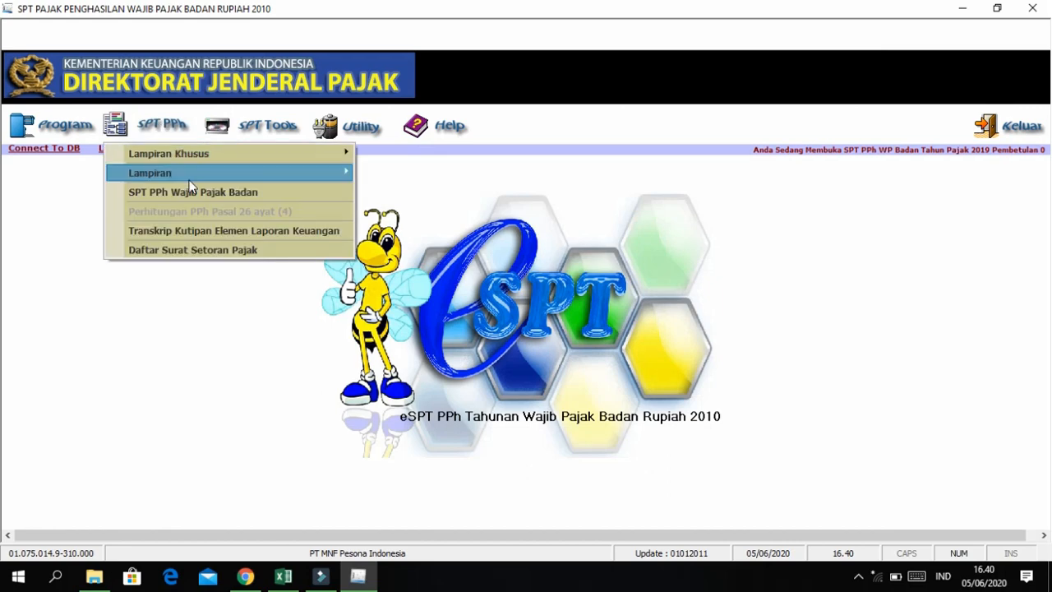
mouse_move(201, 172)
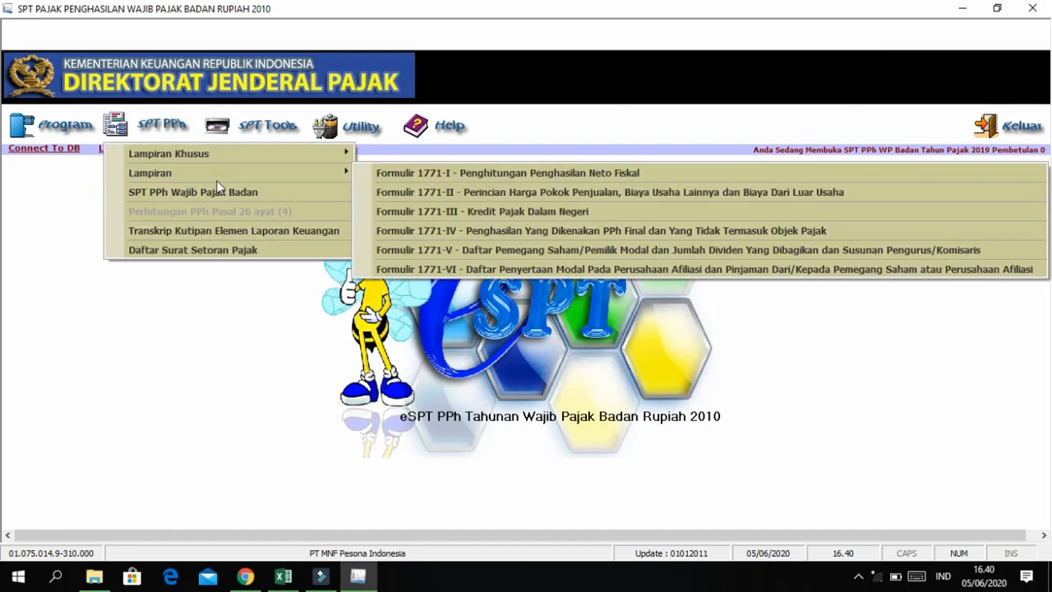
left_click(420, 211)
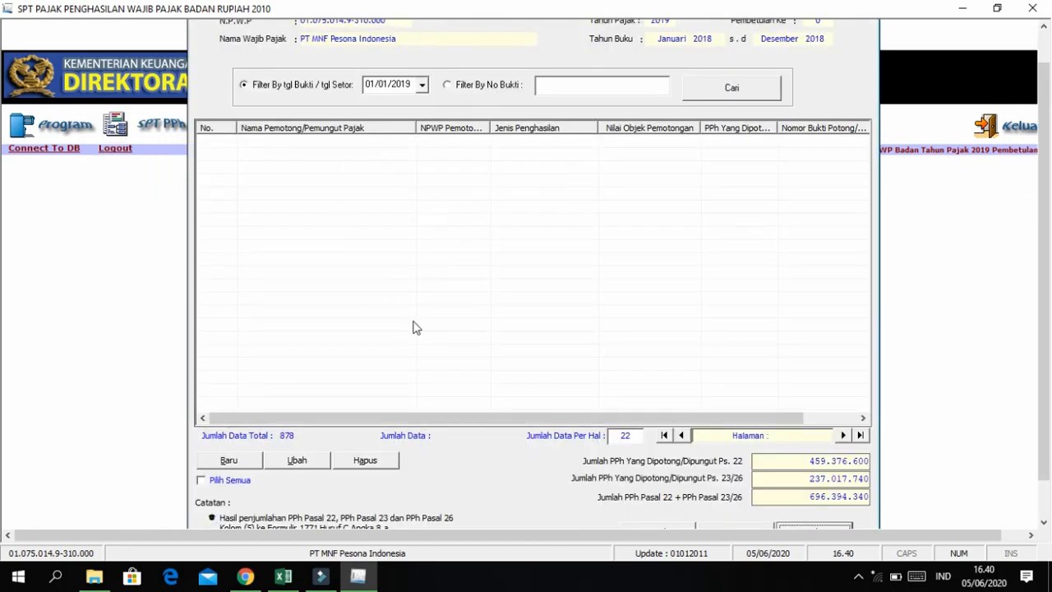
left_click(223, 462)
left_click(579, 198)
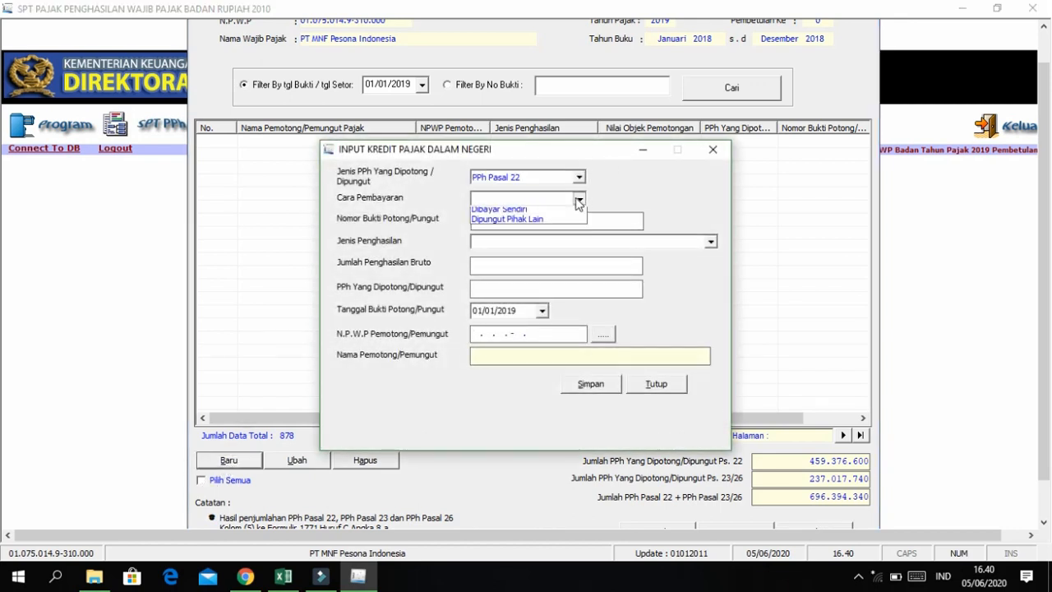
left_click(517, 223)
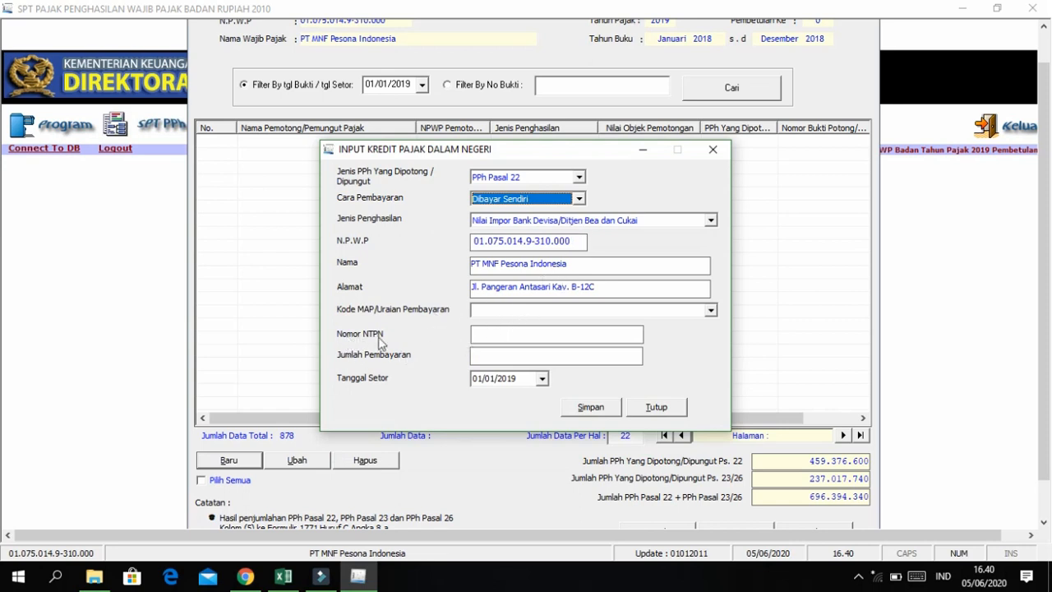
Step: Fill the Nomor NTPN field of the new entry with a digits-only sample number
left_click(475, 338)
type("2131")
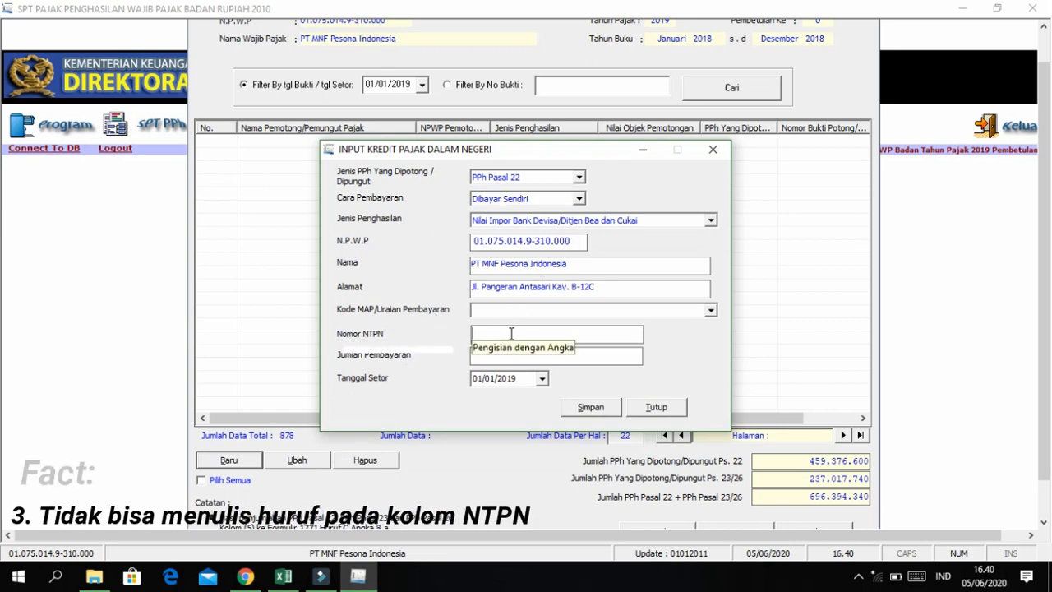
type("123123231")
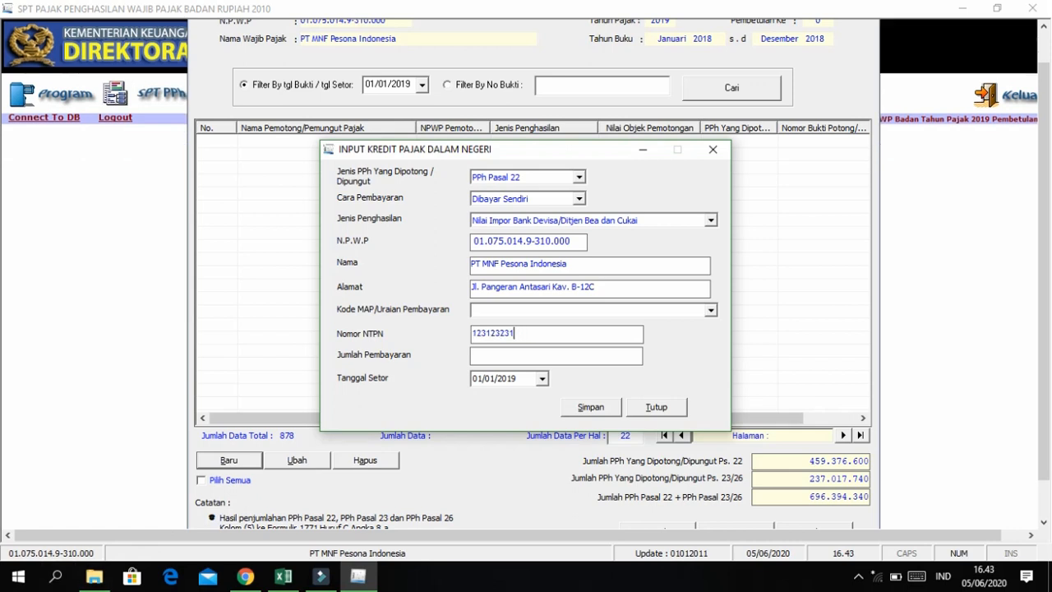
Step: Write a sample NTPN of digits ending in the letters AB in Windows search and copy it
left_click(55, 576)
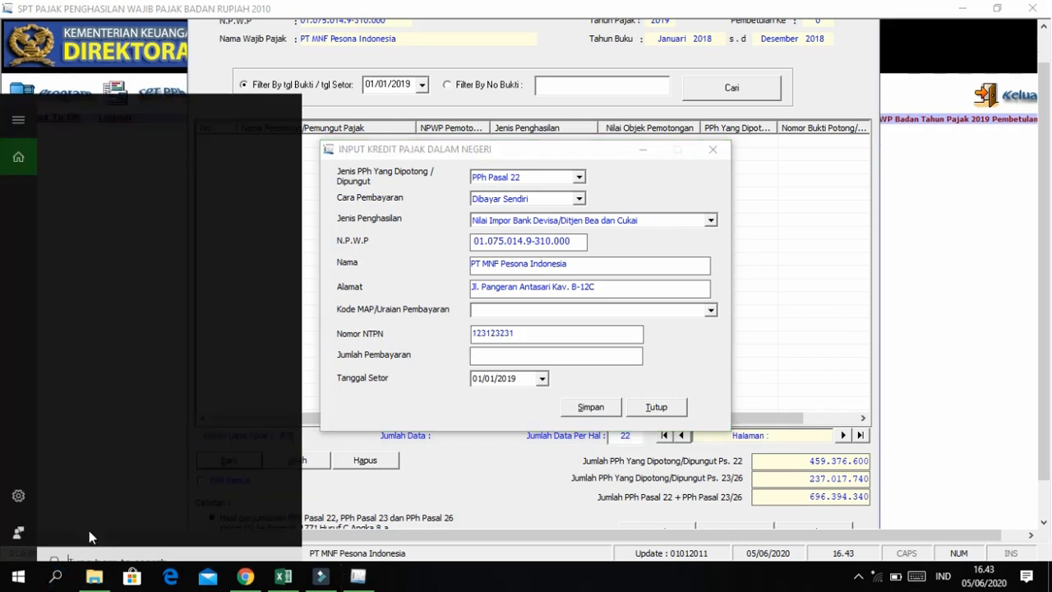
type("12")
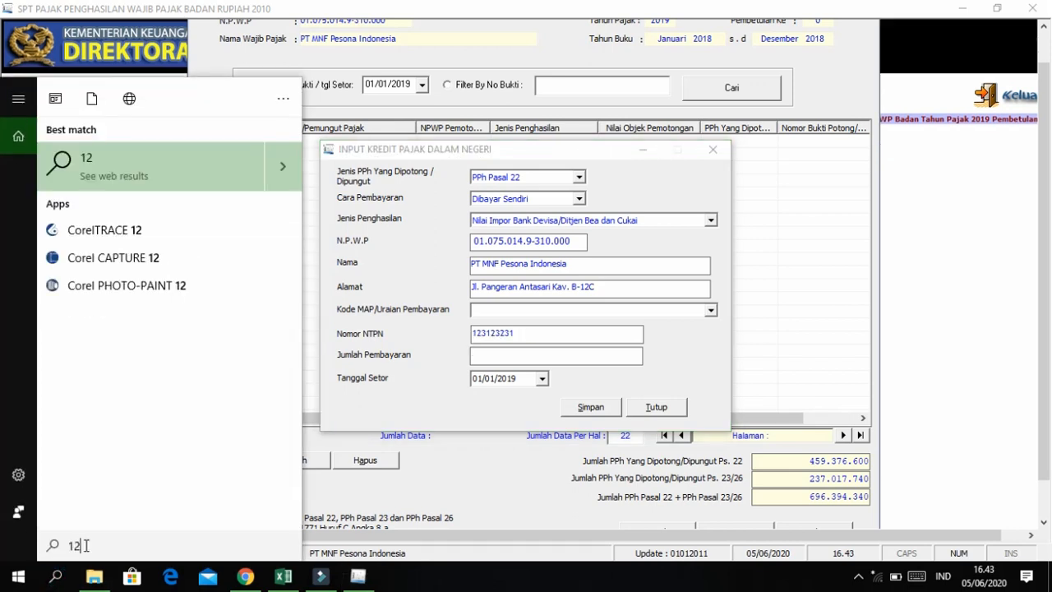
type("31241231AB")
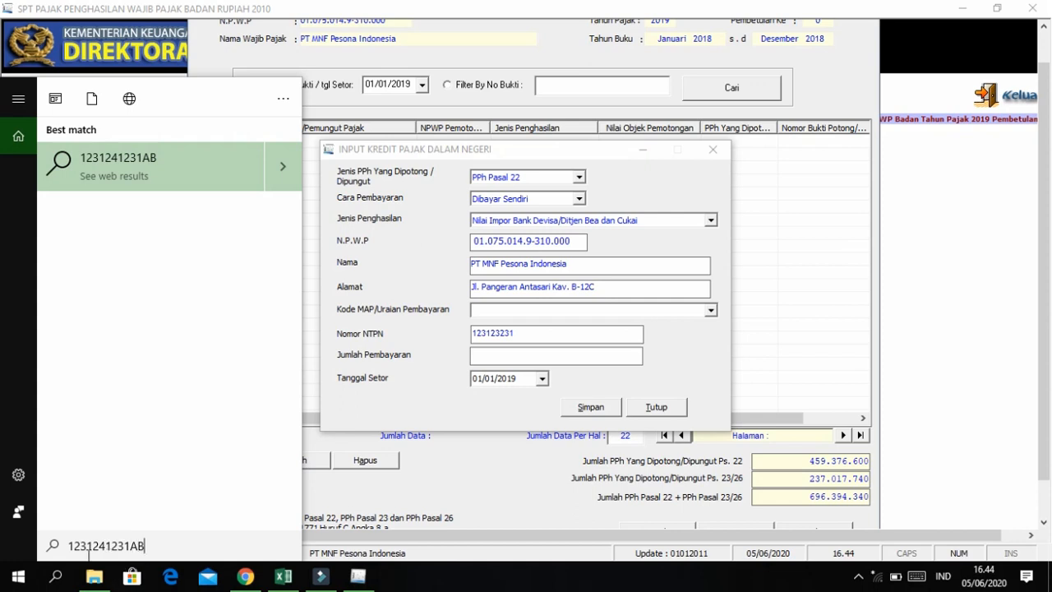
left_click_drag(148, 543, 58, 546)
key("ctrl+c")
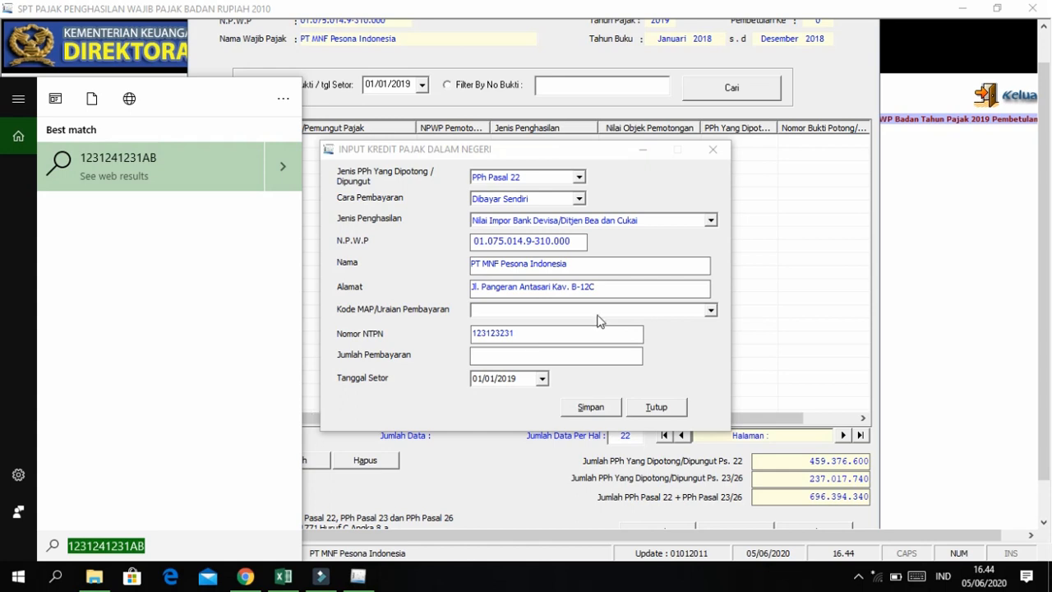
Step: Try to replace the Nomor NTPN with the copied alphanumeric number and move on to Jumlah Pembayaran
left_click(569, 336)
double_click(569, 336)
right_click(569, 336)
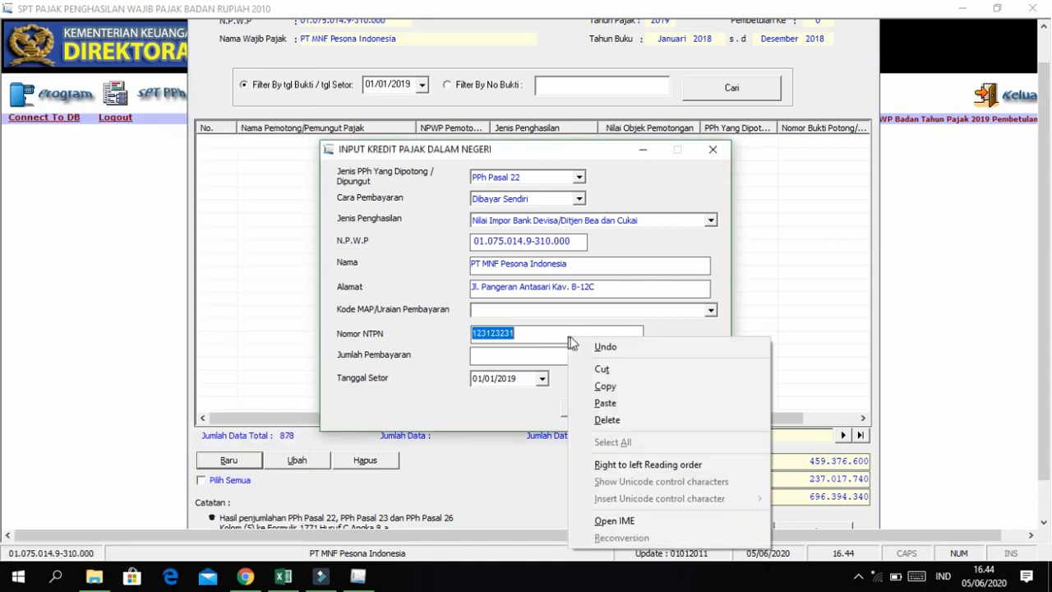
left_click(605, 403)
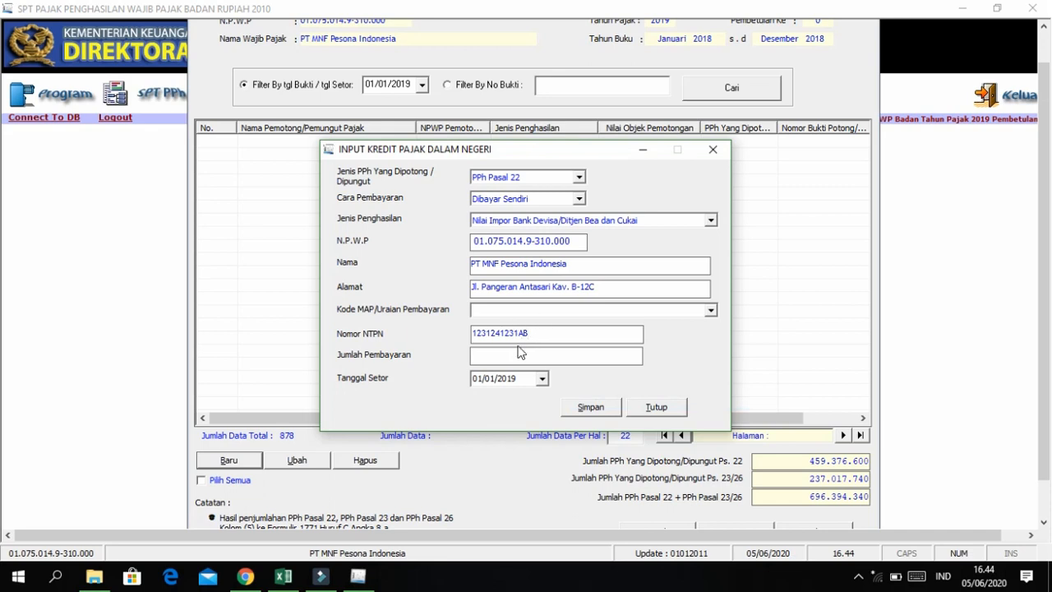
left_click(551, 363)
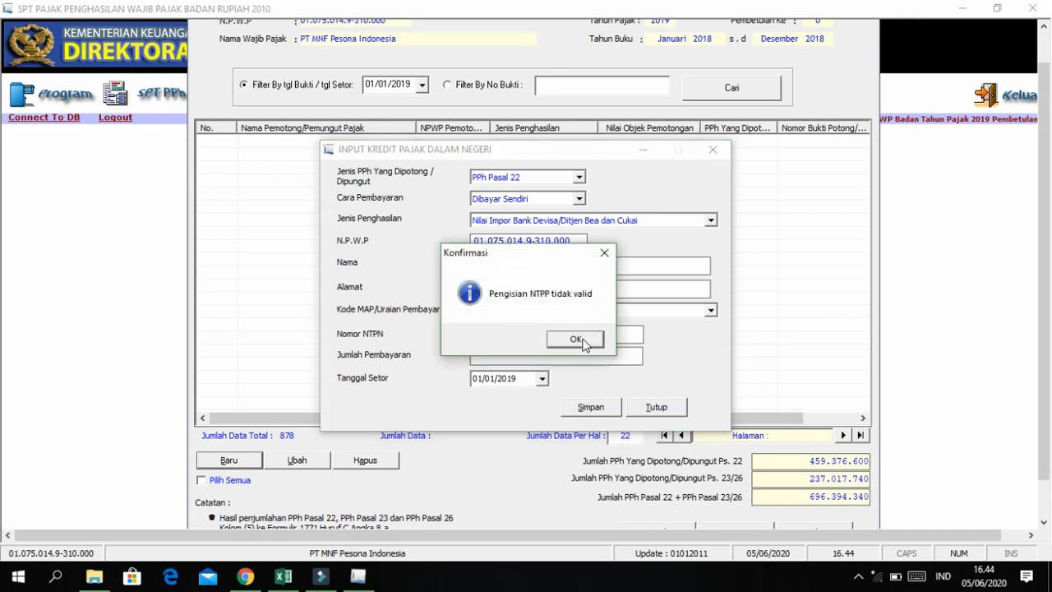
left_click(570, 339)
Step: Close the tax credit entry without saving it and close Formulir III
left_click(725, 150)
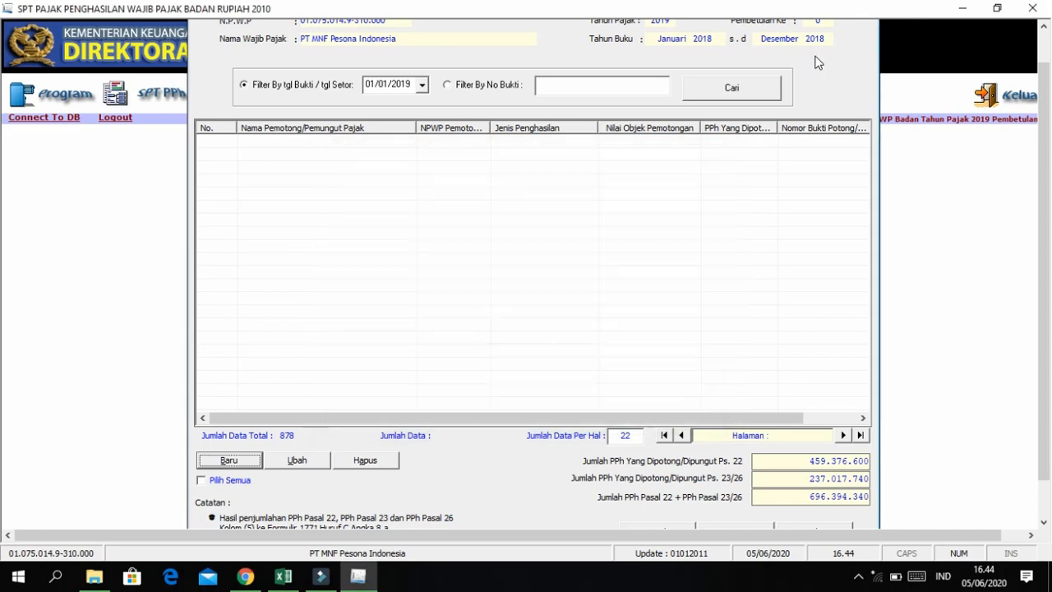
scroll(902, 53, "up", 1)
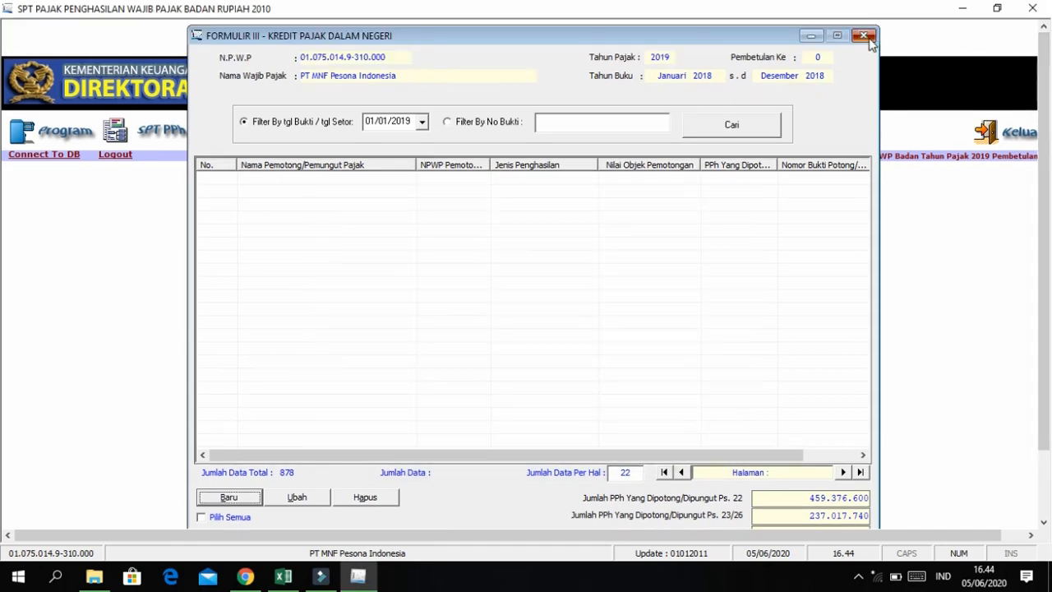
left_click(864, 35)
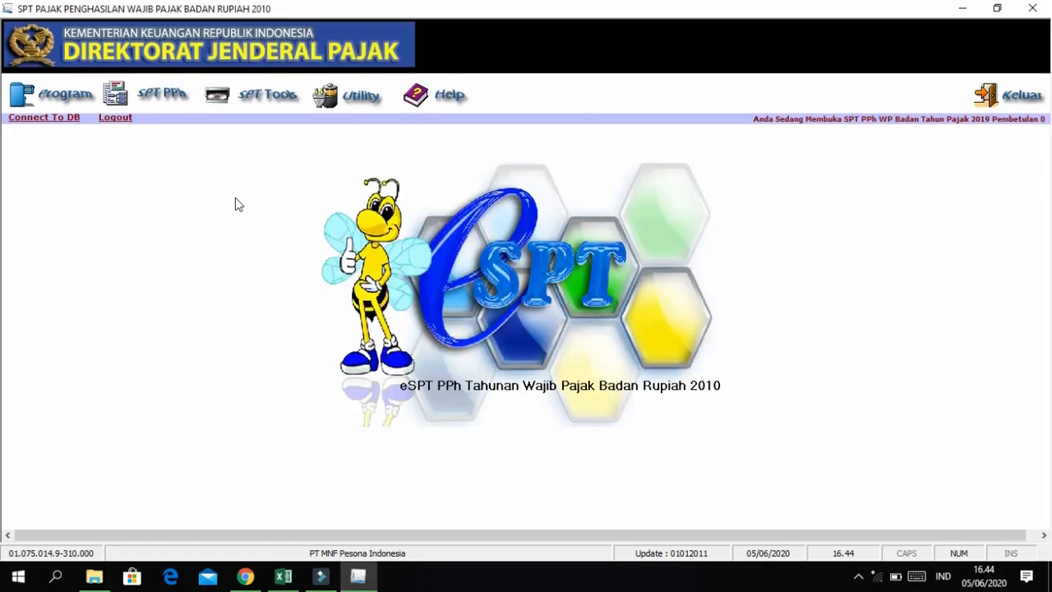